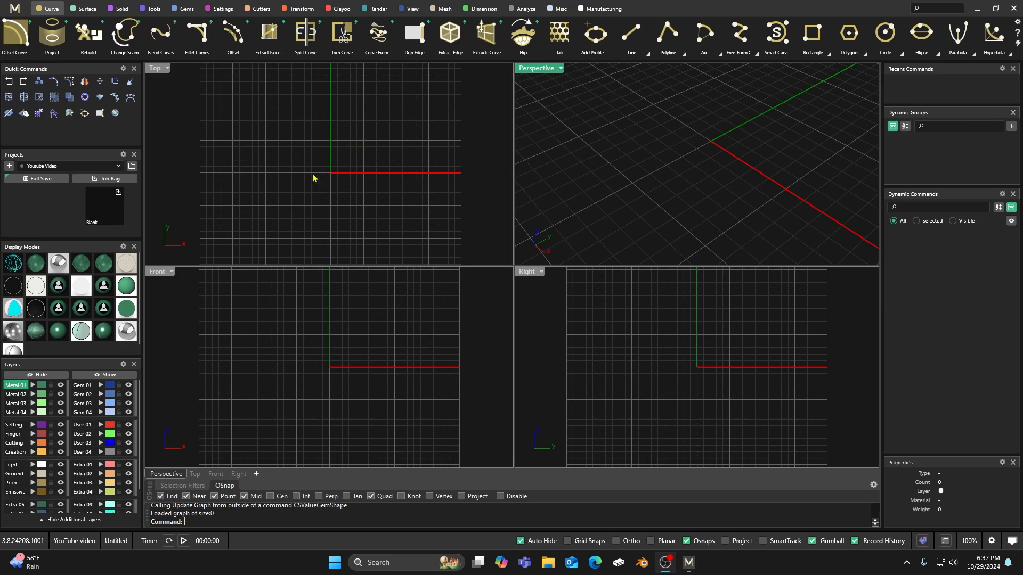
Step: Create a Ring Rail with the US region and size 7
{"action": "scroll", "coordinate": [332, 189], "scroll_direction": "down", "scroll_amount": 1}
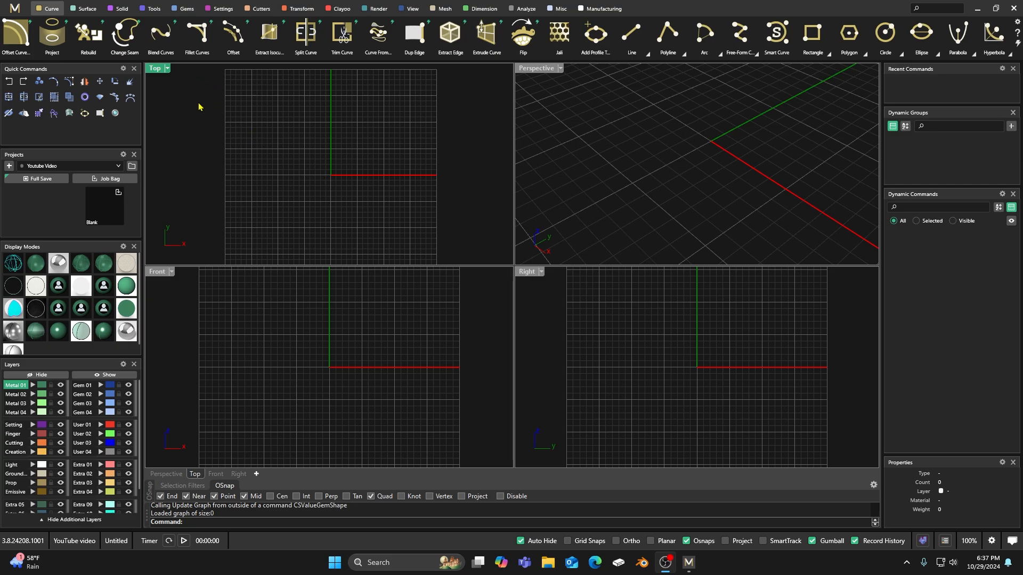
{"action": "left_click", "coordinate": [151, 12]}
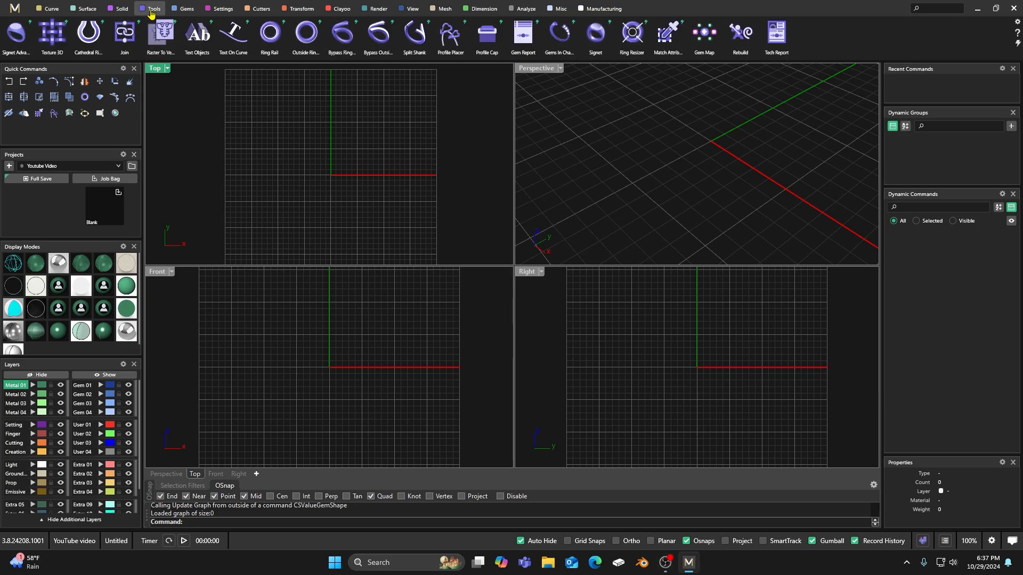
{"action": "left_click", "coordinate": [270, 33]}
{"action": "key", "text": "Return"}
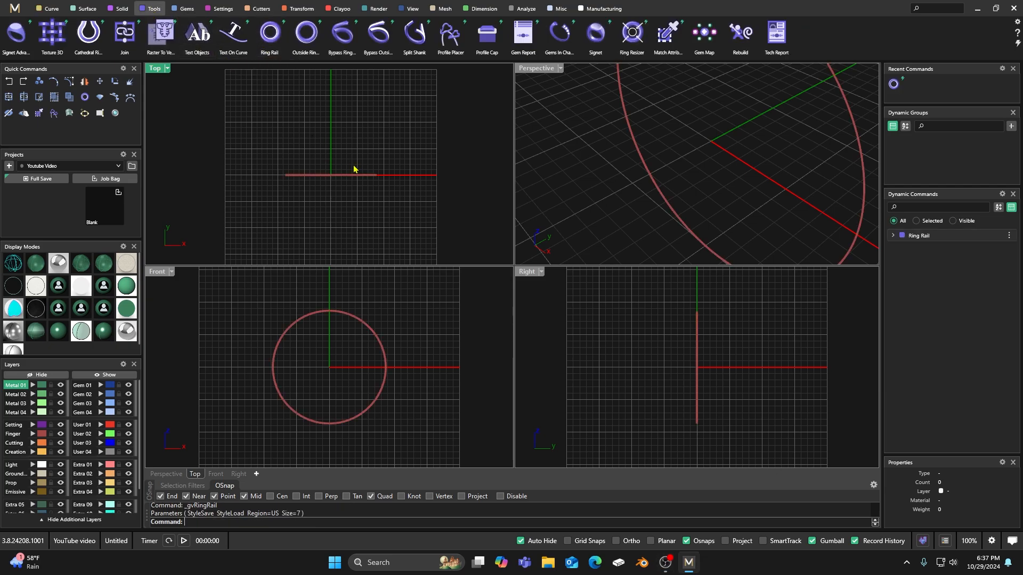
Step: Start an Outside Ring Rail around the ring rail and choose the Egg_03_E library shape for it
{"action": "left_click", "coordinate": [307, 35]}
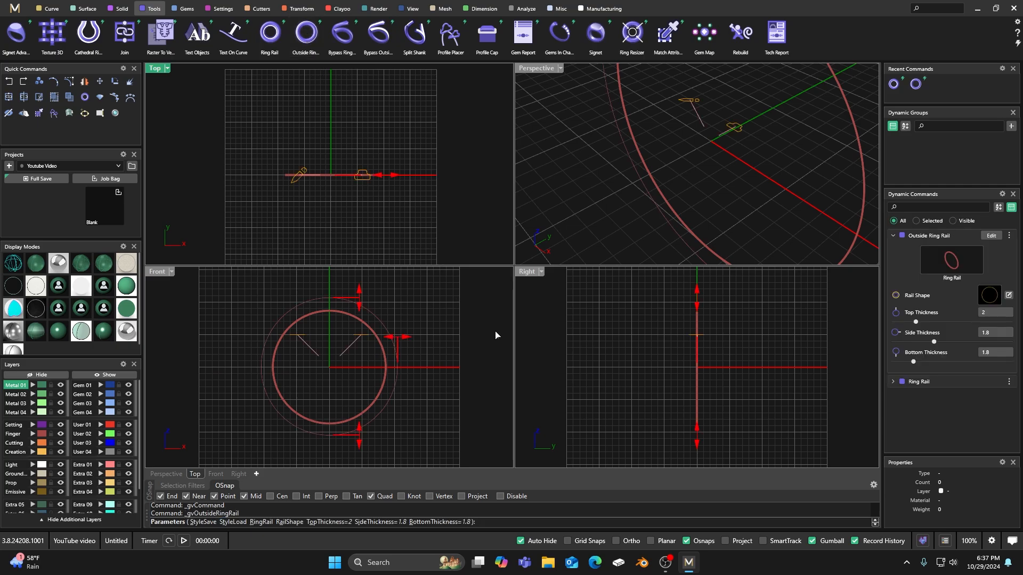
{"action": "left_click", "coordinate": [991, 301]}
{"action": "scroll", "coordinate": [347, 417], "scroll_direction": "down", "scroll_amount": 2}
{"action": "scroll", "coordinate": [347, 417], "scroll_direction": "down", "scroll_amount": 2}
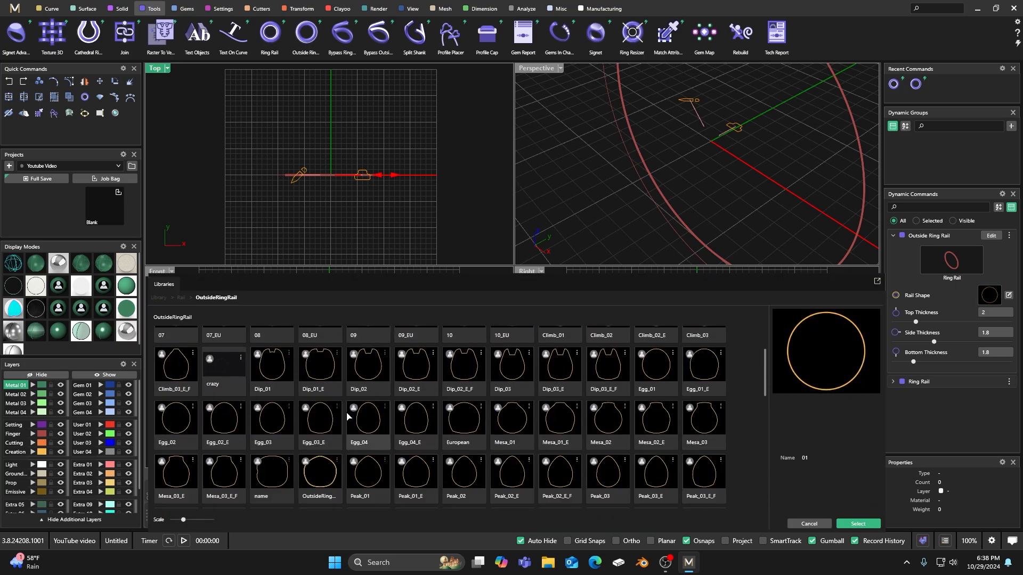
{"action": "double_click", "coordinate": [319, 433]}
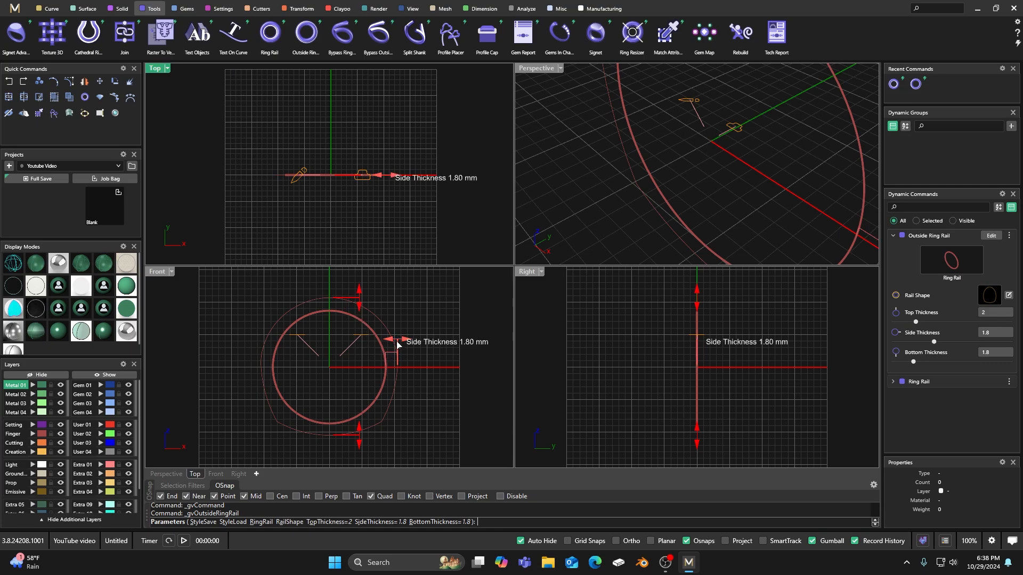
Step: Set the outside ring rail's side and bottom thickness to 2.5 mm and its top thickness to 5 mm, and finish the rail
{"action": "left_click_drag", "start_coordinate": [396, 344], "coordinate": [403, 344]}
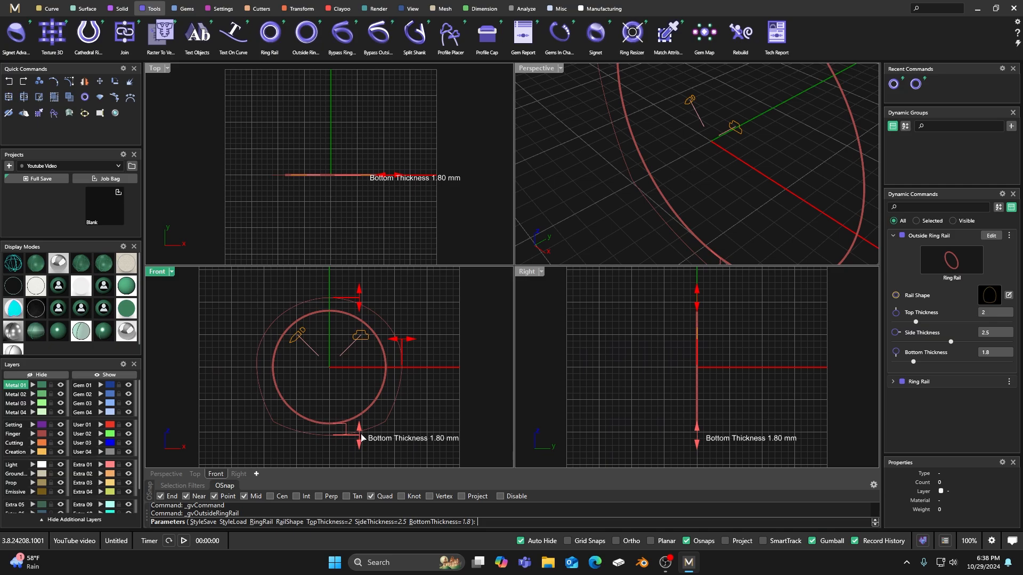
{"action": "left_click_drag", "start_coordinate": [358, 437], "coordinate": [359, 442]}
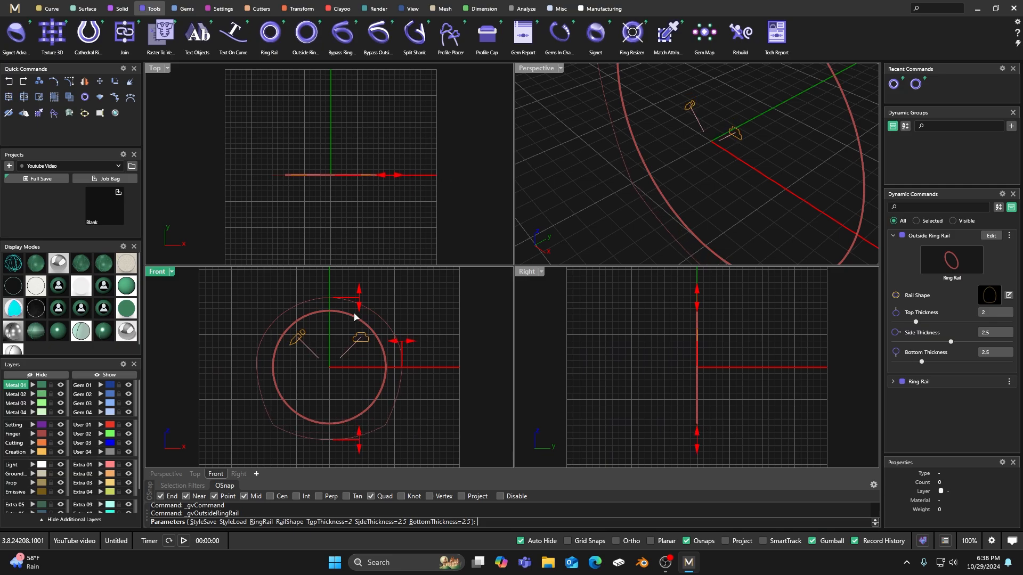
{"action": "left_click_drag", "start_coordinate": [361, 303], "coordinate": [360, 277]}
{"action": "right_click_drag", "start_coordinate": [436, 304], "coordinate": [429, 324]}
{"action": "right_click", "coordinate": [426, 305]}
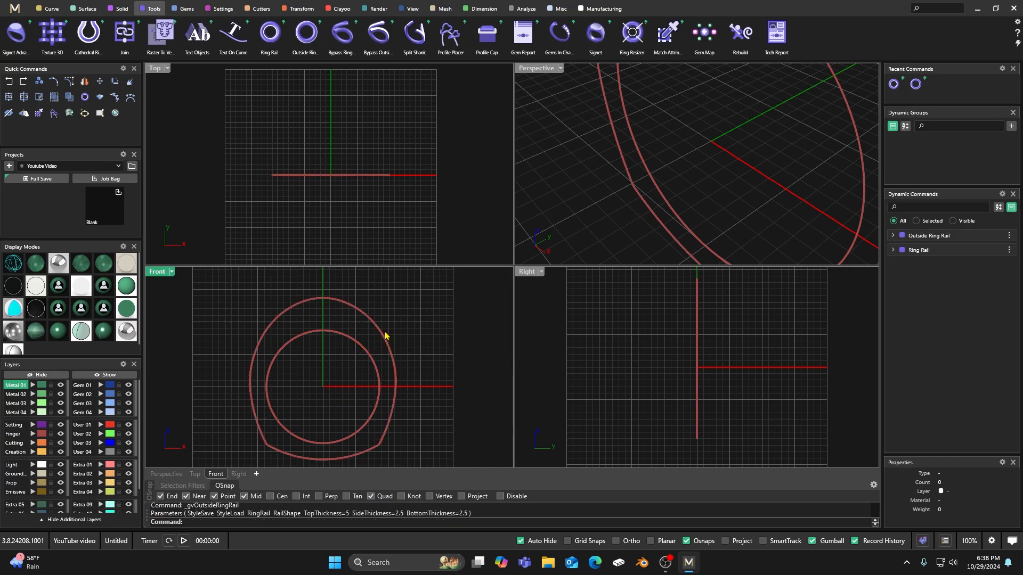
{"action": "left_click", "coordinate": [186, 9]}
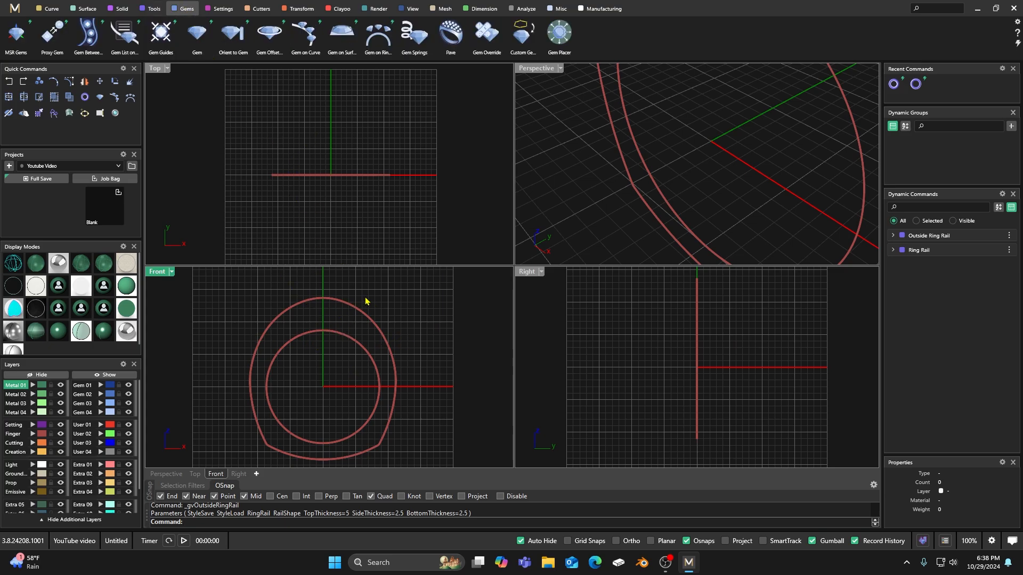
{"action": "right_click_drag", "start_coordinate": [371, 298], "coordinate": [370, 292]}
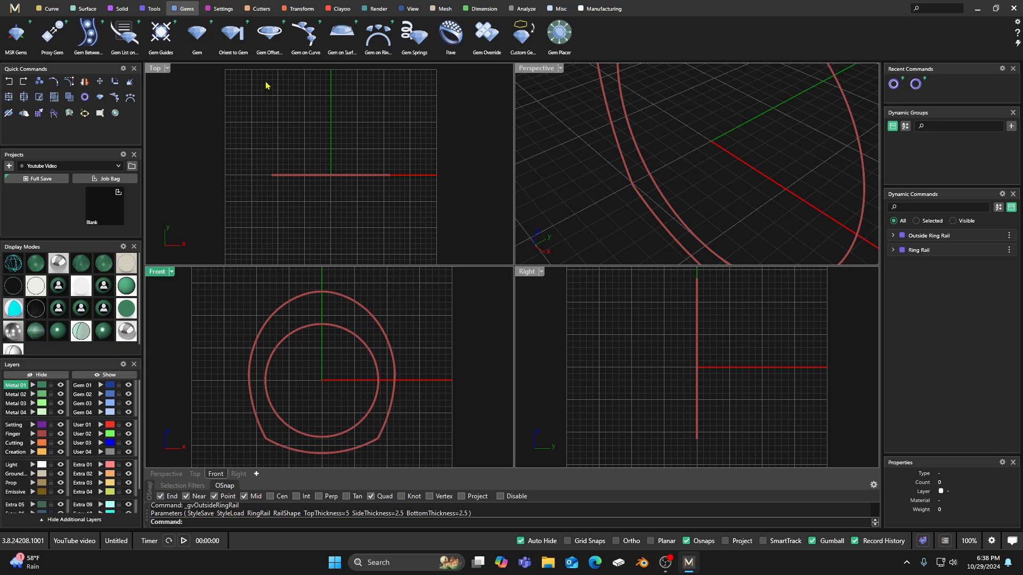
{"action": "left_click", "coordinate": [377, 37]}
{"action": "right_click_drag", "start_coordinate": [395, 297], "coordinate": [405, 318]}
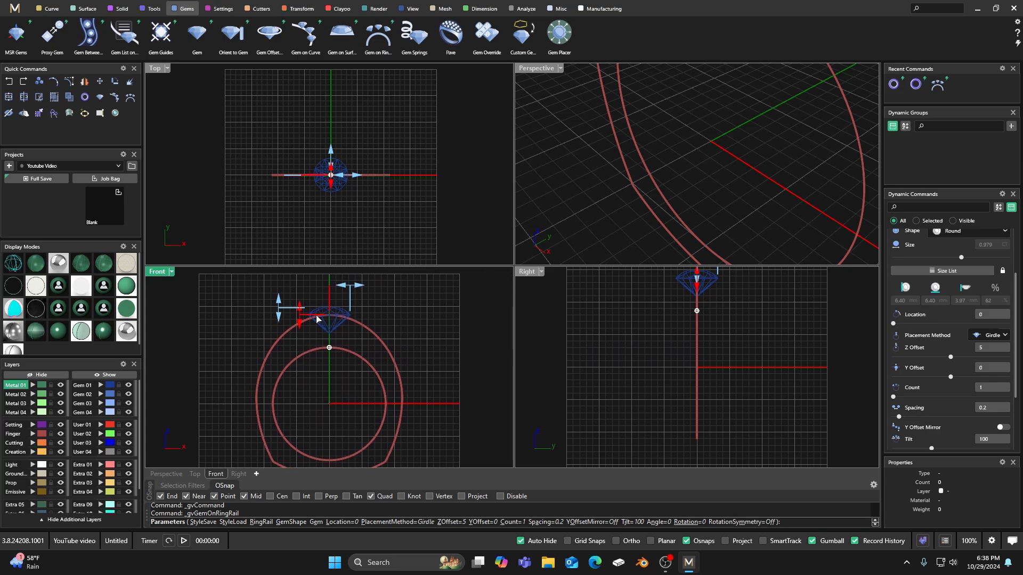
{"action": "mouse_move", "coordinate": [299, 325]}
{"action": "key", "text": "Escape"}
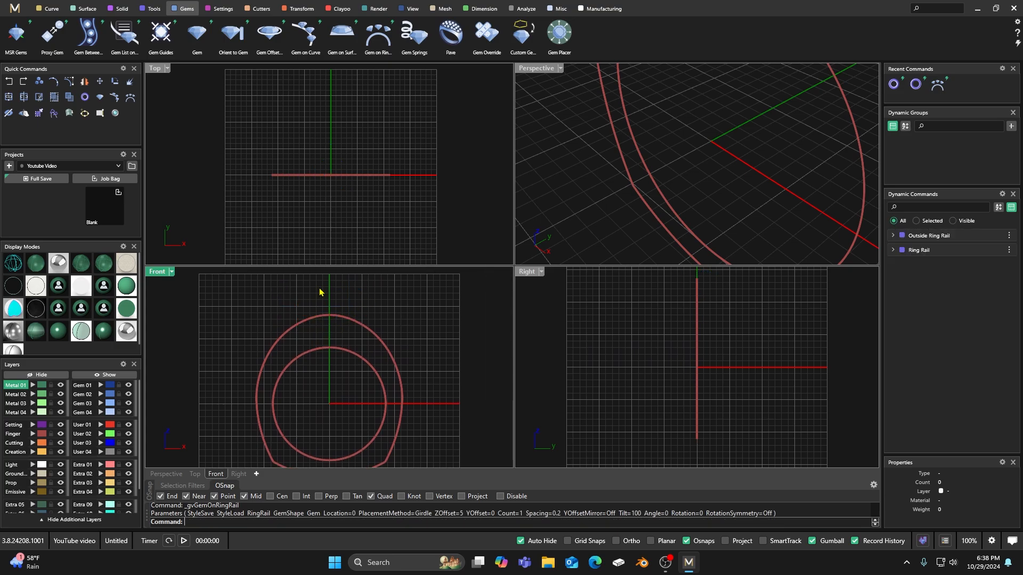
Step: Change the seam of both the inner and the outer ring rail to position 0.5, at the bottom of the ring
{"action": "right_click_drag", "start_coordinate": [321, 288], "coordinate": [326, 276]}
{"action": "scroll", "coordinate": [338, 312], "scroll_direction": "down", "scroll_amount": 1}
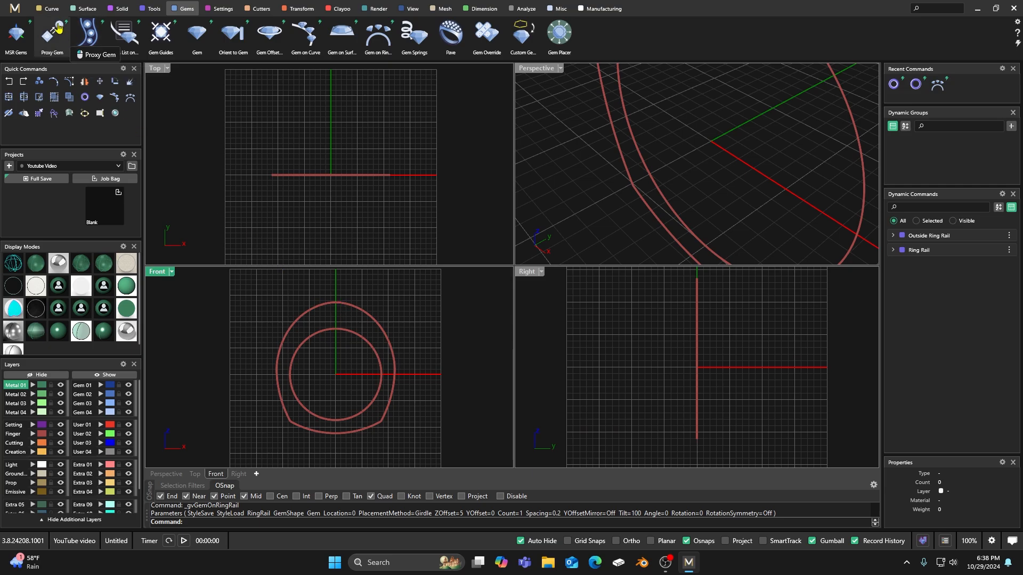
{"action": "left_click", "coordinate": [49, 9]}
{"action": "left_click", "coordinate": [126, 33]}
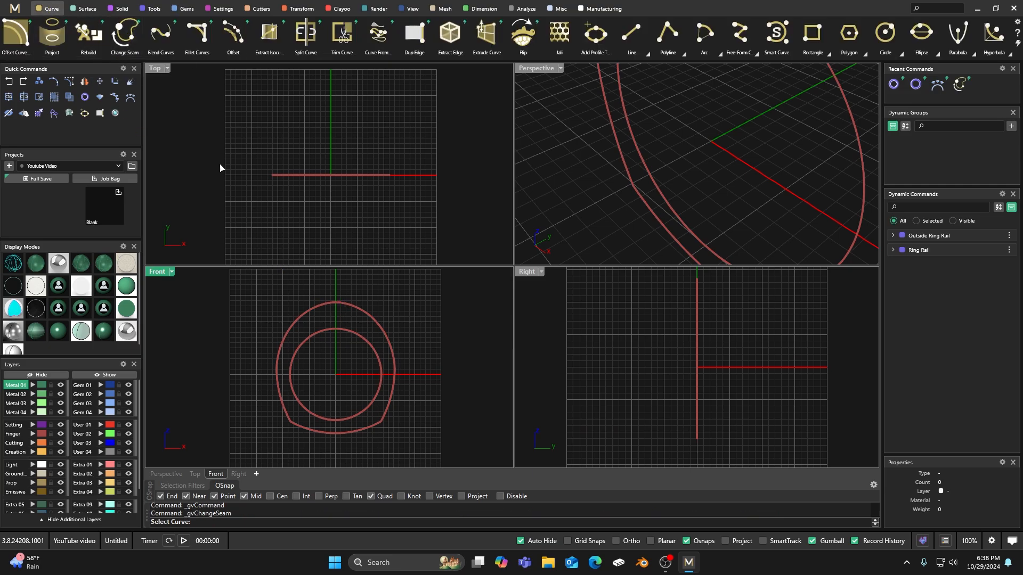
{"action": "left_click", "coordinate": [341, 336]}
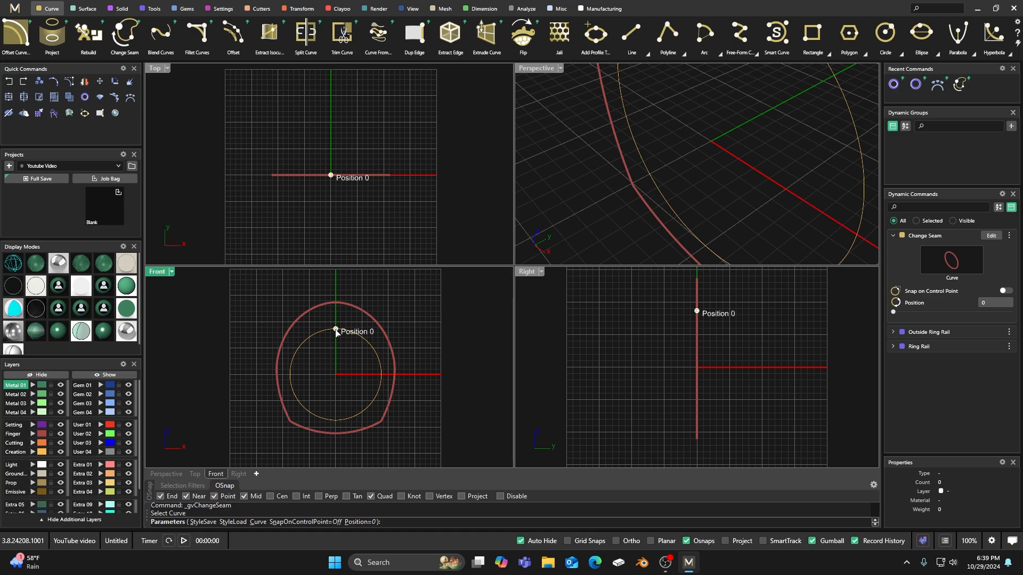
{"action": "left_click", "coordinate": [336, 421]}
{"action": "left_click", "coordinate": [334, 304]}
{"action": "right_click", "coordinate": [360, 292]}
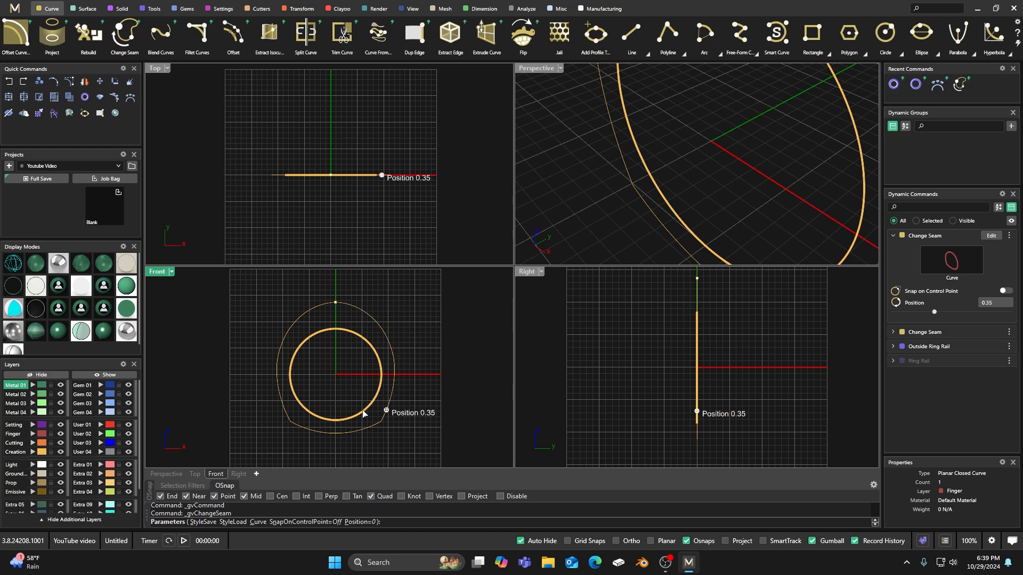
{"action": "right_click", "coordinate": [429, 320]}
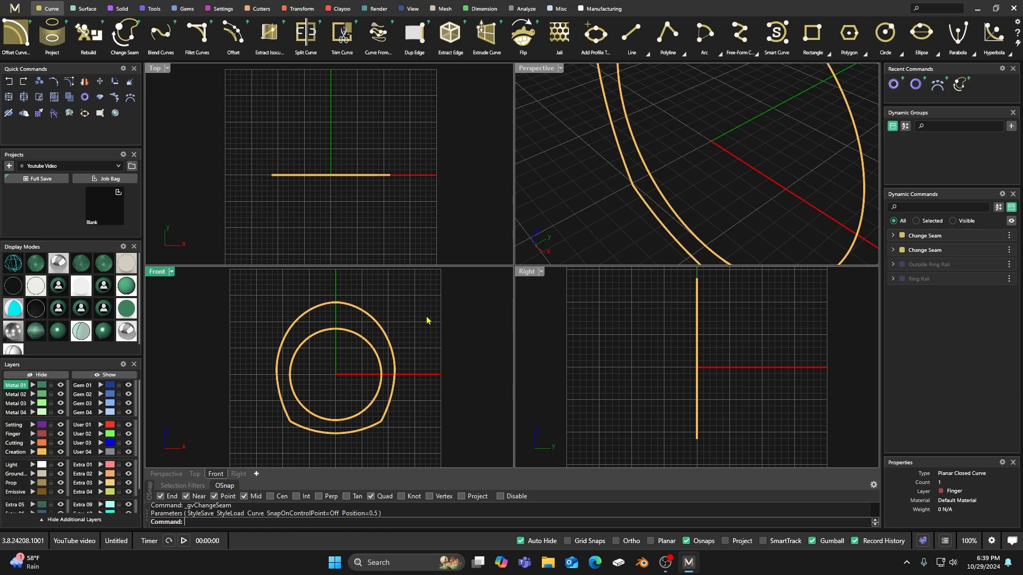
Step: Assign both reseamed rail curves to the Finger layer and clear the selection
{"action": "left_click_drag", "start_coordinate": [417, 350], "coordinate": [356, 382]}
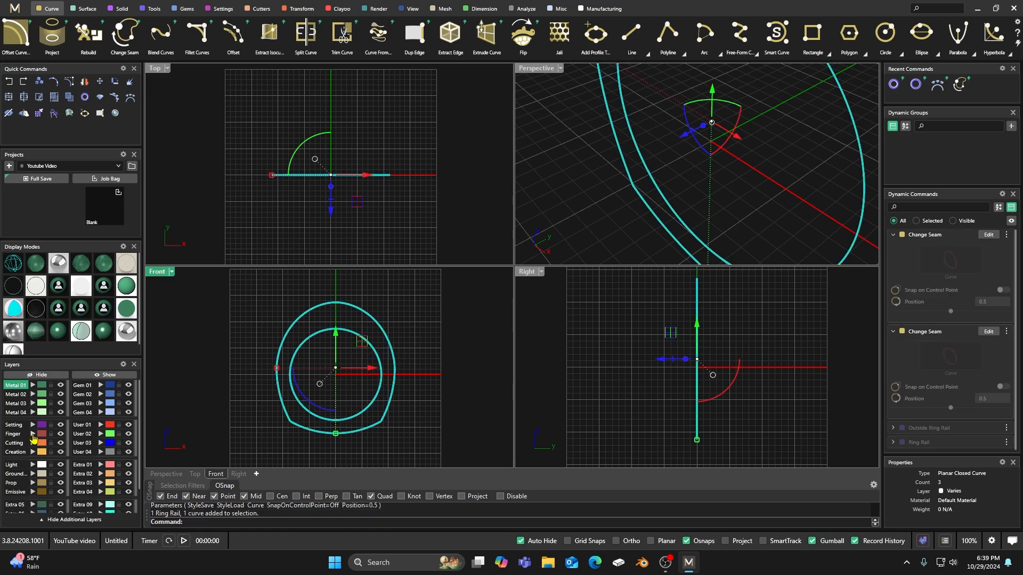
{"action": "left_click", "coordinate": [32, 434]}
{"action": "left_click", "coordinate": [263, 331]}
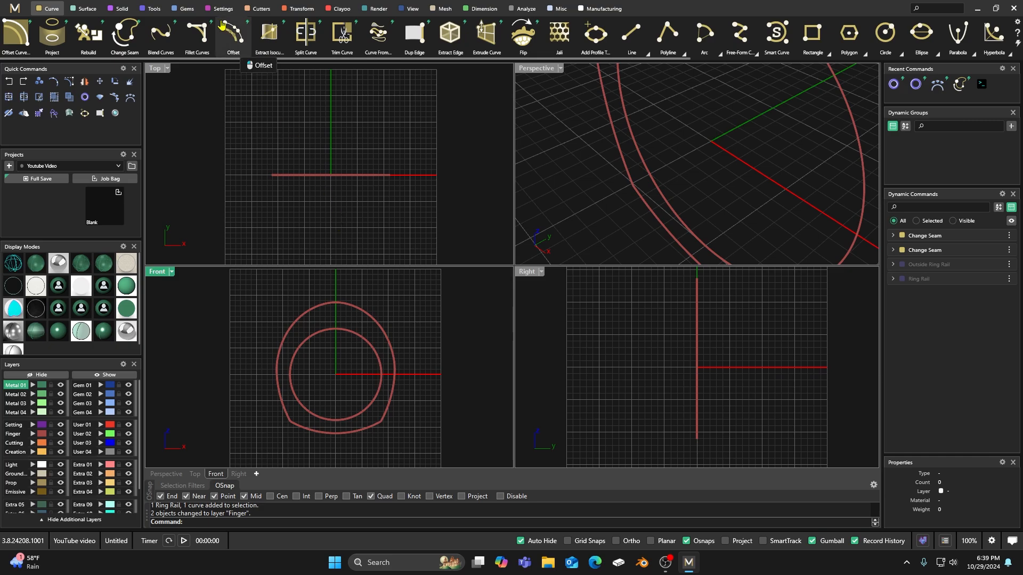
Step: Place a round diamond with Gem on Ring Rail at location 0.5 on top of the ring, with a Z offset of 6.2 mm
{"action": "left_click", "coordinate": [186, 9]}
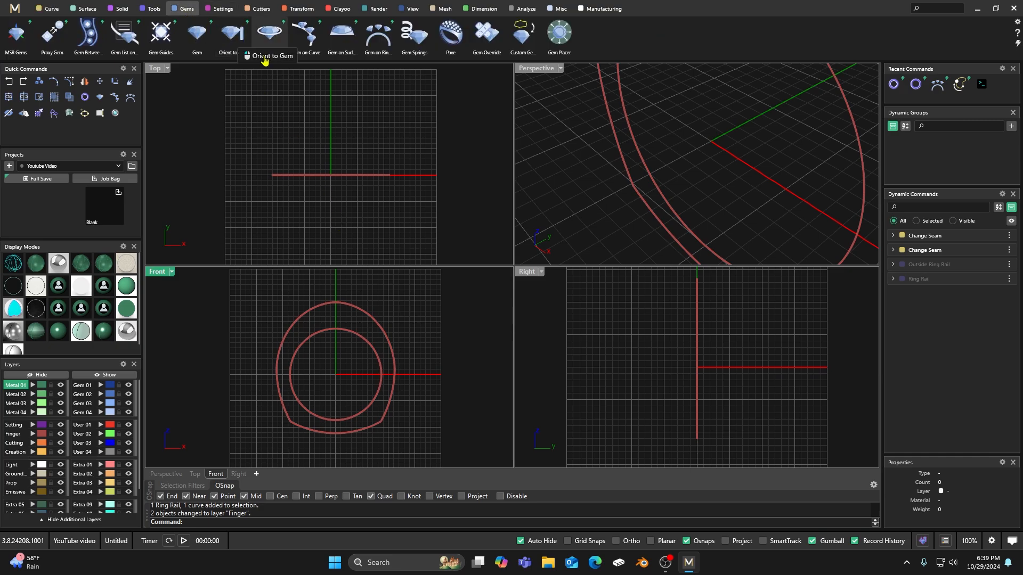
{"action": "left_click", "coordinate": [379, 35]}
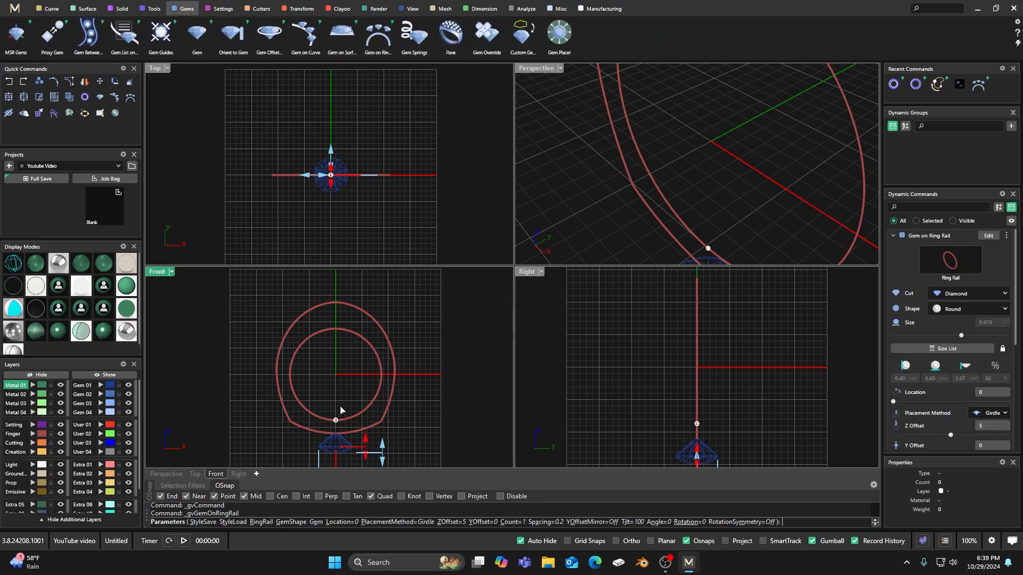
{"action": "left_click_drag", "start_coordinate": [337, 423], "coordinate": [307, 297]}
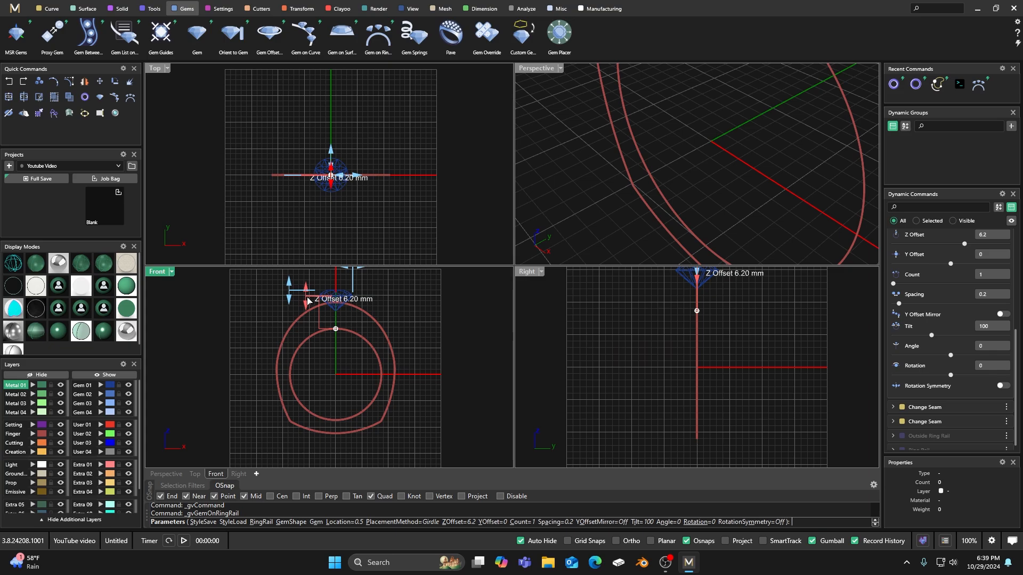
{"action": "right_click", "coordinate": [413, 311]}
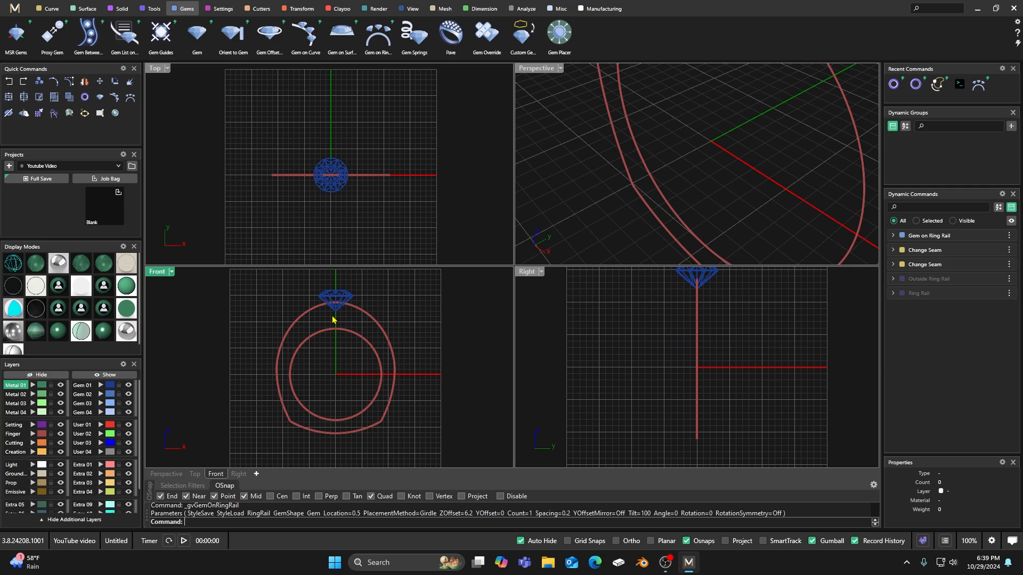
Step: Create a Gem Offset Curve around the diamond with 0.2 mm girdle spacing and a Z offset of -1.3 mm
{"action": "right_click_drag", "start_coordinate": [339, 348], "coordinate": [334, 362]}
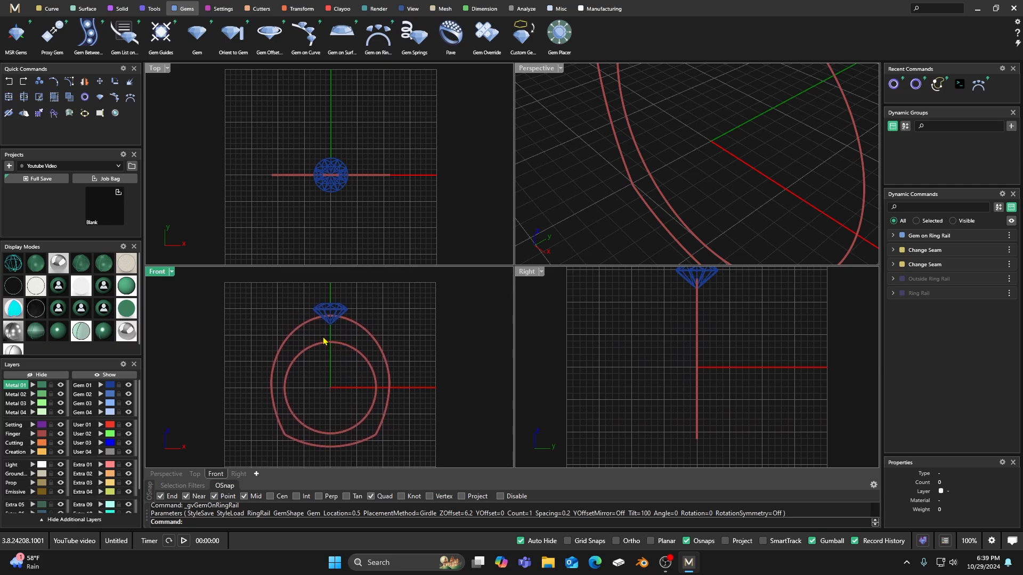
{"action": "left_click", "coordinate": [331, 309]}
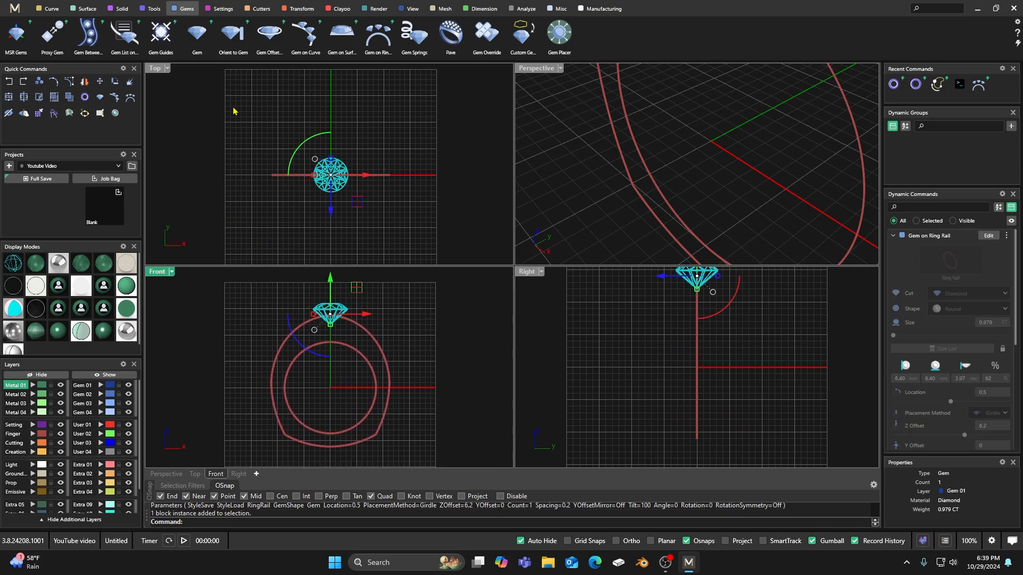
{"action": "left_click", "coordinate": [270, 36]}
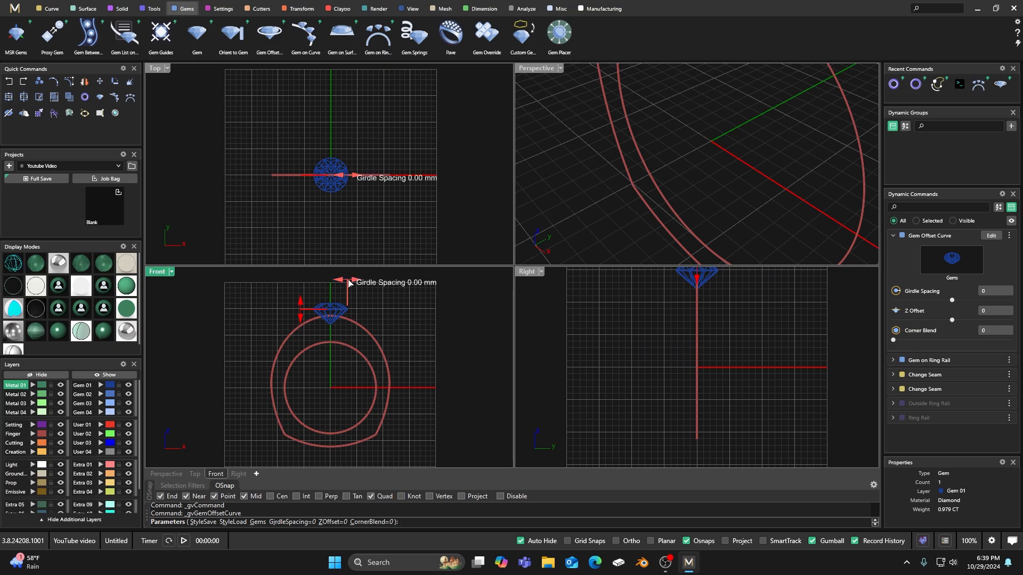
{"action": "left_click_drag", "start_coordinate": [349, 283], "coordinate": [350, 283]}
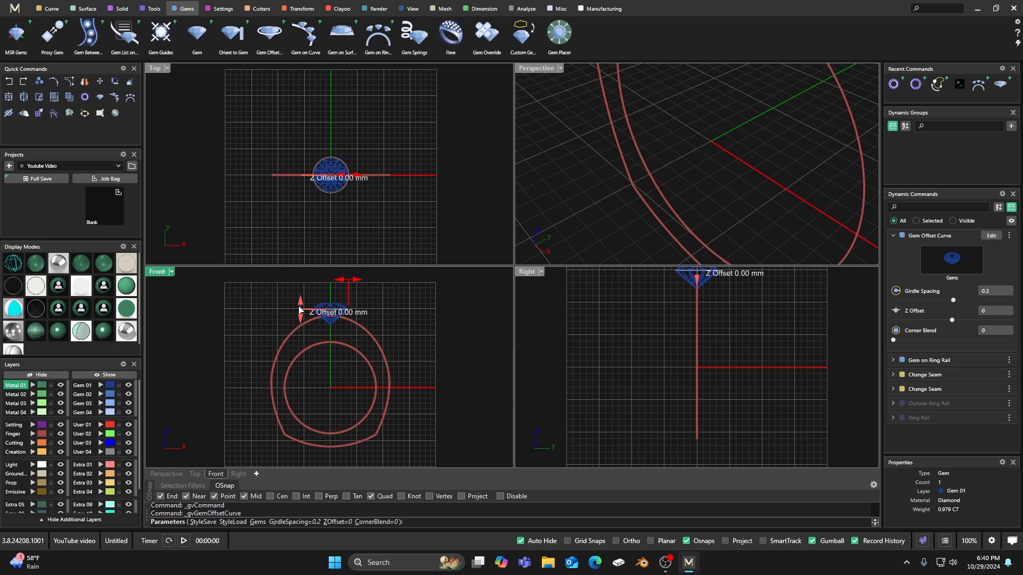
{"action": "left_click_drag", "start_coordinate": [300, 312], "coordinate": [301, 322]}
{"action": "key", "text": "Return"}
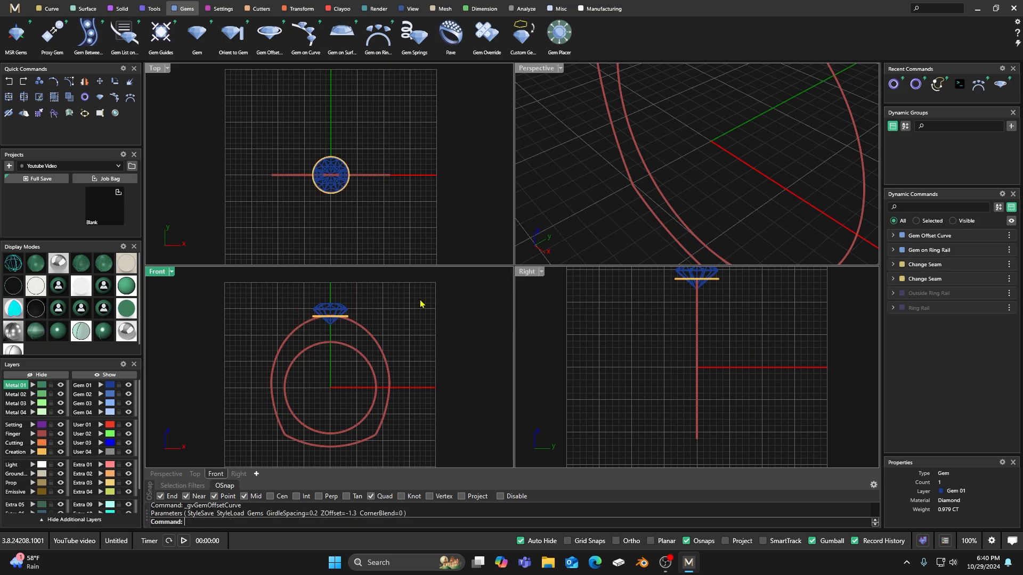
Step: Create a second, wider Gem Offset Curve from the diamond with 2.5 mm girdle spacing and a Z offset of -2.8 mm
{"action": "right_click", "coordinate": [364, 212]}
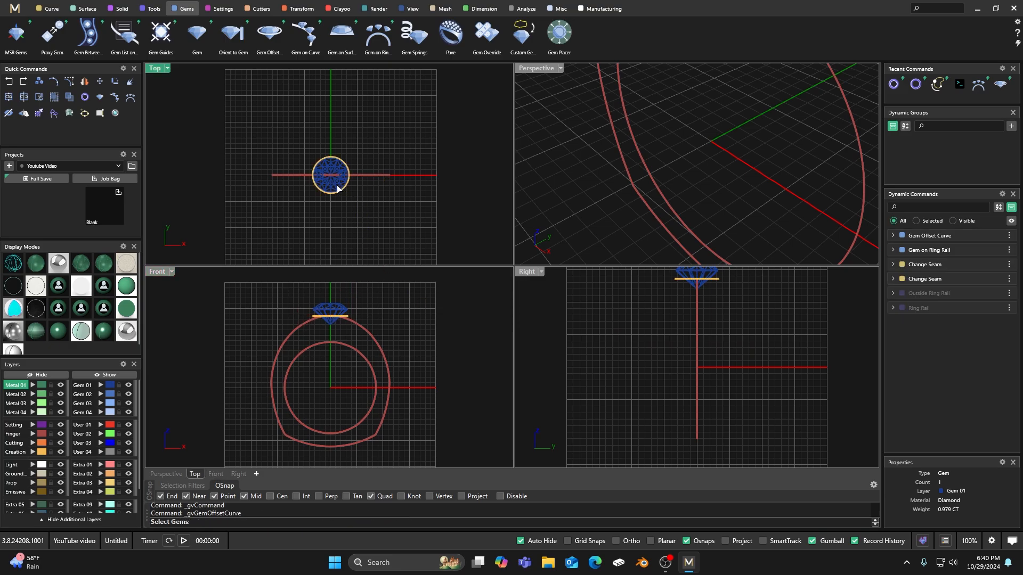
{"action": "left_click", "coordinate": [338, 187]}
{"action": "right_click", "coordinate": [365, 218]}
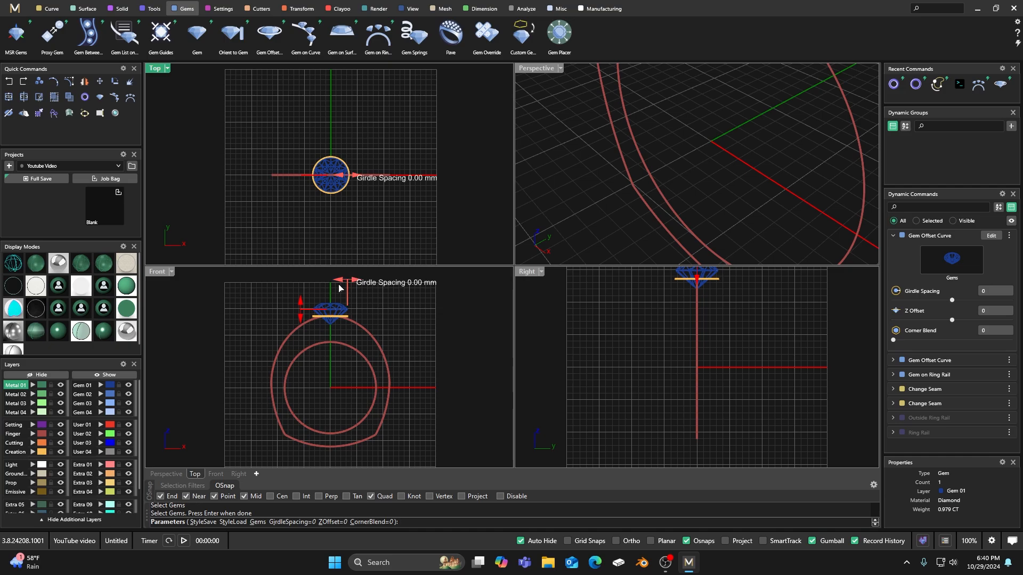
{"action": "left_click_drag", "start_coordinate": [356, 286], "coordinate": [363, 287]}
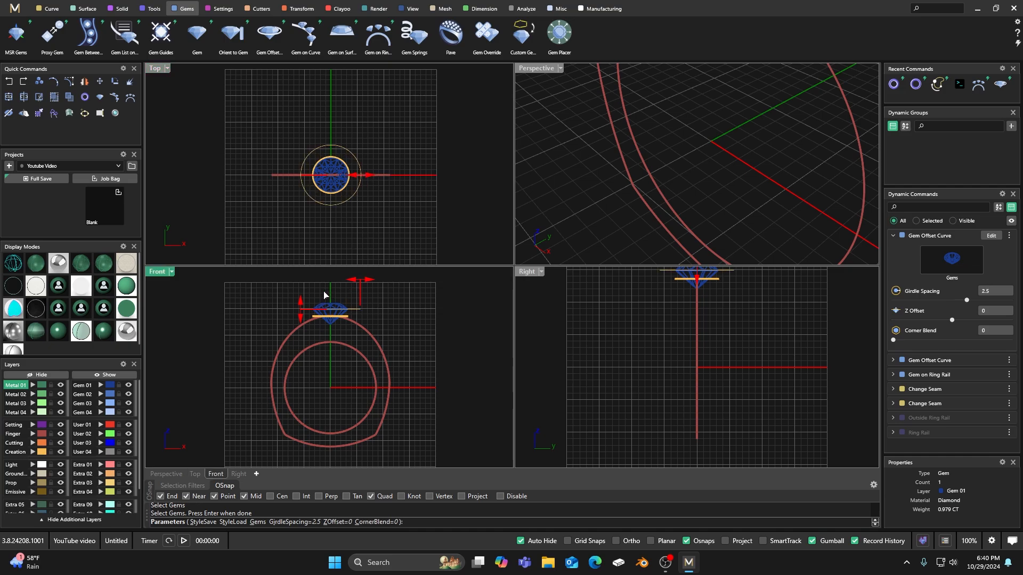
{"action": "left_click_drag", "start_coordinate": [301, 309], "coordinate": [307, 327]}
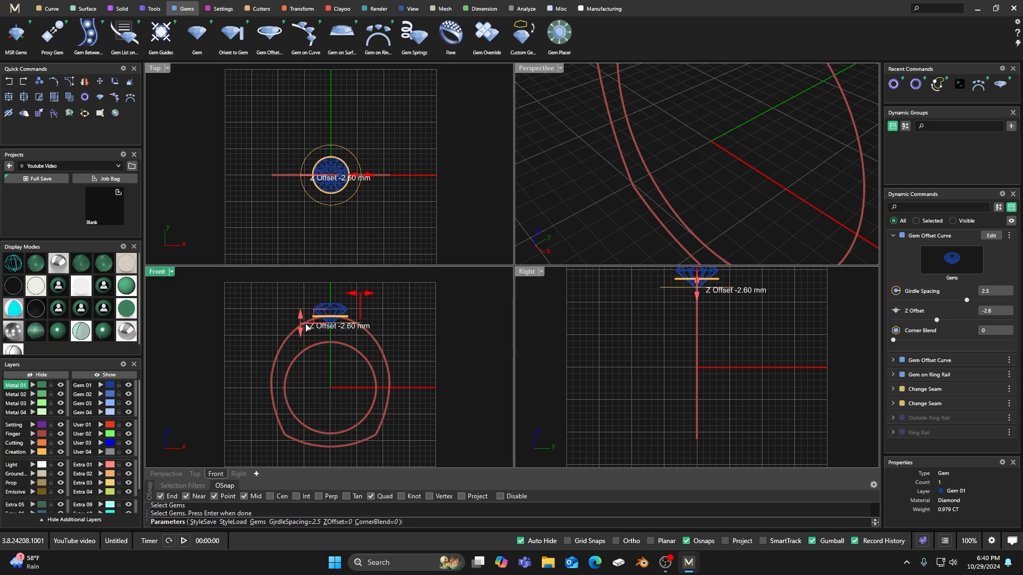
{"action": "left_click_drag", "start_coordinate": [307, 326], "coordinate": [307, 327]}
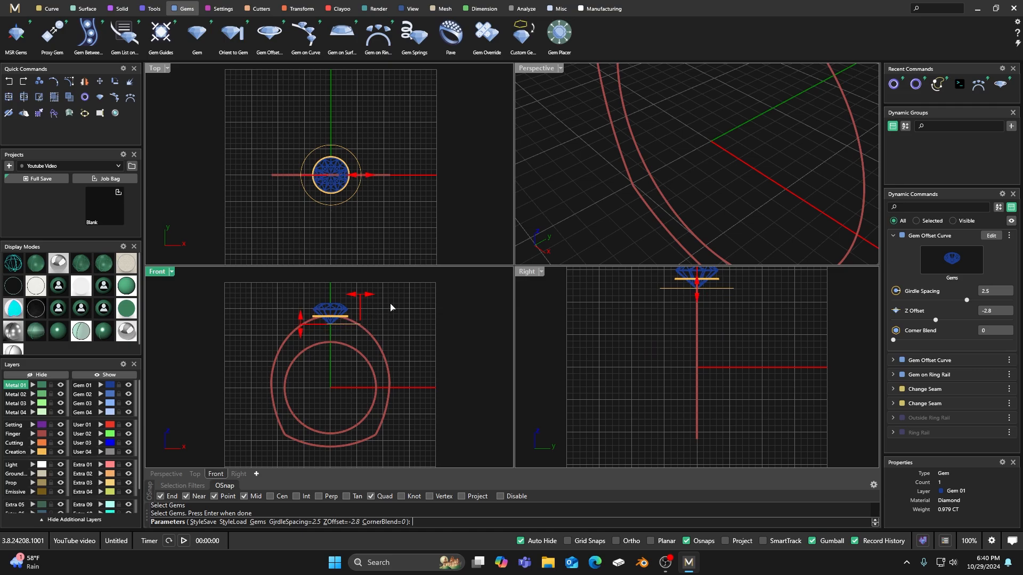
{"action": "key", "text": "Return"}
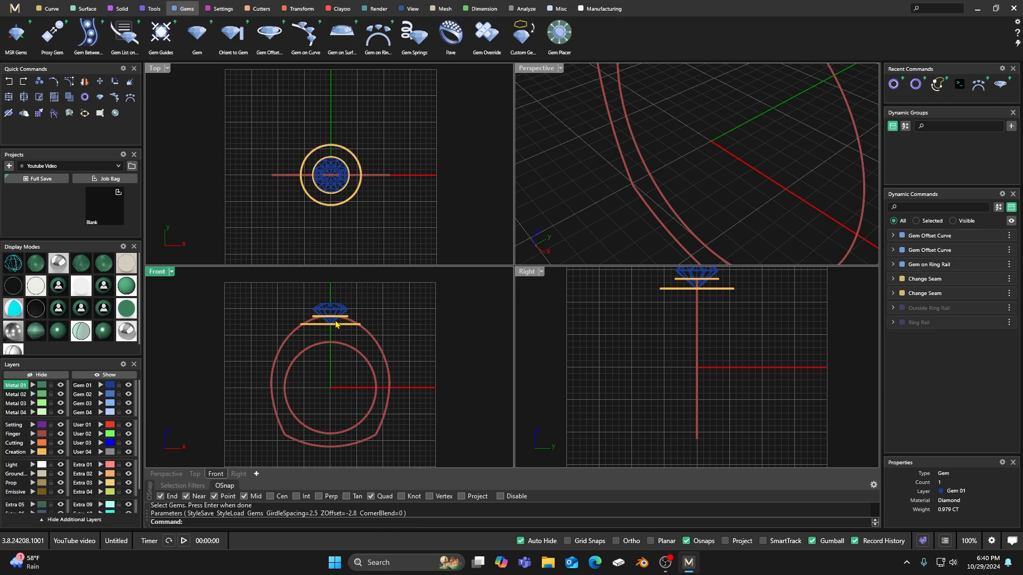
Step: Place a single point object at the origin (0,0,0) on the User 01 layer
{"action": "scroll", "coordinate": [313, 330], "scroll_direction": "up", "scroll_amount": 3}
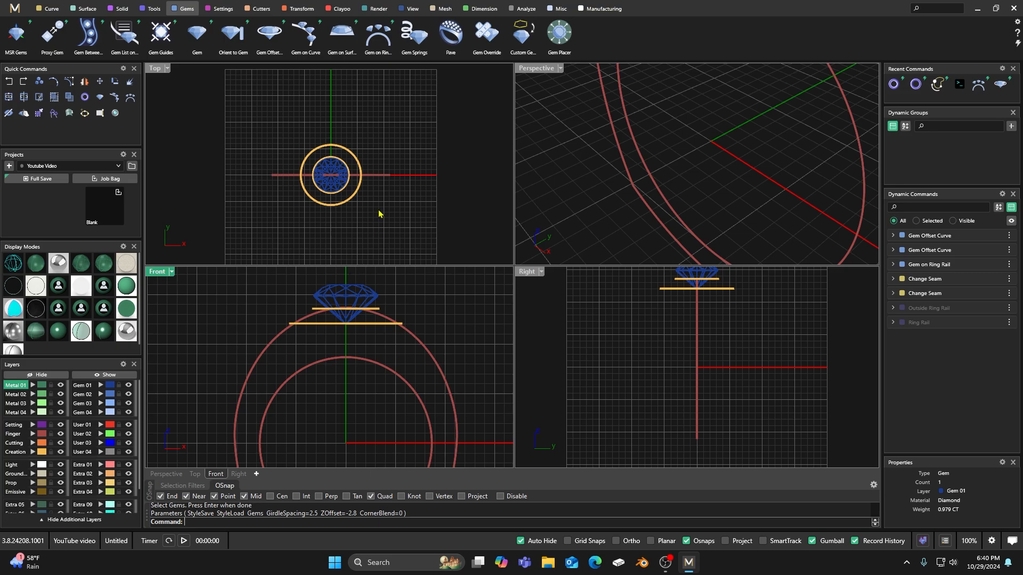
{"action": "left_click", "coordinate": [52, 9]}
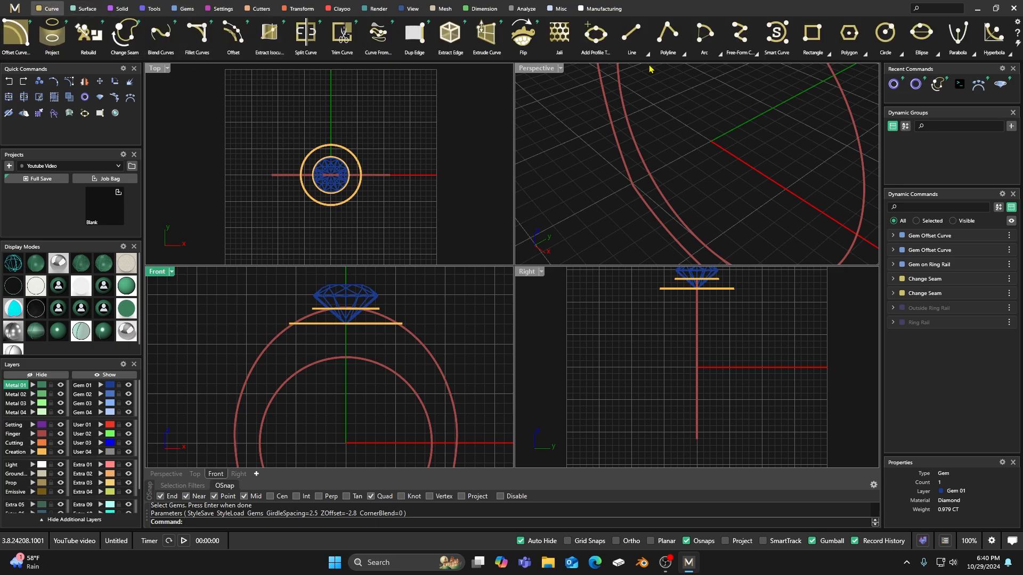
{"action": "left_click", "coordinate": [829, 39]}
{"action": "scroll", "coordinate": [830, 40], "scroll_direction": "down", "scroll_amount": 10}
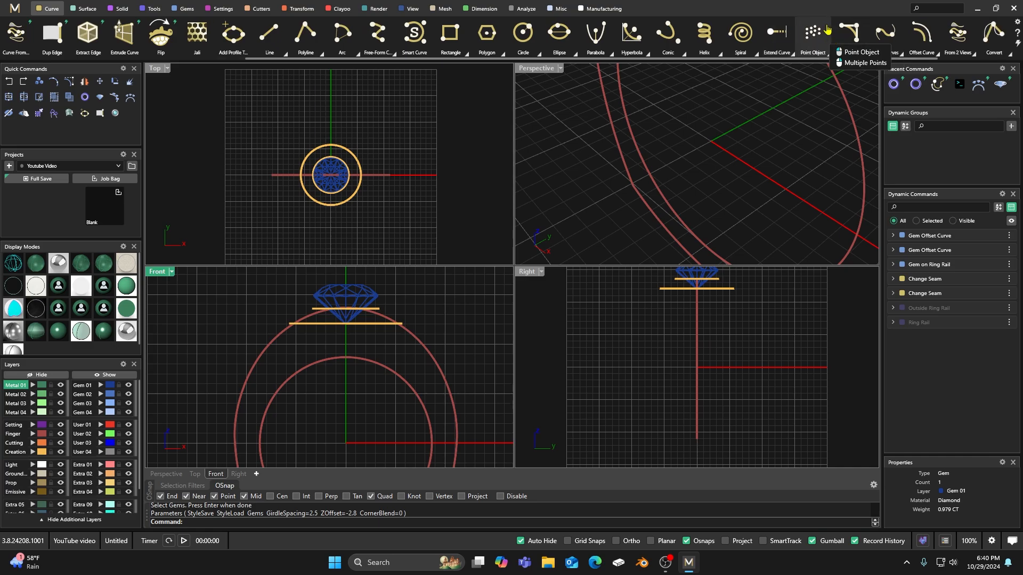
{"action": "left_click", "coordinate": [826, 54]}
{"action": "left_click", "coordinate": [829, 66]}
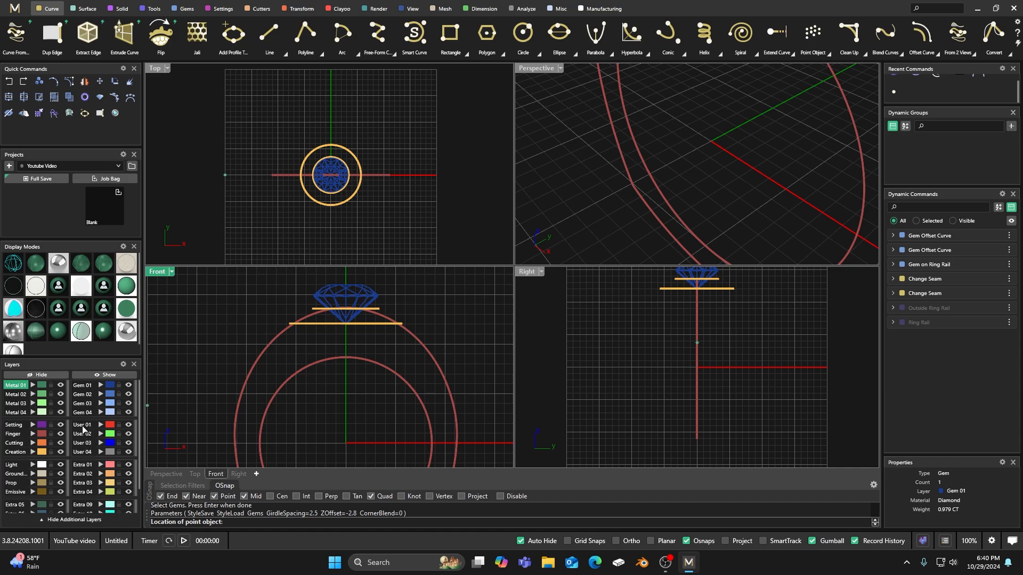
{"action": "left_click", "coordinate": [83, 426]}
{"action": "type", "text": "0,0,0"}
{"action": "key", "text": "Return"}
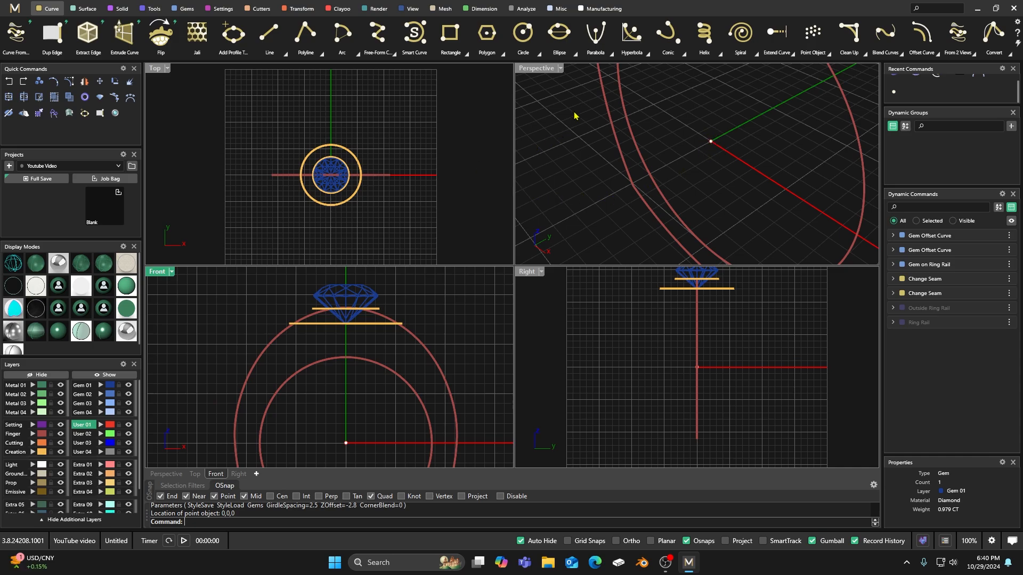
Step: With Metal 01 as the current layer, loft the smaller gem offset curve to the origin point using Loft Normal
{"action": "double_click", "coordinate": [538, 68]}
{"action": "scroll", "coordinate": [469, 246], "scroll_direction": "down", "scroll_amount": 8}
{"action": "right_click_drag", "start_coordinate": [469, 246], "coordinate": [498, 235]}
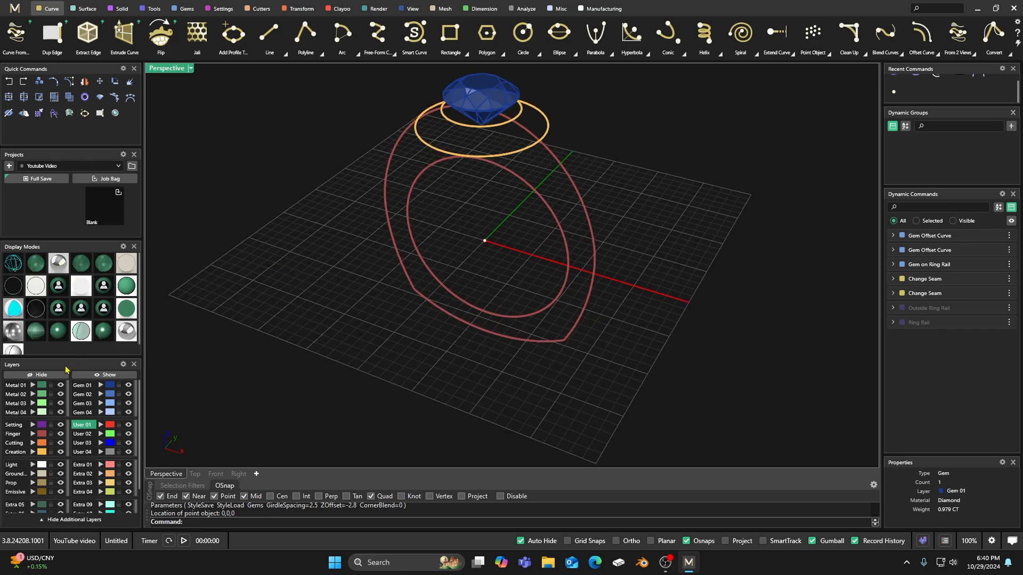
{"action": "left_click", "coordinate": [18, 385]}
{"action": "scroll", "coordinate": [487, 318], "scroll_direction": "down", "scroll_amount": 5}
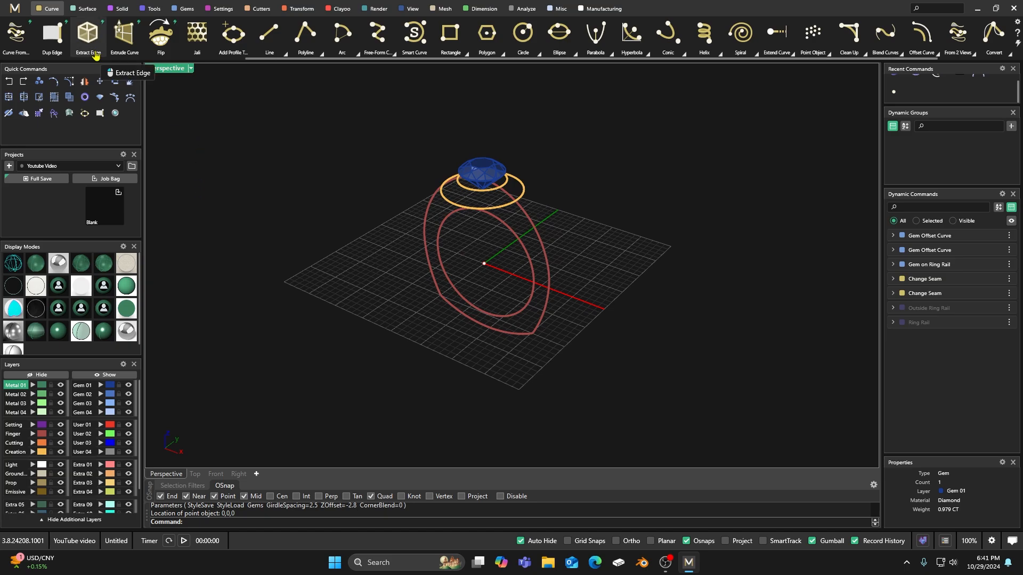
{"action": "left_click", "coordinate": [86, 10]}
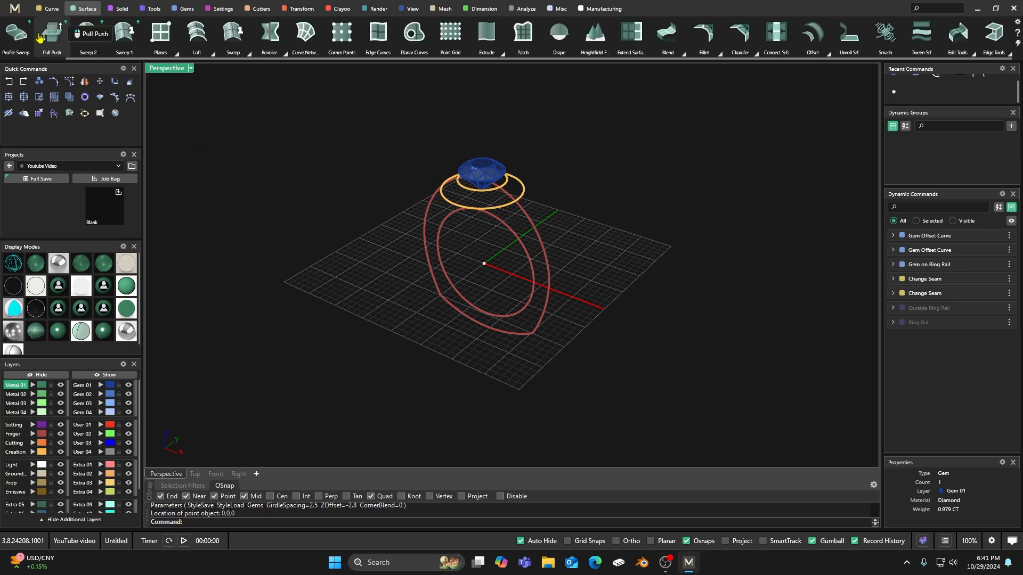
{"action": "scroll", "coordinate": [40, 40], "scroll_direction": "up", "scroll_amount": 3}
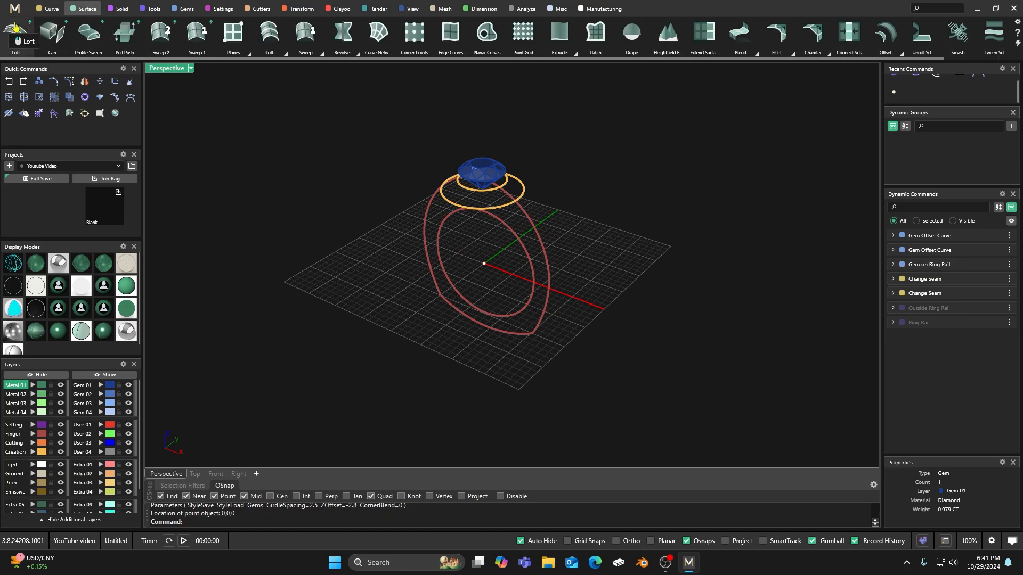
{"action": "left_click", "coordinate": [16, 38]}
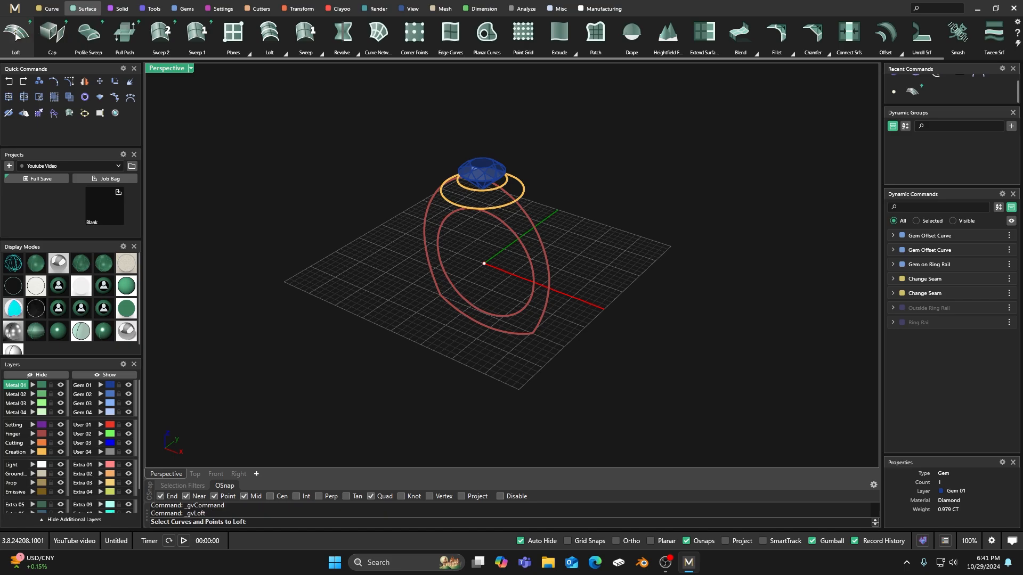
{"action": "left_click", "coordinate": [472, 194]}
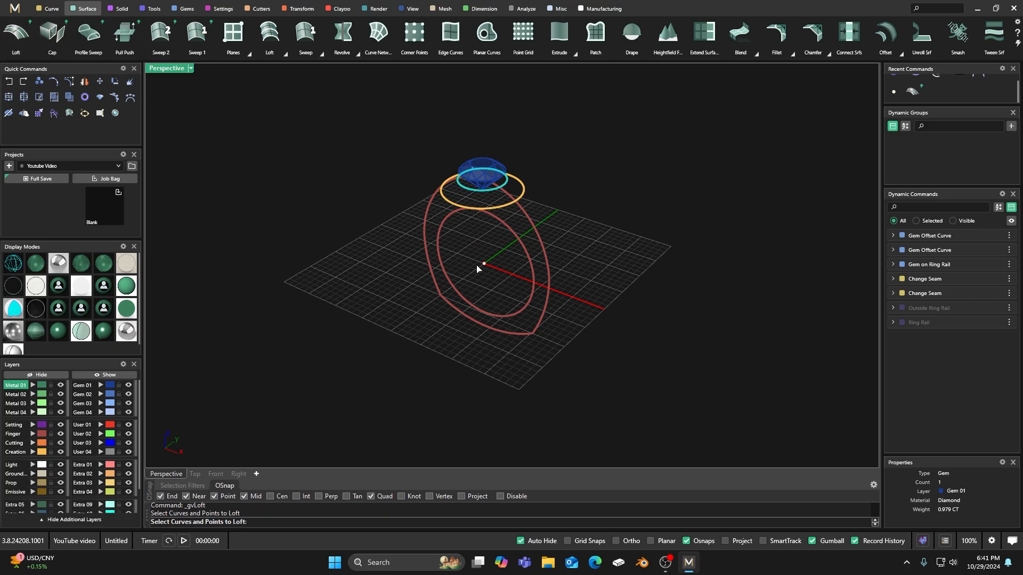
{"action": "left_click", "coordinate": [484, 263]}
{"action": "key", "text": "Return"}
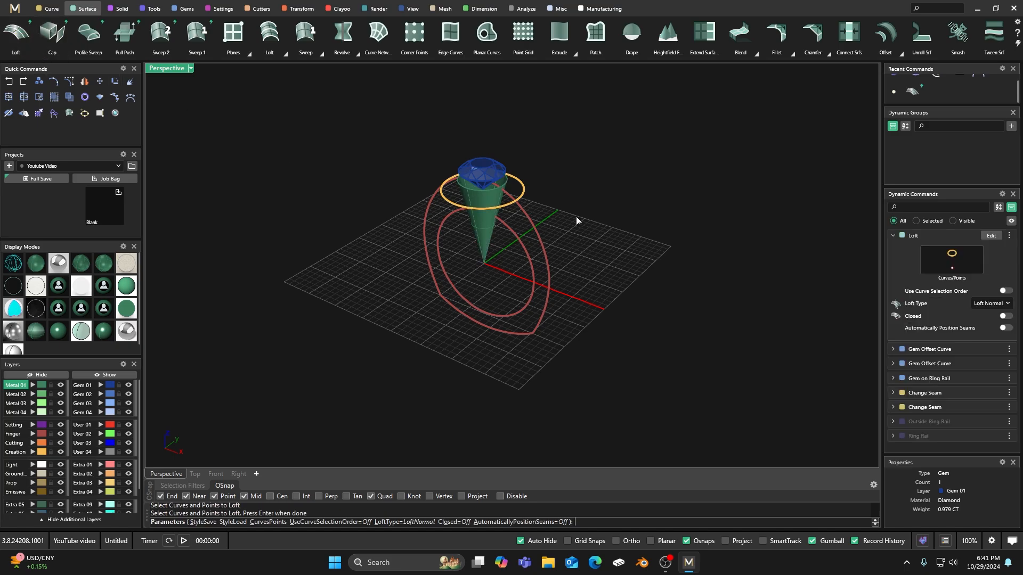
{"action": "key", "text": "Return"}
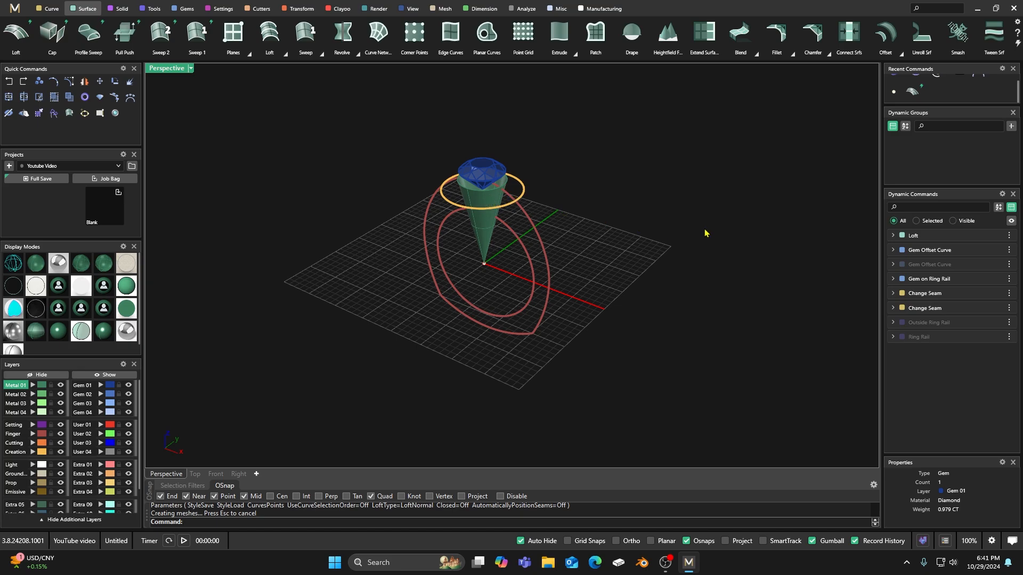
{"action": "left_click", "coordinate": [1009, 235]}
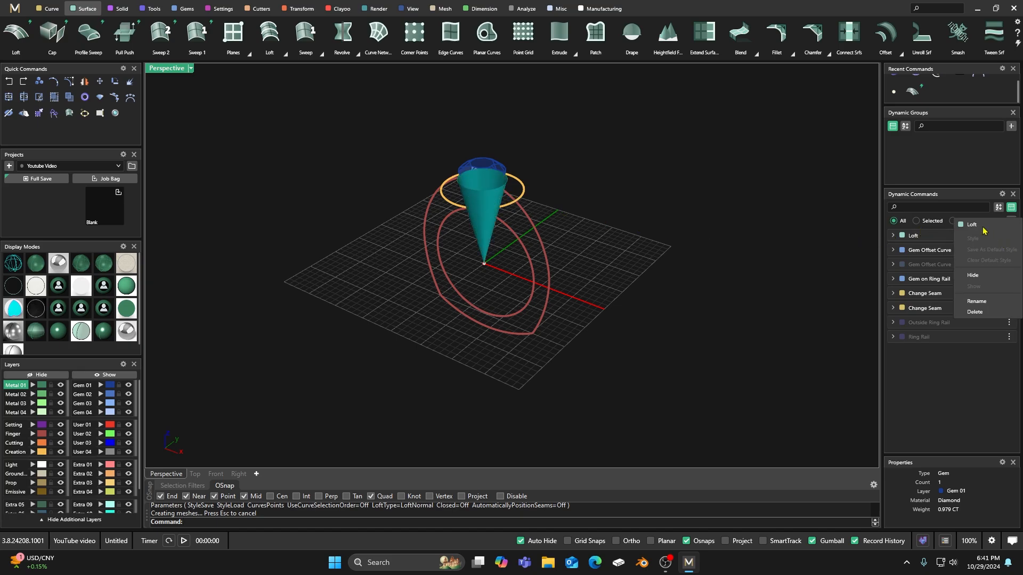
{"action": "left_click", "coordinate": [713, 235]}
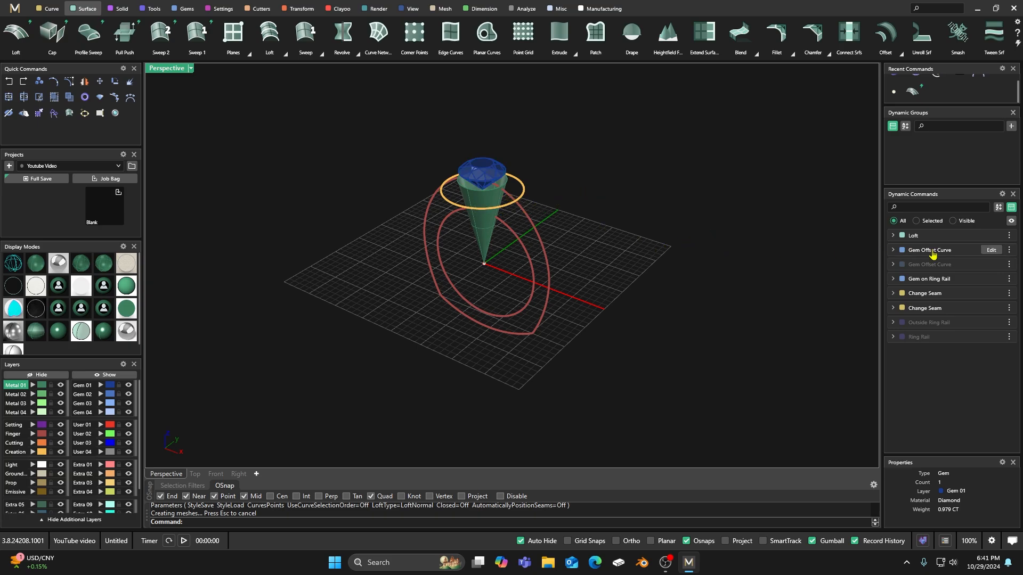
Step: Loft the wider gem offset curve to the origin point using Loft Normal
{"action": "mouse_move", "coordinate": [933, 256]}
{"action": "scroll", "coordinate": [398, 315], "scroll_direction": "down", "scroll_amount": 4}
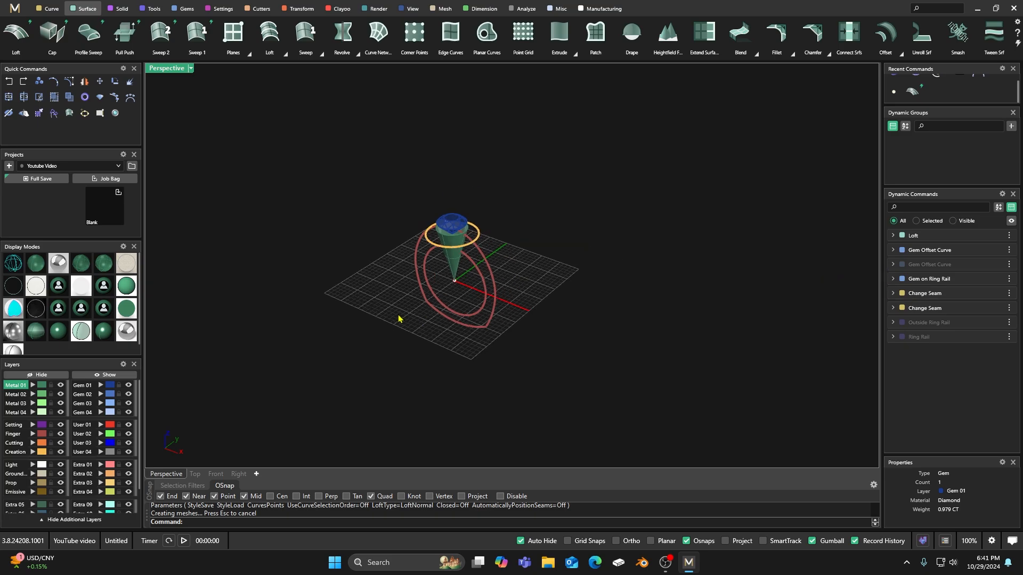
{"action": "right_click_drag", "start_coordinate": [399, 315], "coordinate": [397, 330]}
{"action": "scroll", "coordinate": [449, 273], "scroll_direction": "up", "scroll_amount": 6}
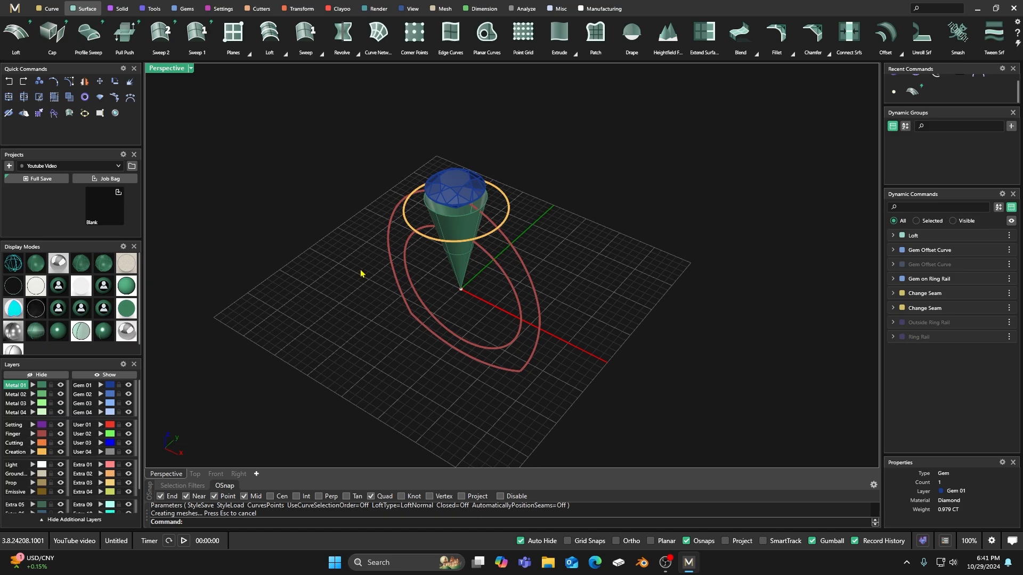
{"action": "right_click_drag", "start_coordinate": [356, 271], "coordinate": [365, 253]}
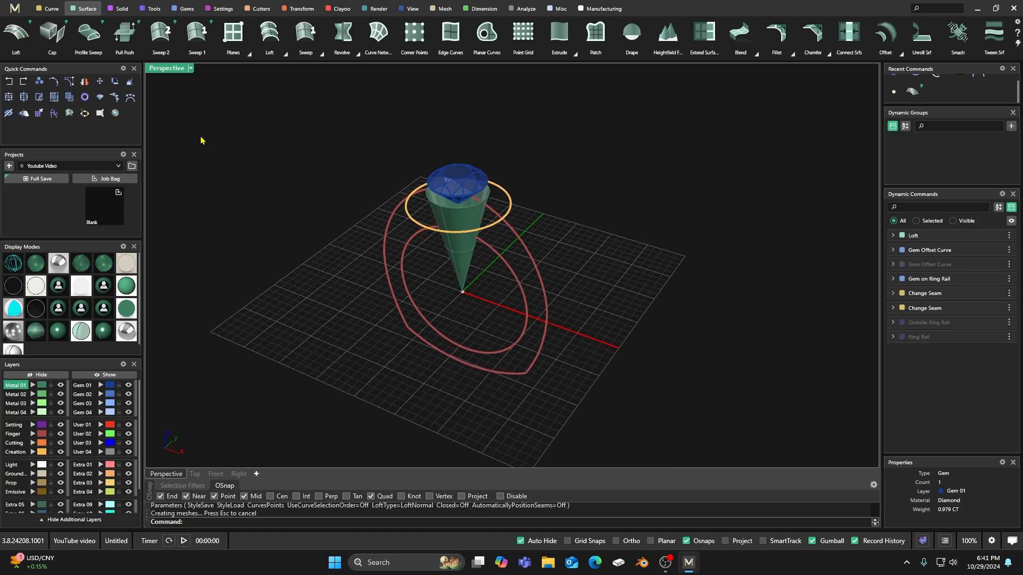
{"action": "left_click", "coordinate": [17, 39]}
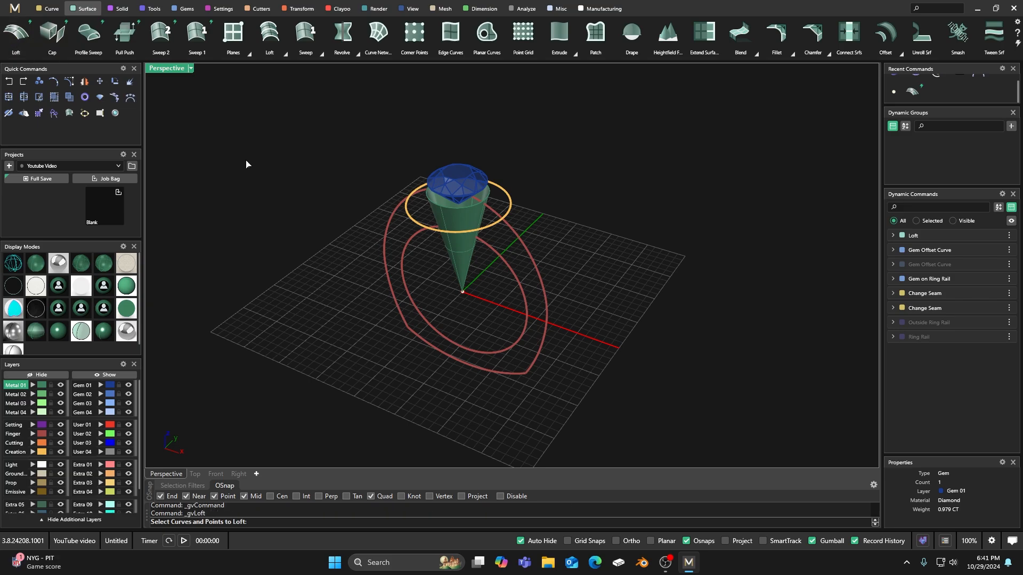
{"action": "left_click", "coordinate": [411, 222]}
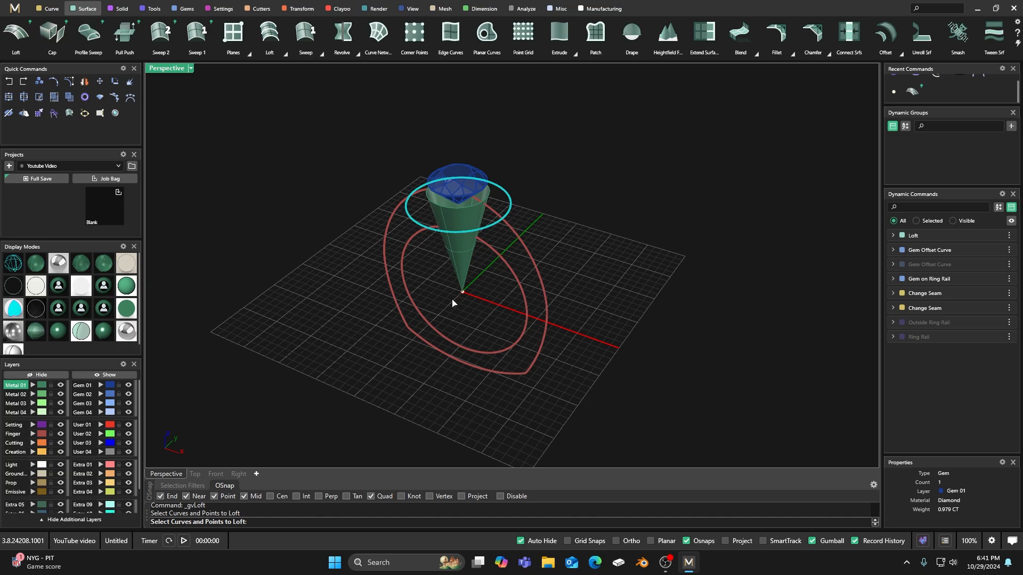
{"action": "left_click", "coordinate": [463, 292]}
{"action": "key", "text": "Return"}
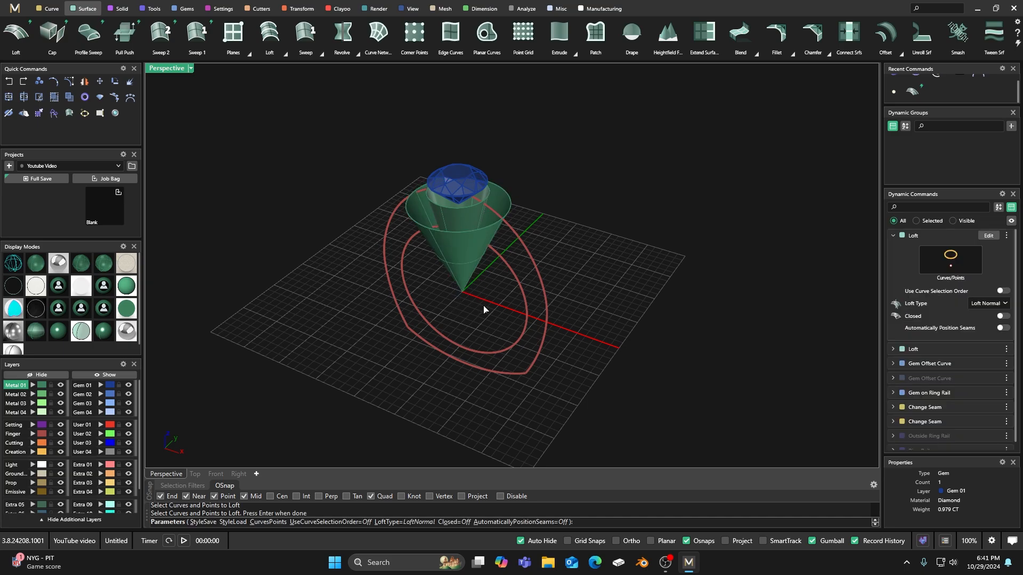
{"action": "key", "text": "Return"}
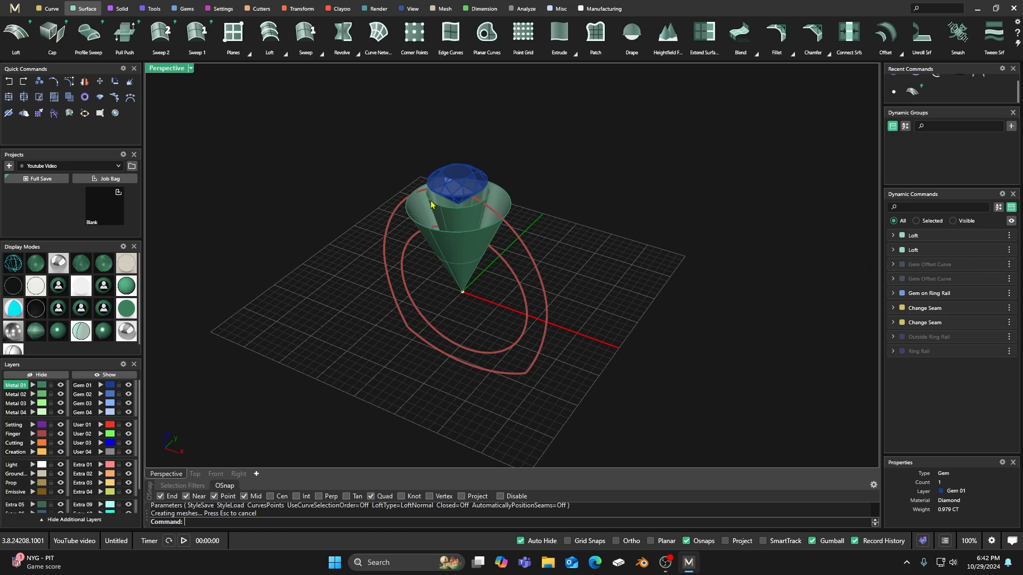
Step: Loft between the rims of the outer and inner cones using Loft Normal to form the setting's top surface
{"action": "left_click", "coordinate": [52, 9]}
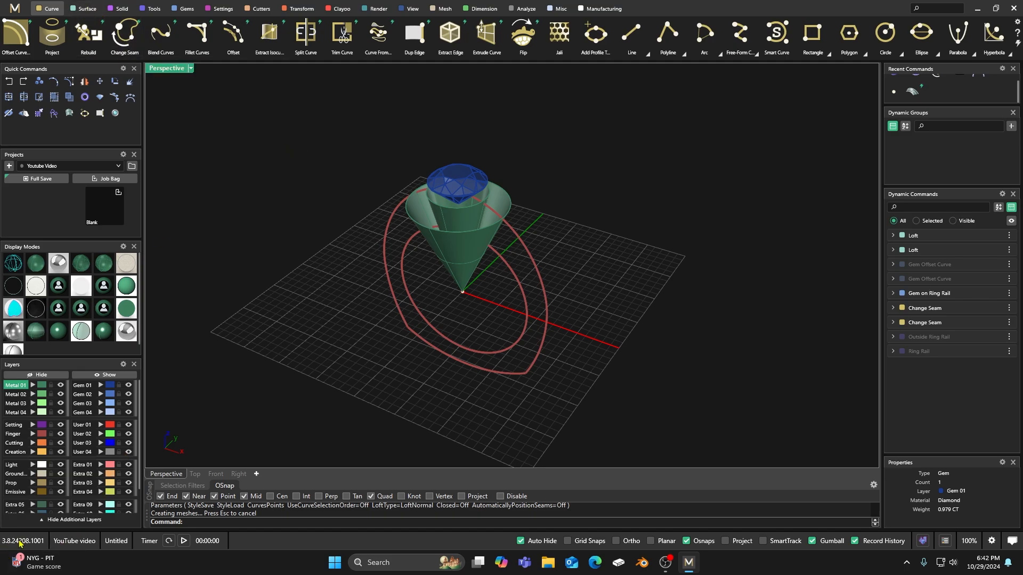
{"action": "left_click", "coordinate": [84, 8]}
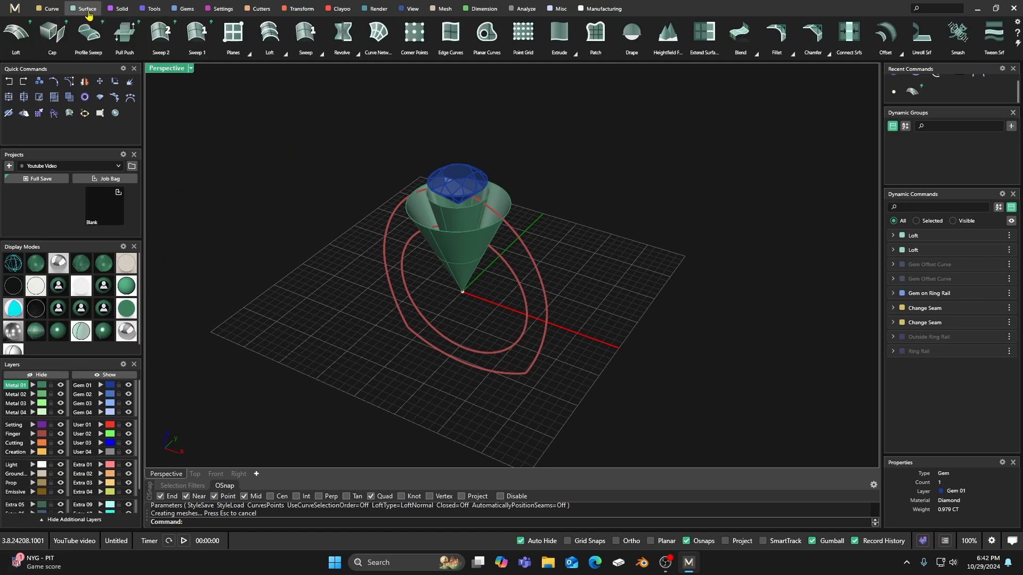
{"action": "left_click", "coordinate": [18, 32]}
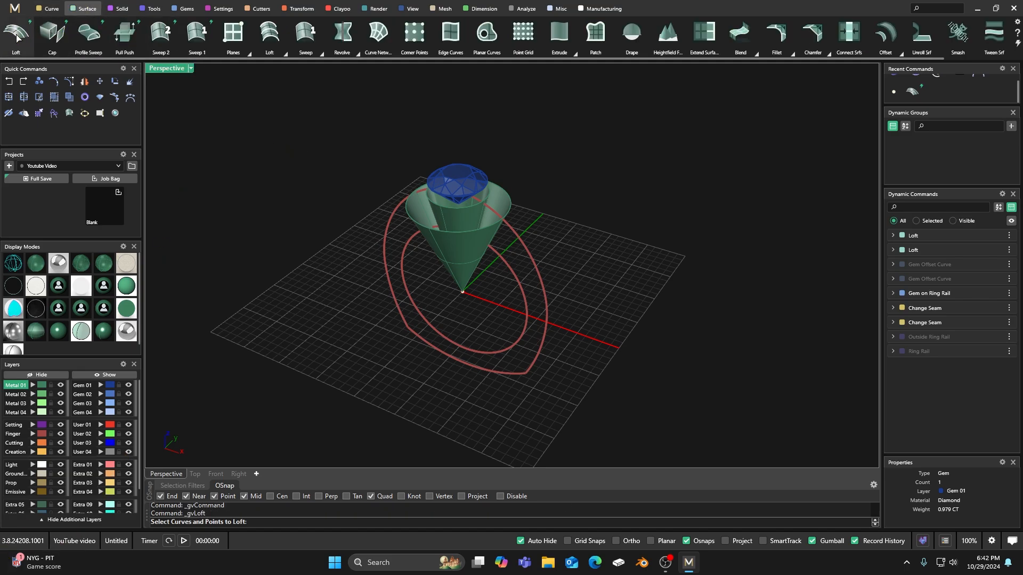
{"action": "left_click", "coordinate": [407, 215]}
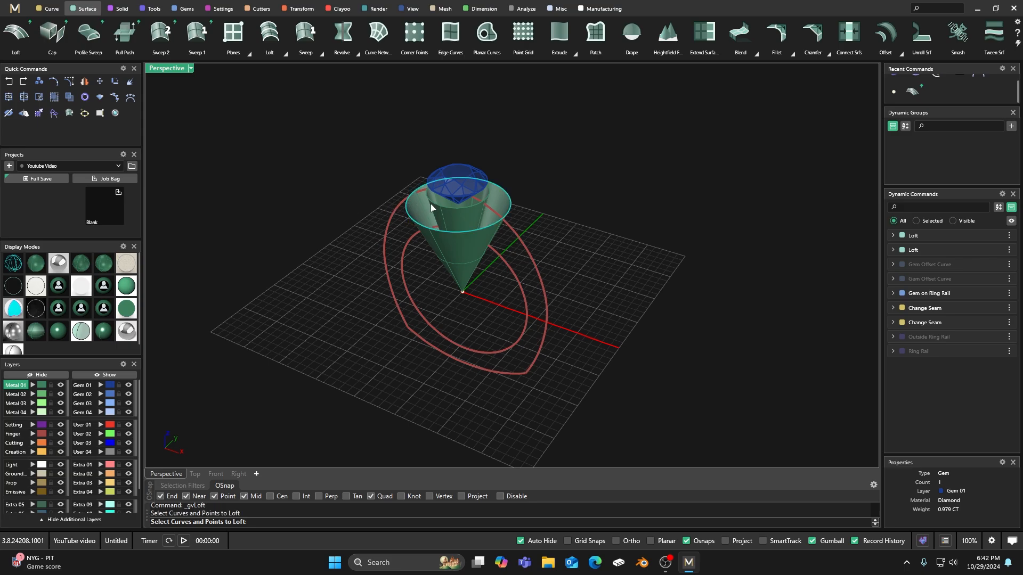
{"action": "left_click", "coordinate": [428, 206]}
{"action": "key", "text": "Return"}
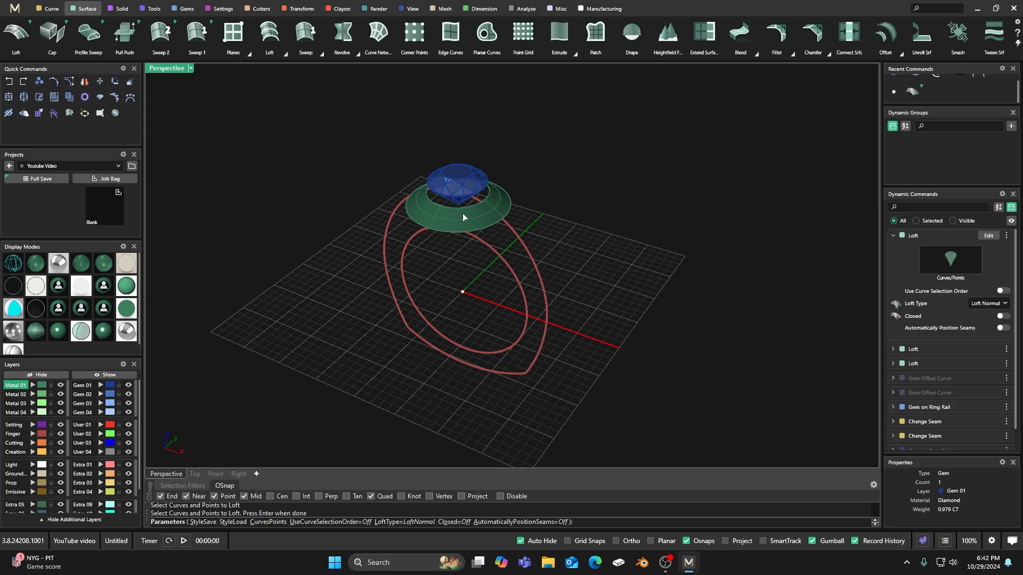
{"action": "key", "text": "Return"}
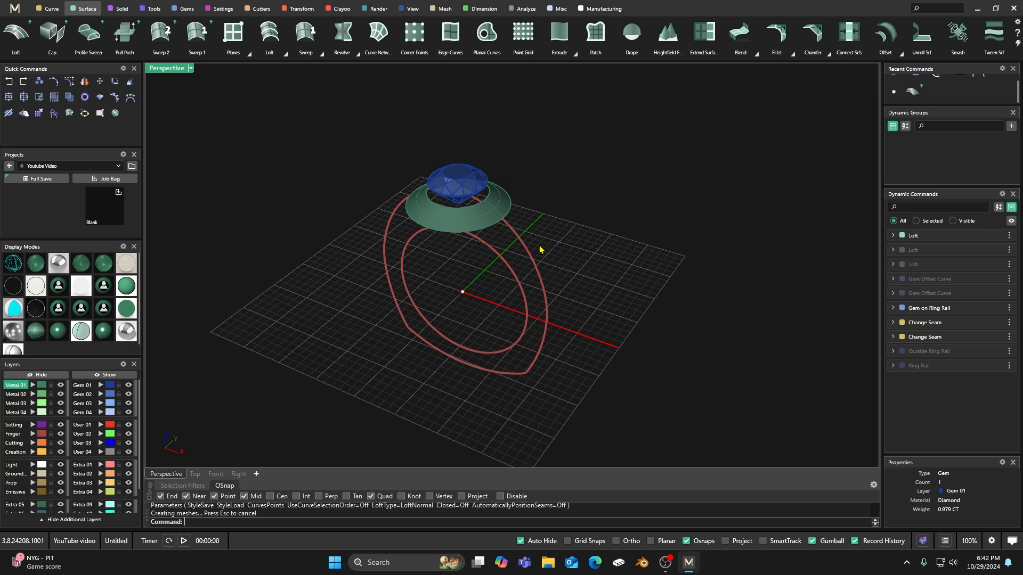
Step: Show the hidden outer and inner cone lofts again
{"action": "mouse_move", "coordinate": [916, 255]}
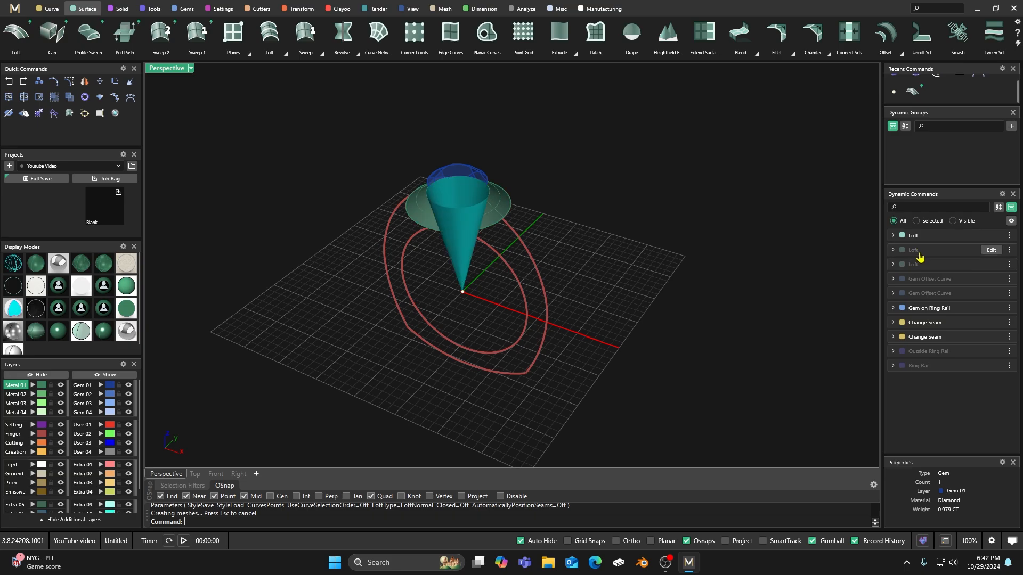
{"action": "left_click", "coordinate": [1009, 253]}
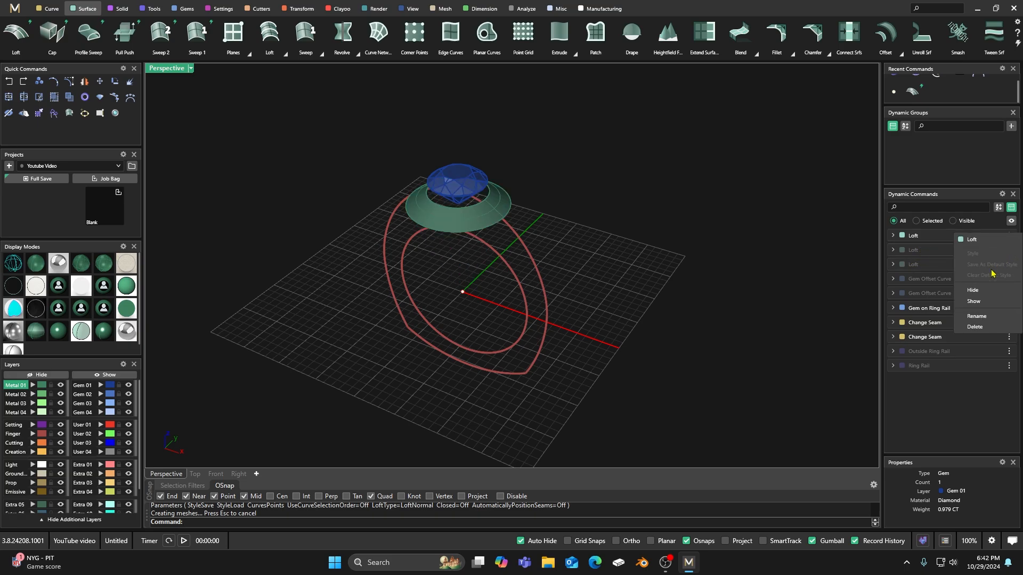
{"action": "left_click", "coordinate": [975, 300]}
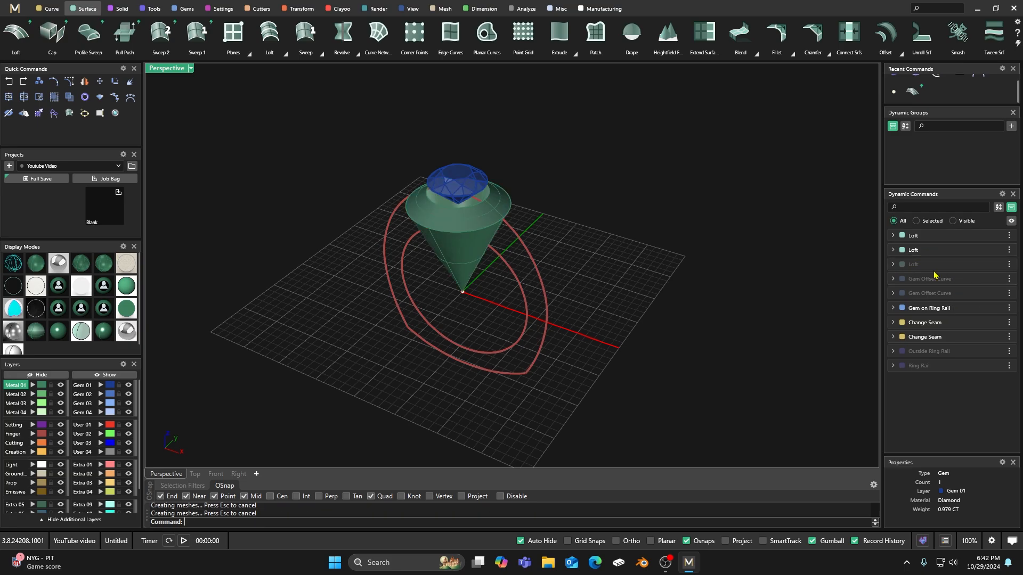
{"action": "left_click", "coordinate": [1009, 265]}
{"action": "left_click", "coordinate": [974, 319]}
Step: Join the outer cone, inner cone and top surface lofts into a single solid
{"action": "right_click_drag", "start_coordinate": [604, 282], "coordinate": [464, 233]}
{"action": "scroll", "coordinate": [463, 235], "scroll_direction": "up", "scroll_amount": 3}
{"action": "right_click_drag", "start_coordinate": [468, 291], "coordinate": [484, 251]}
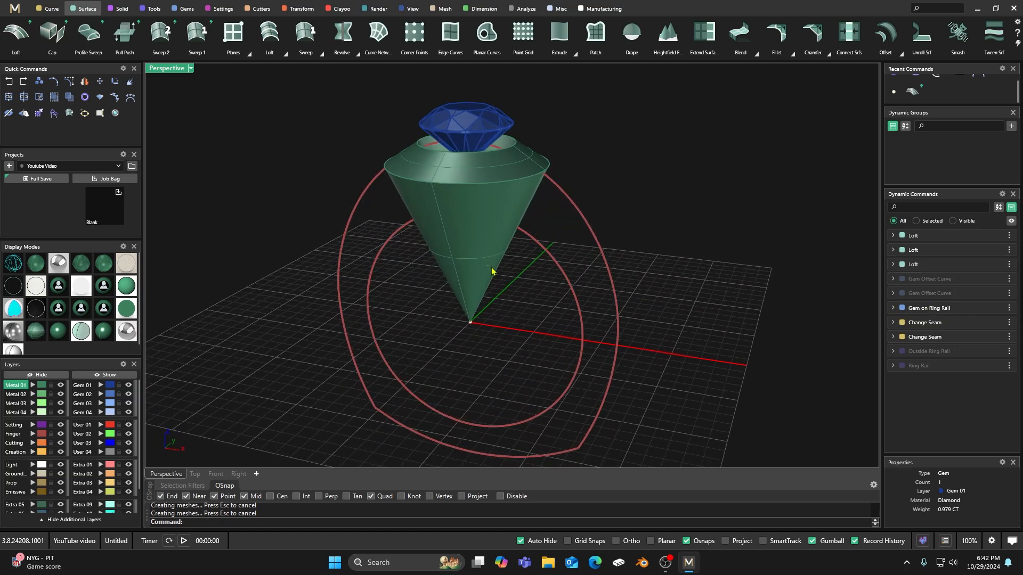
{"action": "left_click_drag", "start_coordinate": [507, 290], "coordinate": [432, 259]}
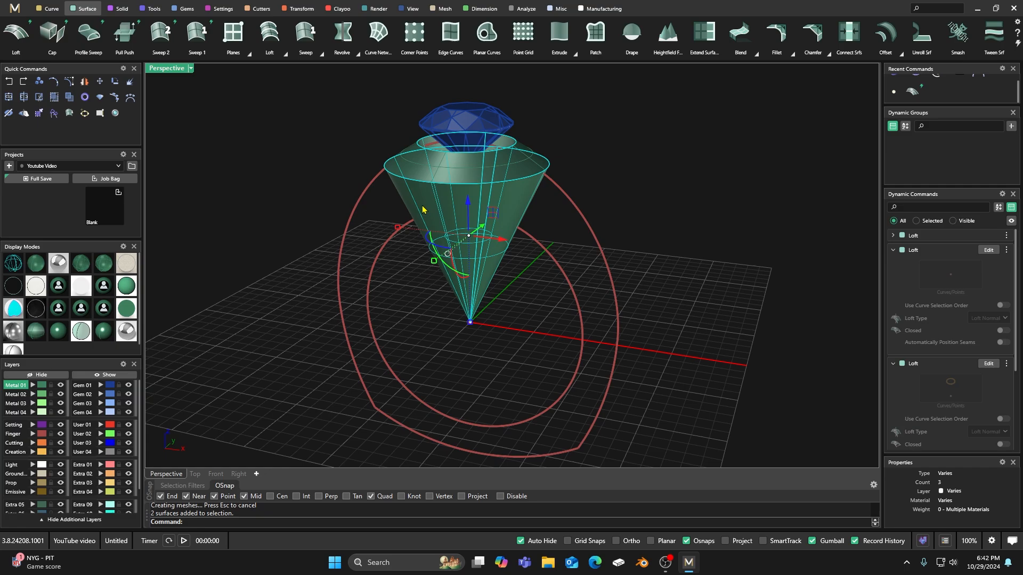
{"action": "left_click", "coordinate": [412, 166], "text": "shift"}
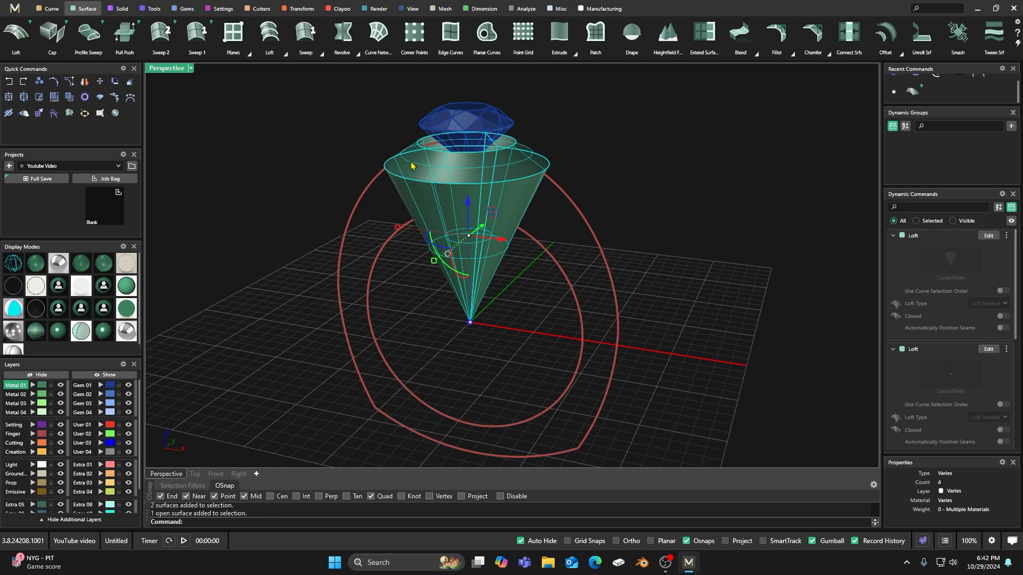
{"action": "left_click", "coordinate": [151, 8]}
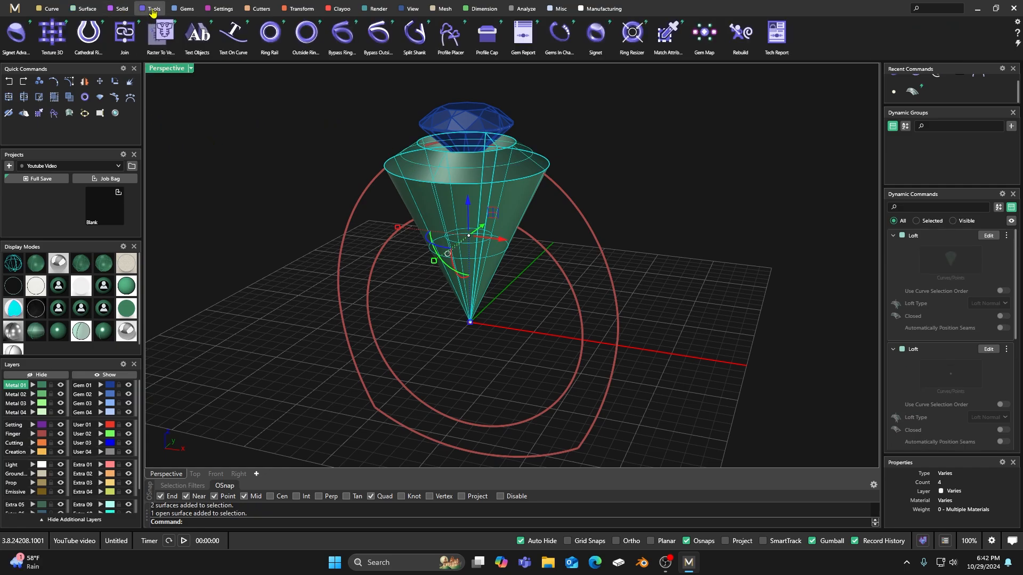
{"action": "left_click", "coordinate": [122, 53]}
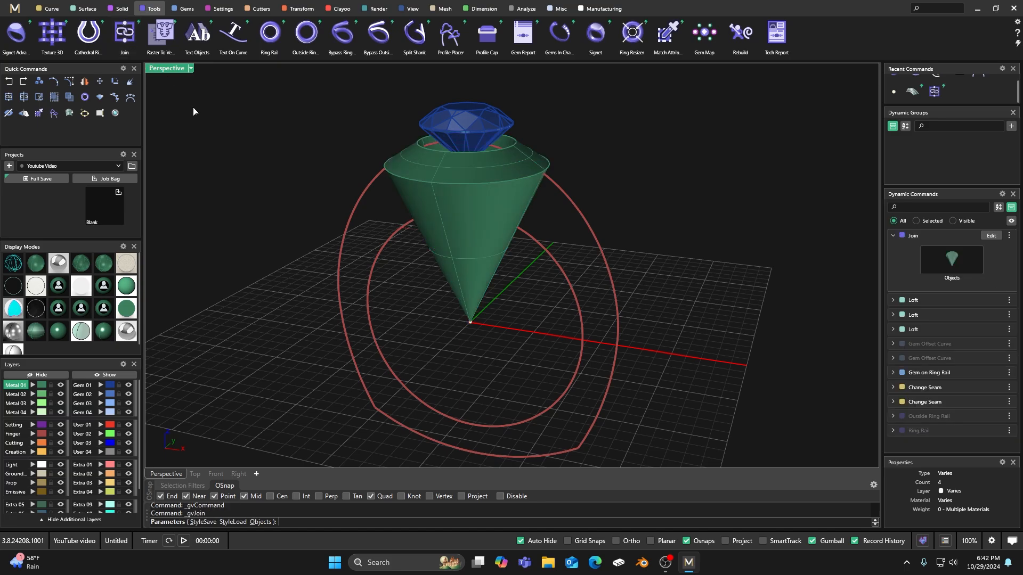
{"action": "left_click", "coordinate": [456, 236]}
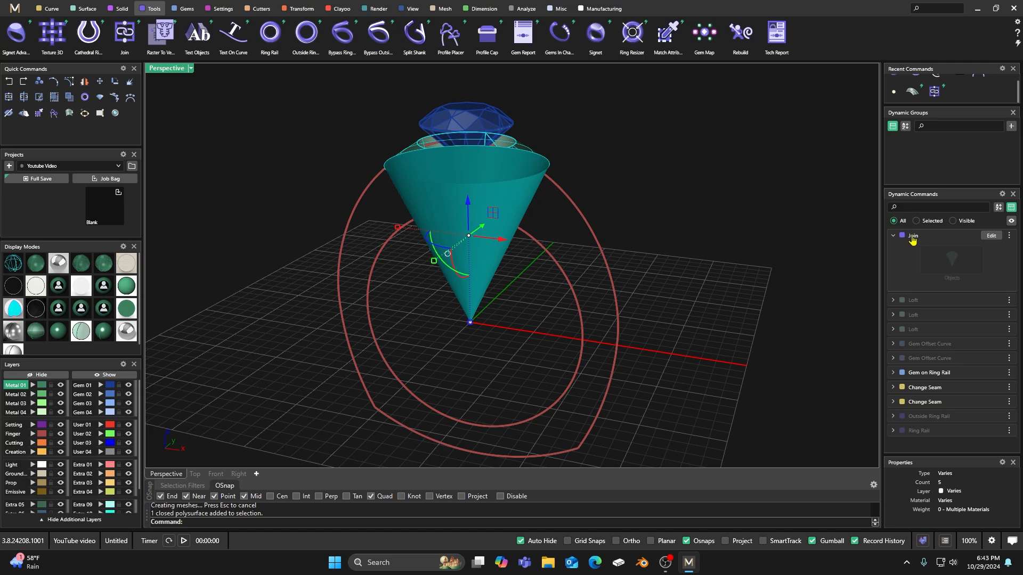
{"action": "right_click_drag", "start_coordinate": [634, 160], "coordinate": [635, 181]}
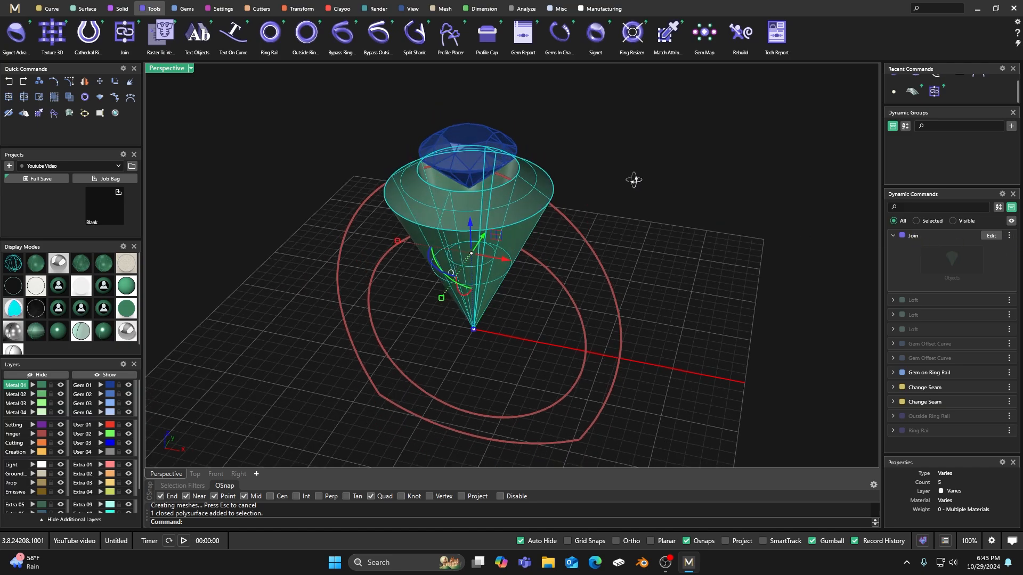
{"action": "left_click", "coordinate": [624, 222]}
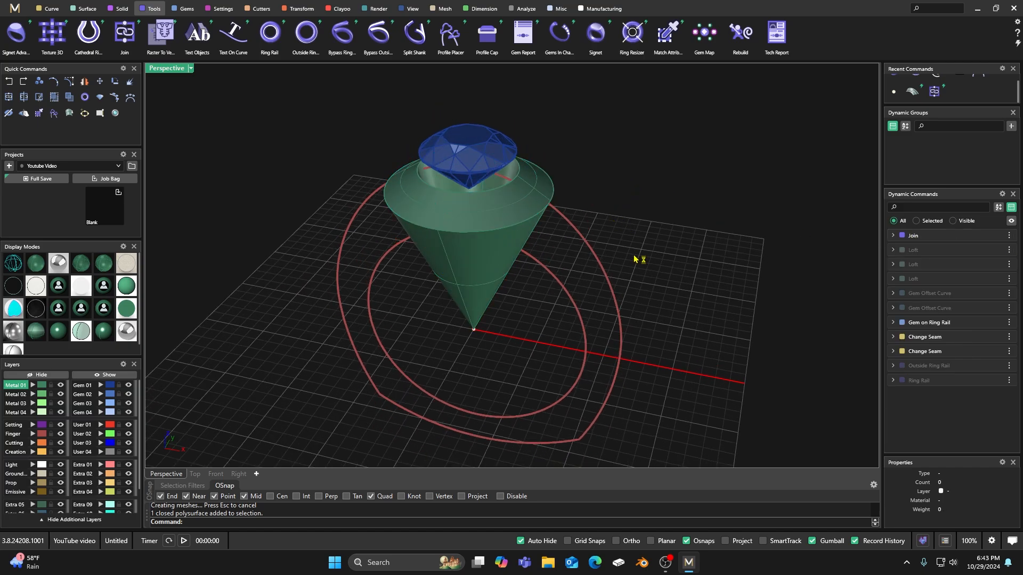
Step: Add a prong Head to the round center gem on the Setting layer, and hide the Metal 01 layer
{"action": "right_click_drag", "start_coordinate": [641, 258], "coordinate": [562, 280]}
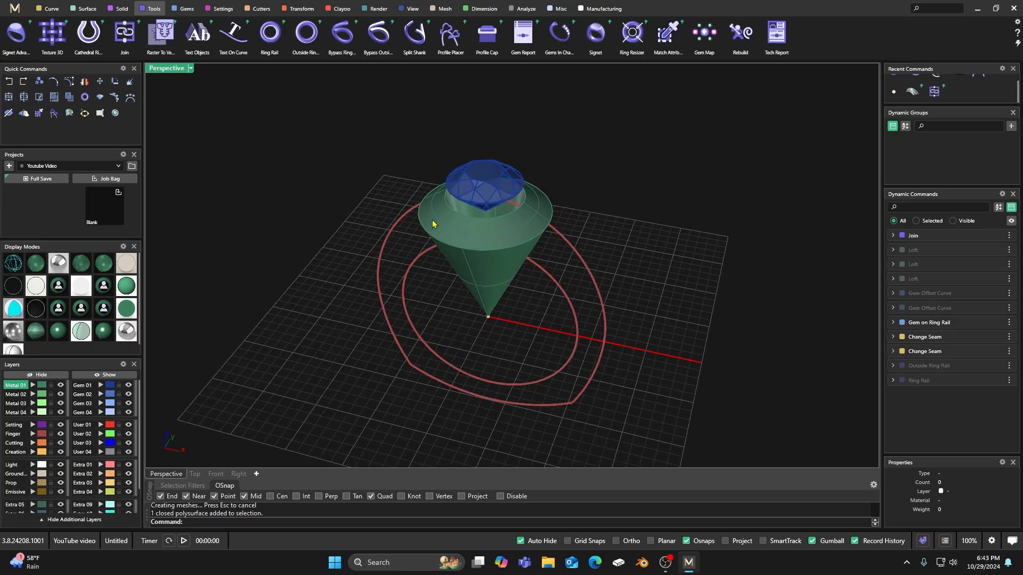
{"action": "right_click_drag", "start_coordinate": [482, 294], "coordinate": [471, 222]}
{"action": "right_click_drag", "start_coordinate": [453, 256], "coordinate": [468, 265]}
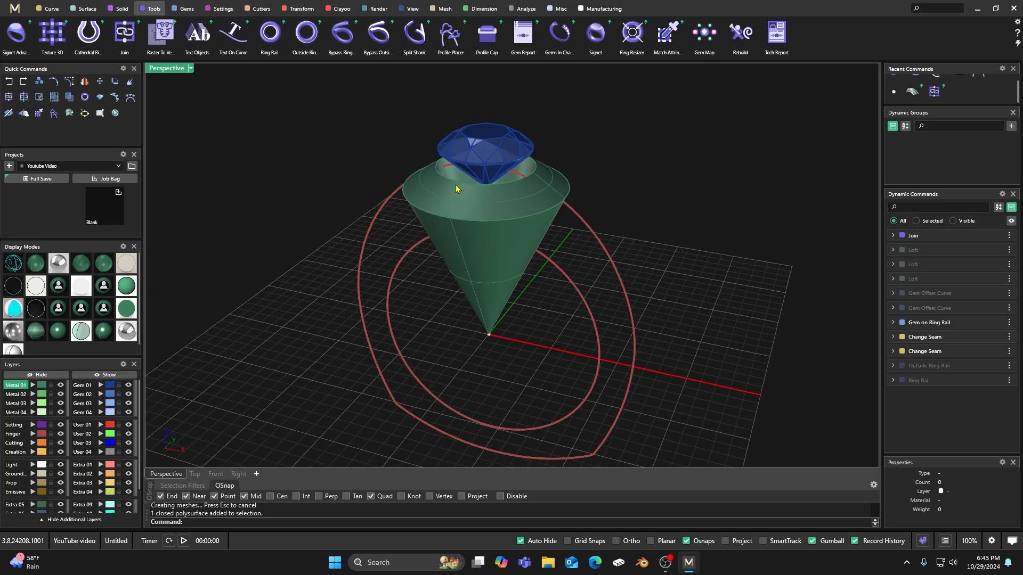
{"action": "left_click", "coordinate": [483, 150]}
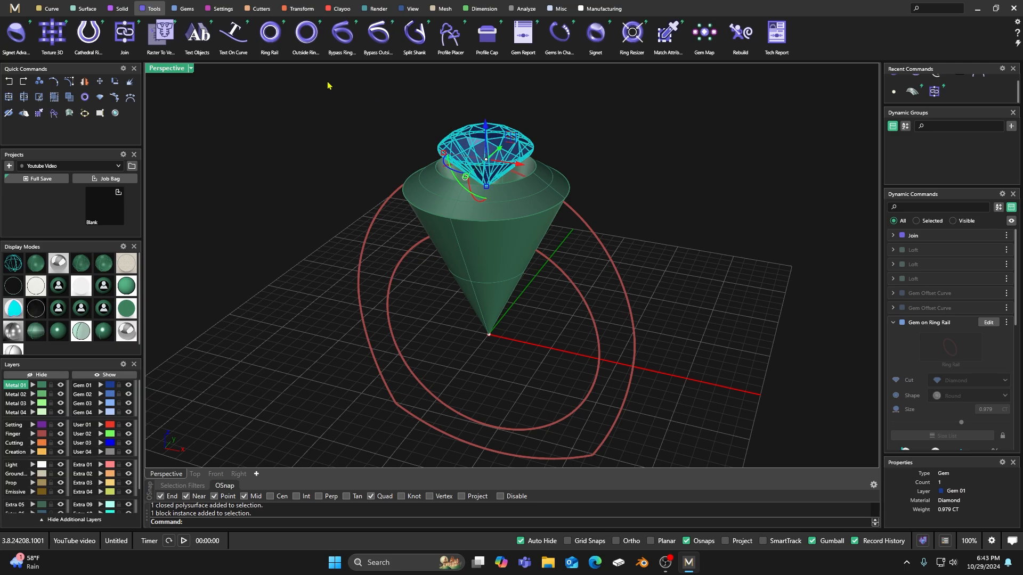
{"action": "left_click", "coordinate": [223, 9]}
{"action": "left_click", "coordinate": [197, 34]}
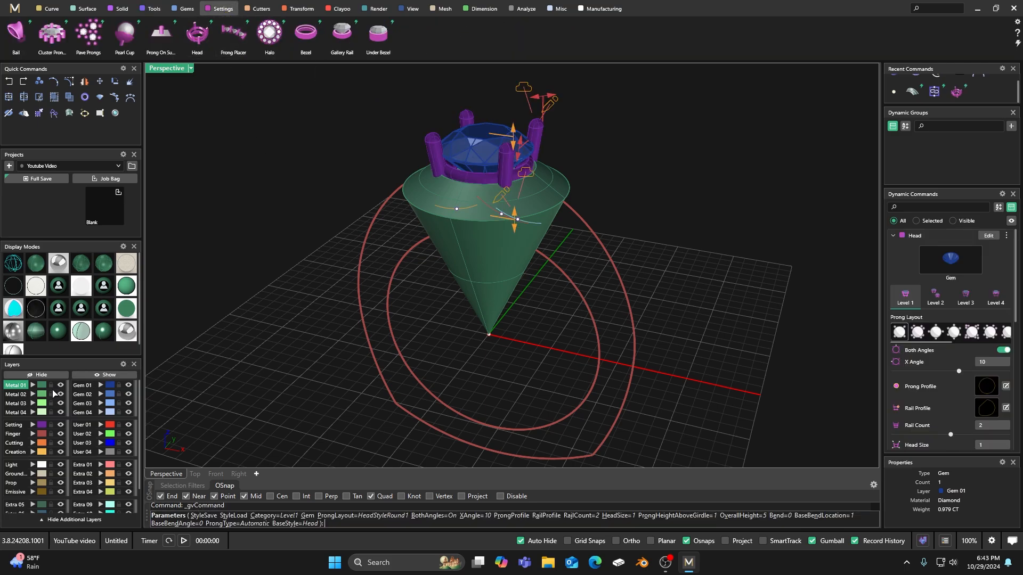
{"action": "left_click", "coordinate": [19, 426]}
{"action": "left_click", "coordinate": [60, 385]}
Step: Set the head's rail count to 1 and choose the round six-prong layout
{"action": "scroll", "coordinate": [441, 290], "scroll_direction": "down", "scroll_amount": 5}
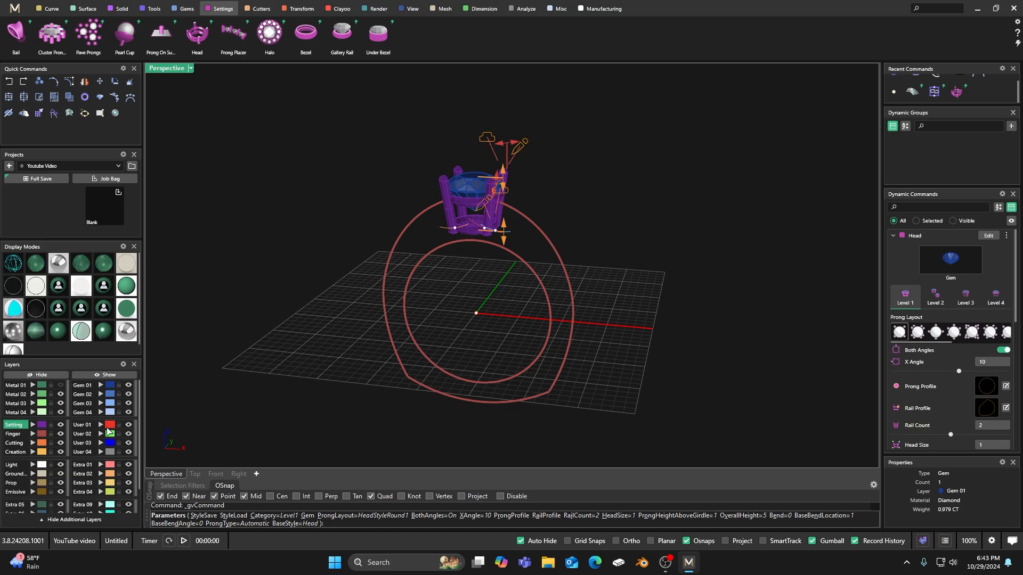
{"action": "right_click_drag", "start_coordinate": [516, 286], "coordinate": [602, 304]}
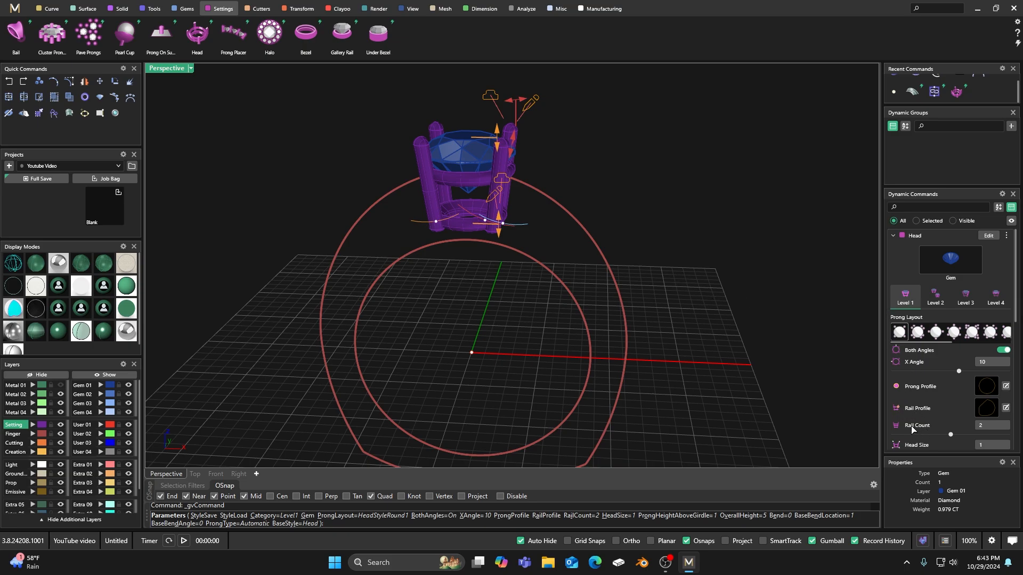
{"action": "left_click_drag", "start_coordinate": [949, 436], "coordinate": [922, 435]}
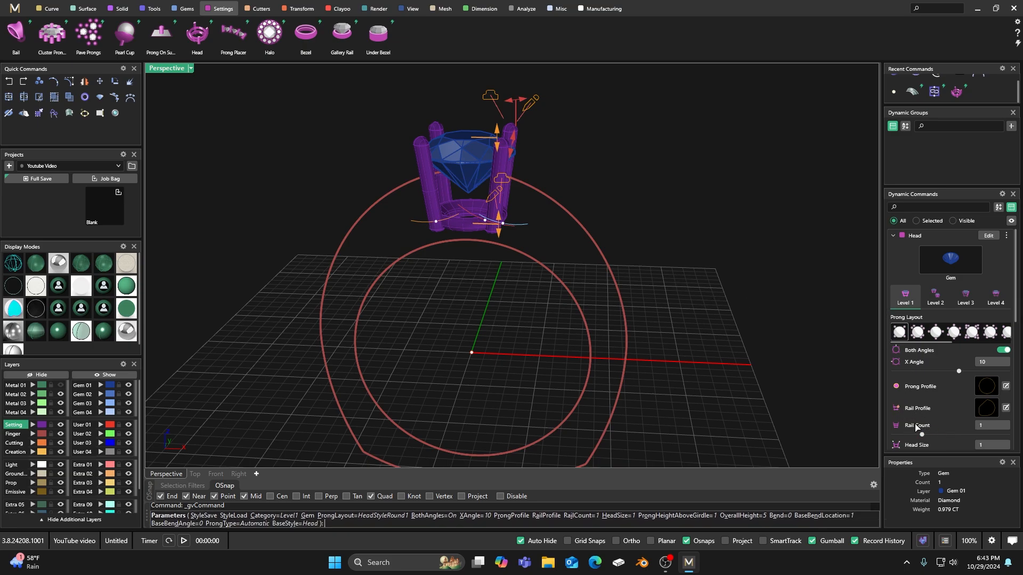
{"action": "left_click", "coordinate": [954, 333]}
Step: Shorten the head to an overall height of about 2.64 mm
{"action": "right_click_drag", "start_coordinate": [727, 270], "coordinate": [714, 282]}
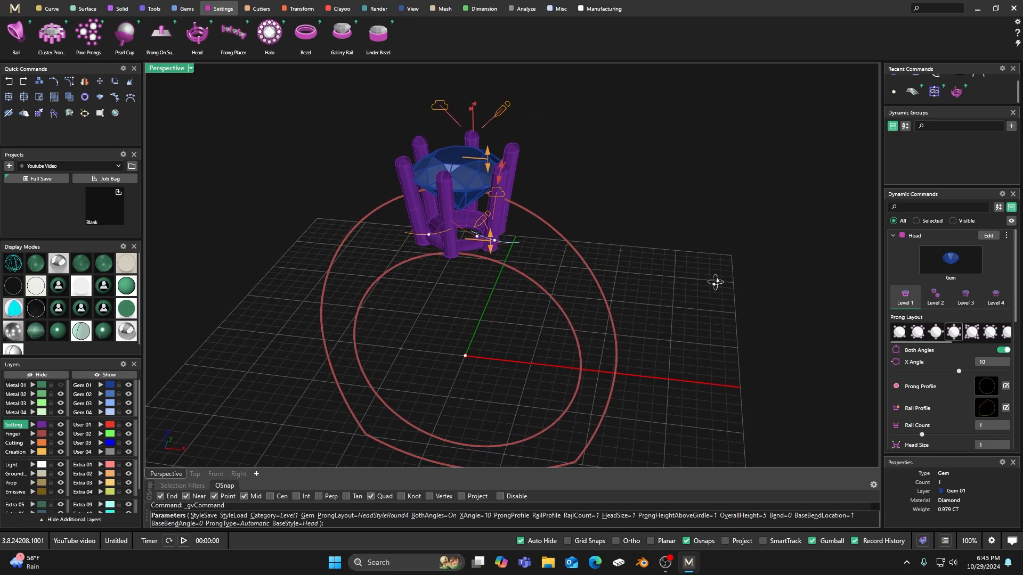
{"action": "right_click_drag", "start_coordinate": [535, 322], "coordinate": [527, 260]}
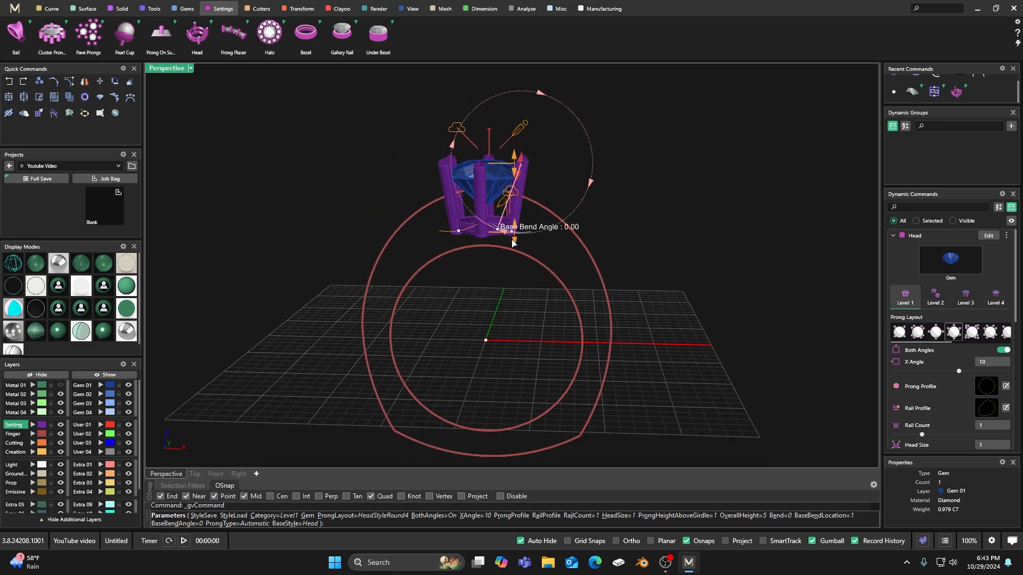
{"action": "left_click_drag", "start_coordinate": [514, 244], "coordinate": [520, 206]}
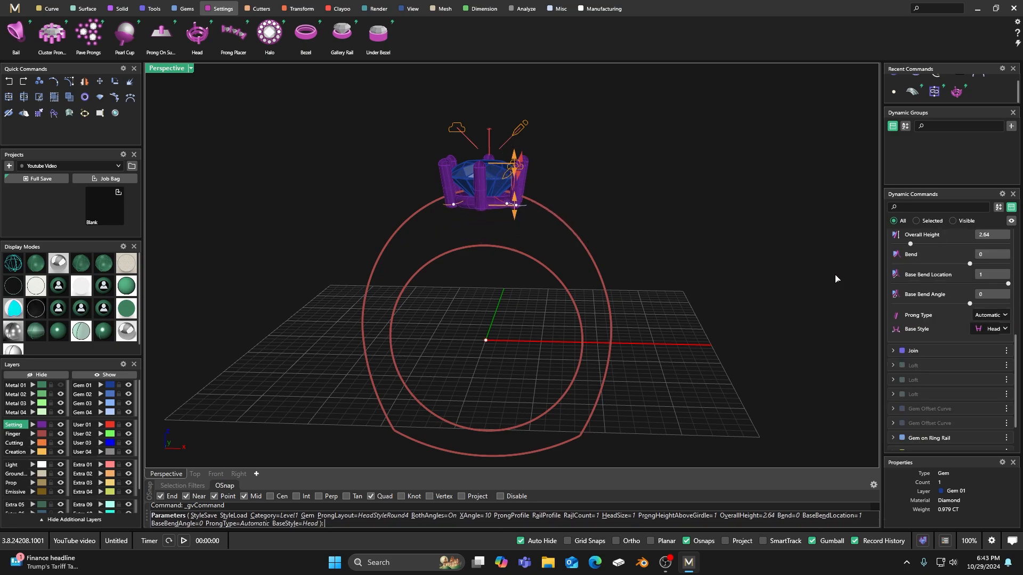
Step: Change the head's rail profile to the v601 gallery rail shape from the library
{"action": "scroll", "coordinate": [929, 316], "scroll_direction": "up", "scroll_amount": 5}
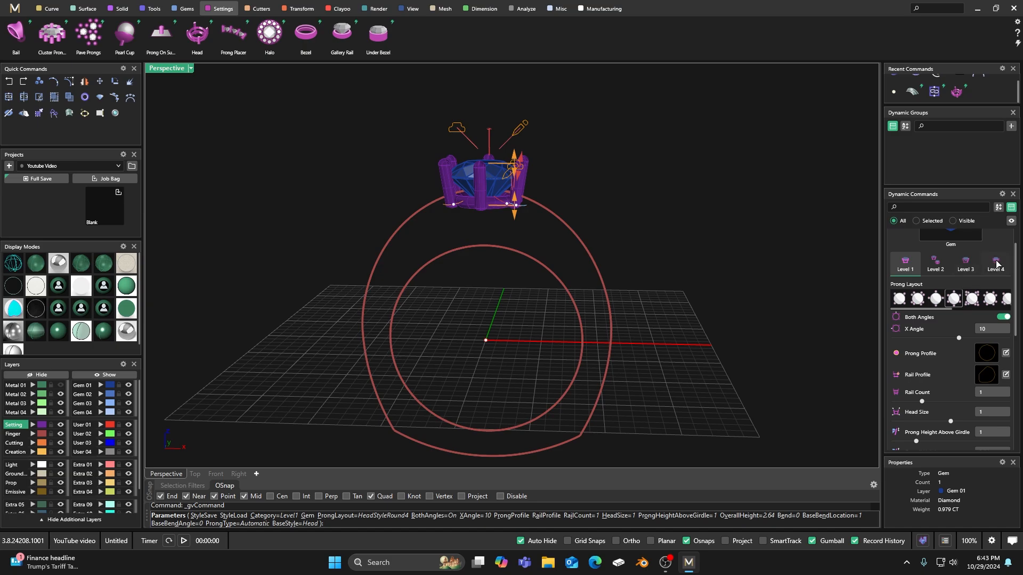
{"action": "left_click", "coordinate": [996, 264]}
{"action": "right_click_drag", "start_coordinate": [738, 363], "coordinate": [657, 379]}
{"action": "scroll", "coordinate": [446, 232], "scroll_direction": "up", "scroll_amount": 6}
{"action": "right_click_drag", "start_coordinate": [459, 272], "coordinate": [428, 272]}
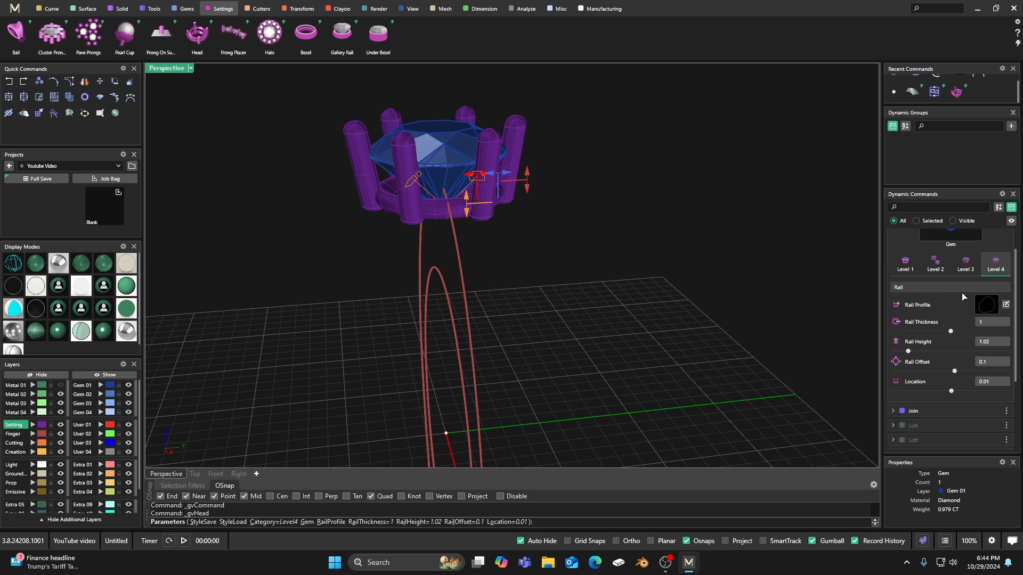
{"action": "left_click", "coordinate": [986, 305]}
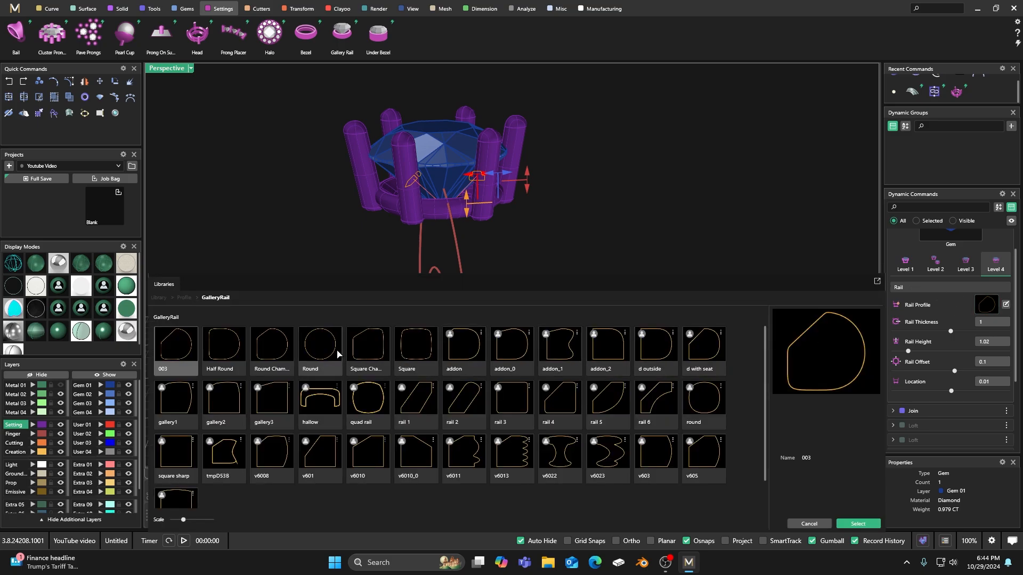
{"action": "left_click", "coordinate": [320, 452]}
{"action": "double_click", "coordinate": [321, 451]}
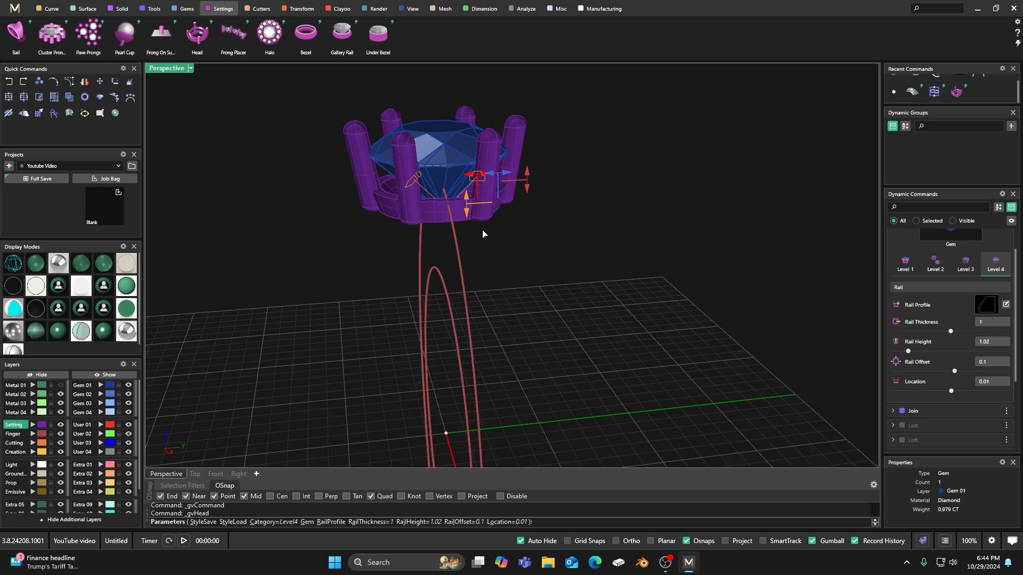
Step: Set the head's rail height to 1.9 mm and its rail offset to -0.3 mm
{"action": "left_click_drag", "start_coordinate": [527, 182], "coordinate": [527, 163]}
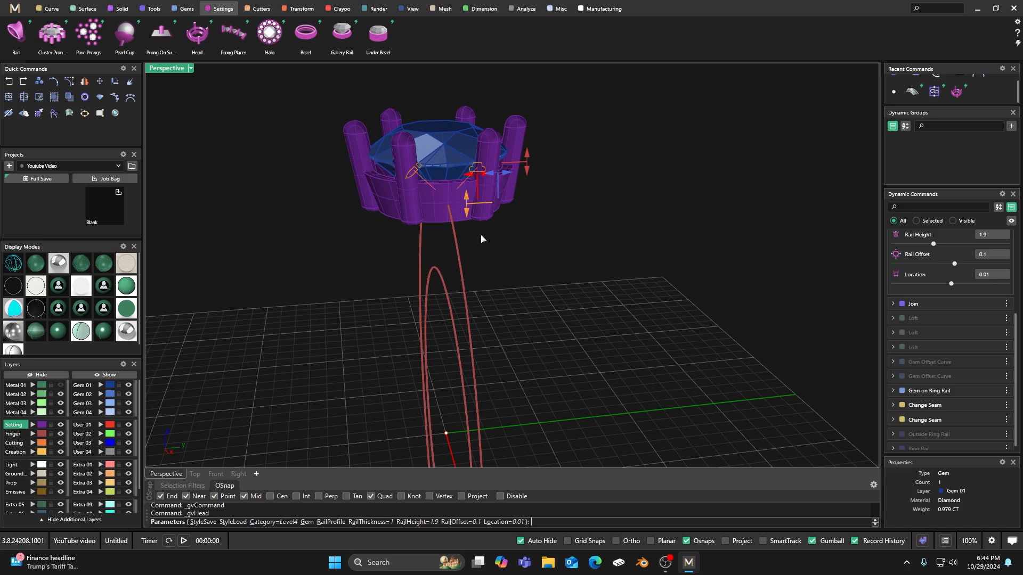
{"action": "right_click_drag", "start_coordinate": [489, 243], "coordinate": [477, 361]}
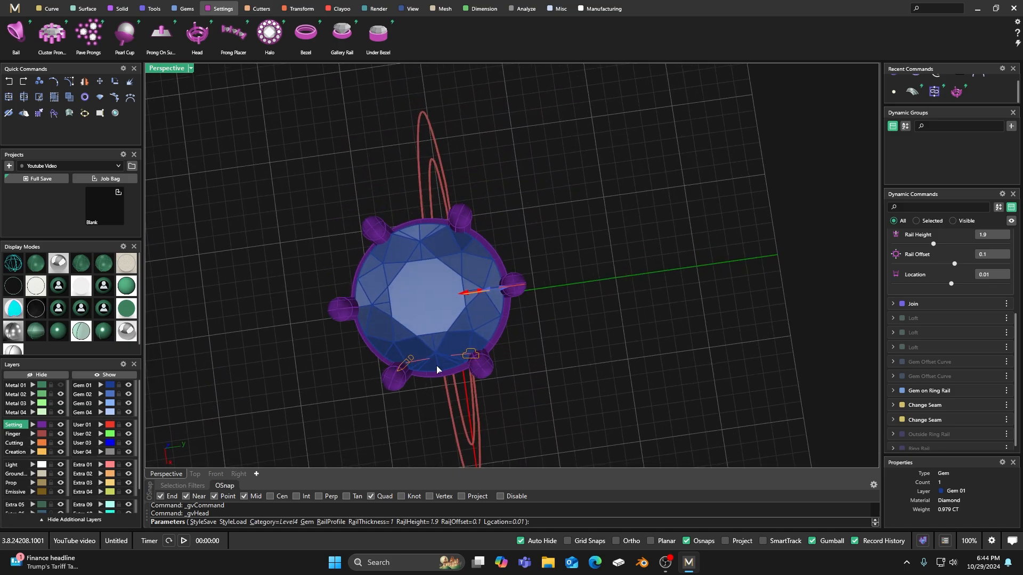
{"action": "right_click_drag", "start_coordinate": [497, 290], "coordinate": [503, 186]}
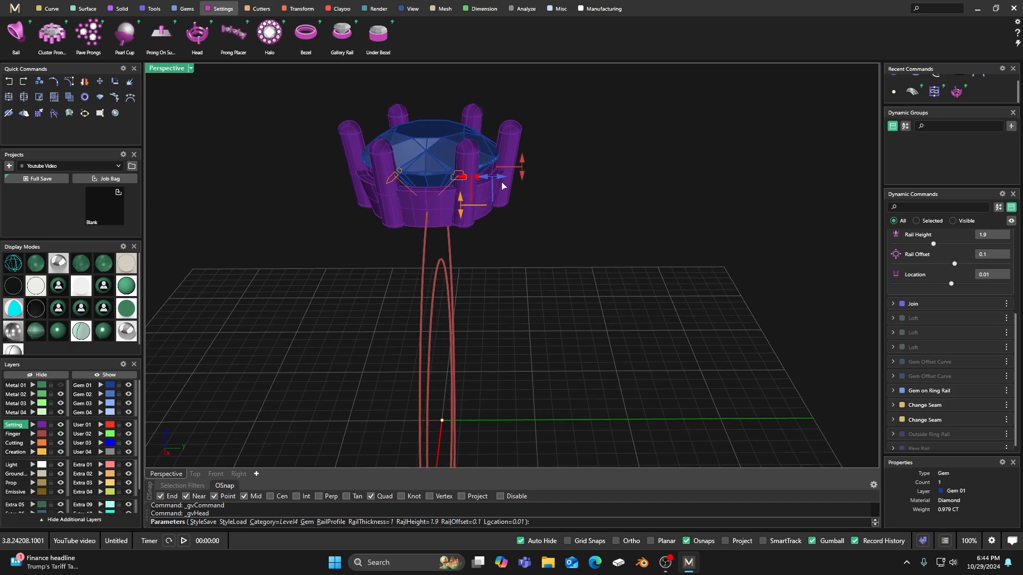
{"action": "scroll", "coordinate": [502, 185], "scroll_direction": "up", "scroll_amount": 2}
{"action": "left_click_drag", "start_coordinate": [482, 193], "coordinate": [477, 192]}
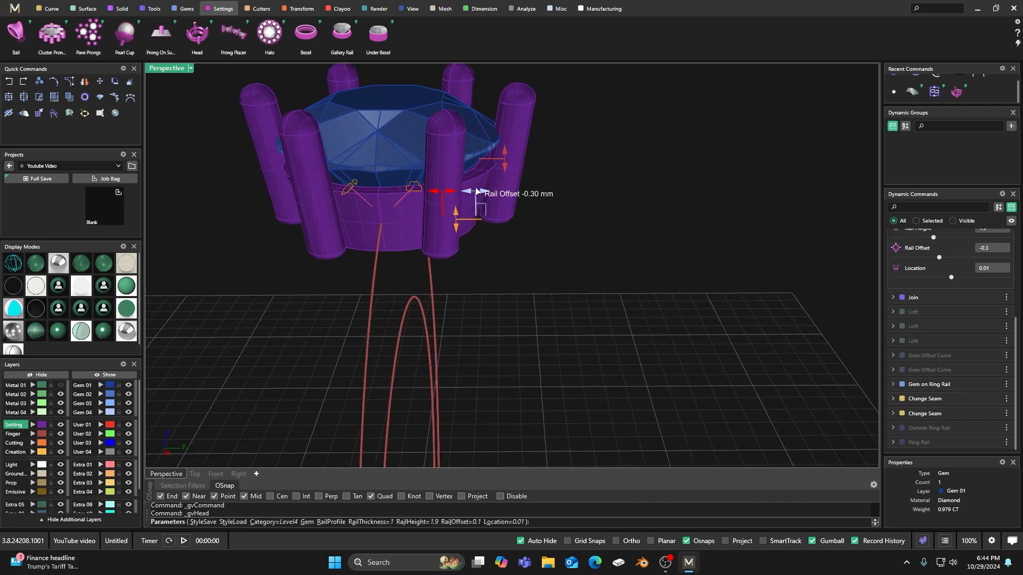
Step: Move the prong bases inward by setting the Base Prong Nudge to about 0.58 mm
{"action": "right_click_drag", "start_coordinate": [476, 192], "coordinate": [492, 237]}
{"action": "scroll", "coordinate": [492, 237], "scroll_direction": "up", "scroll_amount": 4}
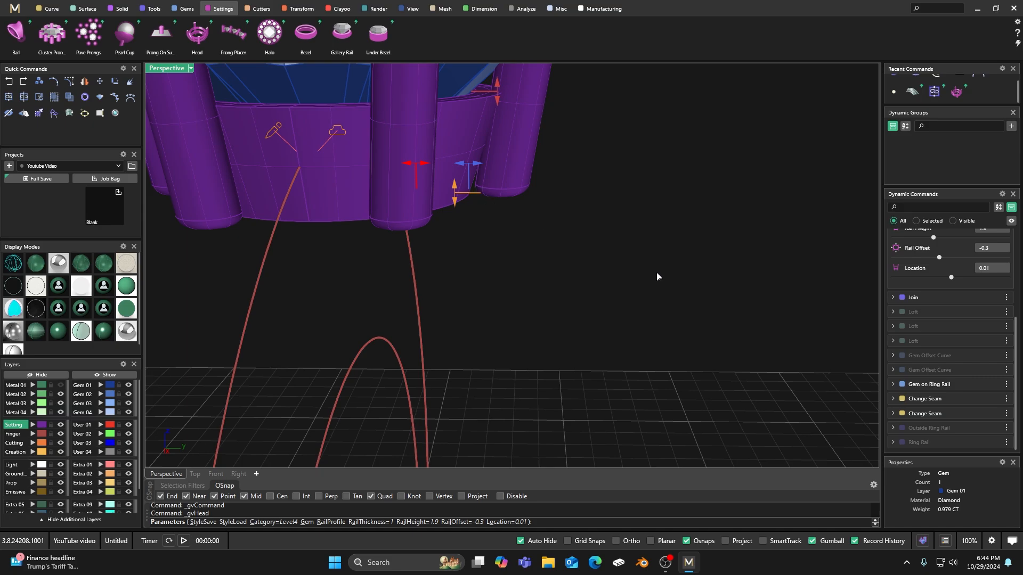
{"action": "scroll", "coordinate": [933, 337], "scroll_direction": "up", "scroll_amount": 3}
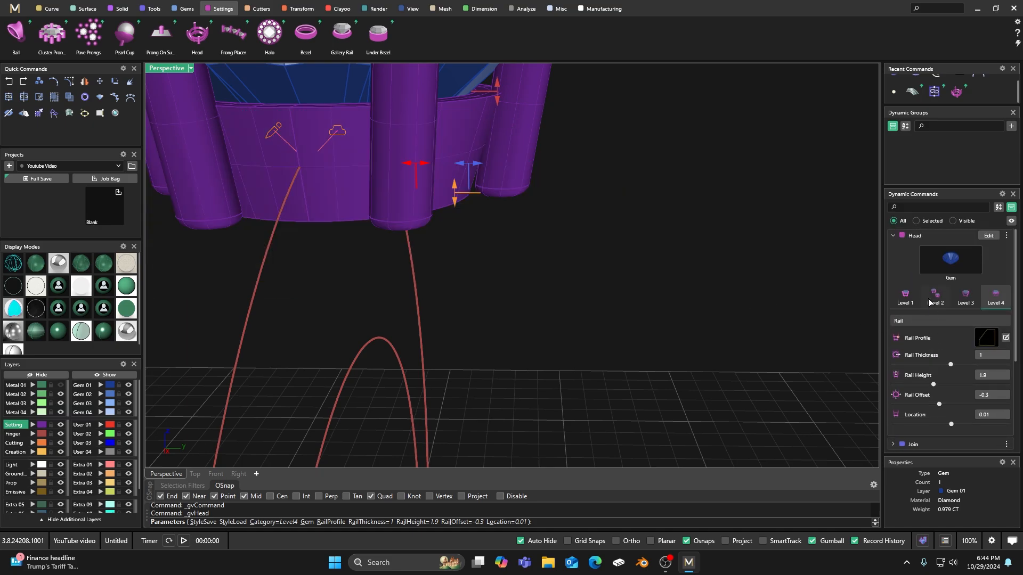
{"action": "left_click", "coordinate": [936, 298]}
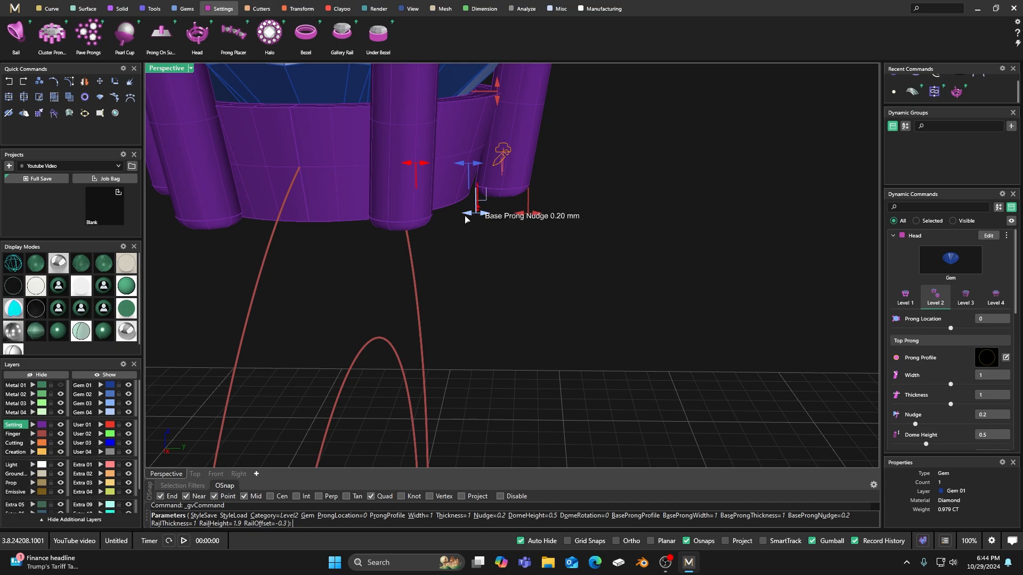
{"action": "left_click_drag", "start_coordinate": [467, 219], "coordinate": [456, 212]}
{"action": "scroll", "coordinate": [525, 283], "scroll_direction": "down", "scroll_amount": 5}
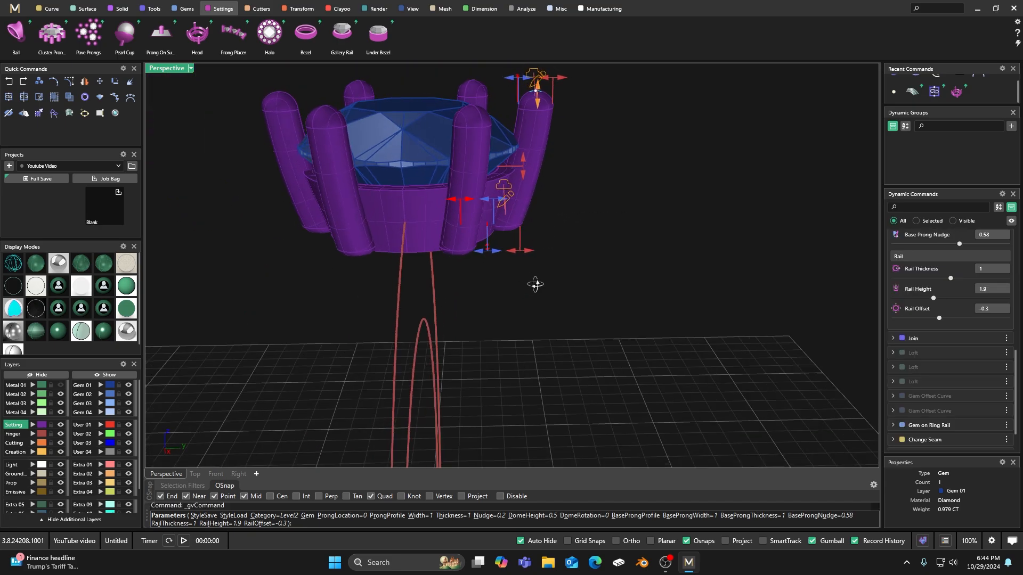
Step: Show the Metal 01 layer again and finish the six-prong head
{"action": "right_click_drag", "start_coordinate": [535, 286], "coordinate": [506, 354]}
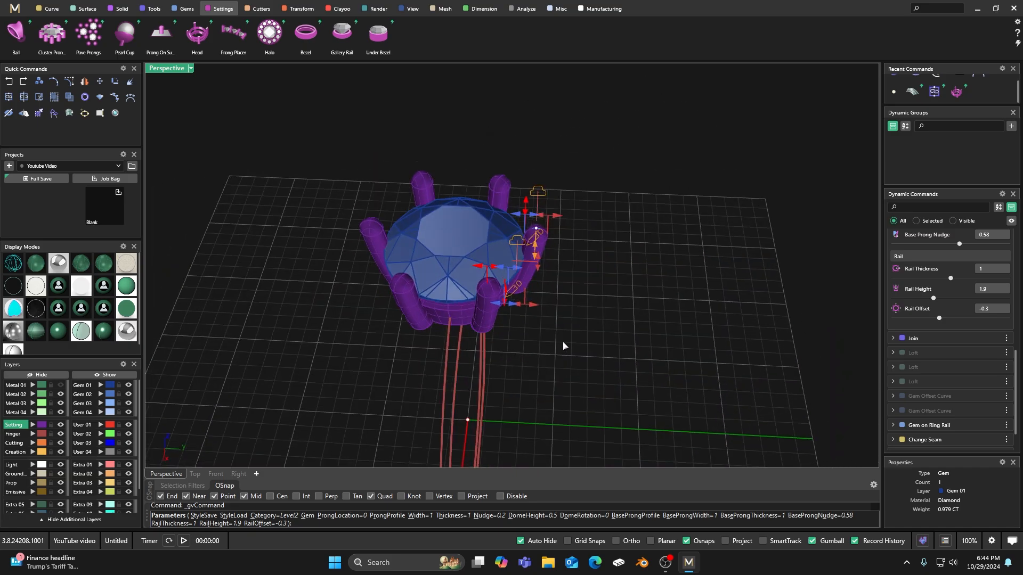
{"action": "left_click", "coordinate": [60, 385]}
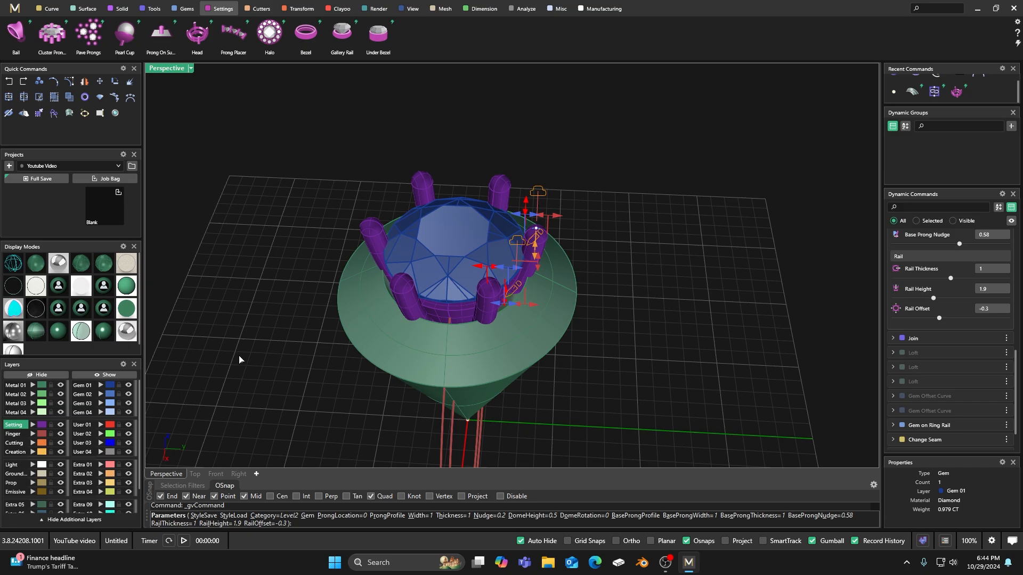
{"action": "right_click_drag", "start_coordinate": [239, 360], "coordinate": [473, 352]}
{"action": "key", "text": "Return"}
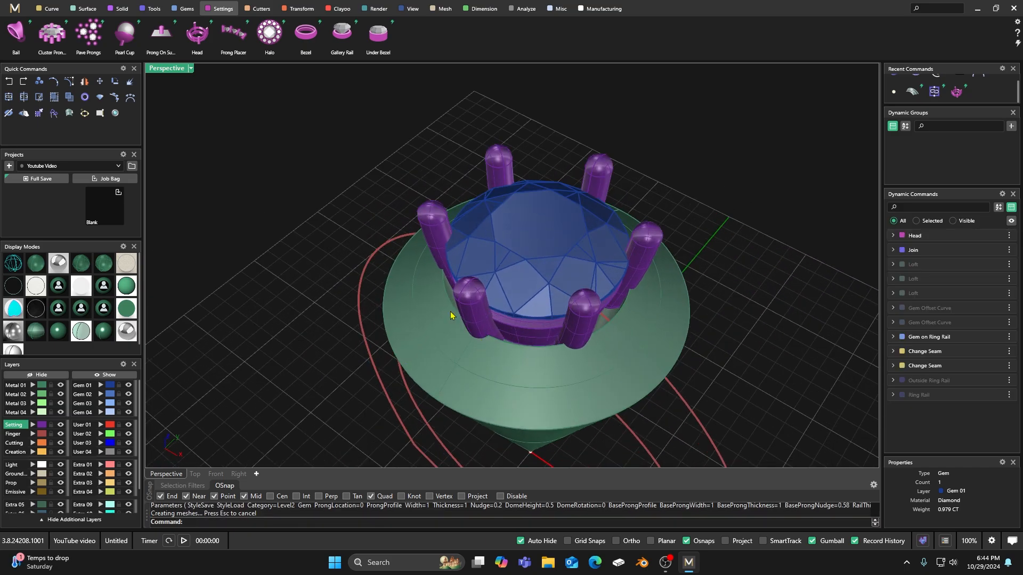
{"action": "right_click_drag", "start_coordinate": [450, 315], "coordinate": [540, 295]}
{"action": "scroll", "coordinate": [589, 322], "scroll_direction": "up", "scroll_amount": 2}
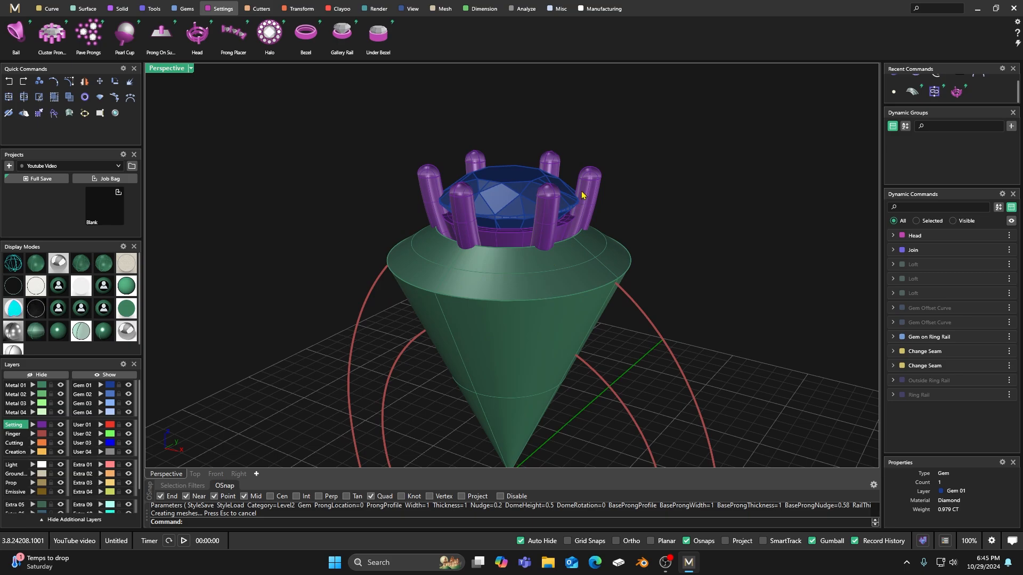
{"action": "scroll", "coordinate": [585, 195], "scroll_direction": "up", "scroll_amount": 1}
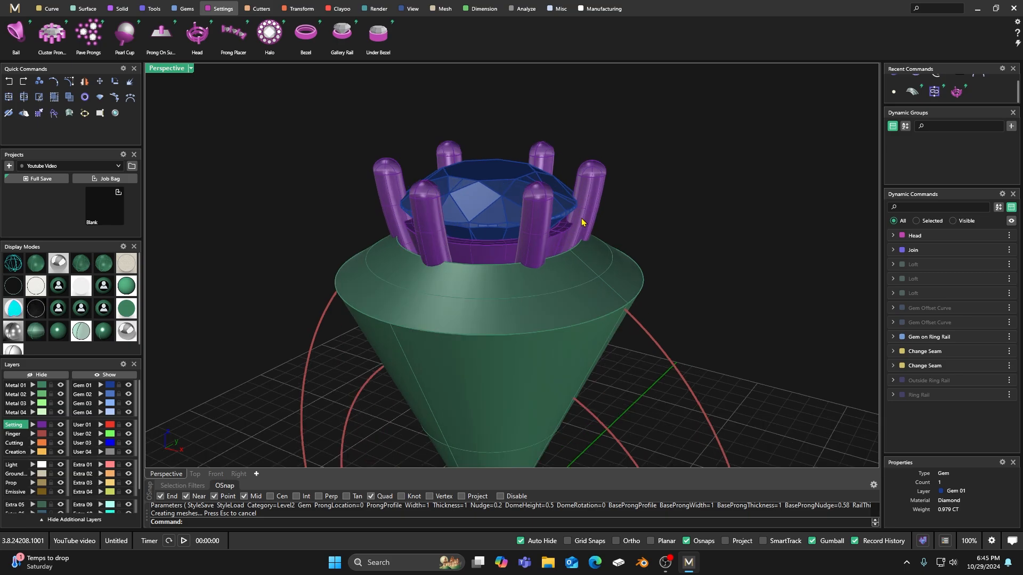
Step: Move the point at the cone's lower tip to the User 04 layer and hide that layer
{"action": "right_click_drag", "start_coordinate": [543, 264], "coordinate": [440, 194]}
{"action": "scroll", "coordinate": [466, 248], "scroll_direction": "down", "scroll_amount": 3}
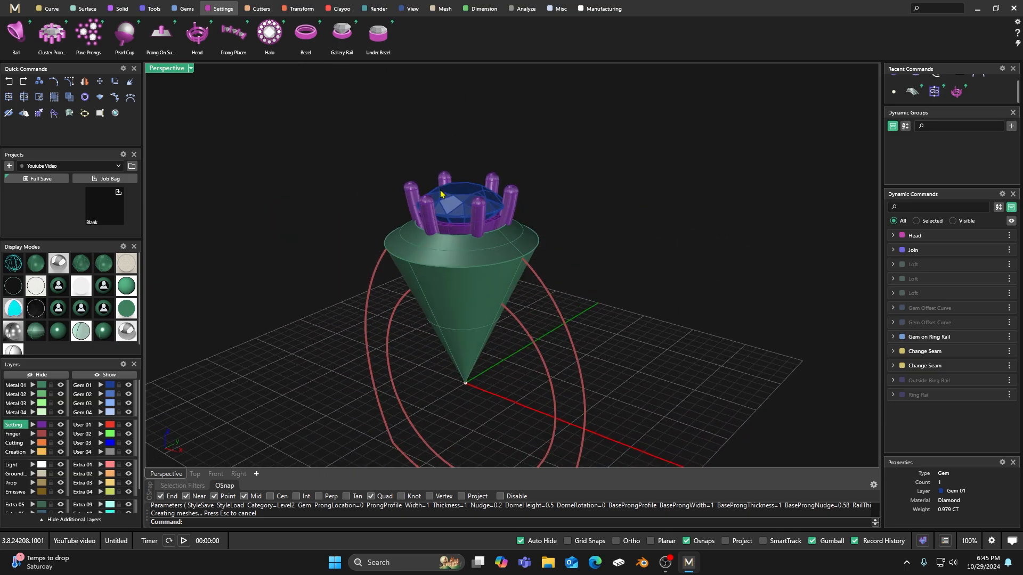
{"action": "left_click_drag", "start_coordinate": [446, 413], "coordinate": [507, 360]}
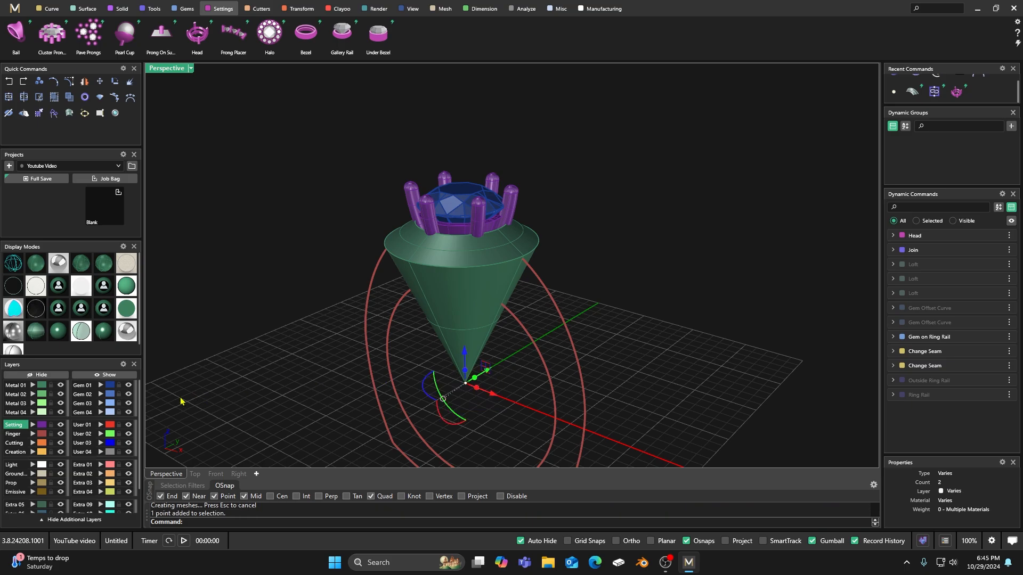
{"action": "left_click", "coordinate": [100, 452]}
{"action": "left_click", "coordinate": [128, 452]}
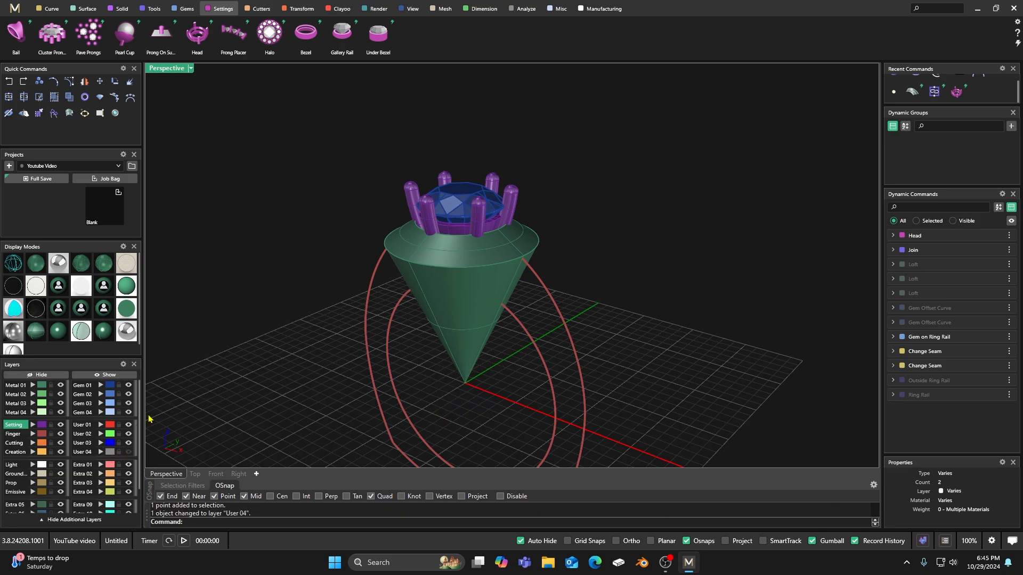
Step: Examine from several angles how the cone setting extends through the inner ring rail
{"action": "right_click_drag", "start_coordinate": [355, 247], "coordinate": [410, 352]}
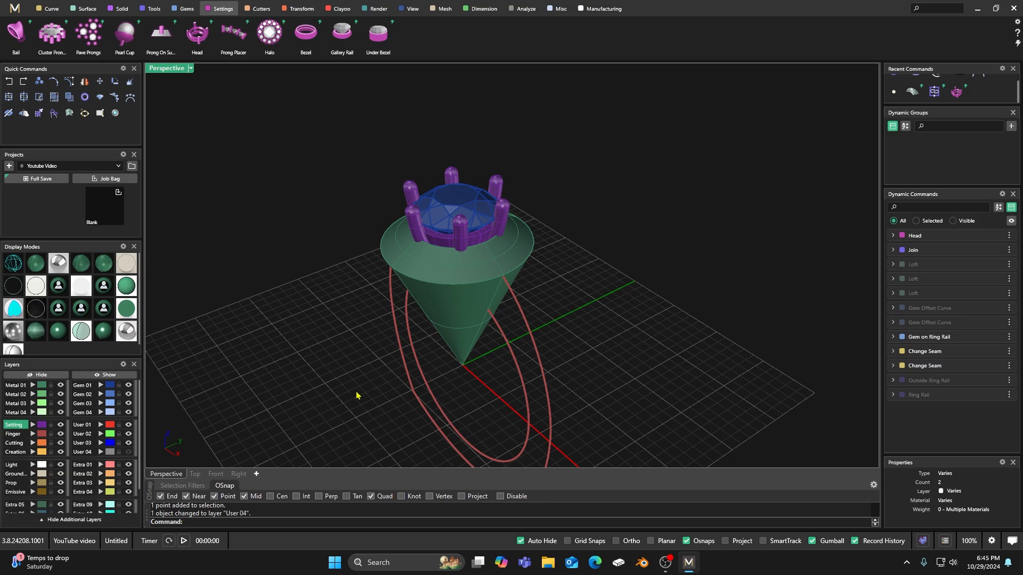
{"action": "right_click_drag", "start_coordinate": [458, 345], "coordinate": [371, 308]}
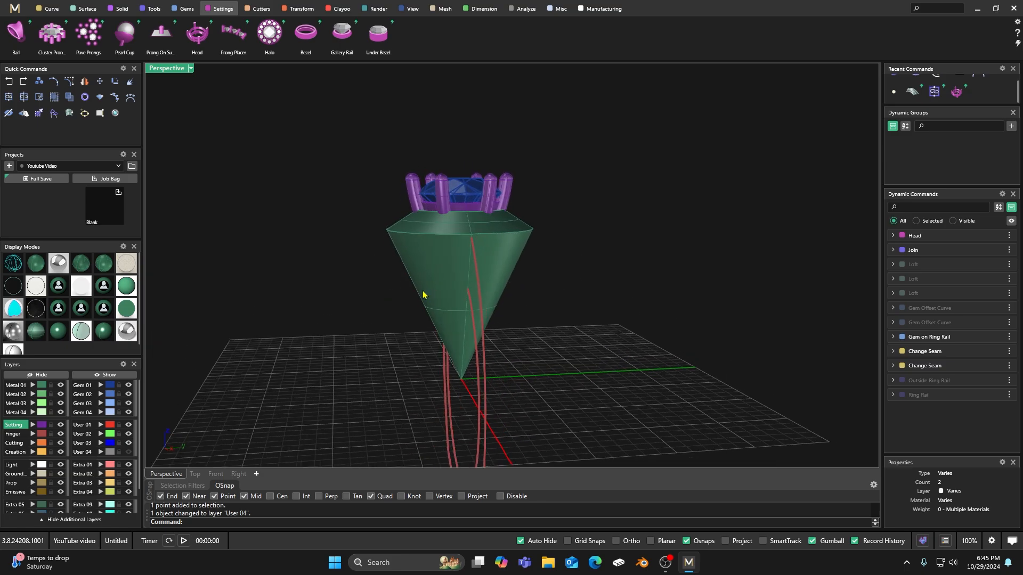
{"action": "right_click_drag", "start_coordinate": [362, 365], "coordinate": [379, 249]}
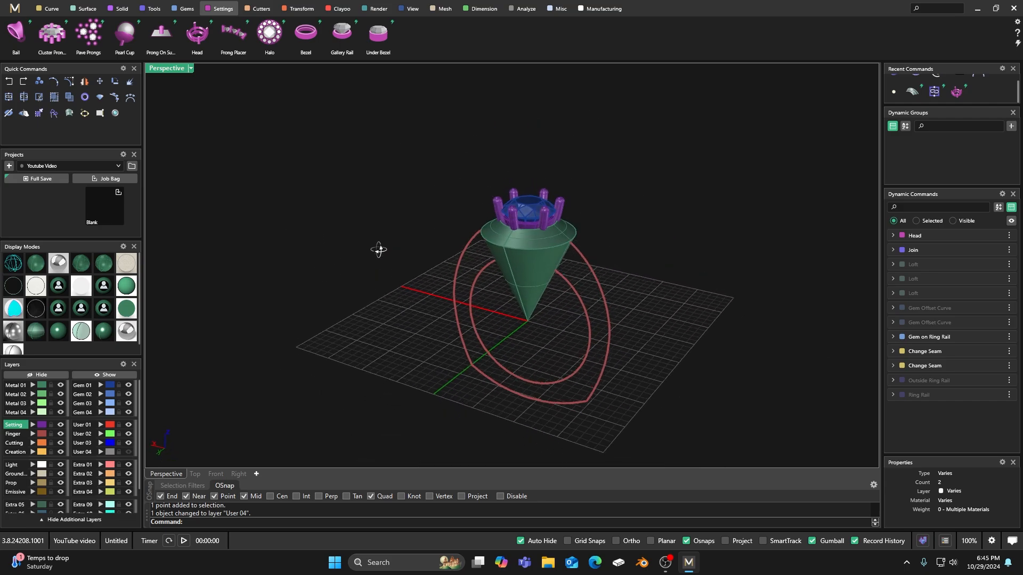
{"action": "scroll", "coordinate": [500, 257], "scroll_direction": "up", "scroll_amount": 3}
{"action": "scroll", "coordinate": [385, 212], "scroll_direction": "down", "scroll_amount": 3}
{"action": "right_click_drag", "start_coordinate": [385, 212], "coordinate": [381, 299]}
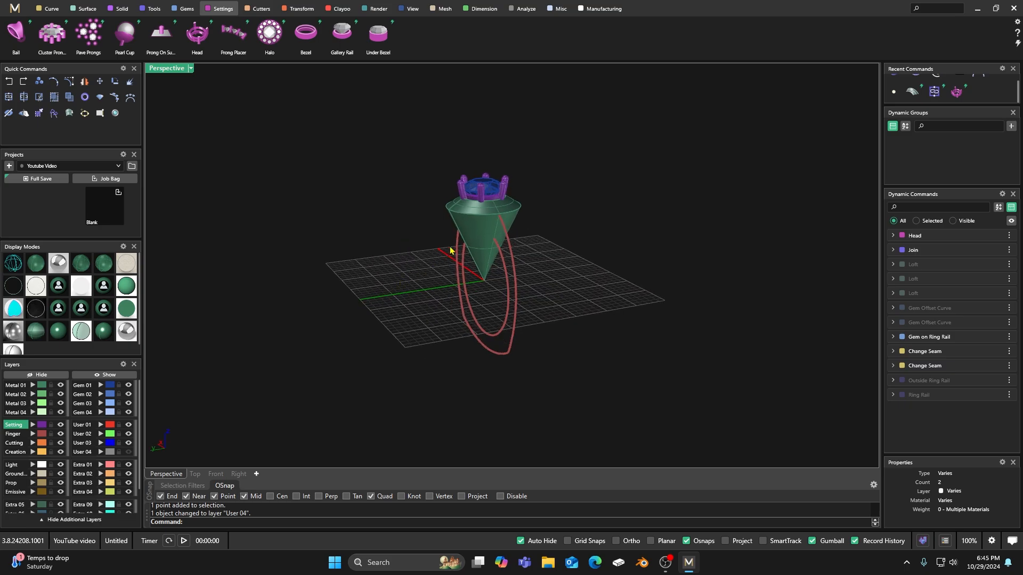
{"action": "scroll", "coordinate": [454, 248], "scroll_direction": "up", "scroll_amount": 2}
{"action": "right_click_drag", "start_coordinate": [454, 248], "coordinate": [479, 220]}
{"action": "left_click", "coordinate": [481, 217]}
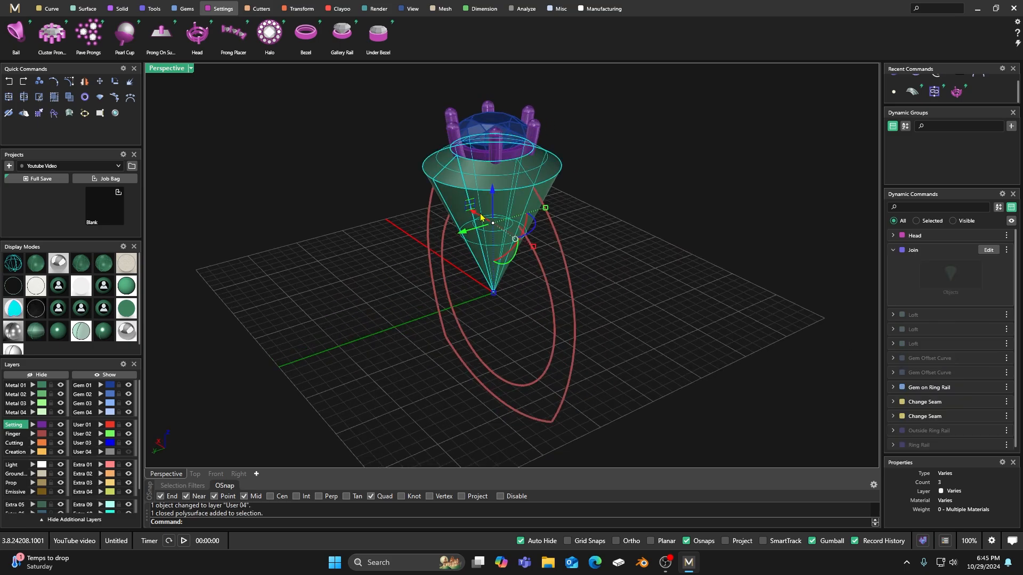
{"action": "left_click", "coordinate": [715, 277]}
{"action": "left_click", "coordinate": [503, 217]}
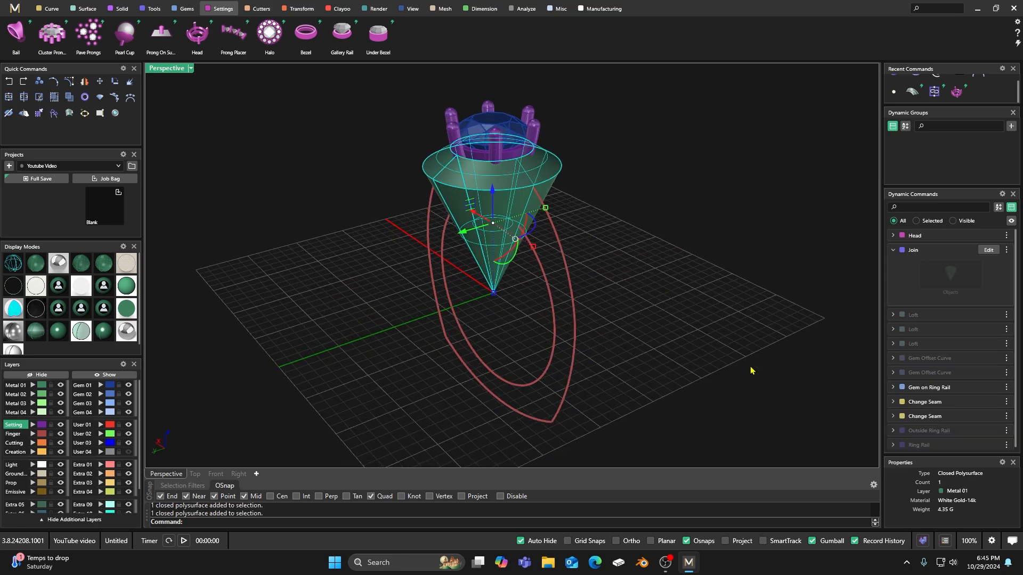
{"action": "left_click", "coordinate": [625, 309]}
{"action": "scroll", "coordinate": [504, 308], "scroll_direction": "down", "scroll_amount": 3}
{"action": "right_click_drag", "start_coordinate": [505, 309], "coordinate": [507, 292]}
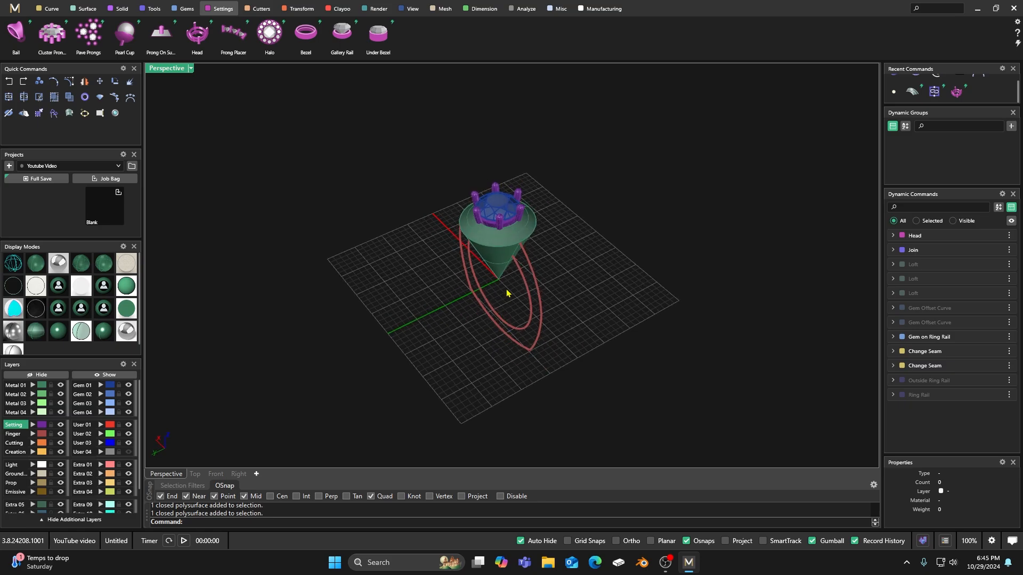
{"action": "scroll", "coordinate": [511, 314], "scroll_direction": "up", "scroll_amount": 3}
{"action": "right_click_drag", "start_coordinate": [516, 329], "coordinate": [505, 286]}
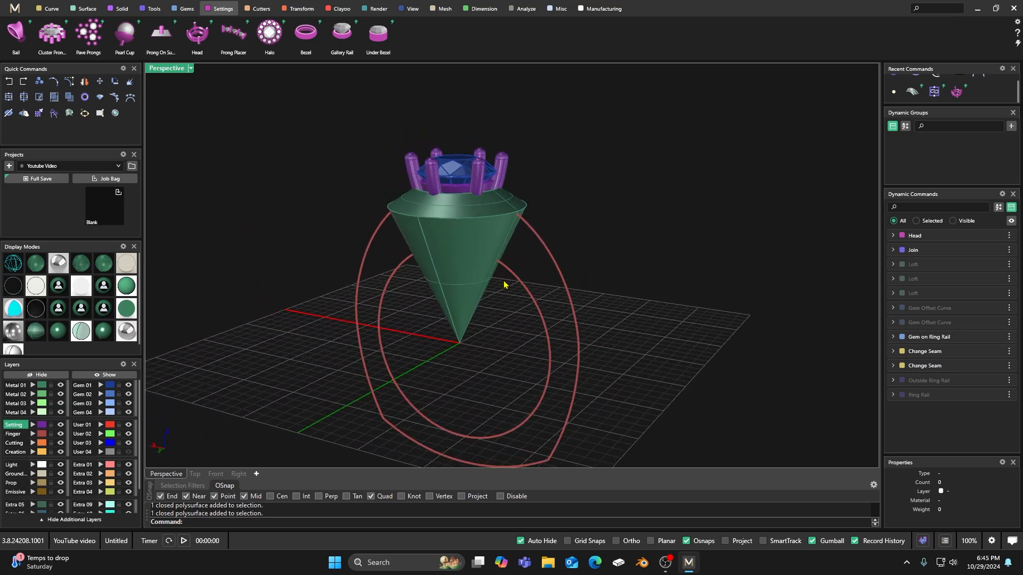
{"action": "scroll", "coordinate": [516, 283], "scroll_direction": "up", "scroll_amount": 3}
Step: Extrude the inner ring rail to both sides as a closed cylinder passing through the lower part of the cone
{"action": "left_click", "coordinate": [525, 290]}
{"action": "scroll", "coordinate": [479, 309], "scroll_direction": "down", "scroll_amount": 3}
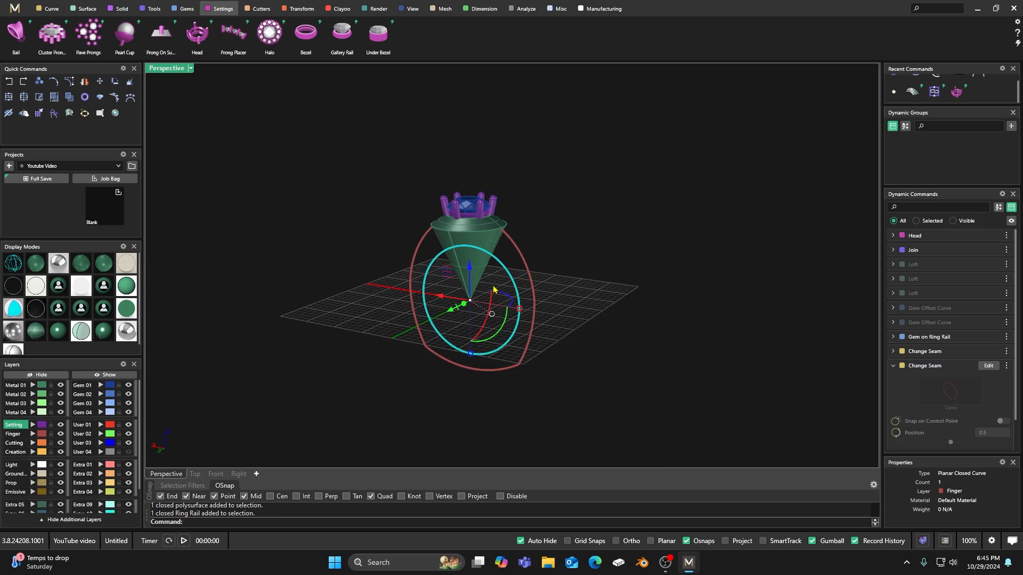
{"action": "right_click_drag", "start_coordinate": [463, 319], "coordinate": [488, 301]}
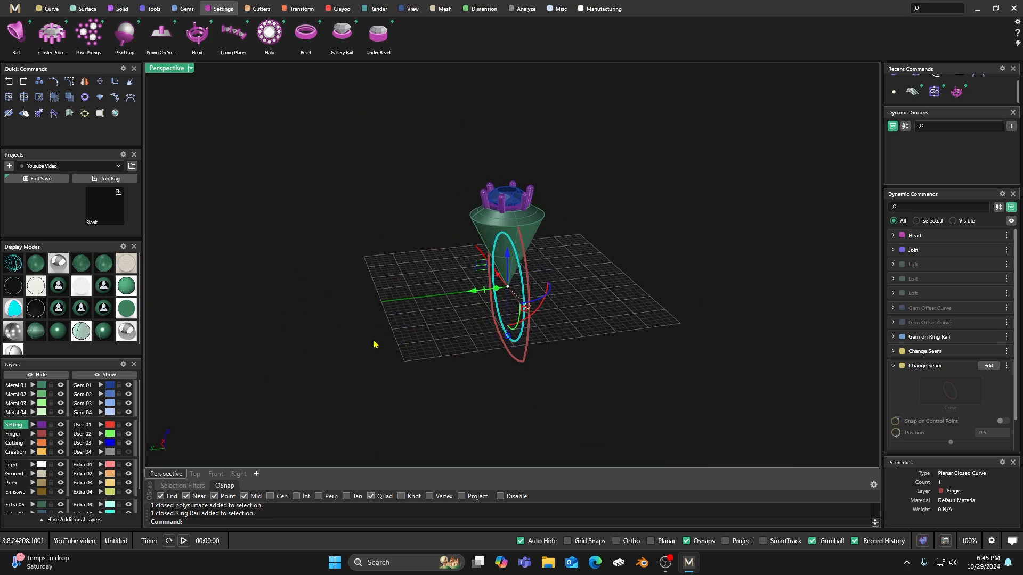
{"action": "right_click_drag", "start_coordinate": [375, 346], "coordinate": [419, 322]}
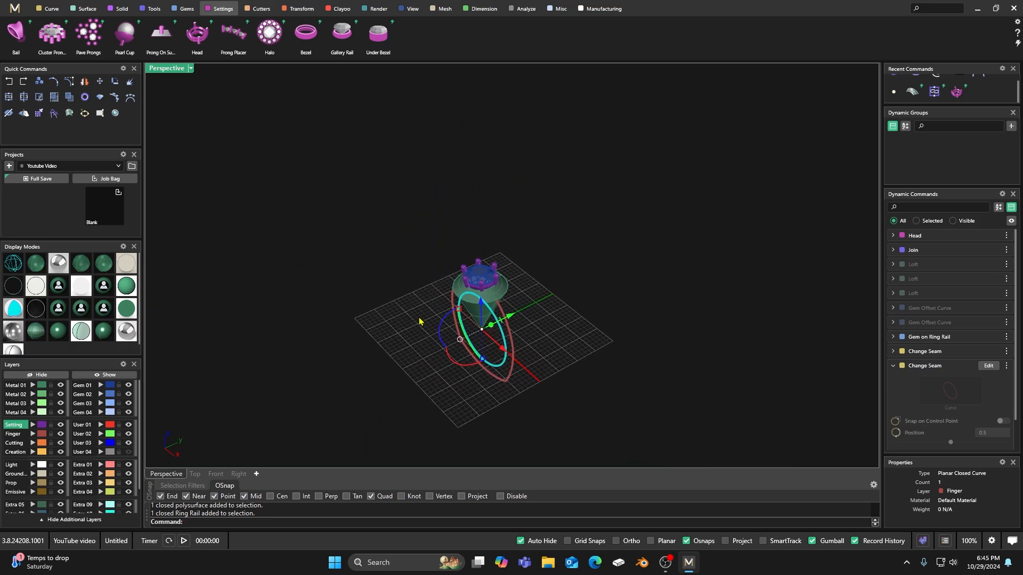
{"action": "right_click_drag", "start_coordinate": [526, 377], "coordinate": [512, 327]}
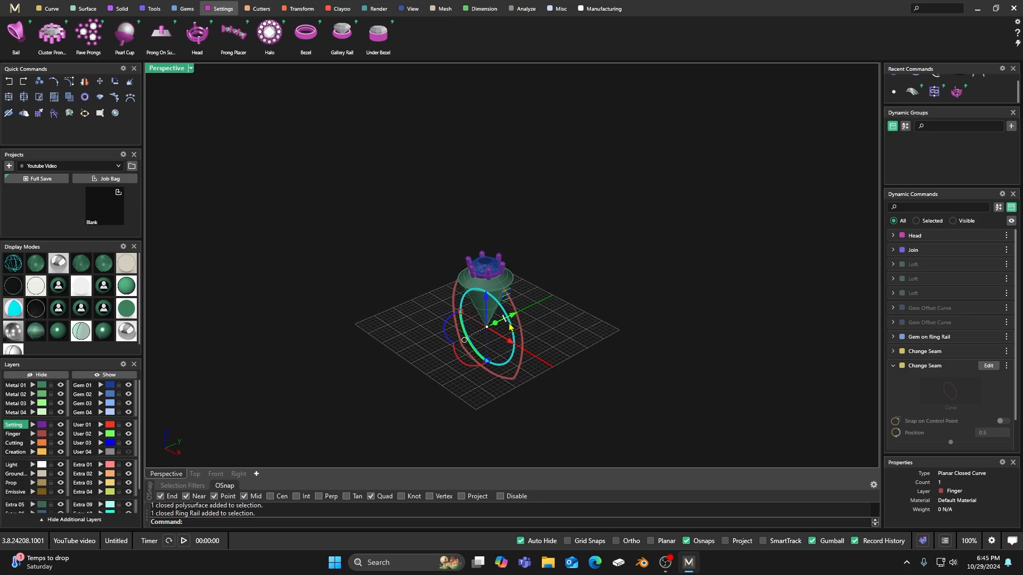
{"action": "scroll", "coordinate": [511, 327], "scroll_direction": "up", "scroll_amount": 2}
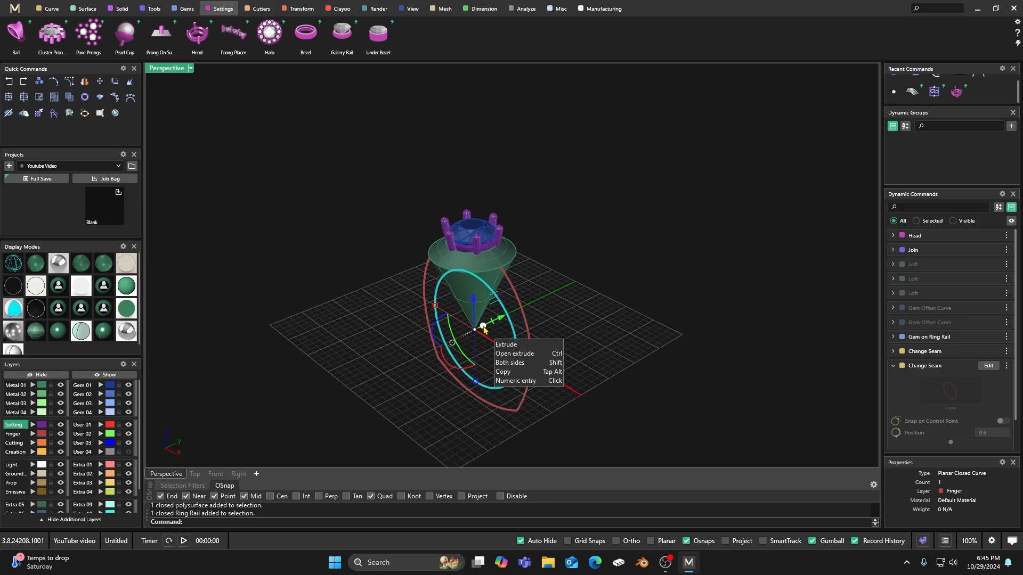
{"action": "left_click_drag", "start_coordinate": [482, 326], "coordinate": [530, 302], "text": "shift"}
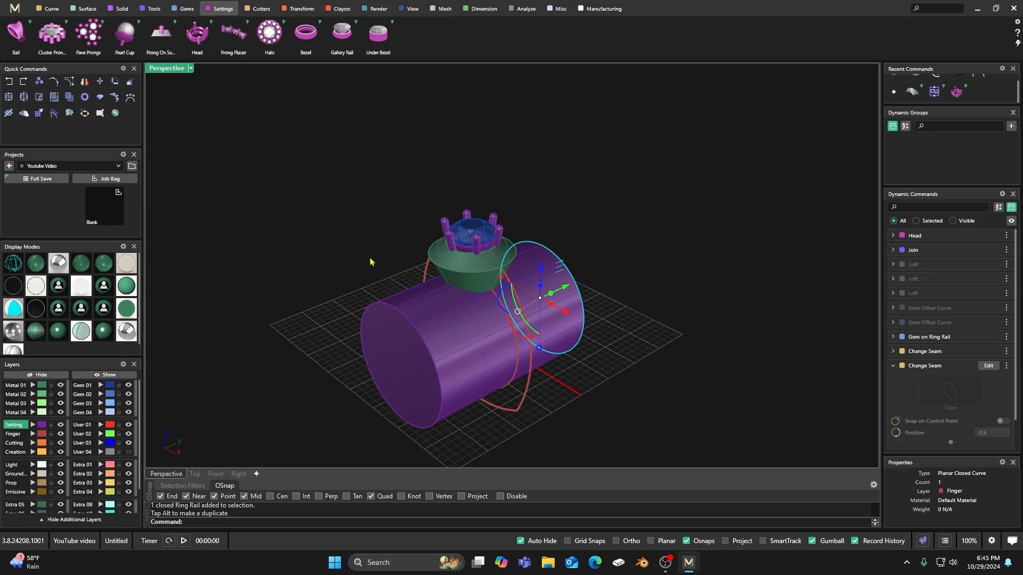
Step: Move the extruded finger-hole cylinder to the Cutting layer
{"action": "left_click", "coordinate": [305, 303]}
{"action": "left_click", "coordinate": [379, 358]}
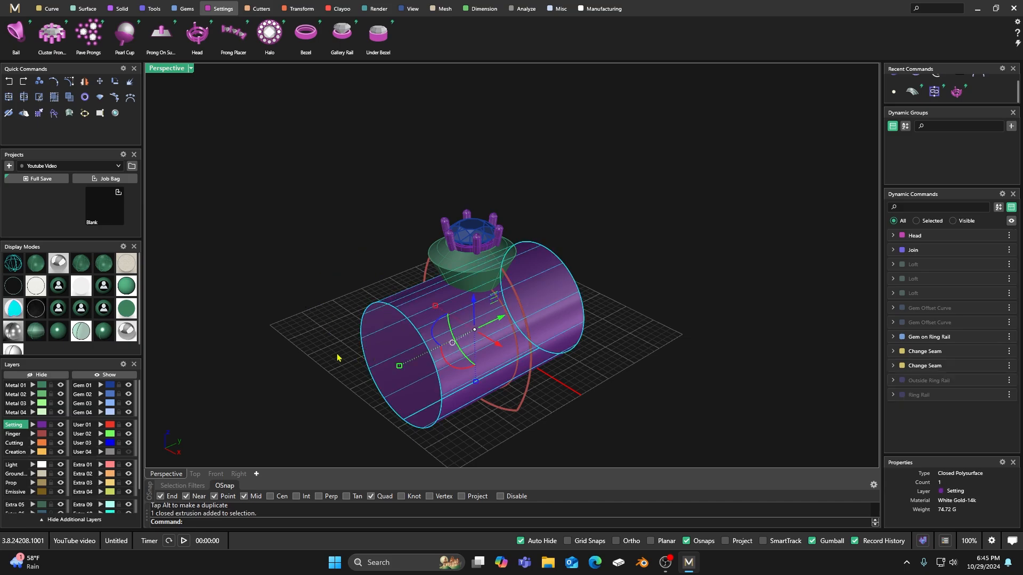
{"action": "left_click", "coordinate": [33, 443]}
{"action": "left_click", "coordinate": [264, 280]}
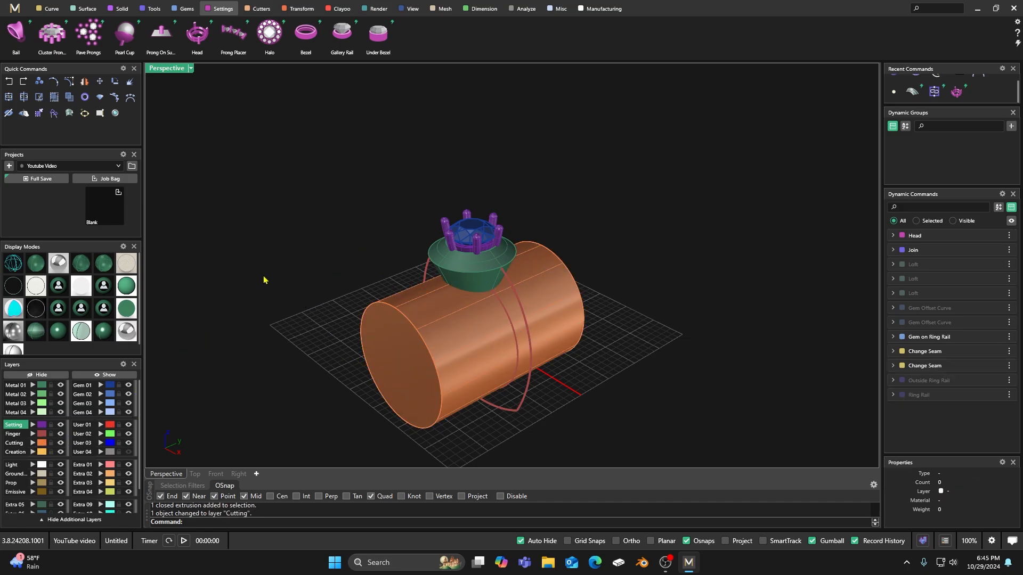
{"action": "scroll", "coordinate": [375, 312], "scroll_direction": "down", "scroll_amount": 4}
{"action": "right_click_drag", "start_coordinate": [376, 312], "coordinate": [392, 273]}
{"action": "scroll", "coordinate": [409, 258], "scroll_direction": "up", "scroll_amount": 4}
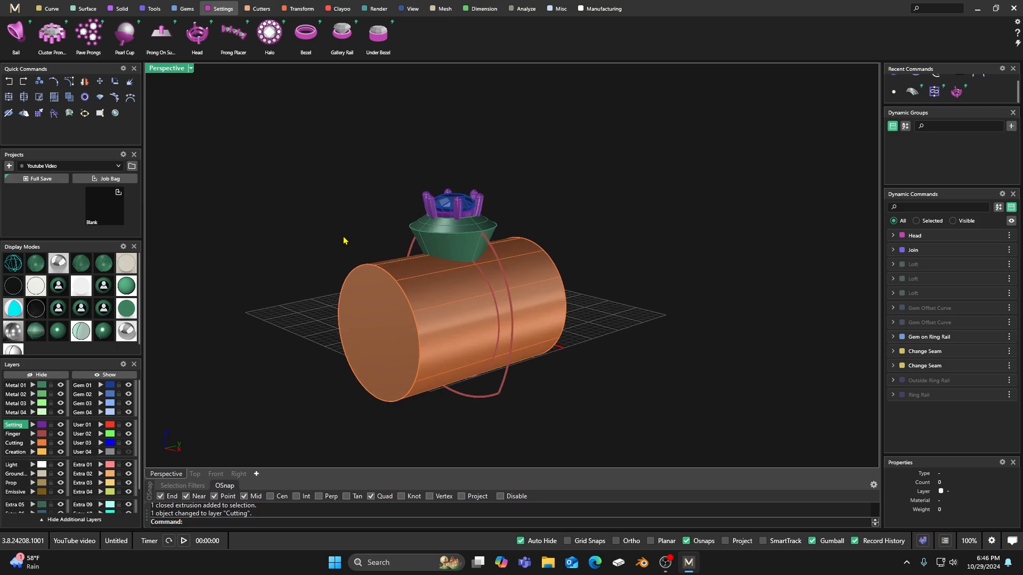
Step: Subtract the finger-hole cylinder from the cone setting with a Boolean Difference
{"action": "left_click", "coordinate": [118, 8]}
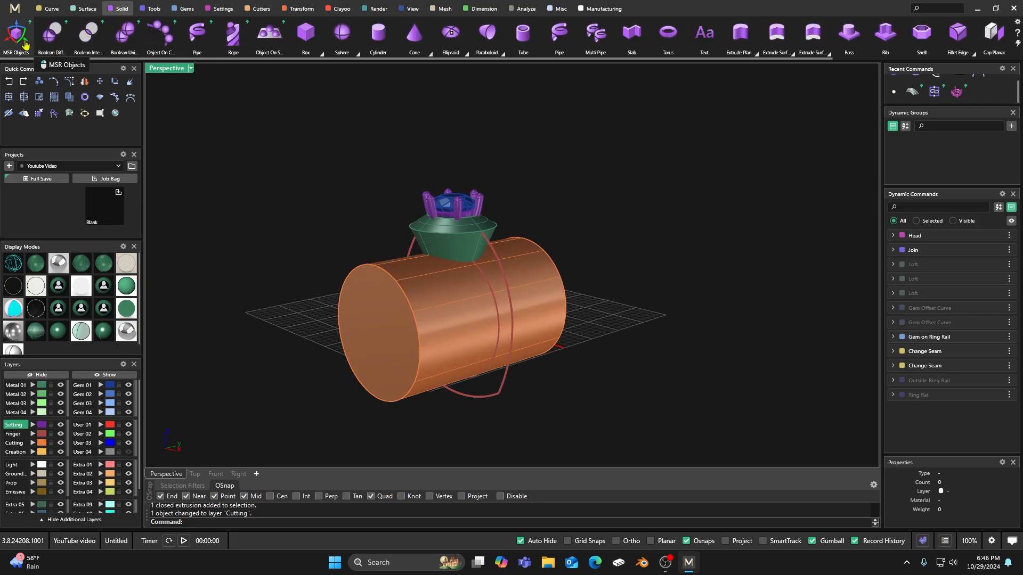
{"action": "left_click", "coordinate": [52, 37]}
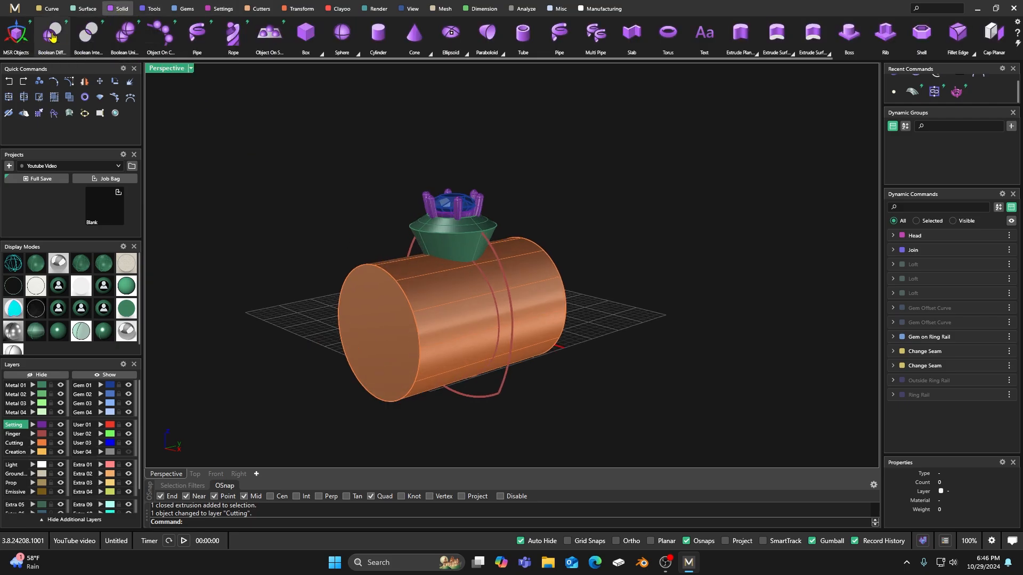
{"action": "left_click", "coordinate": [448, 243]}
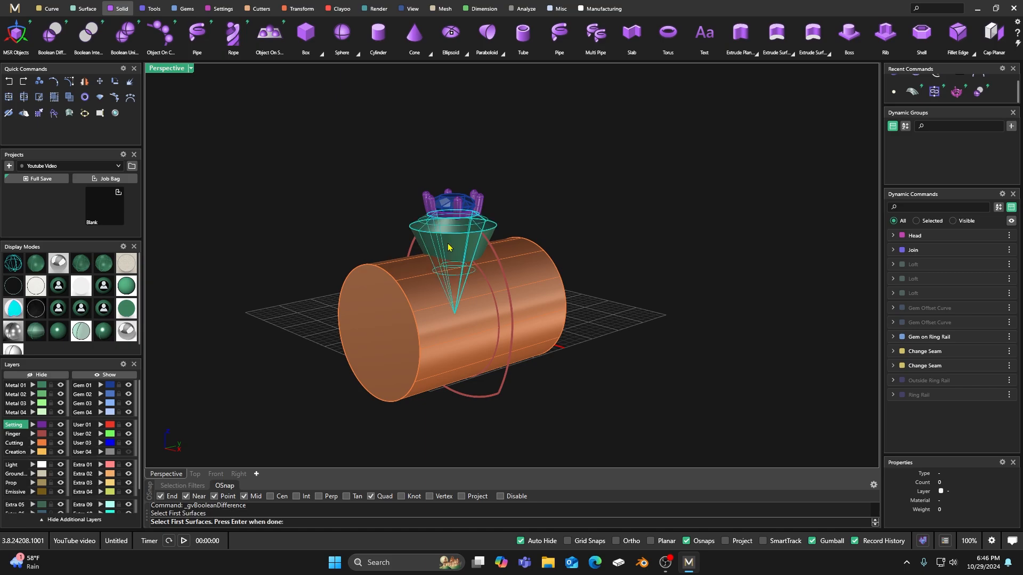
{"action": "key", "text": "Return"}
{"action": "left_click", "coordinate": [445, 304]}
{"action": "key", "text": "Return"}
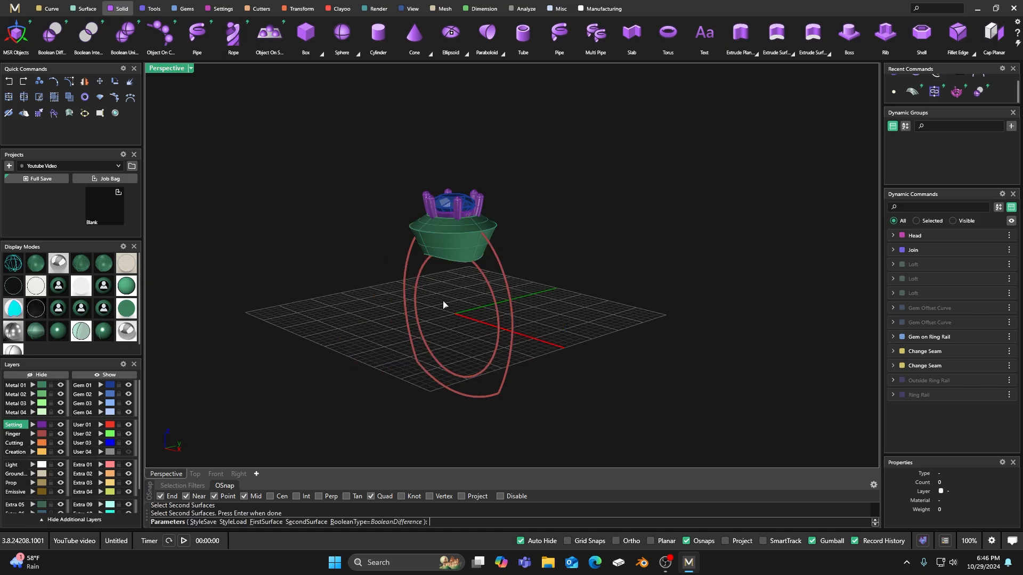
{"action": "key", "text": "ctrl+z"}
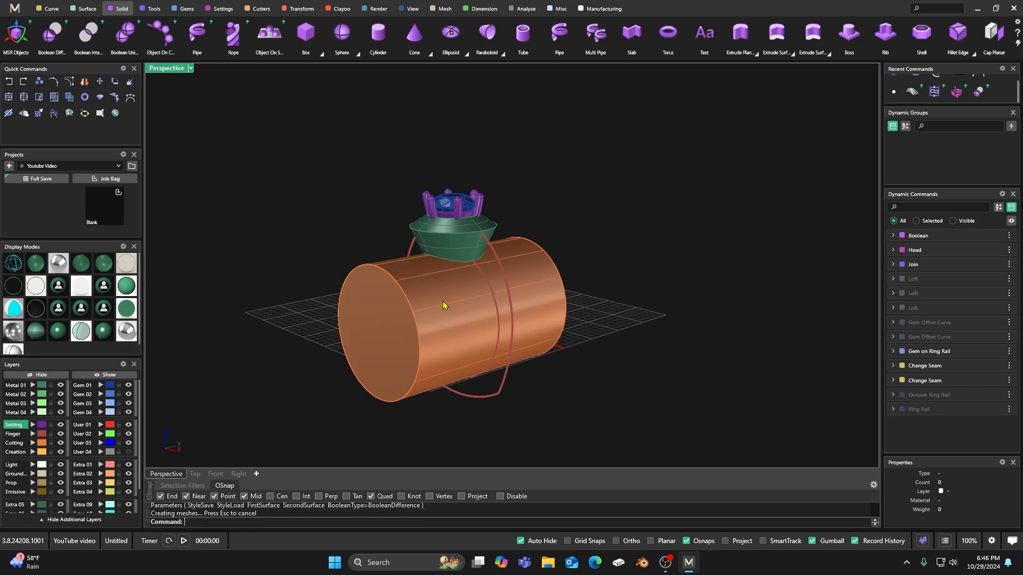
Step: Move the cutting cylinder to the Extra 04 layer and hide that layer
{"action": "left_click", "coordinate": [443, 302]}
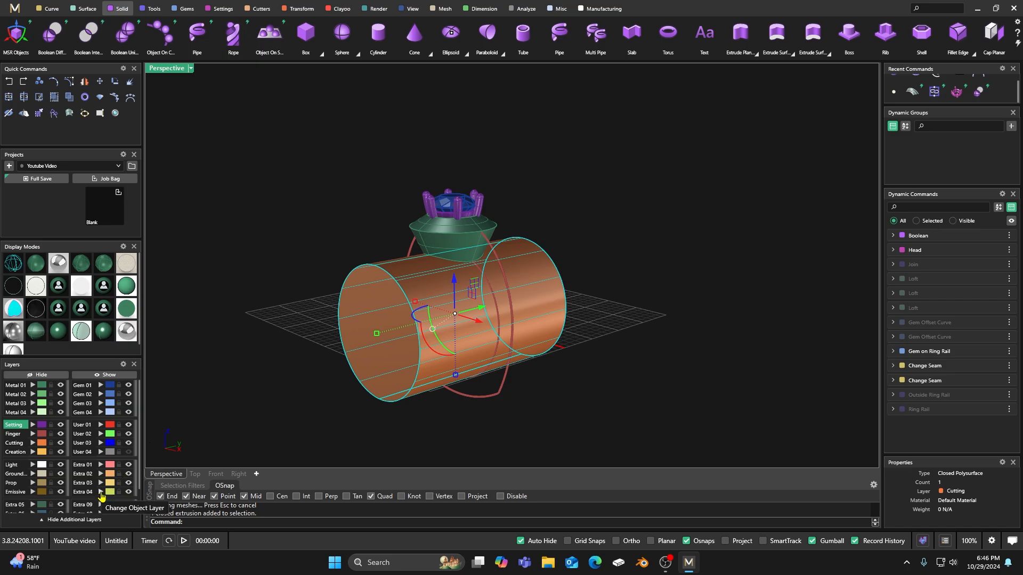
{"action": "left_click", "coordinate": [101, 493]}
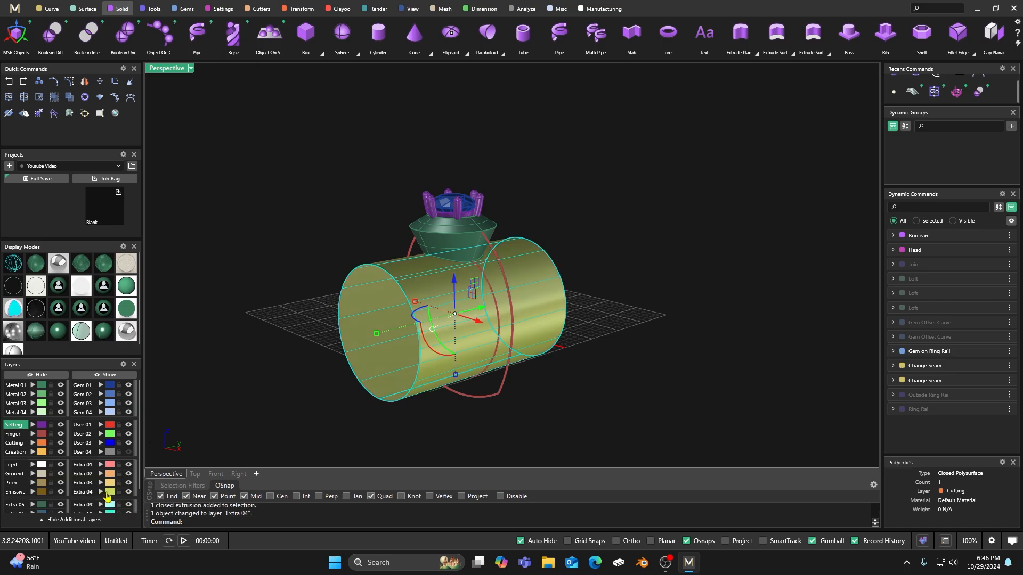
{"action": "left_click", "coordinate": [128, 492]}
Step: Inspect the trimmed setting from above, the side and underneath, including its curved bottom and hollow interior
{"action": "right_click_drag", "start_coordinate": [299, 377], "coordinate": [353, 328]}
{"action": "scroll", "coordinate": [494, 197], "scroll_direction": "up", "scroll_amount": 6}
{"action": "right_click_drag", "start_coordinate": [493, 197], "coordinate": [468, 233]}
{"action": "scroll", "coordinate": [455, 228], "scroll_direction": "down", "scroll_amount": 6}
{"action": "scroll", "coordinate": [465, 314], "scroll_direction": "up", "scroll_amount": 4}
{"action": "right_click_drag", "start_coordinate": [470, 345], "coordinate": [411, 301]}
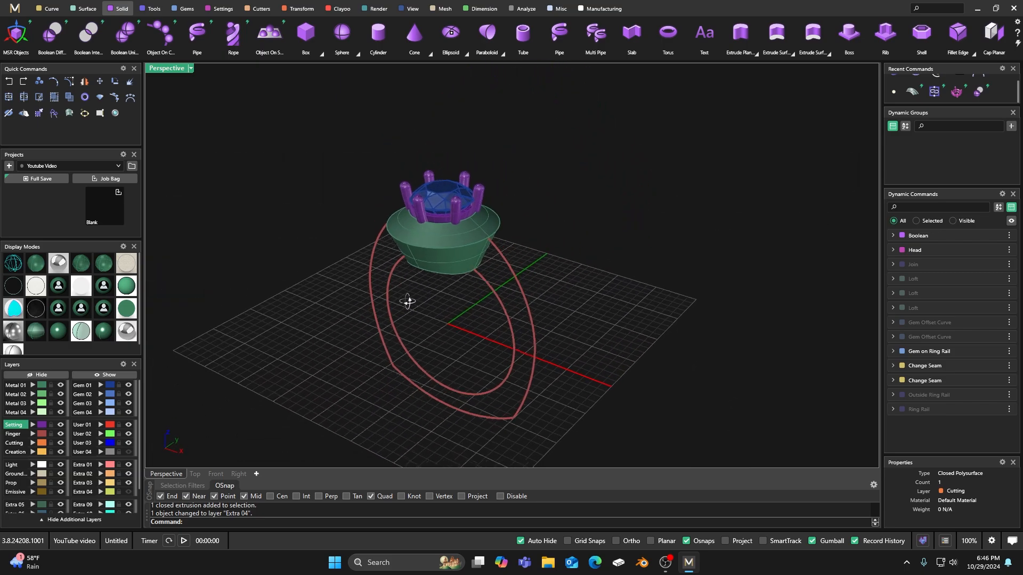
{"action": "scroll", "coordinate": [437, 258], "scroll_direction": "up", "scroll_amount": 4}
{"action": "right_click_drag", "start_coordinate": [418, 339], "coordinate": [464, 192]}
{"action": "scroll", "coordinate": [465, 186], "scroll_direction": "up", "scroll_amount": 2}
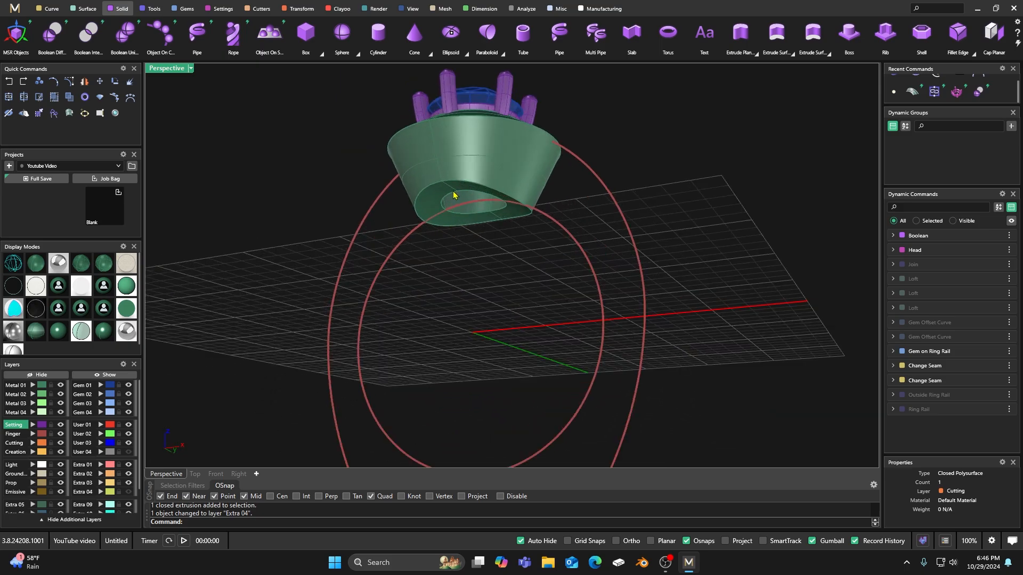
{"action": "right_click_drag", "start_coordinate": [441, 230], "coordinate": [488, 277]}
{"action": "scroll", "coordinate": [459, 244], "scroll_direction": "up", "scroll_amount": 3}
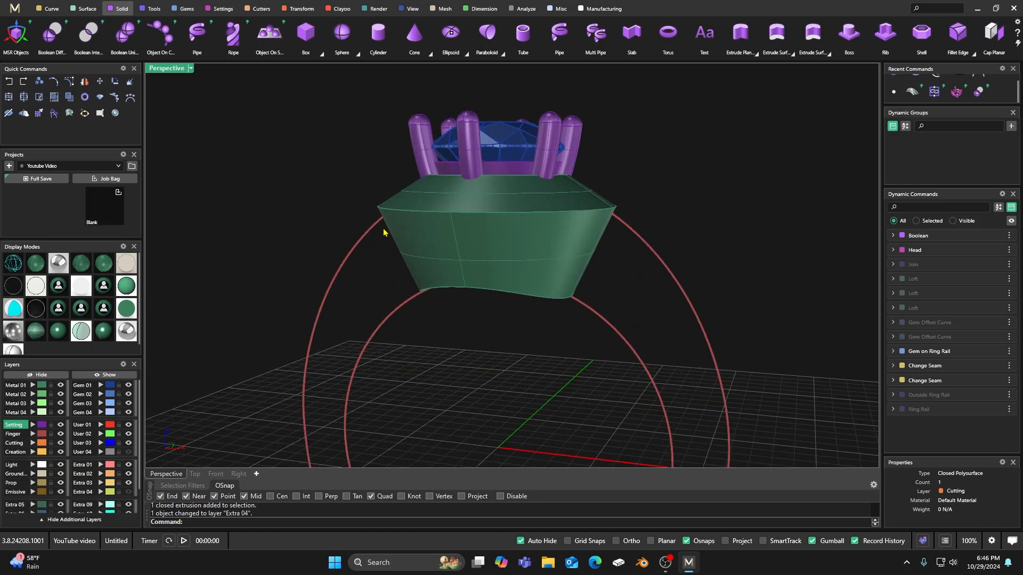
Step: Duplicate the widest outer edge of the cone setting as a curve with Dup Edge
{"action": "left_click", "coordinate": [48, 10]}
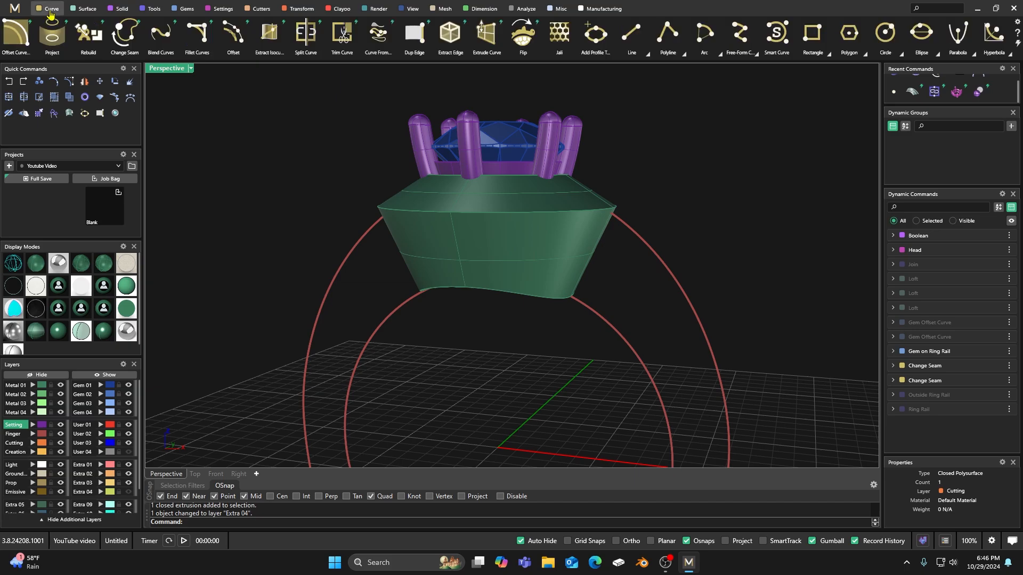
{"action": "left_click", "coordinate": [415, 33]}
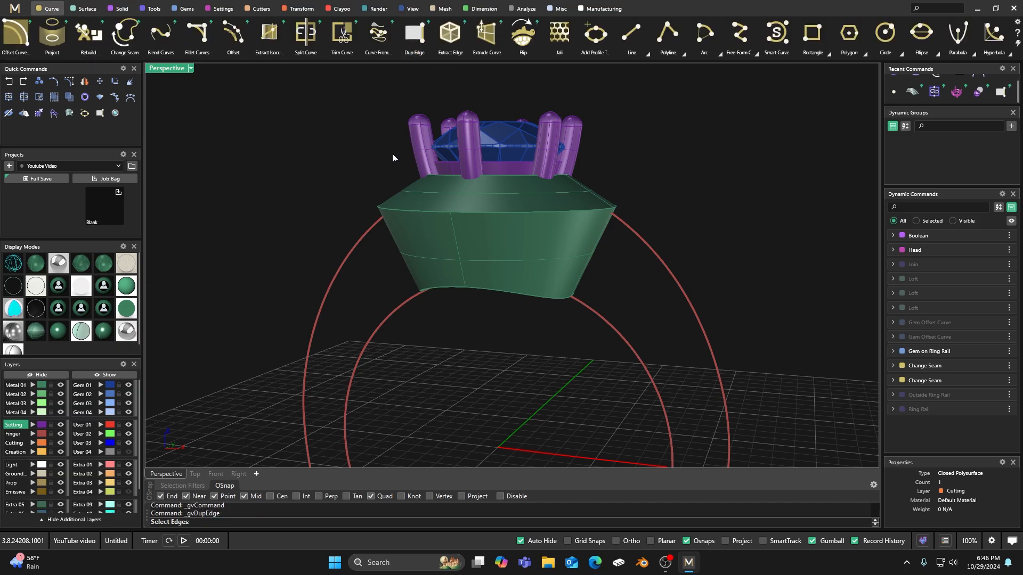
{"action": "left_click", "coordinate": [391, 211]}
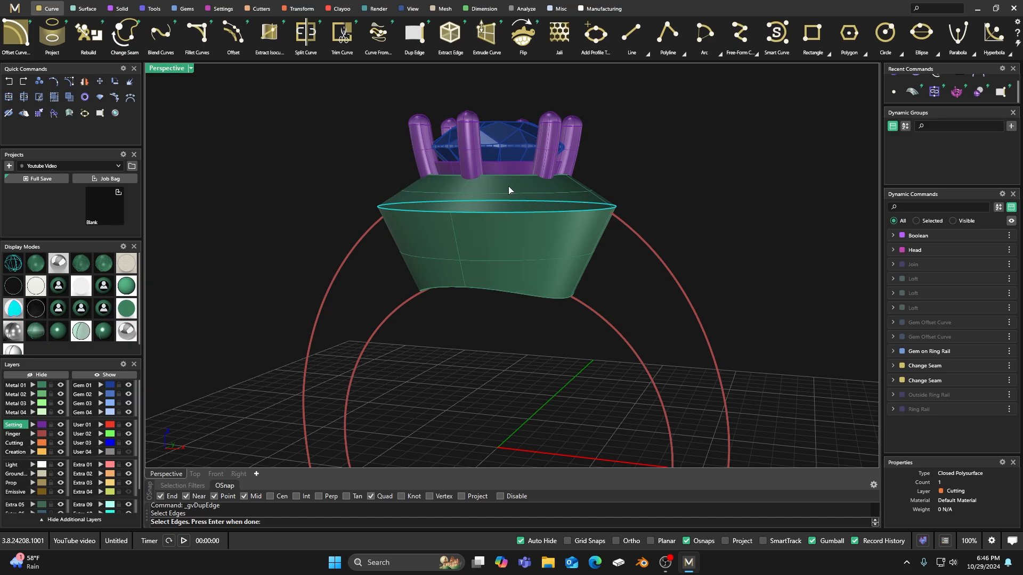
{"action": "scroll", "coordinate": [482, 317], "scroll_direction": "down", "scroll_amount": 3}
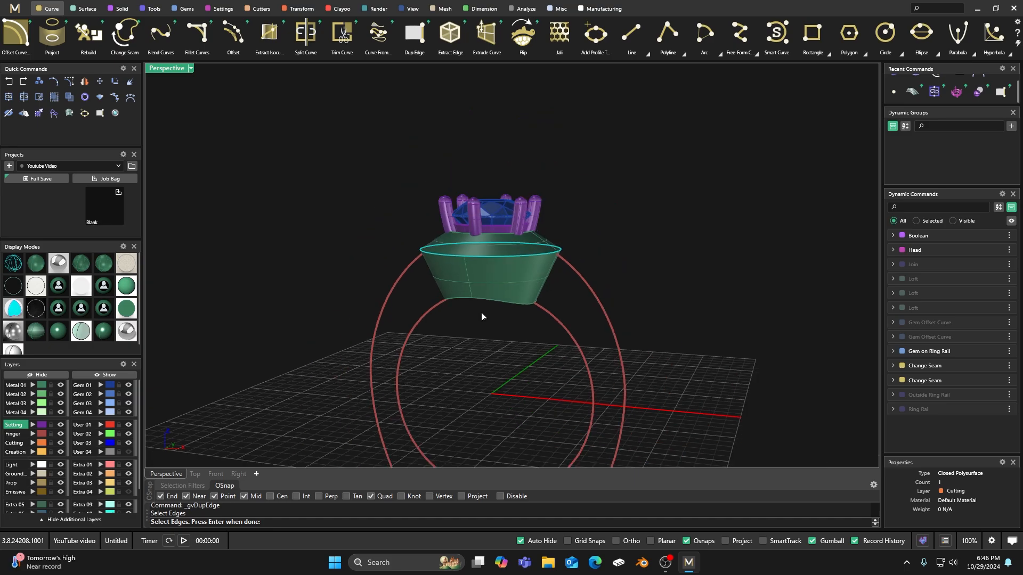
{"action": "right_click_drag", "start_coordinate": [481, 318], "coordinate": [389, 265]}
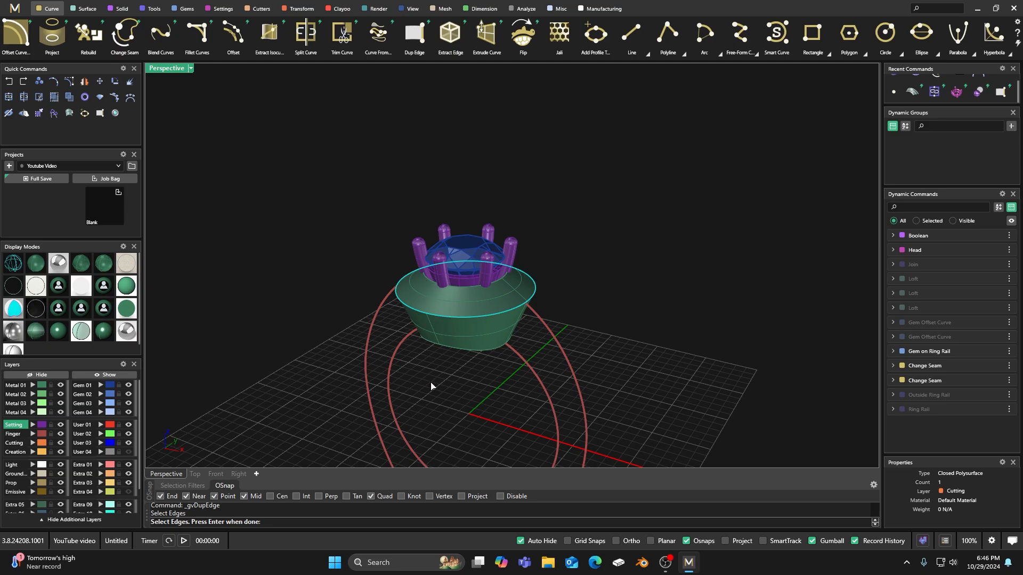
{"action": "key", "text": "Return"}
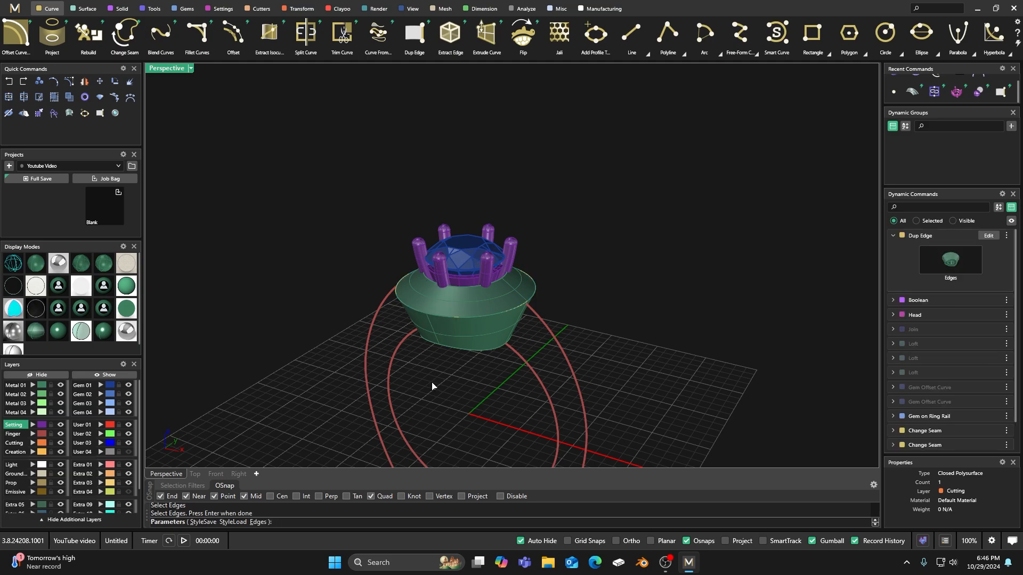
Step: Offset the curve duplicated from the setting's widest edge inward, with distance -0.7 mm and Sharp corner style
{"action": "left_click", "coordinate": [401, 307]}
{"action": "left_click", "coordinate": [429, 335]}
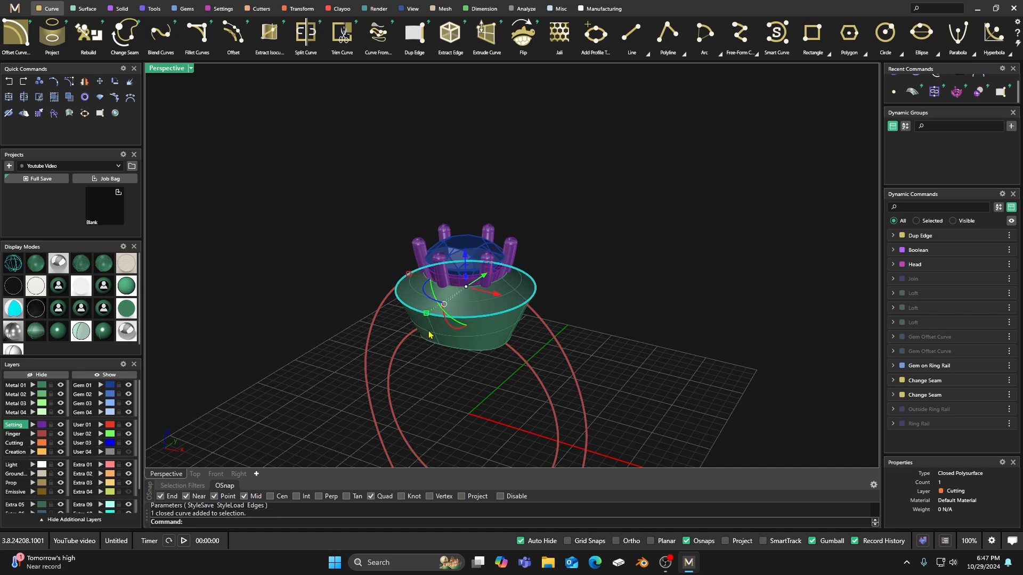
{"action": "double_click", "coordinate": [163, 69]}
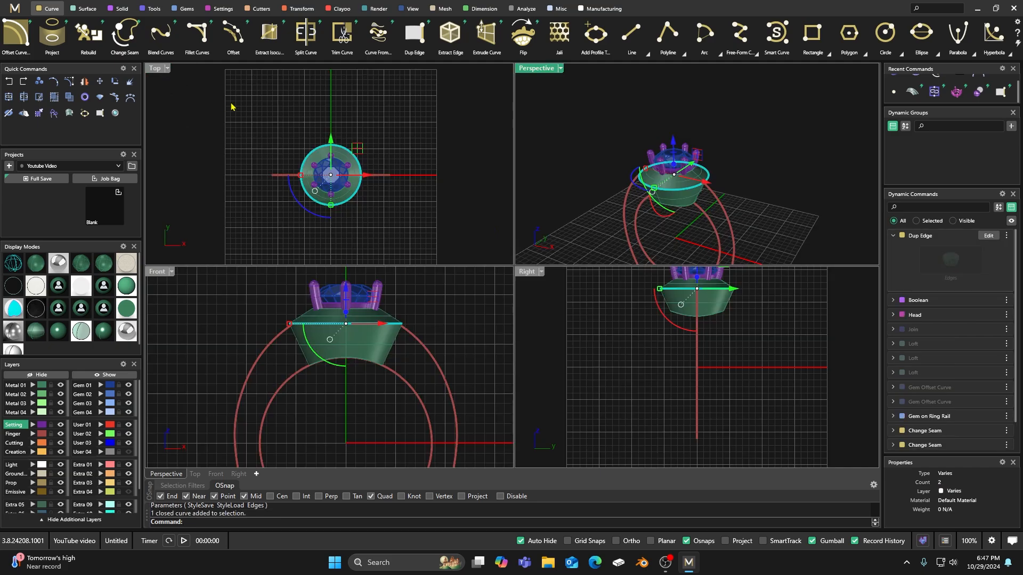
{"action": "left_click", "coordinate": [307, 160]}
{"action": "left_click", "coordinate": [234, 33]}
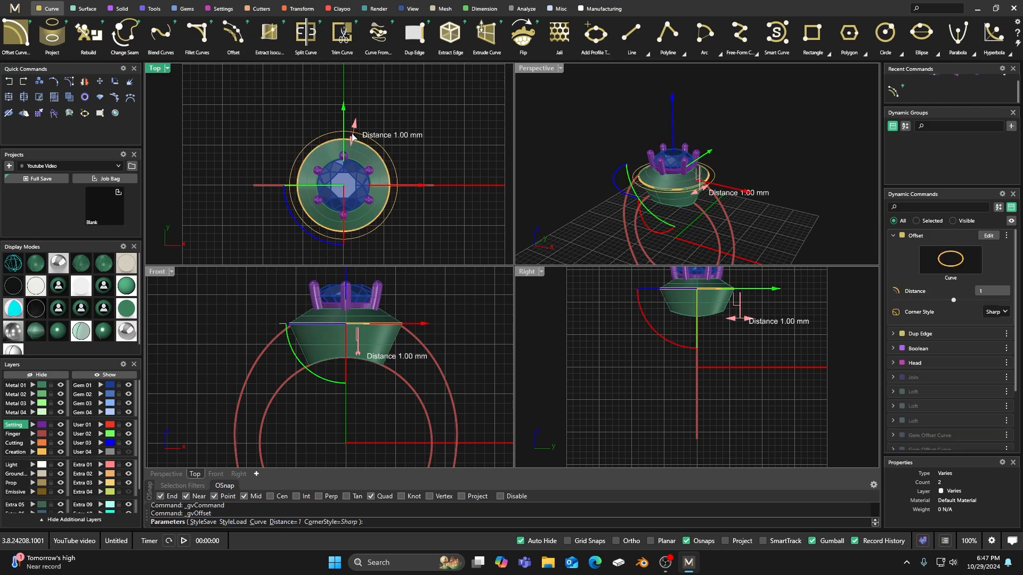
{"action": "left_click_drag", "start_coordinate": [352, 137], "coordinate": [350, 150]}
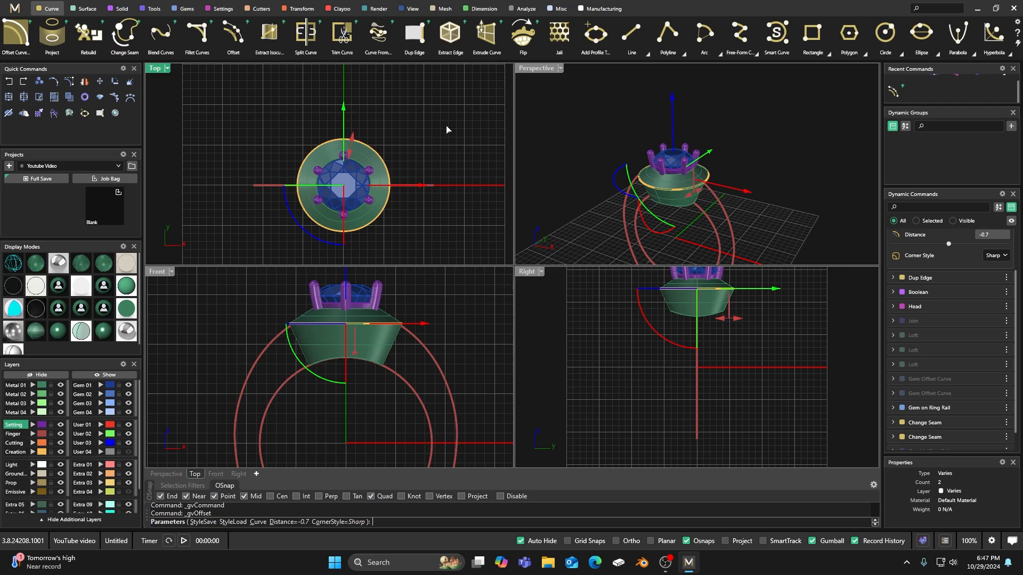
{"action": "key", "text": "Return"}
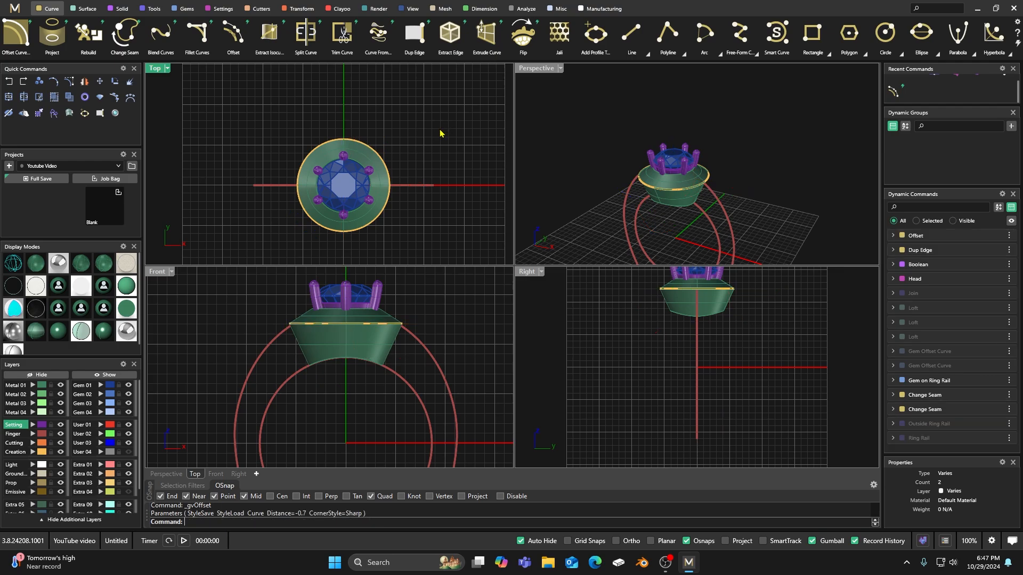
Step: Duplicate the outer edge of the setting's curved bottom as a curve with Dup Edge
{"action": "scroll", "coordinate": [337, 384], "scroll_direction": "up", "scroll_amount": 2}
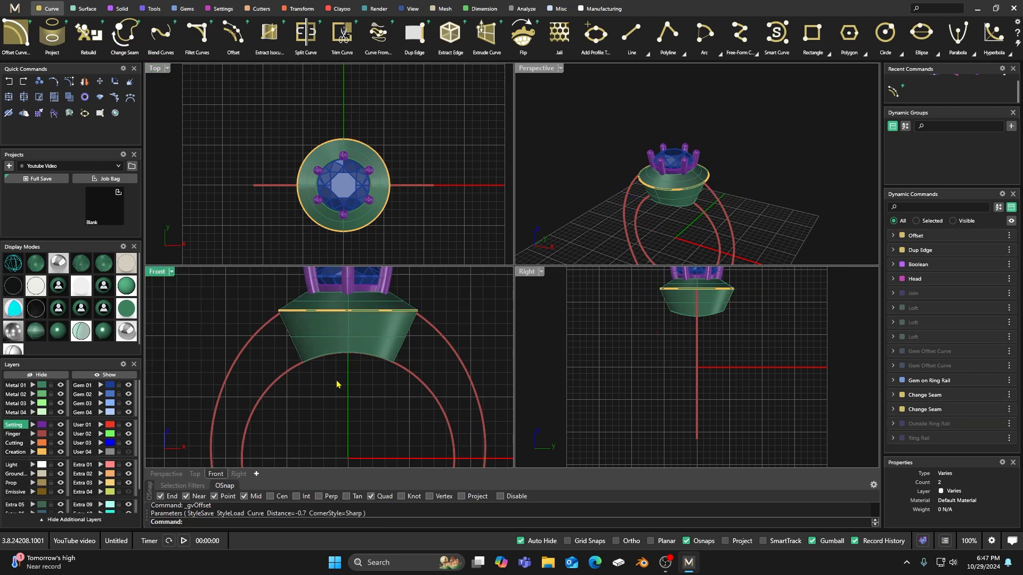
{"action": "right_click_drag", "start_coordinate": [342, 382], "coordinate": [329, 350]}
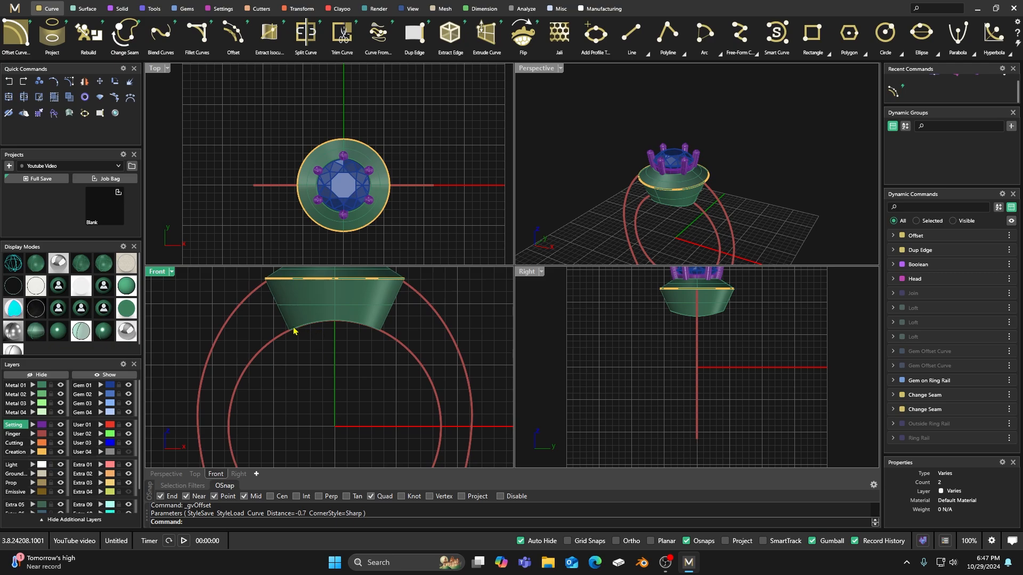
{"action": "left_click", "coordinate": [414, 37]}
{"action": "scroll", "coordinate": [666, 205], "scroll_direction": "up", "scroll_amount": 4}
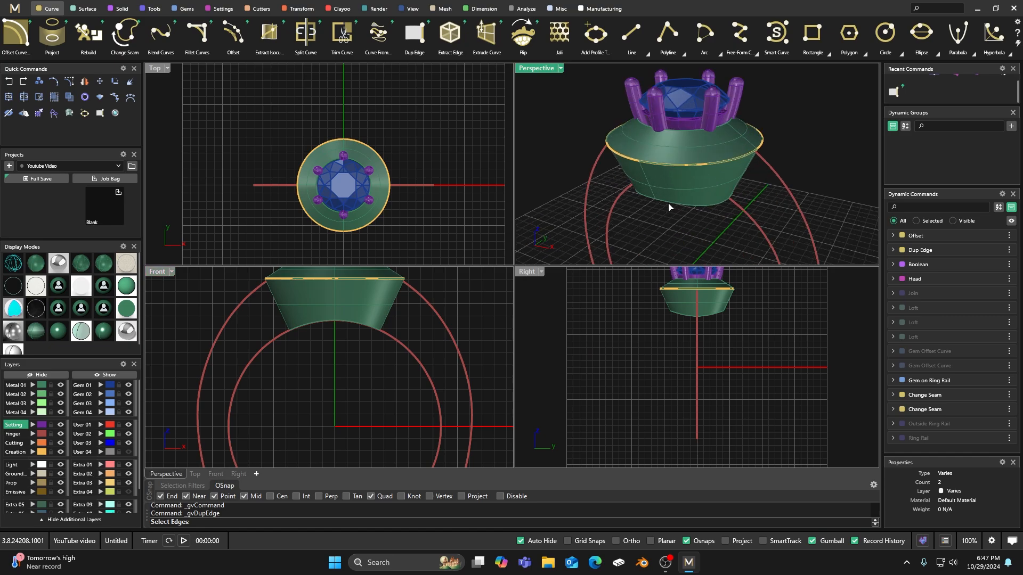
{"action": "left_click", "coordinate": [666, 204]}
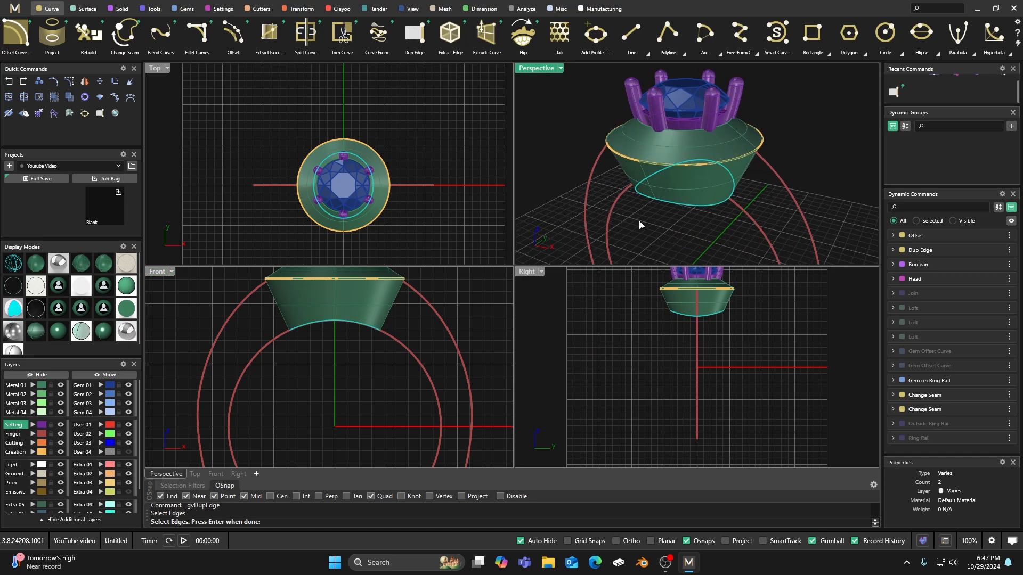
{"action": "key", "text": "Return"}
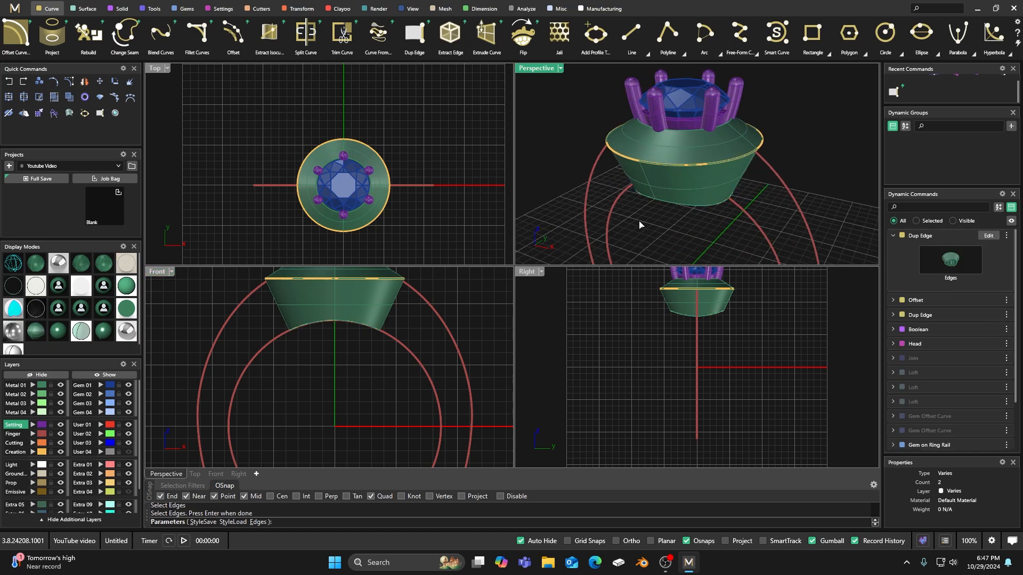
{"action": "right_click_drag", "start_coordinate": [639, 225], "coordinate": [636, 178]}
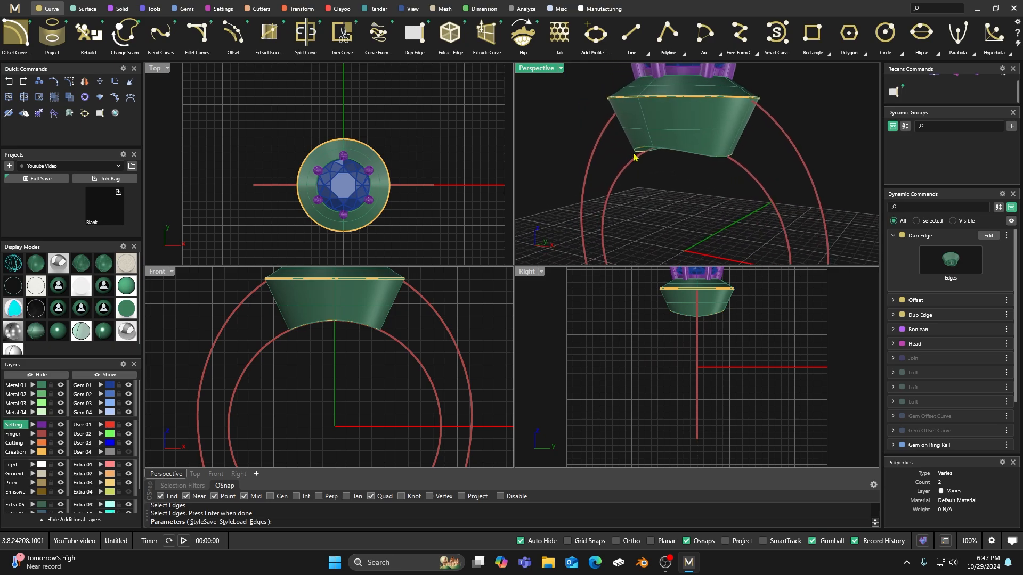
{"action": "key", "text": "Return"}
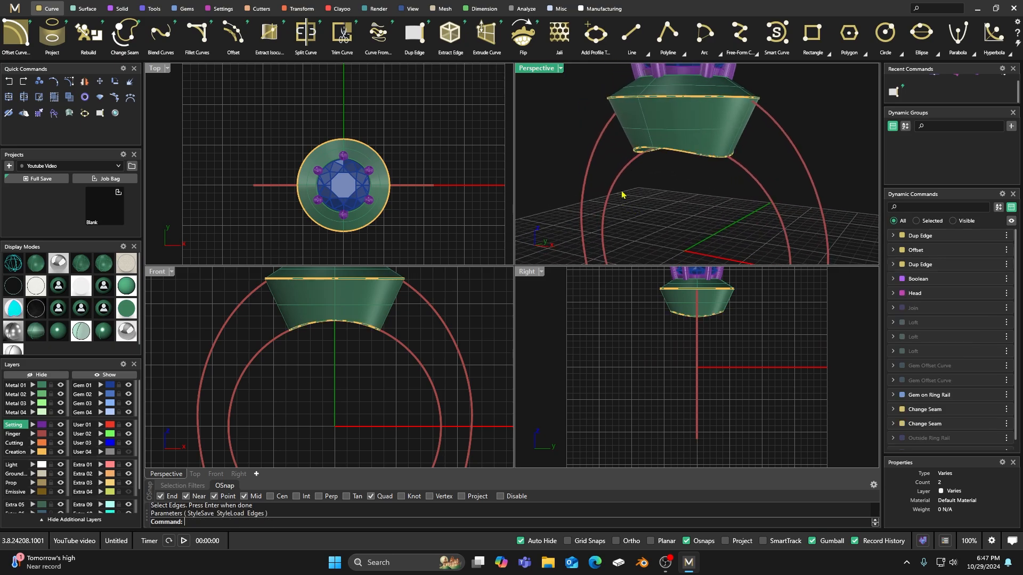
{"action": "left_click", "coordinate": [634, 153]}
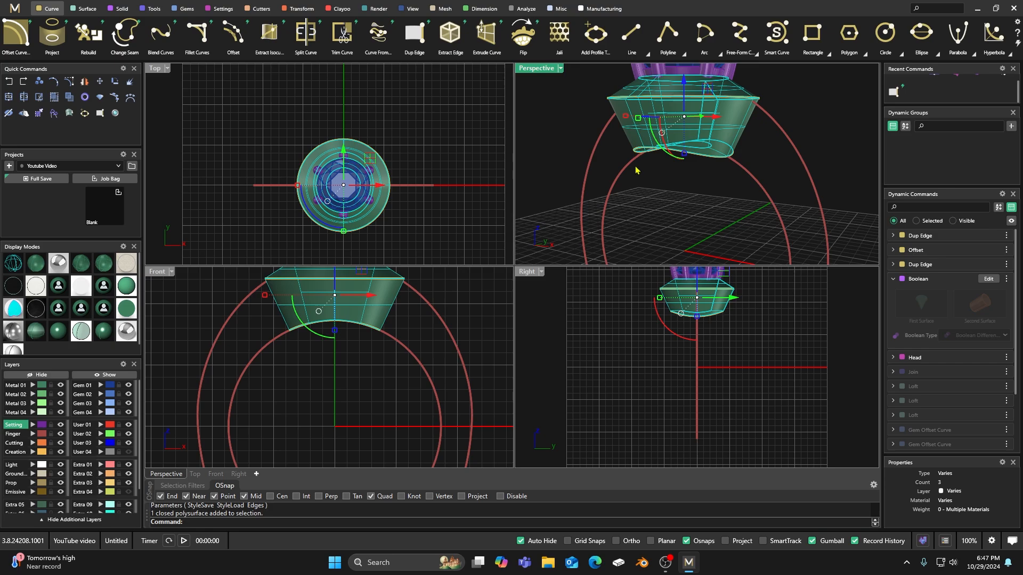
{"action": "left_click", "coordinate": [644, 176]}
{"action": "scroll", "coordinate": [634, 154], "scroll_direction": "up", "scroll_amount": 6}
{"action": "left_click", "coordinate": [635, 150]}
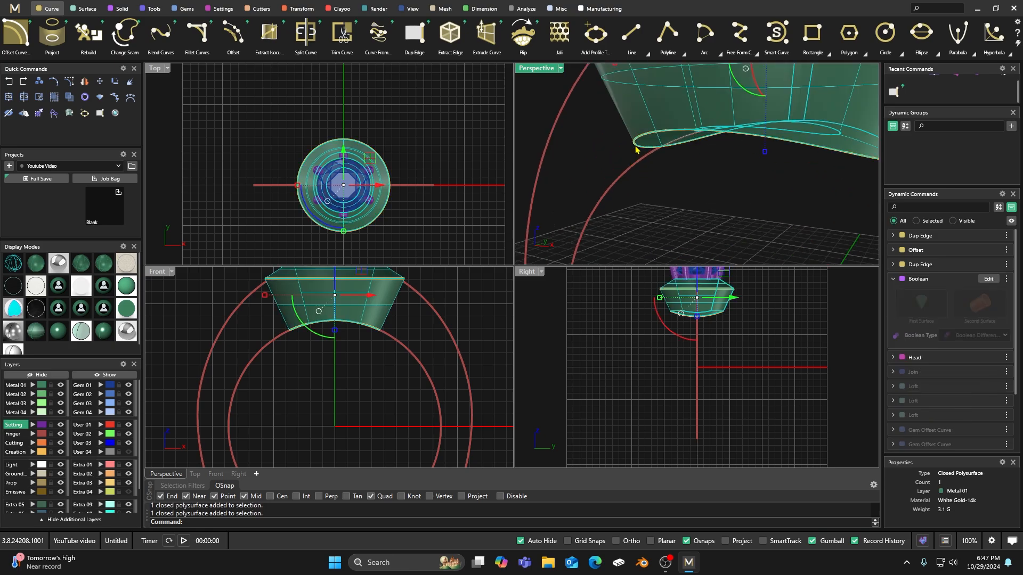
{"action": "left_click", "coordinate": [281, 338]}
{"action": "scroll", "coordinate": [293, 331], "scroll_direction": "up", "scroll_amount": 3}
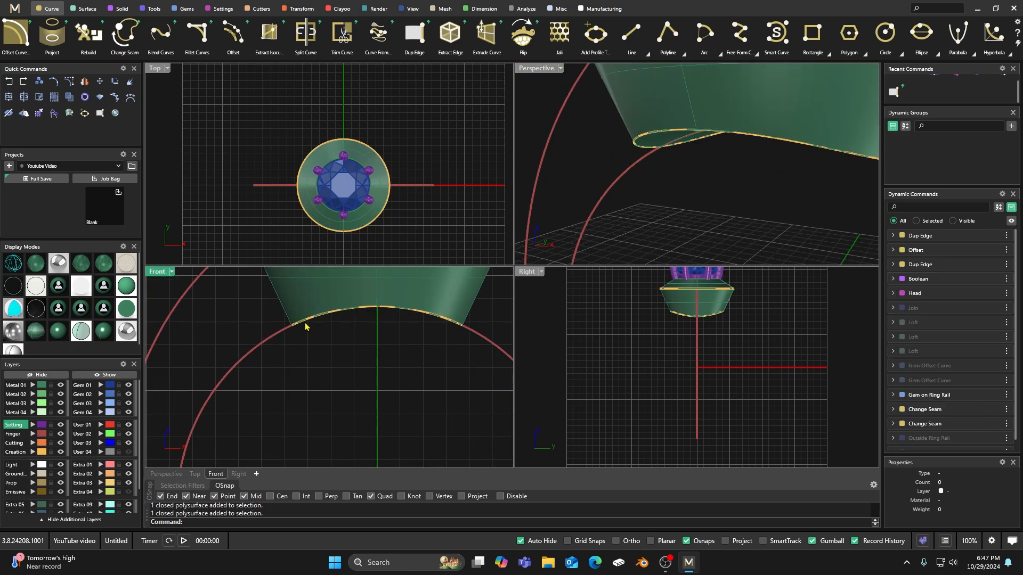
{"action": "left_click", "coordinate": [305, 323]}
{"action": "left_click", "coordinate": [336, 348]}
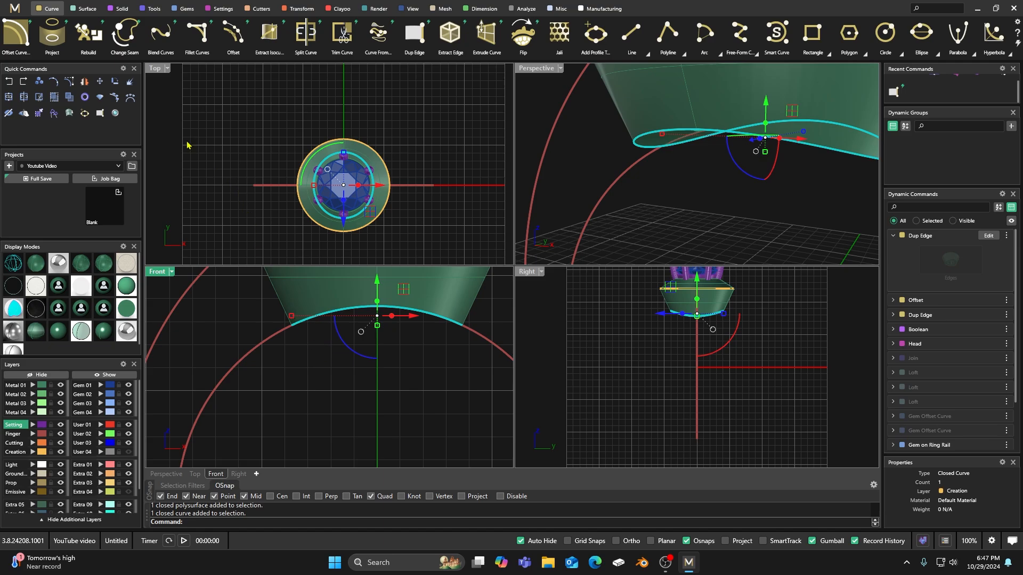
{"action": "left_click", "coordinate": [233, 33]}
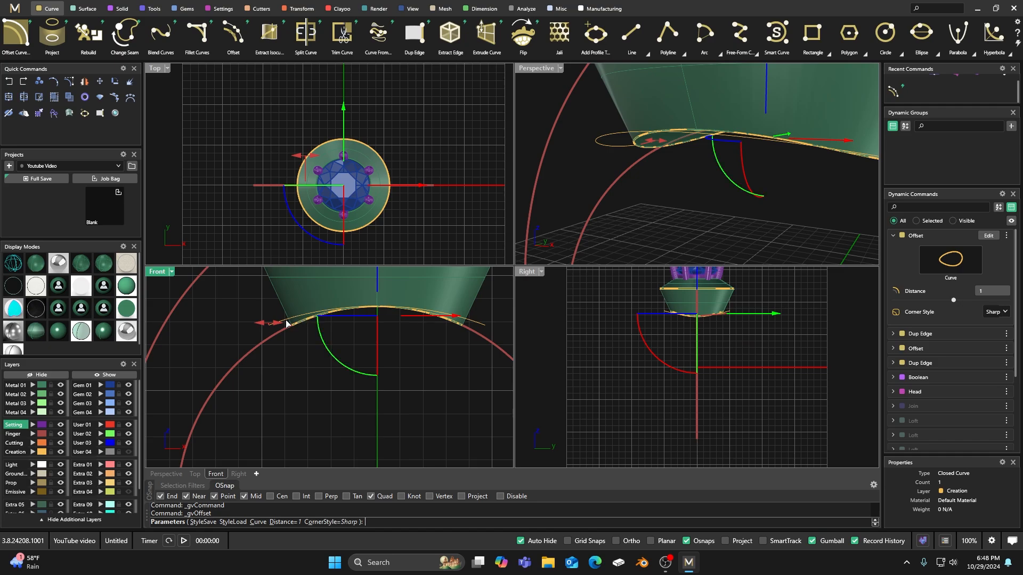
{"action": "left_click_drag", "start_coordinate": [288, 323], "coordinate": [315, 324]}
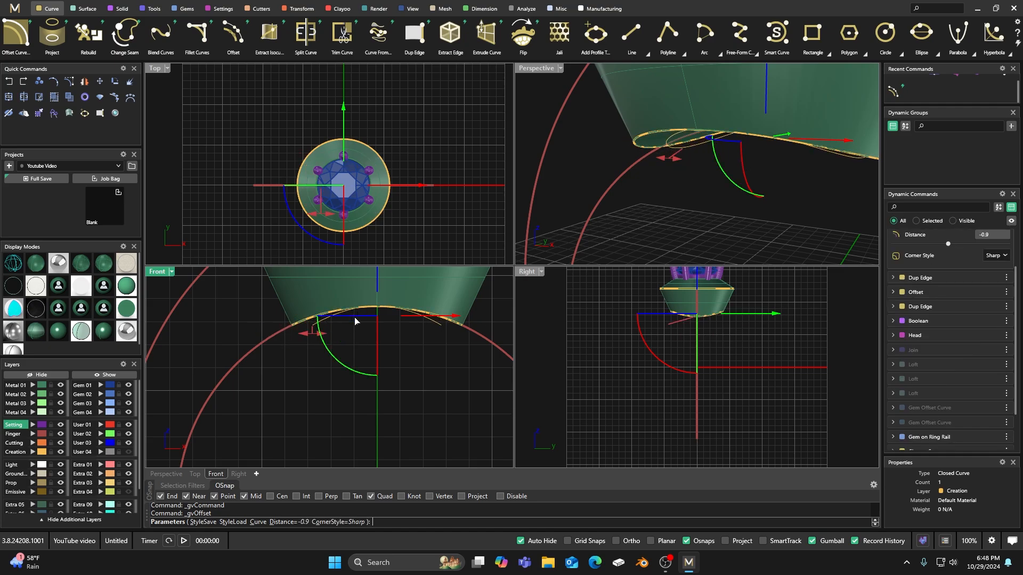
{"action": "right_click", "coordinate": [254, 316]}
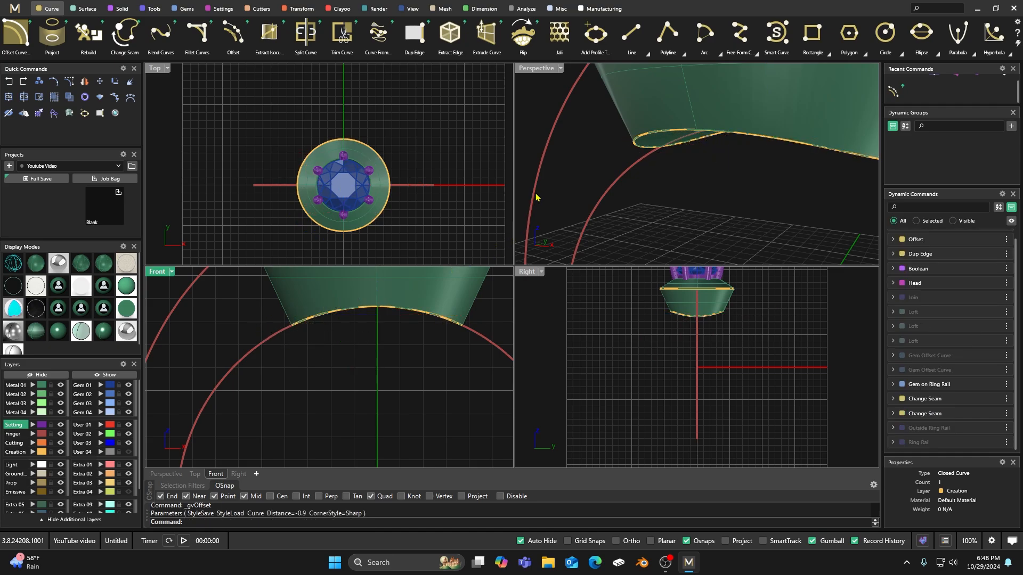
Step: Offset the duplicated bottom edge curve along the setting's surface by 1 mm, with one copy and Offset Both Sides off
{"action": "double_click", "coordinate": [544, 70]}
{"action": "right_click_drag", "start_coordinate": [439, 310], "coordinate": [456, 293]}
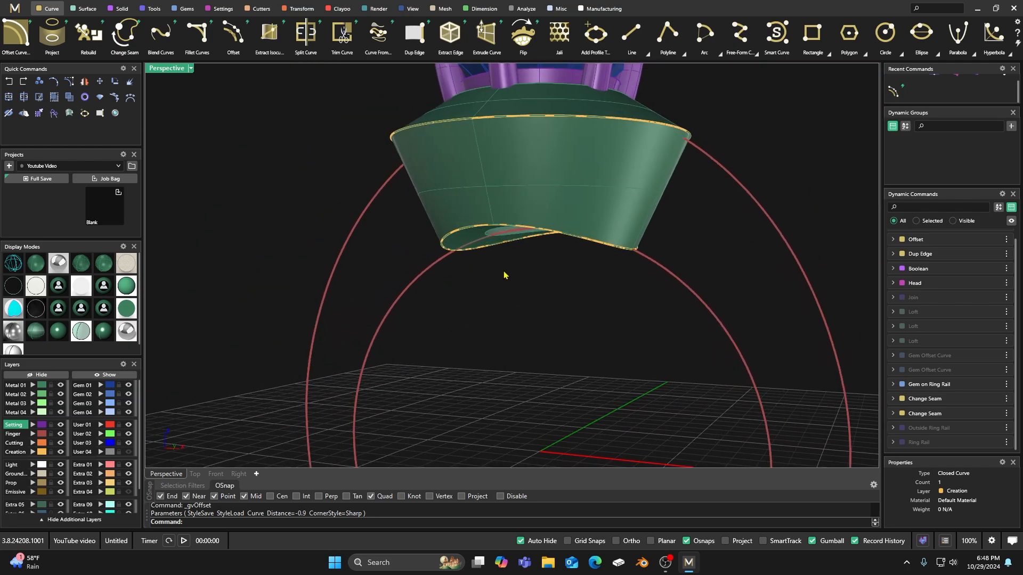
{"action": "left_click", "coordinate": [656, 271]}
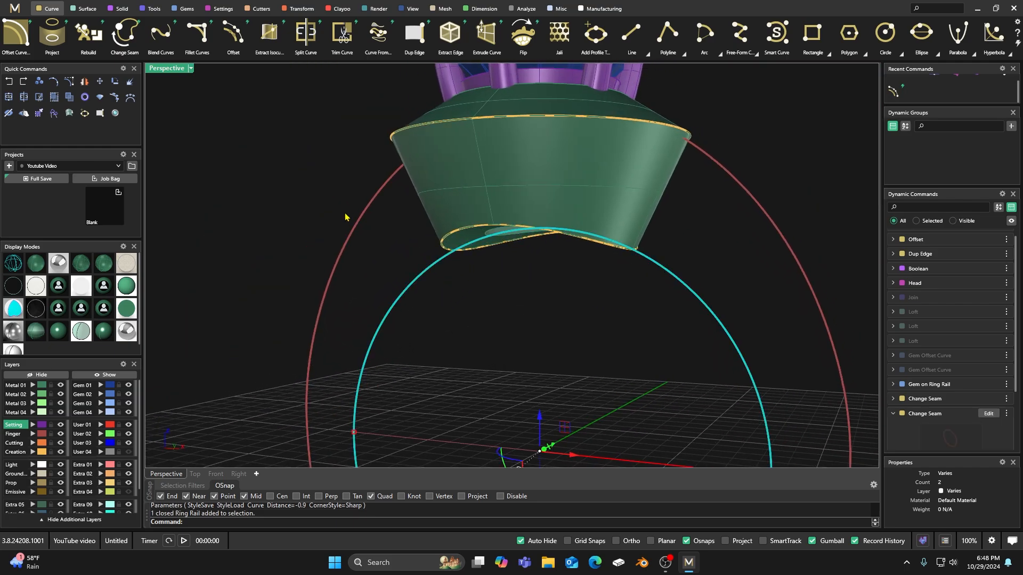
{"action": "mouse_move", "coordinate": [327, 255]}
{"action": "right_mouse_down"}
{"action": "mouse_move", "coordinate": [352, 262]}
{"action": "mouse_move", "coordinate": [326, 249]}
{"action": "right_mouse_up"}
{"action": "left_click", "coordinate": [459, 335]}
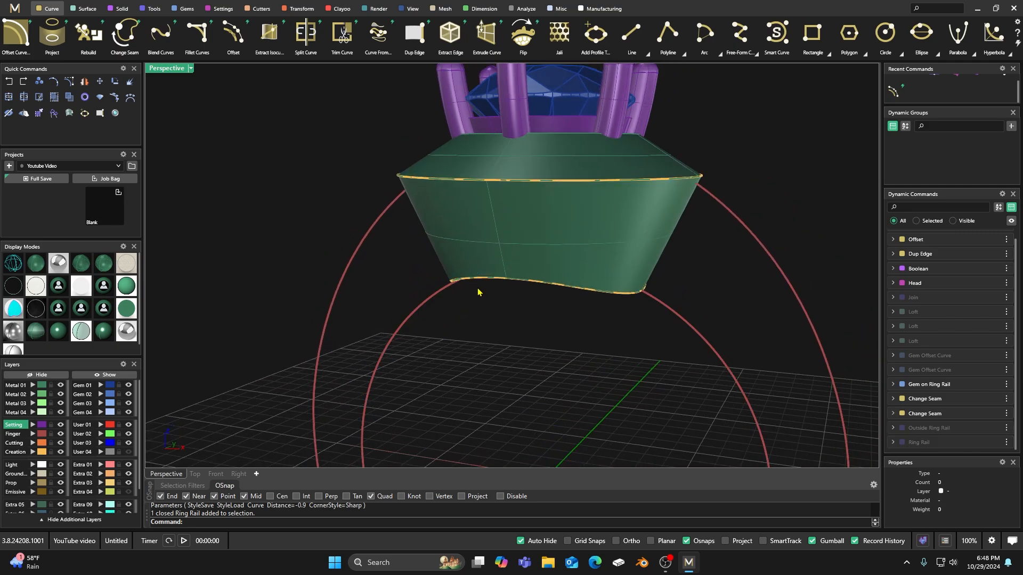
{"action": "left_click", "coordinate": [15, 33]}
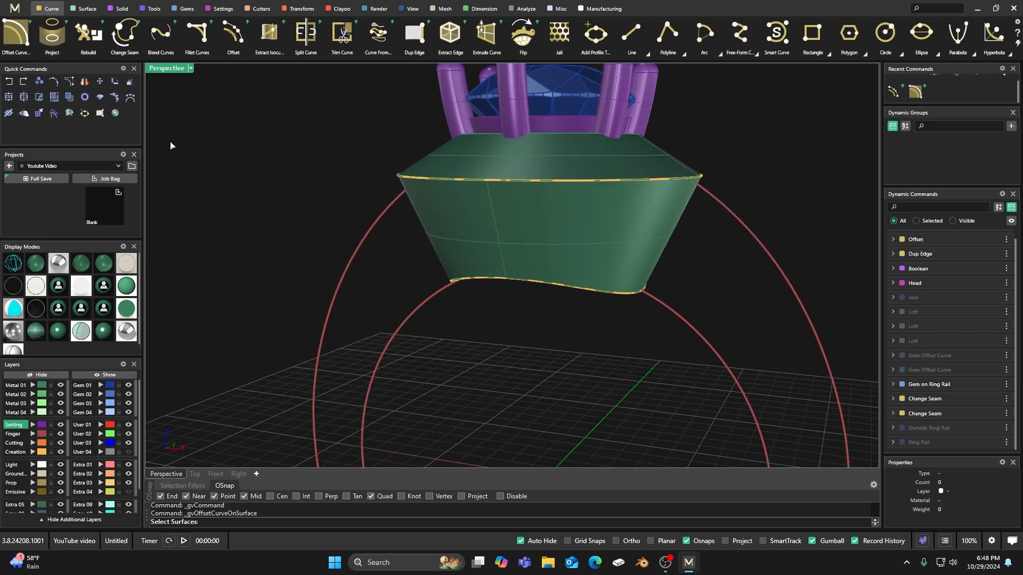
{"action": "left_click", "coordinate": [491, 283]}
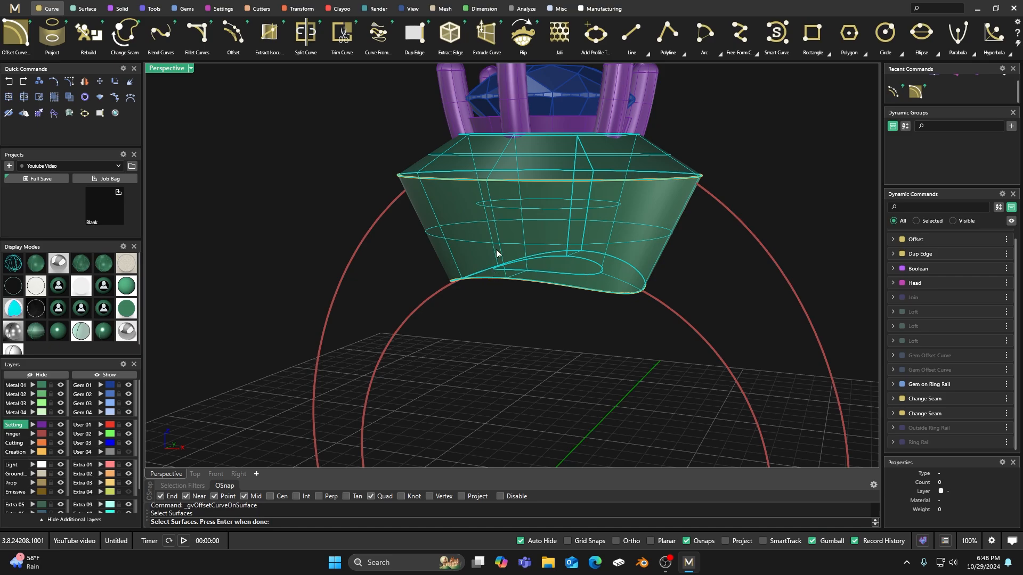
{"action": "key", "text": "Return"}
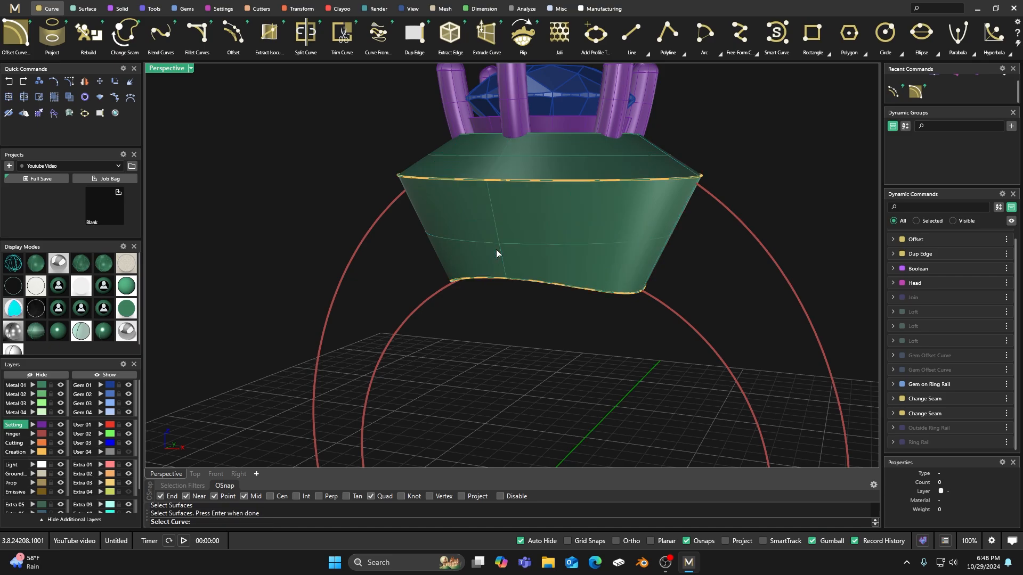
{"action": "left_click", "coordinate": [508, 281]}
{"action": "left_click", "coordinate": [541, 306]}
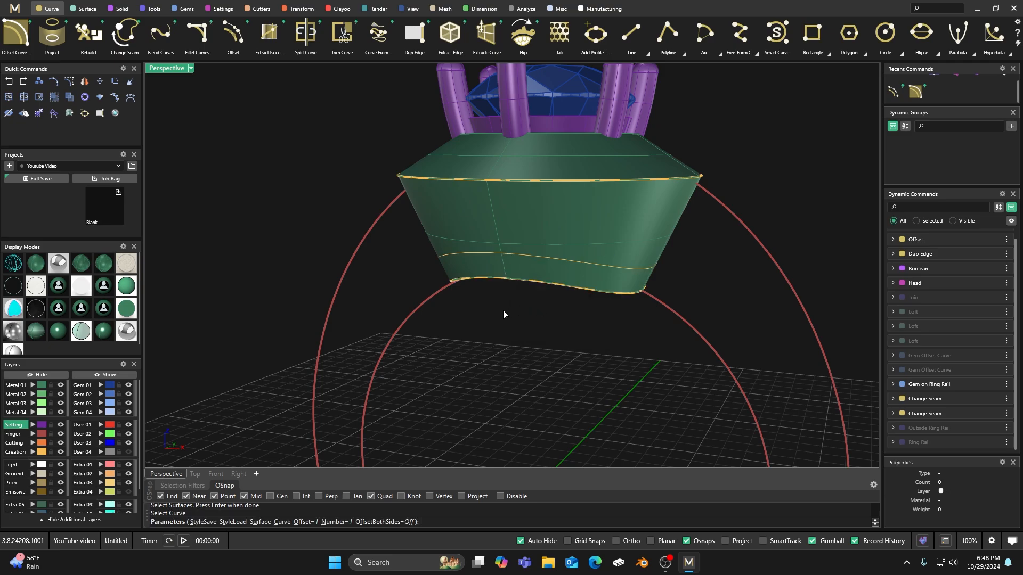
{"action": "key", "text": "Return"}
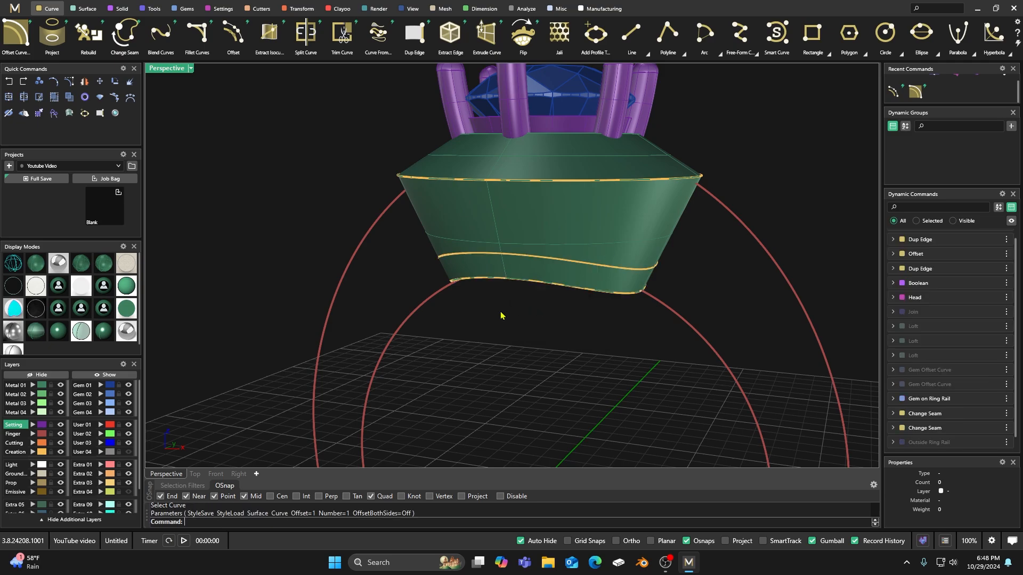
Step: Delete the 1 mm offset curves made along the cone setting's surface near its bottom edge
{"action": "left_click", "coordinate": [538, 260]}
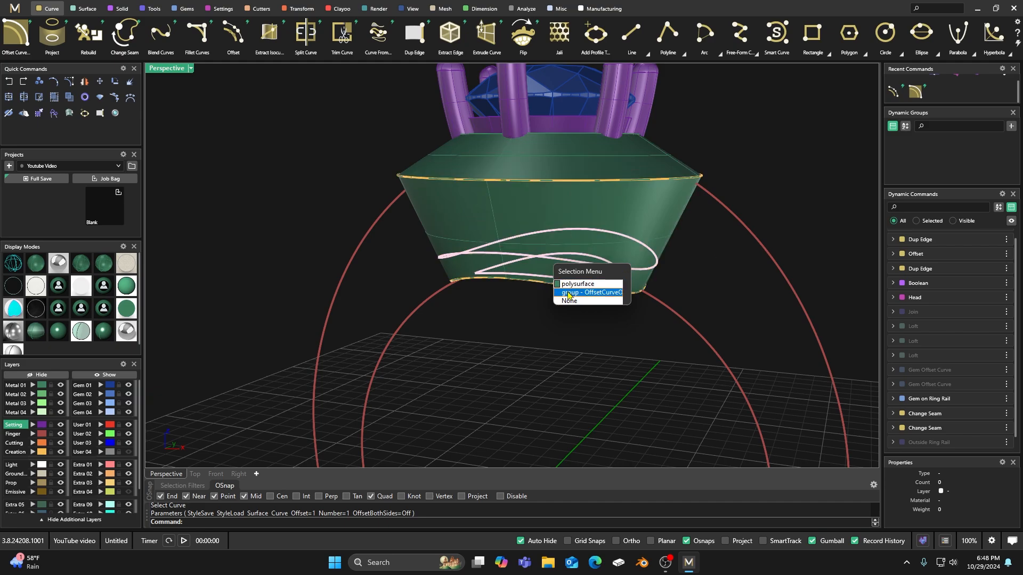
{"action": "left_click", "coordinate": [558, 349]}
{"action": "right_click_drag", "start_coordinate": [551, 309], "coordinate": [451, 352]}
{"action": "left_click", "coordinate": [519, 348]}
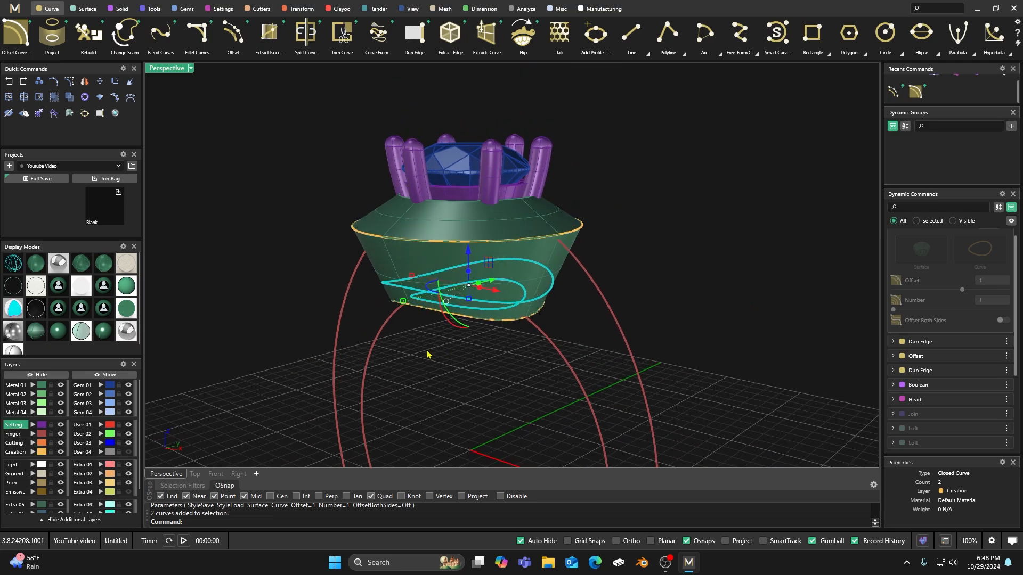
{"action": "key", "text": "Delete"}
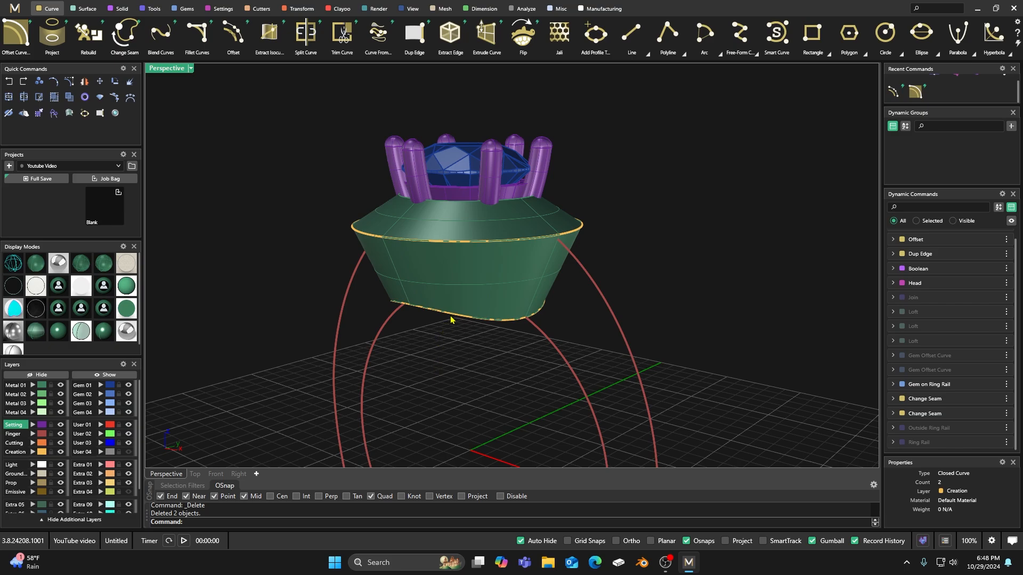
Step: Offset the duplicated bottom edge curve along the setting's surface by 0.7 mm, with one copy and Offset Both Sides off
{"action": "left_click", "coordinate": [16, 33]}
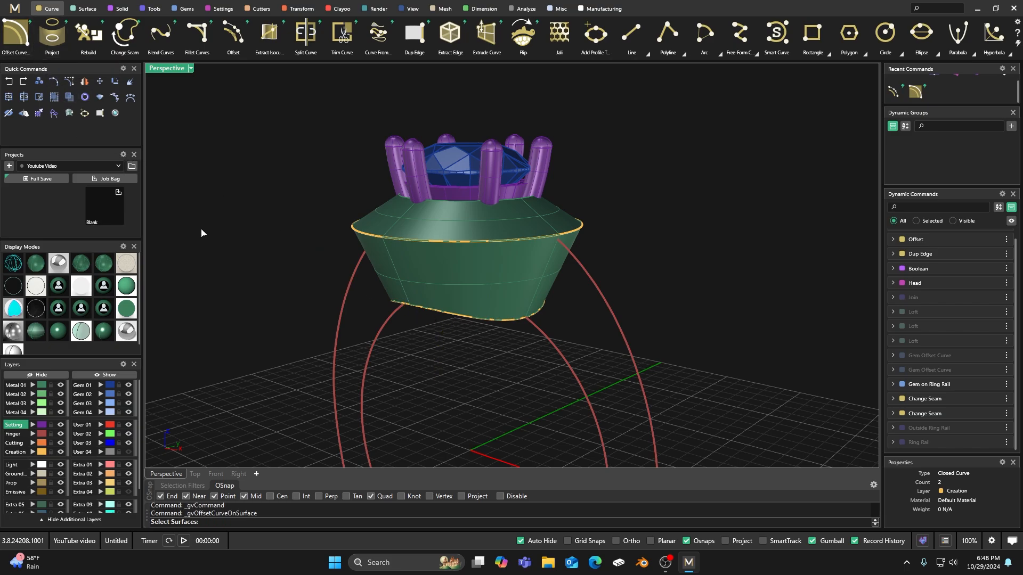
{"action": "left_click", "coordinate": [432, 290]}
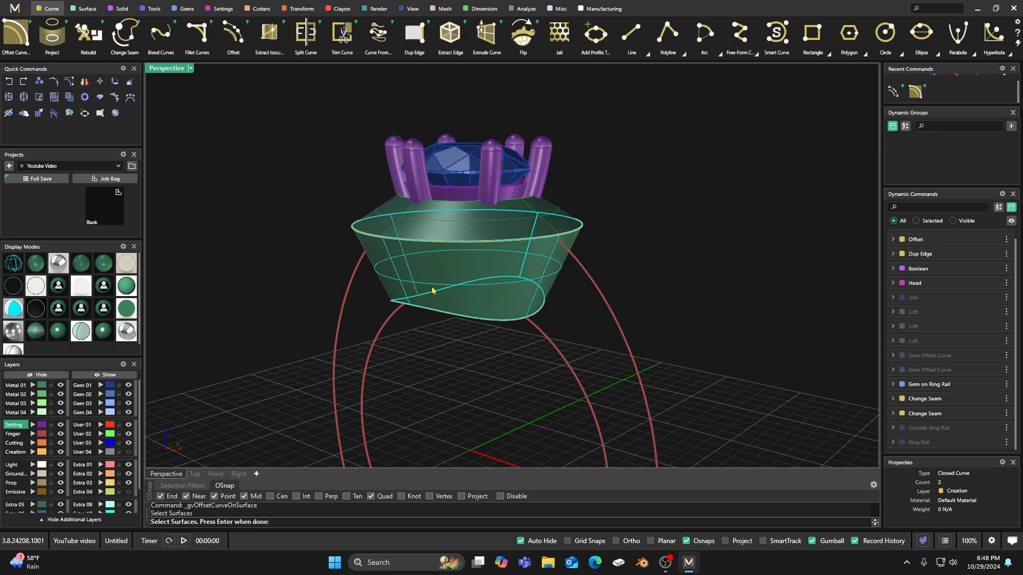
{"action": "right_click_drag", "start_coordinate": [433, 351], "coordinate": [441, 335]}
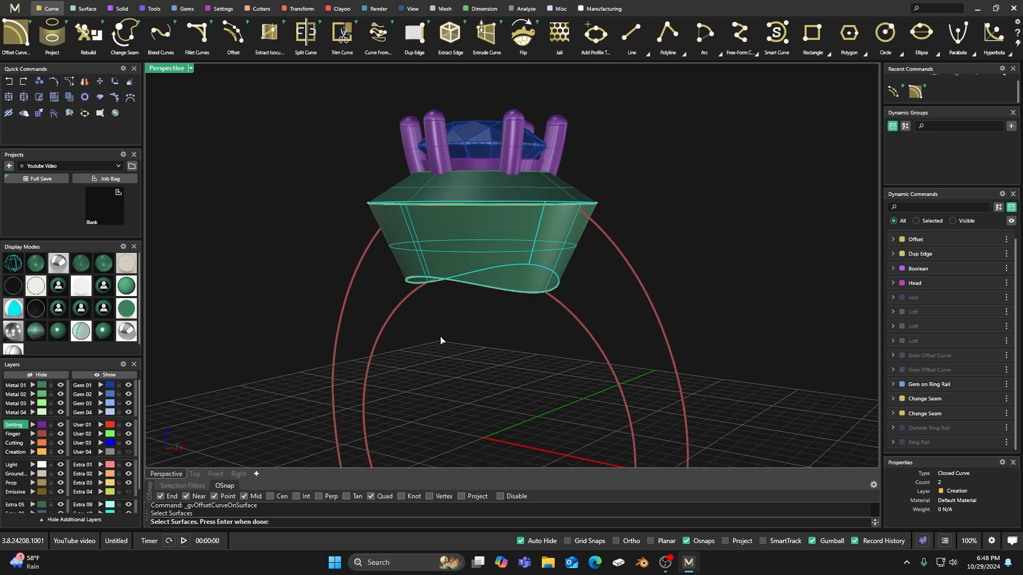
{"action": "key", "text": "Return"}
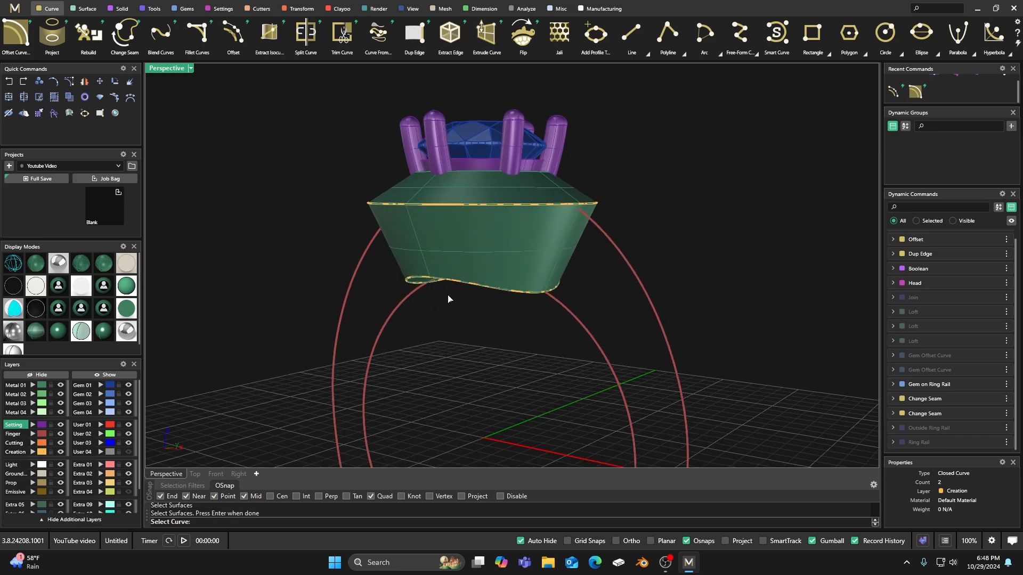
{"action": "left_click", "coordinate": [473, 287]}
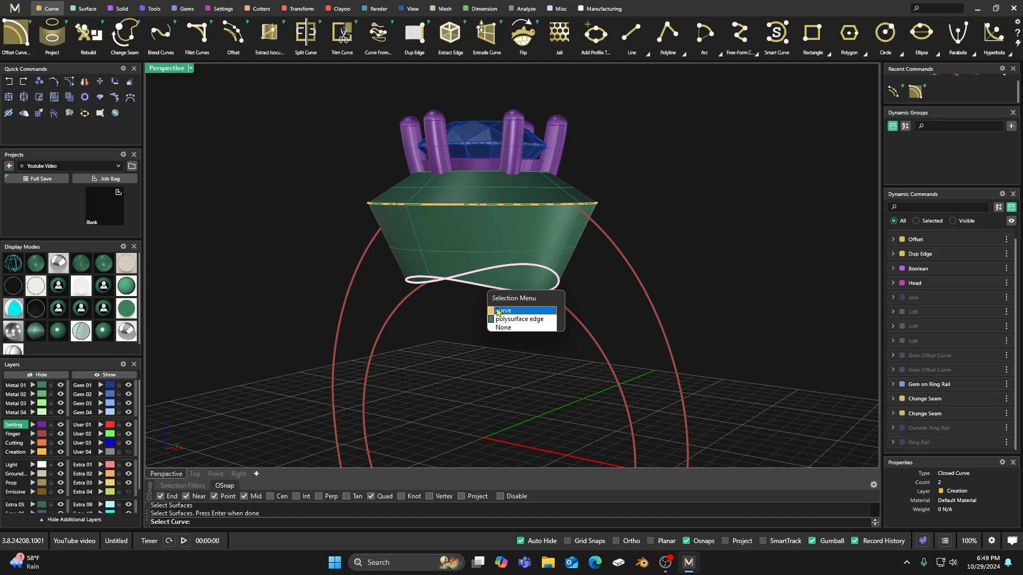
{"action": "left_click", "coordinate": [497, 311]}
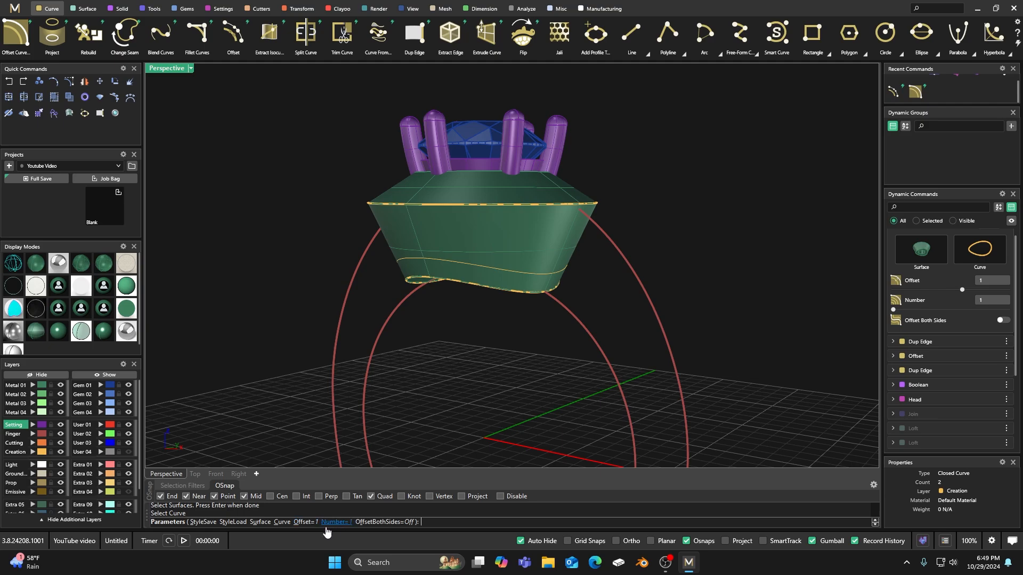
{"action": "left_click", "coordinate": [306, 527]}
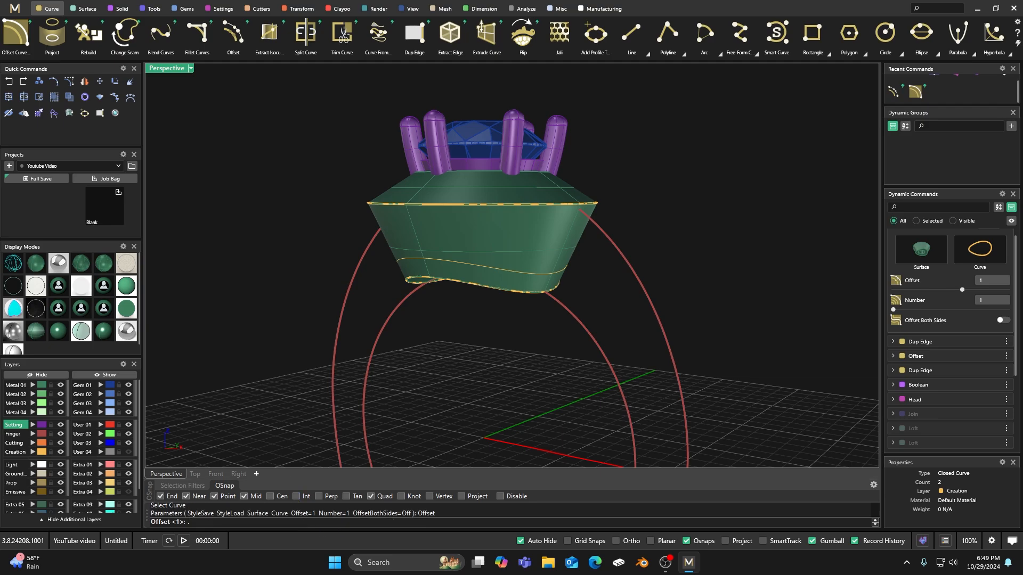
{"action": "key", "text": "Return"}
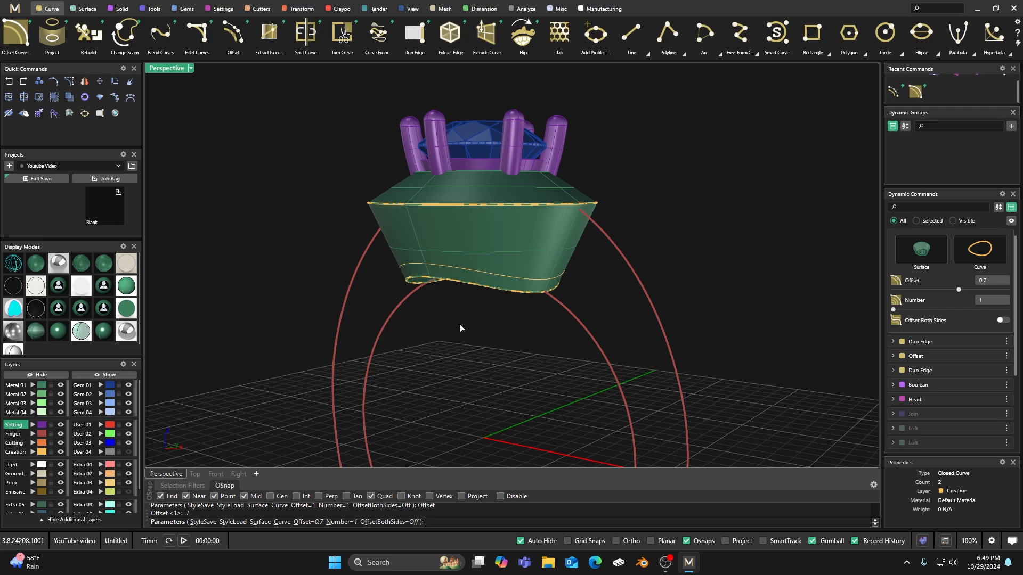
{"action": "key", "text": "Return"}
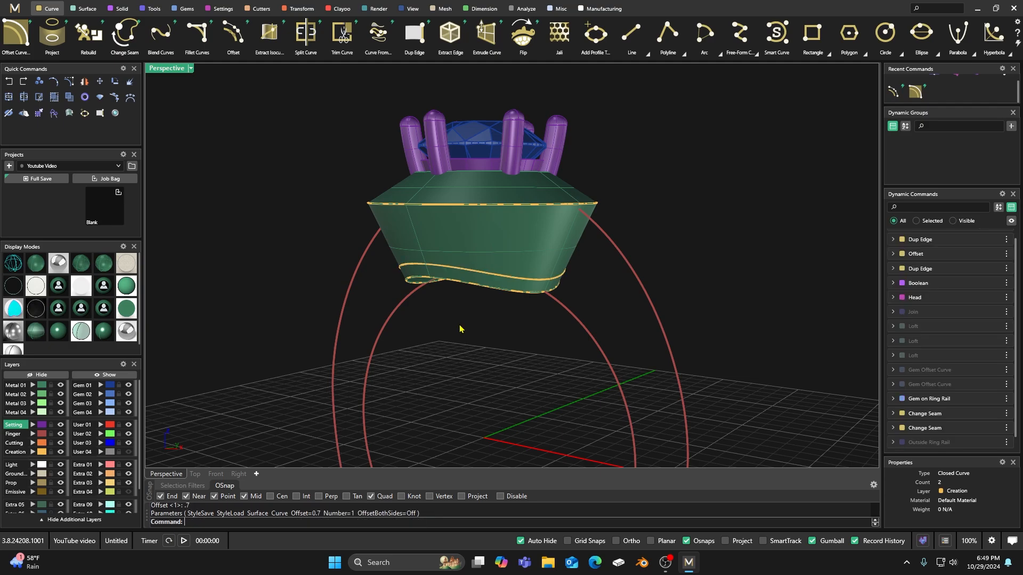
Step: Hide the Metal 01 layer and offset the upper of the two bottom curves inward by -0.7 mm with Sharp corner style
{"action": "right_click_drag", "start_coordinate": [460, 329], "coordinate": [437, 329]}
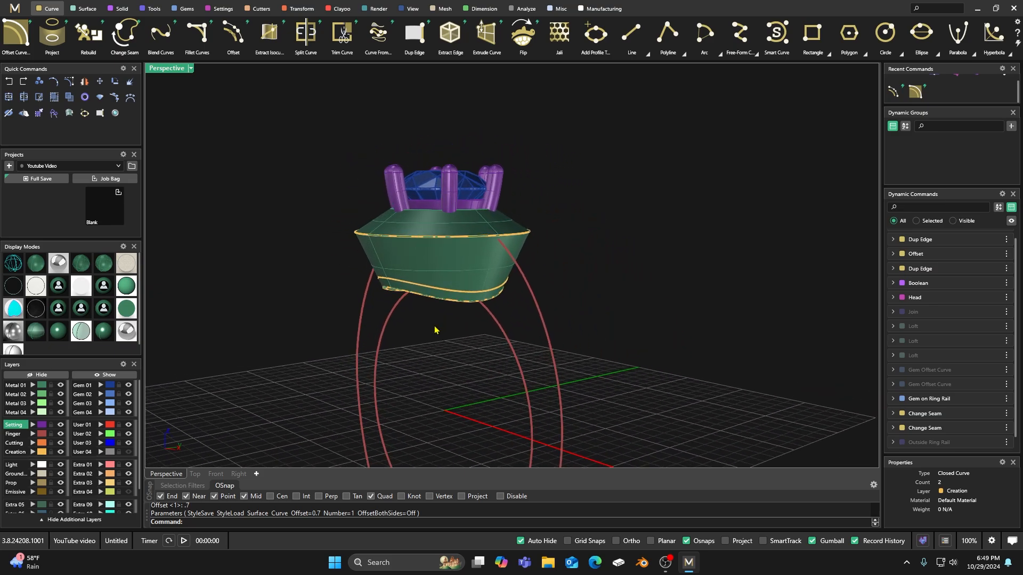
{"action": "left_click", "coordinate": [60, 386]}
{"action": "scroll", "coordinate": [420, 293], "scroll_direction": "up", "scroll_amount": 5}
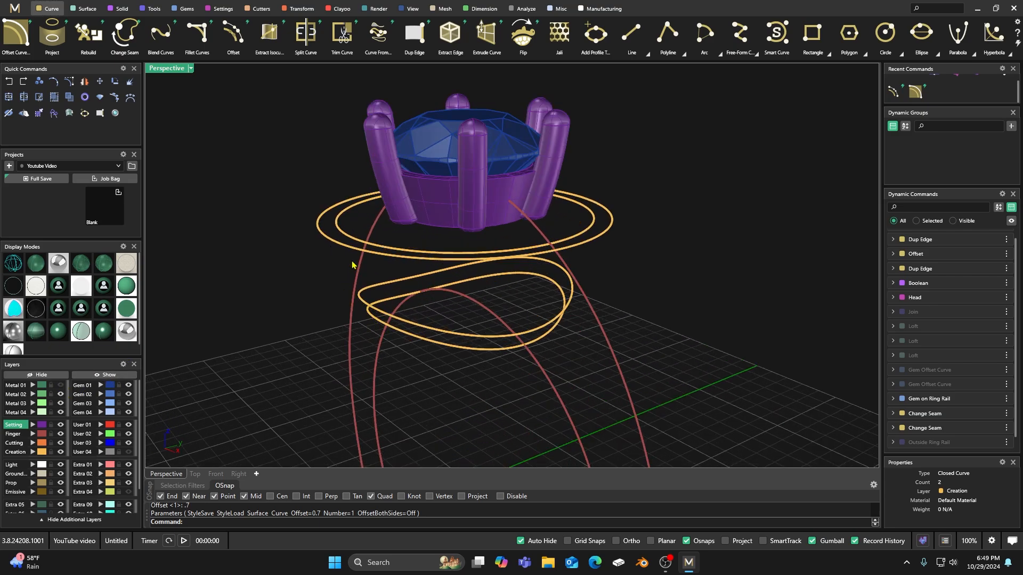
{"action": "right_click_drag", "start_coordinate": [368, 305], "coordinate": [391, 271]}
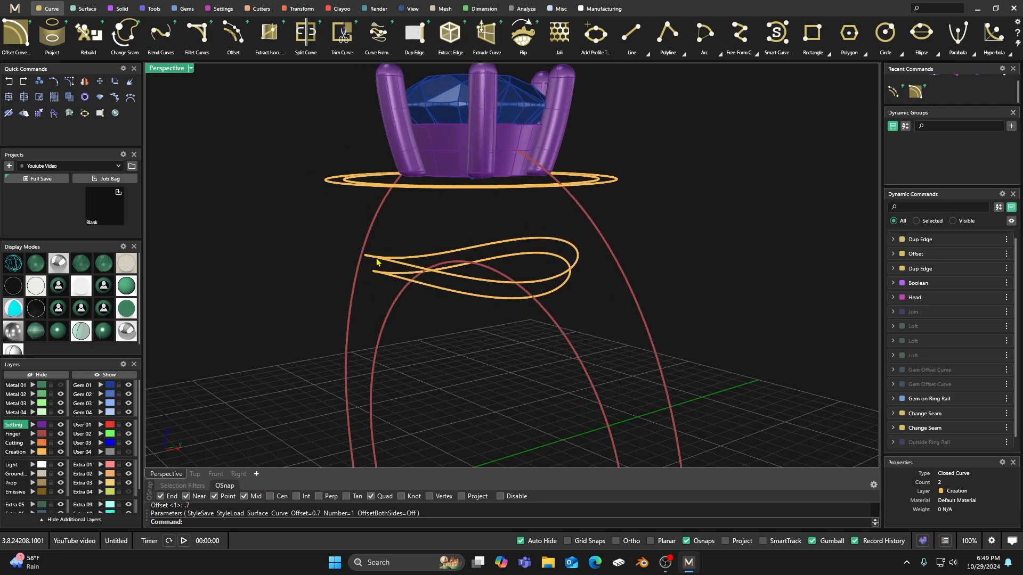
{"action": "right_click_drag", "start_coordinate": [379, 297], "coordinate": [358, 310]}
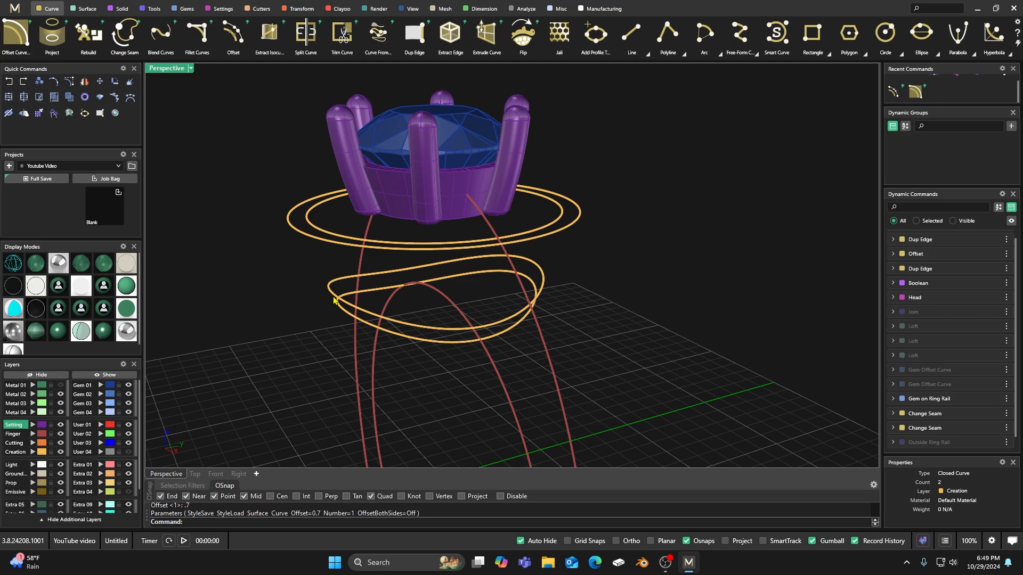
{"action": "left_click", "coordinate": [333, 297]}
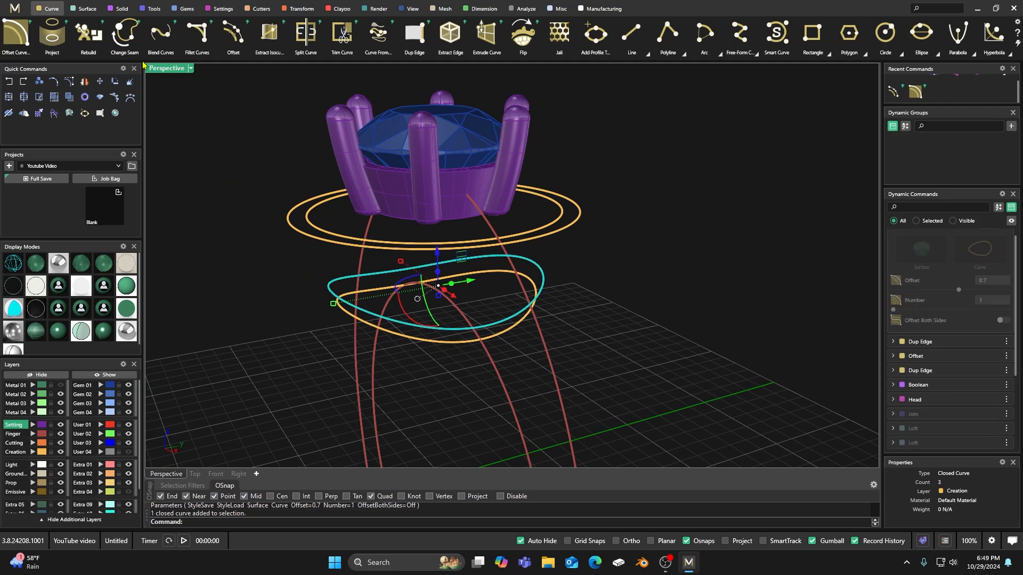
{"action": "left_click", "coordinate": [222, 42]}
{"action": "right_click_drag", "start_coordinate": [253, 299], "coordinate": [333, 281]}
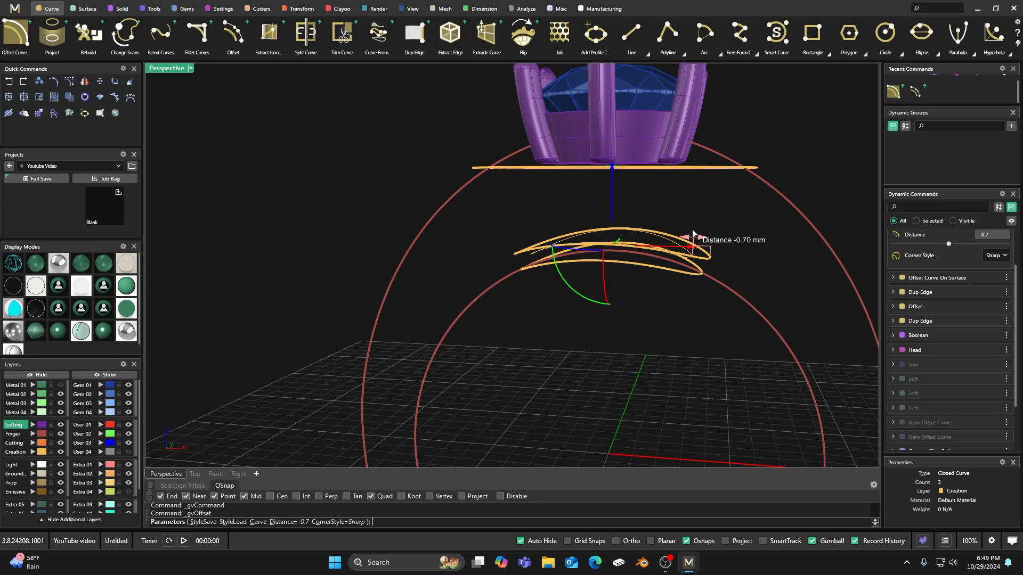
{"action": "left_click", "coordinate": [693, 234]}
Step: Delete the three curves around the setting's bottom and show the Metal 01 layer again
{"action": "right_click_drag", "start_coordinate": [670, 306], "coordinate": [478, 325]}
{"action": "left_click", "coordinate": [476, 314]}
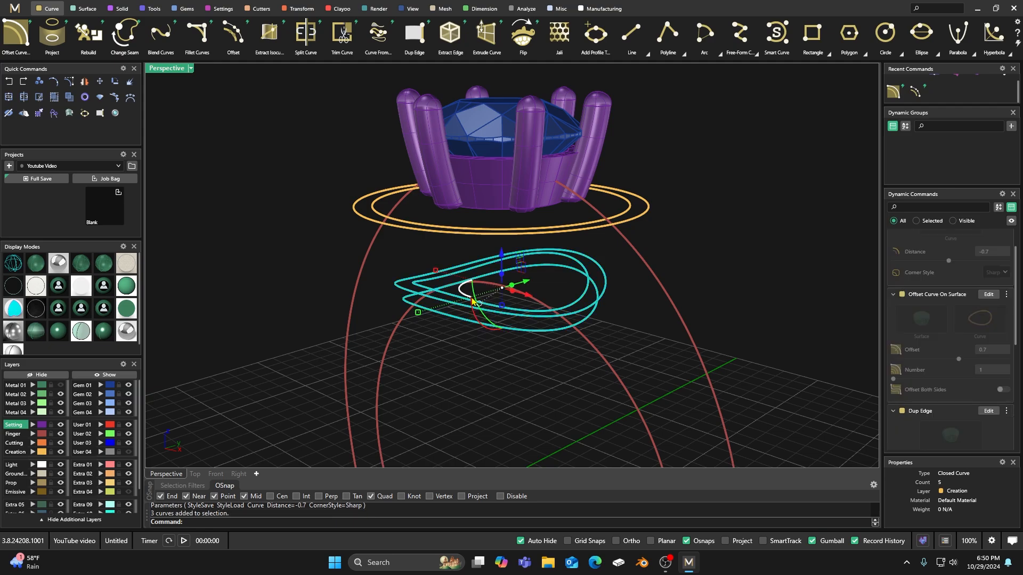
{"action": "key", "text": "Delete"}
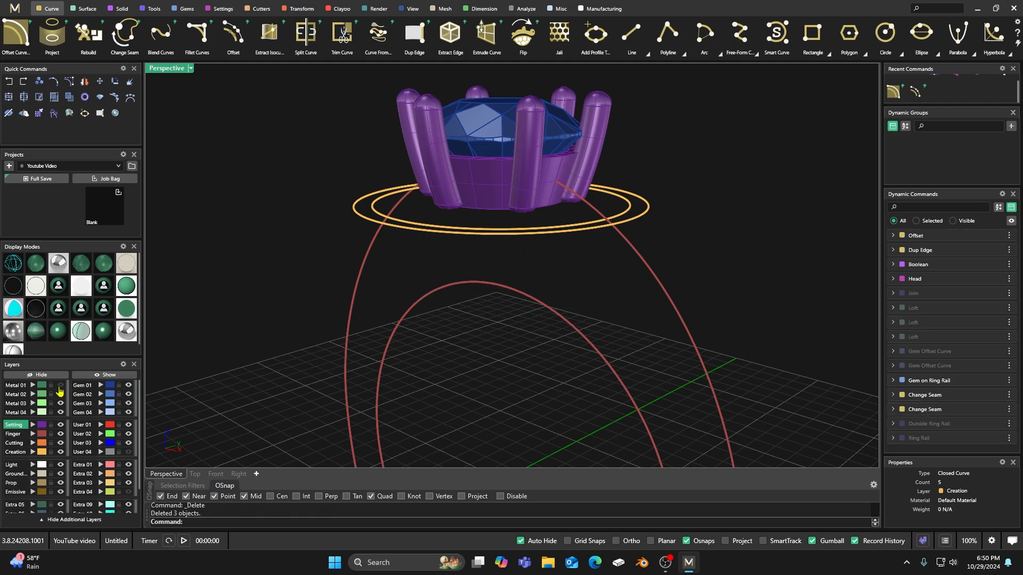
{"action": "scroll", "coordinate": [478, 377], "scroll_direction": "up", "scroll_amount": 3}
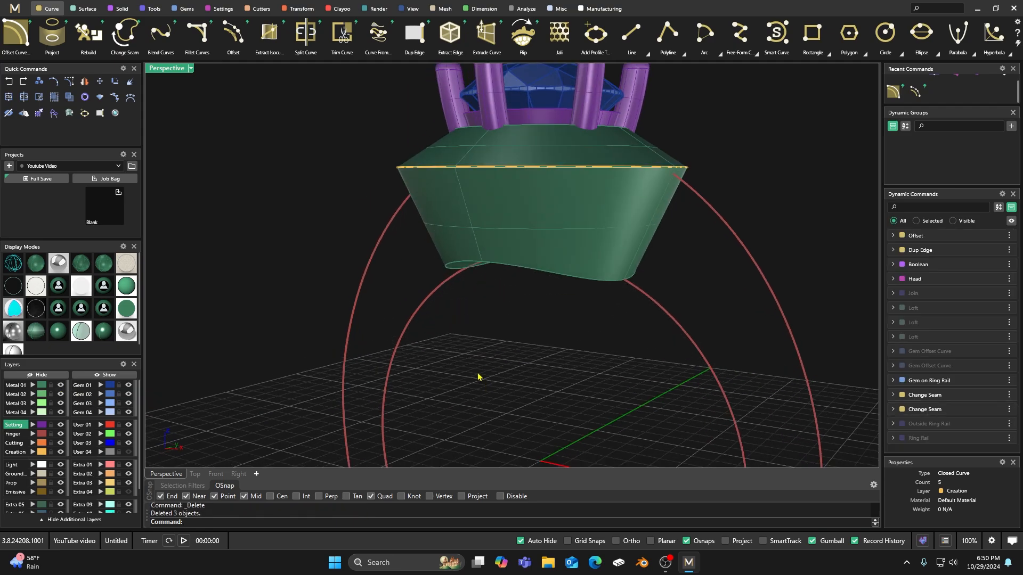
Step: Duplicate the outer edge of the setting's curved bottom as a new curve with Dup Edge
{"action": "left_click", "coordinate": [415, 33]}
{"action": "left_click", "coordinate": [488, 266]}
{"action": "key", "text": "Return"}
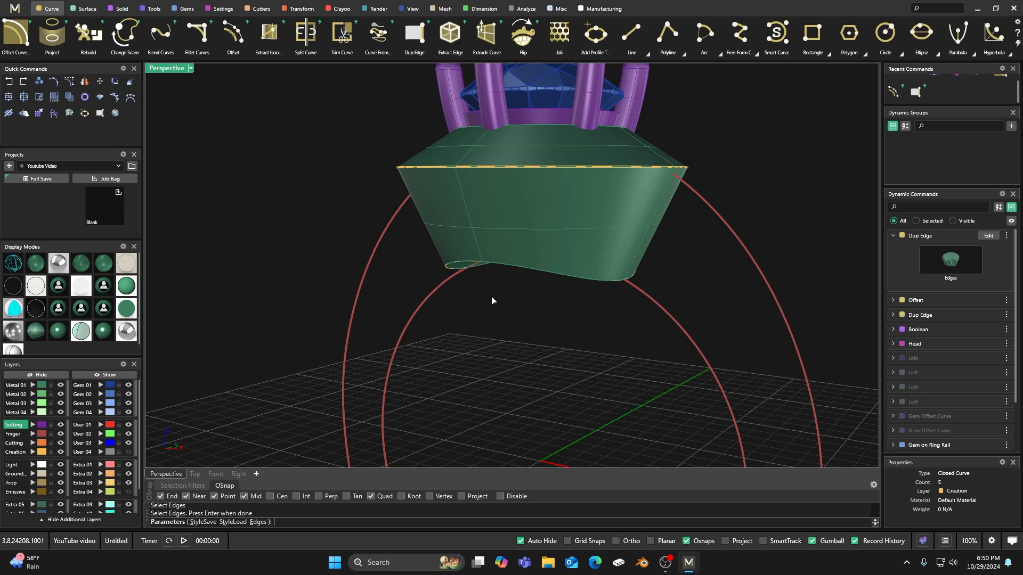
{"action": "key", "text": "Return"}
Step: Offset the newly duplicated bottom edge curve inward, with distance -0.7 mm and Sharp corner style
{"action": "left_click", "coordinate": [475, 265]}
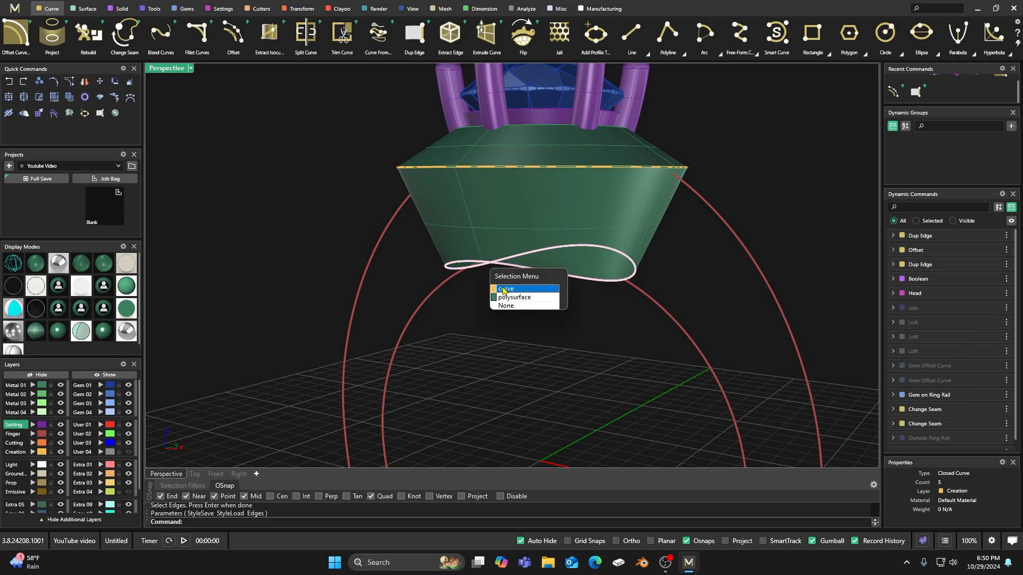
{"action": "left_click", "coordinate": [504, 289]}
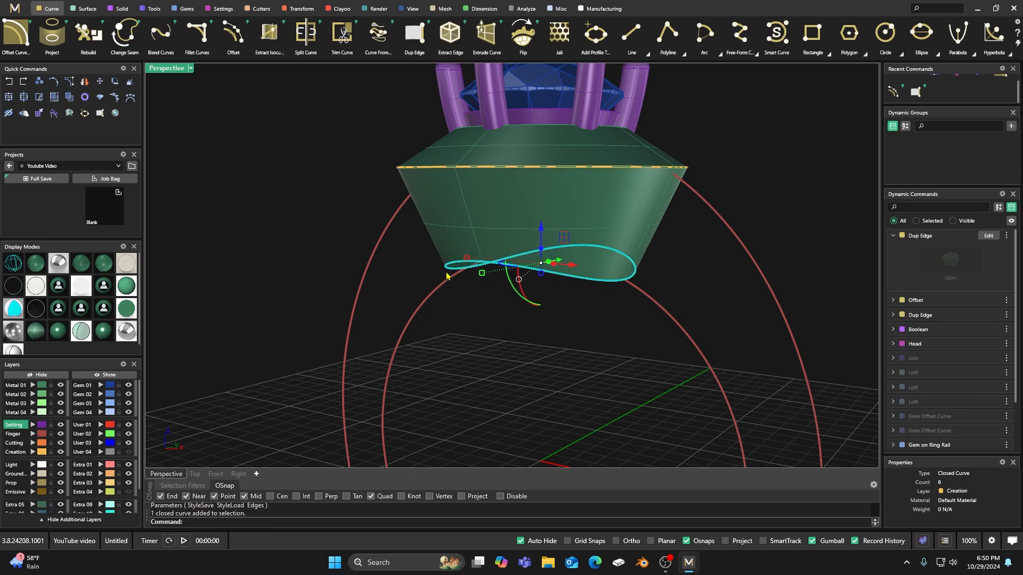
{"action": "left_click", "coordinate": [235, 39]}
{"action": "right_click_drag", "start_coordinate": [260, 179], "coordinate": [395, 274]}
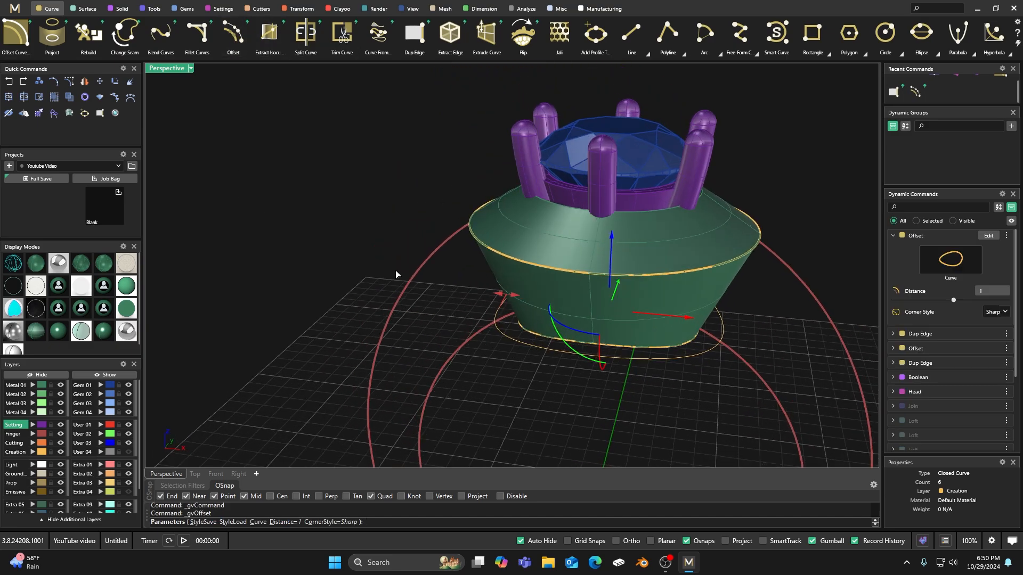
{"action": "left_click_drag", "start_coordinate": [503, 294], "coordinate": [544, 305]}
{"action": "right_click", "coordinate": [481, 300]}
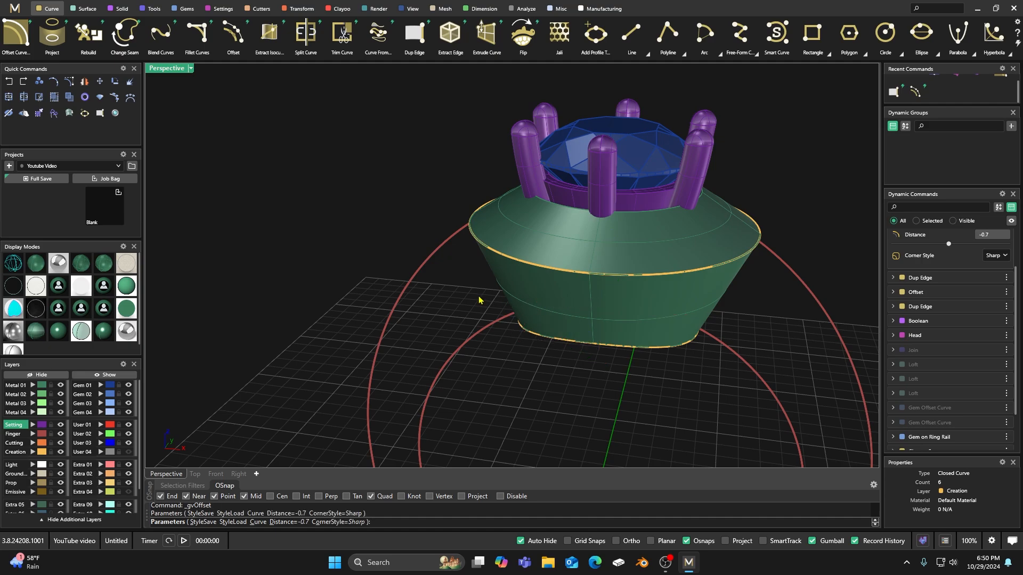
Step: Hide the Metal 01 layer and move the two outer edge curves, upper and lower, to the User 04 layer
{"action": "right_click_drag", "start_coordinate": [509, 386], "coordinate": [438, 271]}
{"action": "left_click", "coordinate": [60, 385]}
{"action": "left_click", "coordinate": [414, 224]}
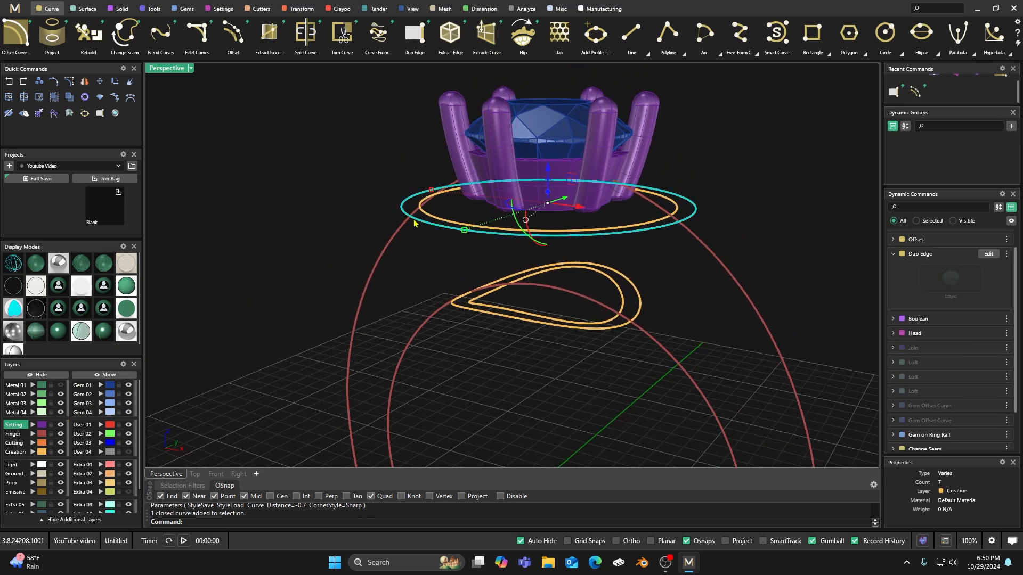
{"action": "right_click_drag", "start_coordinate": [474, 315], "coordinate": [455, 349]}
{"action": "left_click", "coordinate": [455, 335], "text": "shift"}
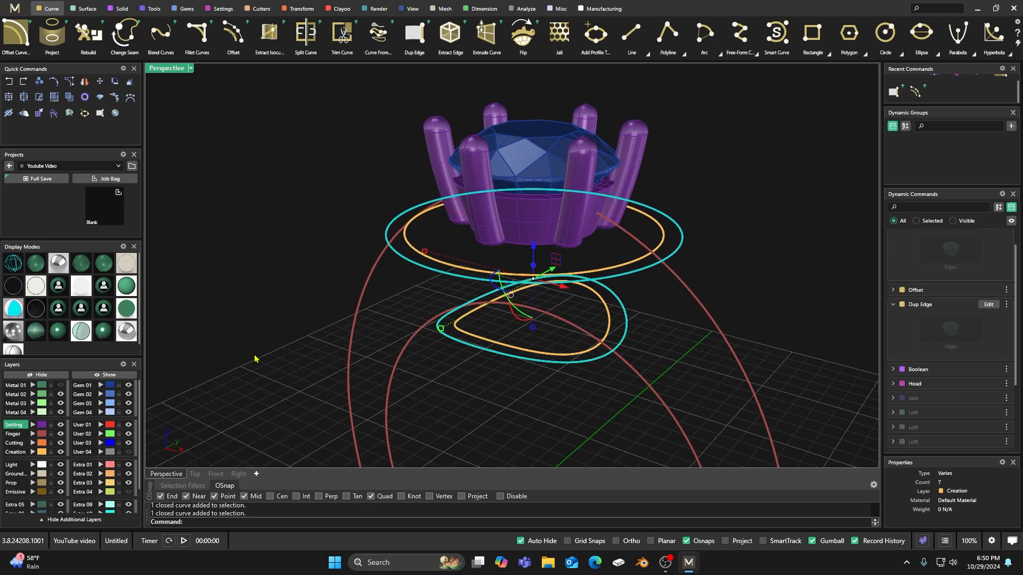
{"action": "left_click", "coordinate": [100, 452]}
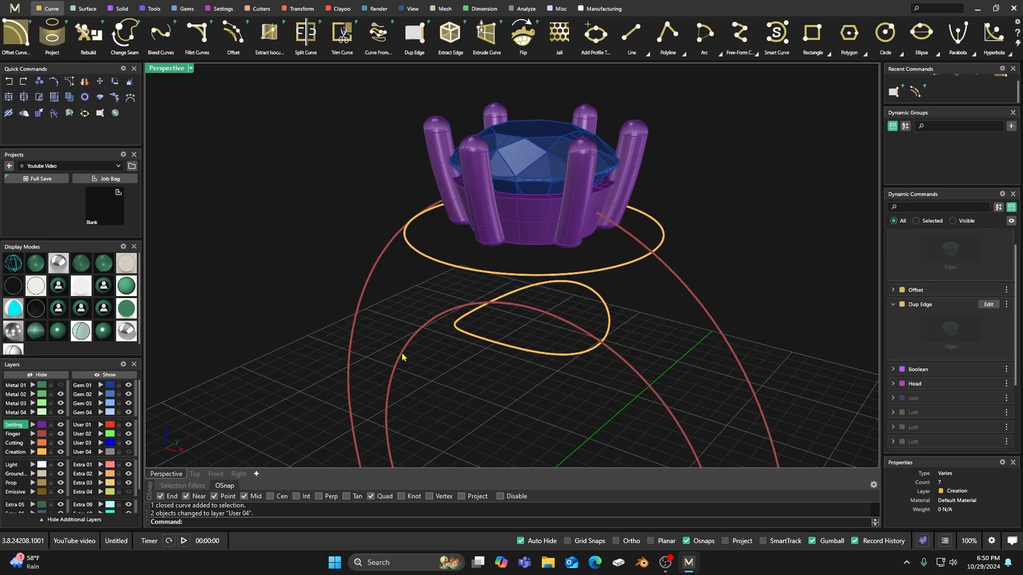
Step: Loft a surface between the upper and lower inner offset curves with Loft Normal type, Closed off and Automatically Position Seams off
{"action": "right_click_drag", "start_coordinate": [404, 355], "coordinate": [462, 339]}
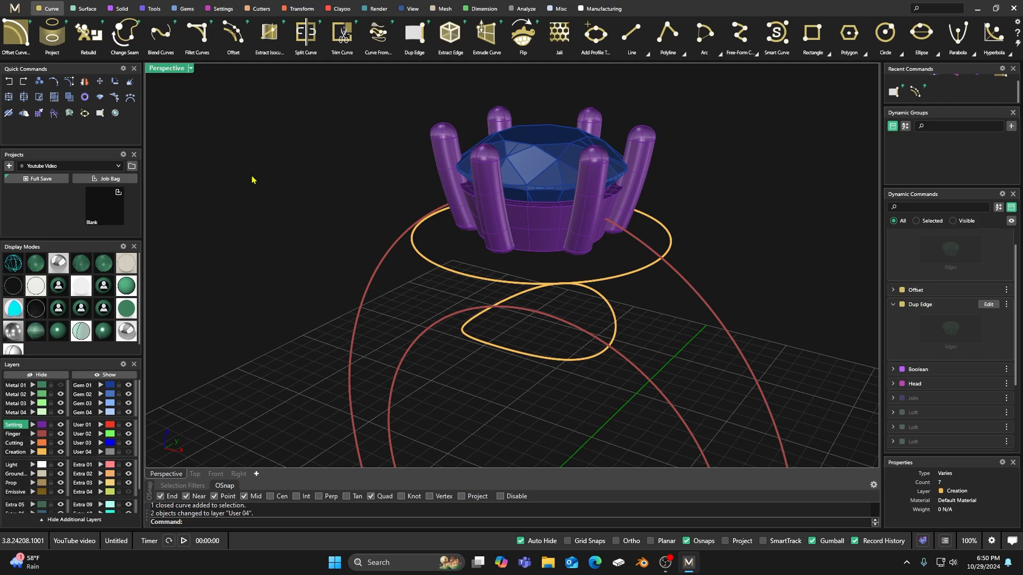
{"action": "left_click", "coordinate": [85, 9]}
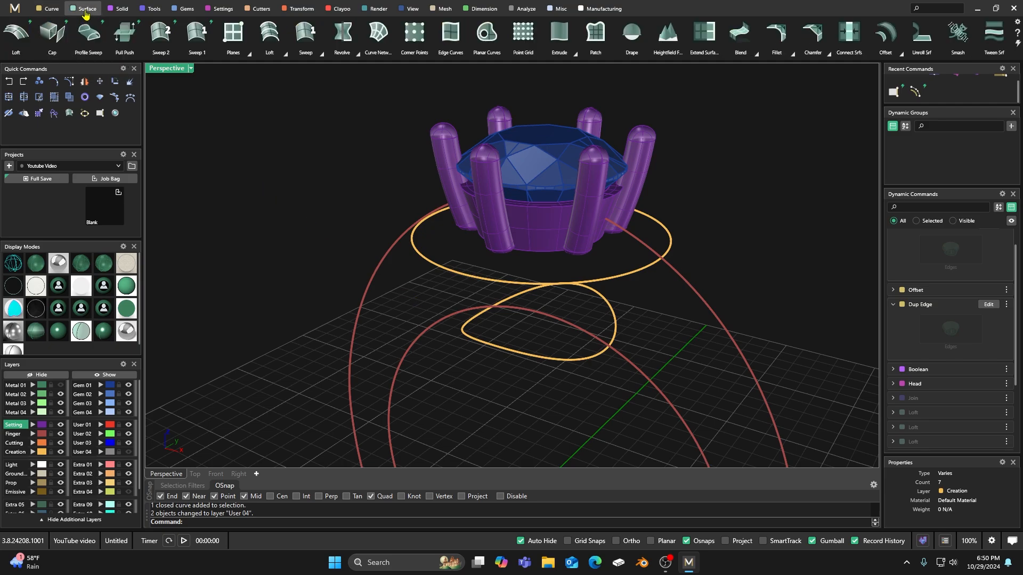
{"action": "left_click", "coordinate": [16, 33]}
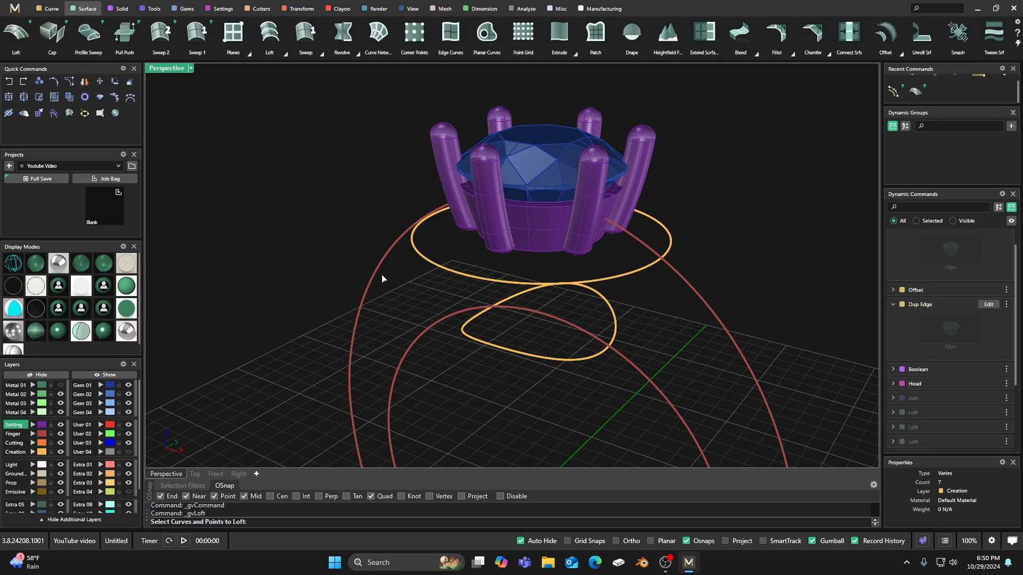
{"action": "left_click", "coordinate": [444, 270]}
{"action": "left_click", "coordinate": [471, 340]}
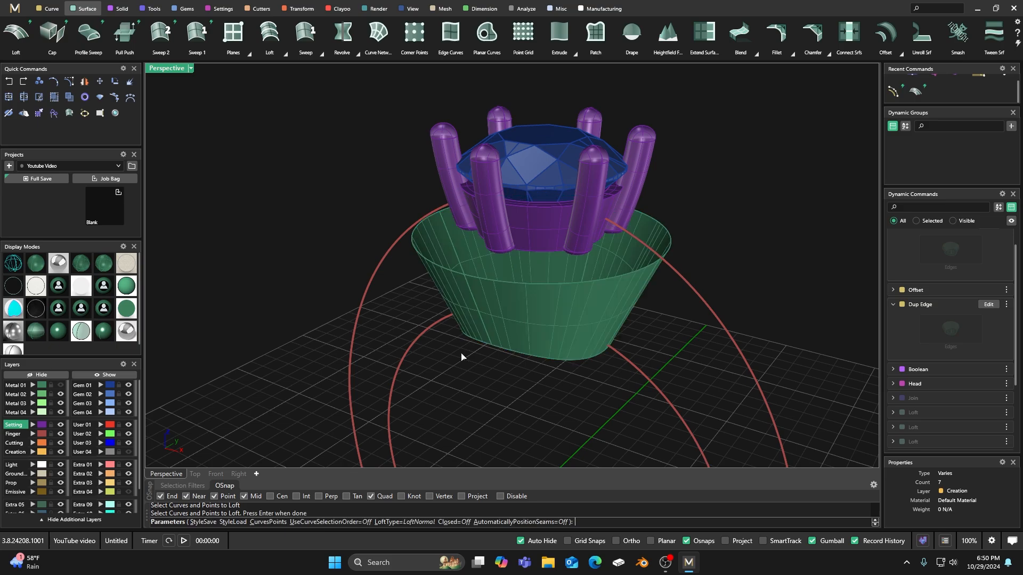
{"action": "right_click_drag", "start_coordinate": [464, 359], "coordinate": [485, 308]}
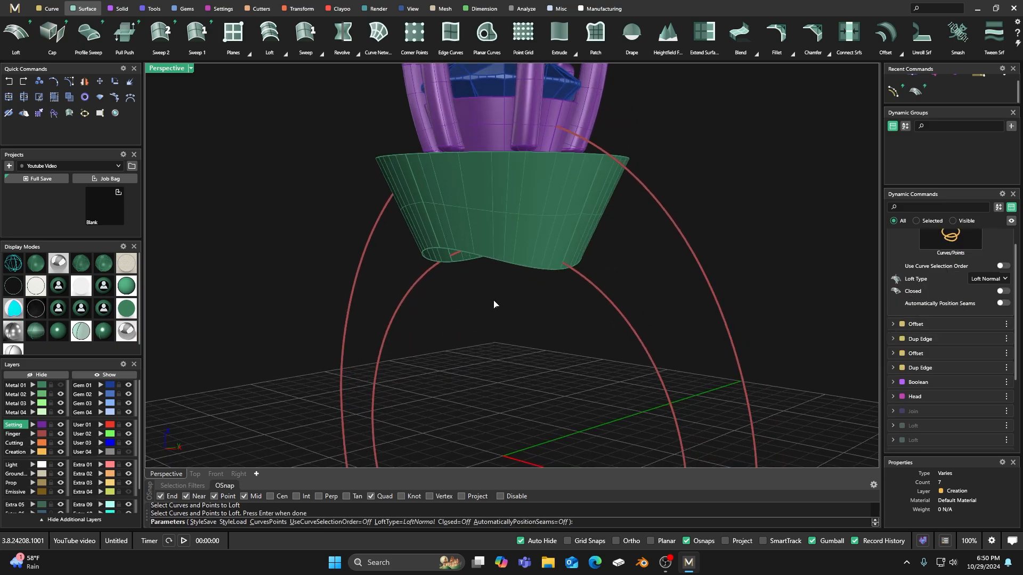
{"action": "key", "text": "Escape"}
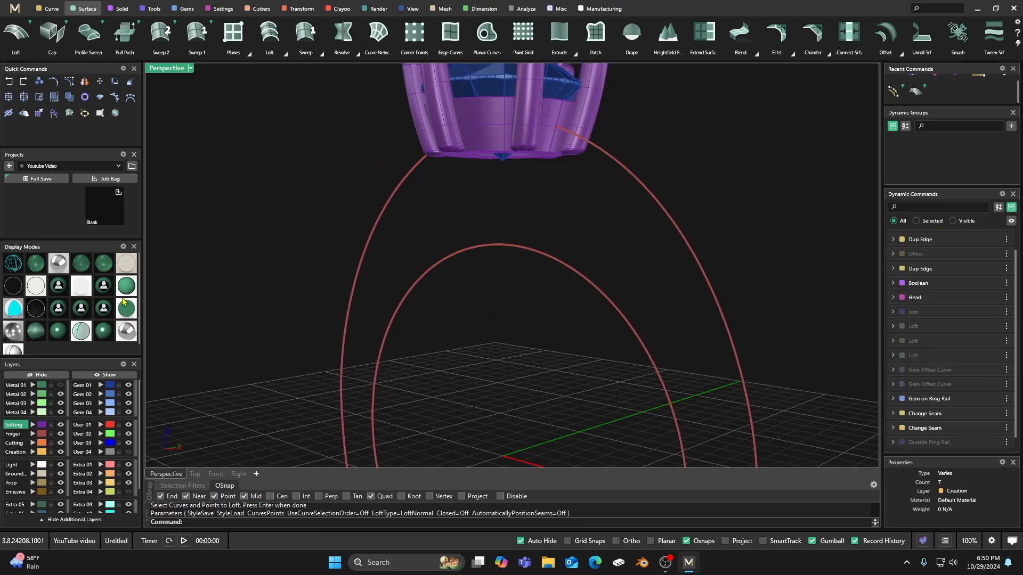
Step: Complete the inner loft, then move the outer closed setting body to the Metal 04 layer
{"action": "key", "text": "Return"}
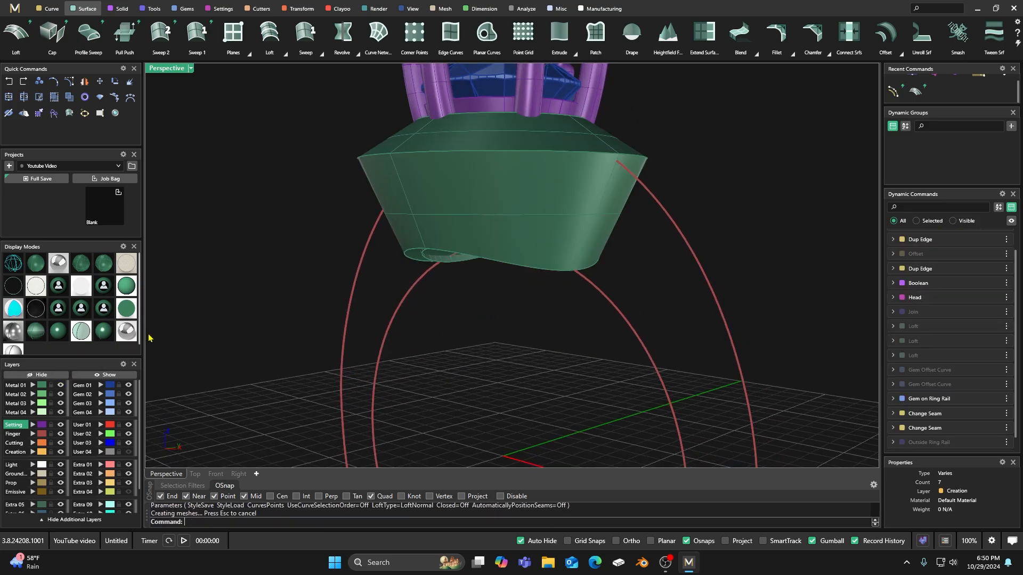
{"action": "left_click", "coordinate": [391, 176]}
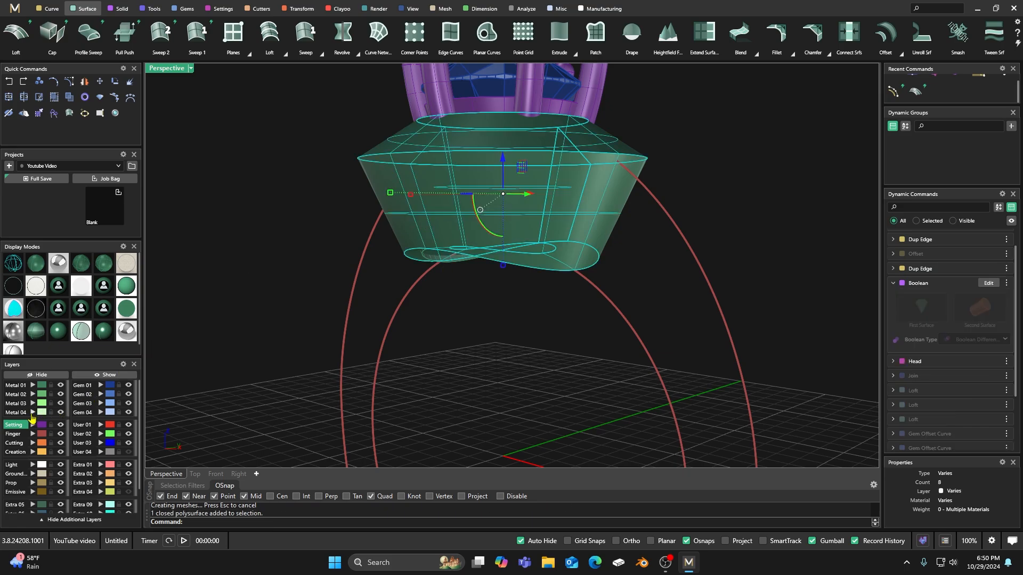
{"action": "left_click", "coordinate": [33, 413]}
{"action": "right_click_drag", "start_coordinate": [475, 300], "coordinate": [505, 261]}
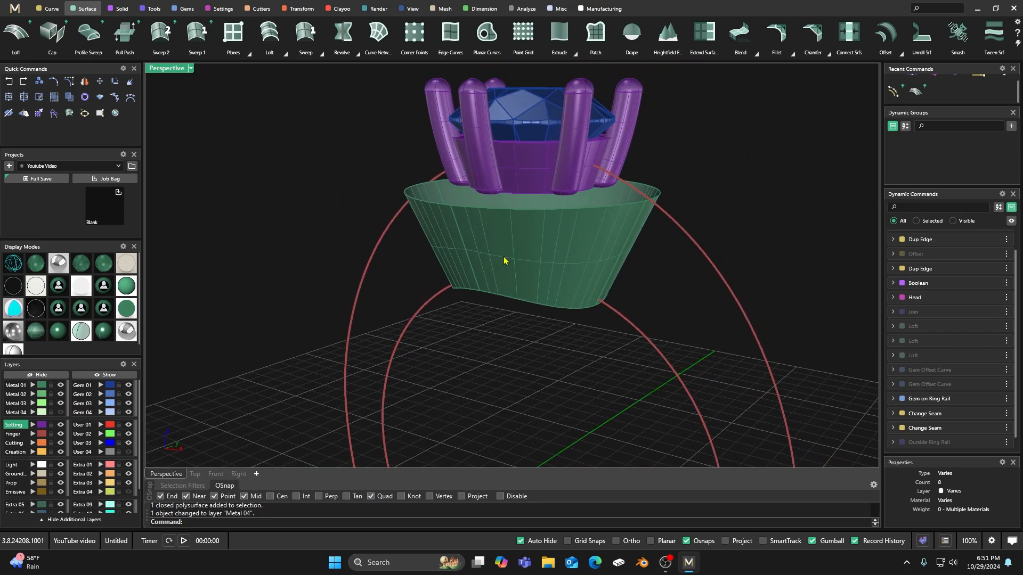
Step: Cap the openings of the inner lofted surface with the Cap command
{"action": "left_click", "coordinate": [505, 259]}
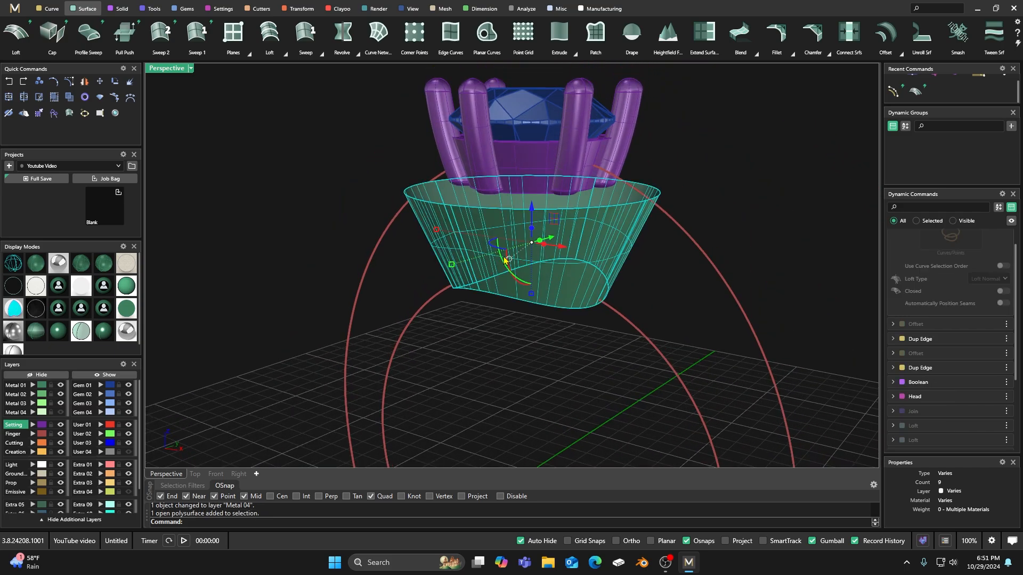
{"action": "left_click", "coordinate": [52, 32]}
{"action": "mouse_move", "coordinate": [482, 349]}
{"action": "right_mouse_down"}
{"action": "mouse_move", "coordinate": [506, 292]}
{"action": "mouse_move", "coordinate": [477, 334]}
{"action": "right_mouse_up"}
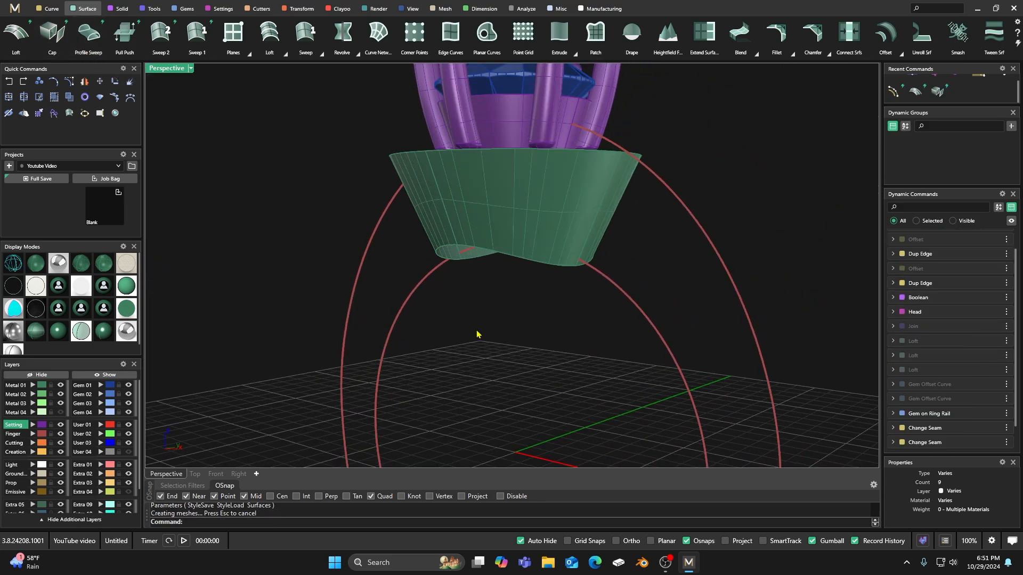
Step: Examine how the inner ring rail passes the curved bottom of the inner lofted surface
{"action": "left_click", "coordinate": [606, 281]}
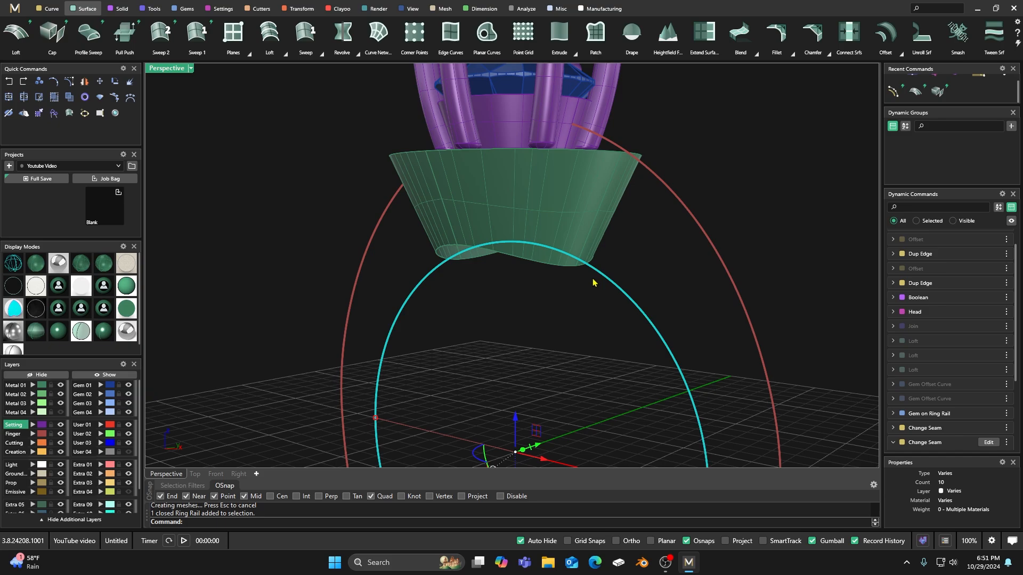
{"action": "left_click", "coordinate": [51, 8]}
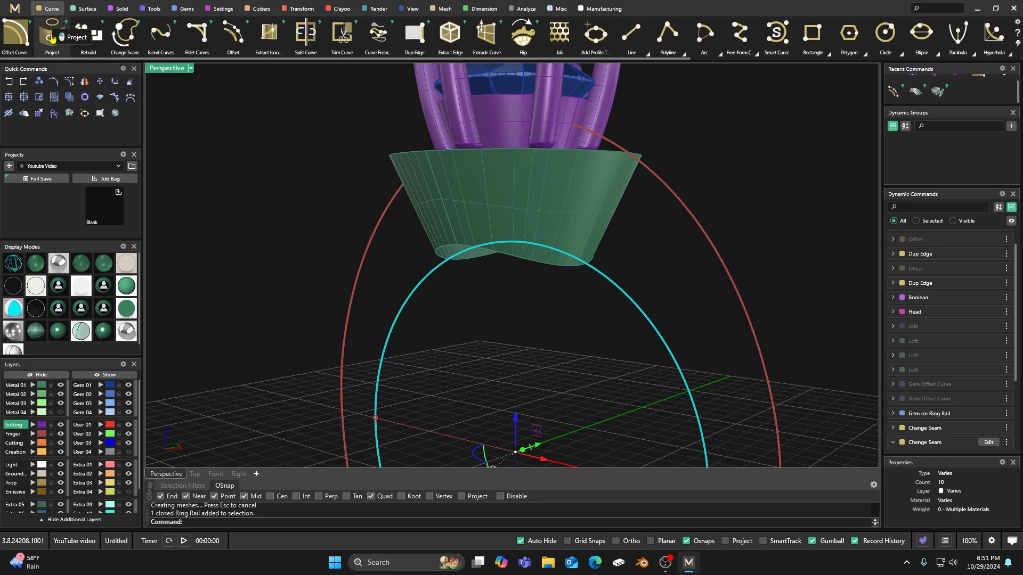
{"action": "right_click_drag", "start_coordinate": [443, 270], "coordinate": [468, 274]}
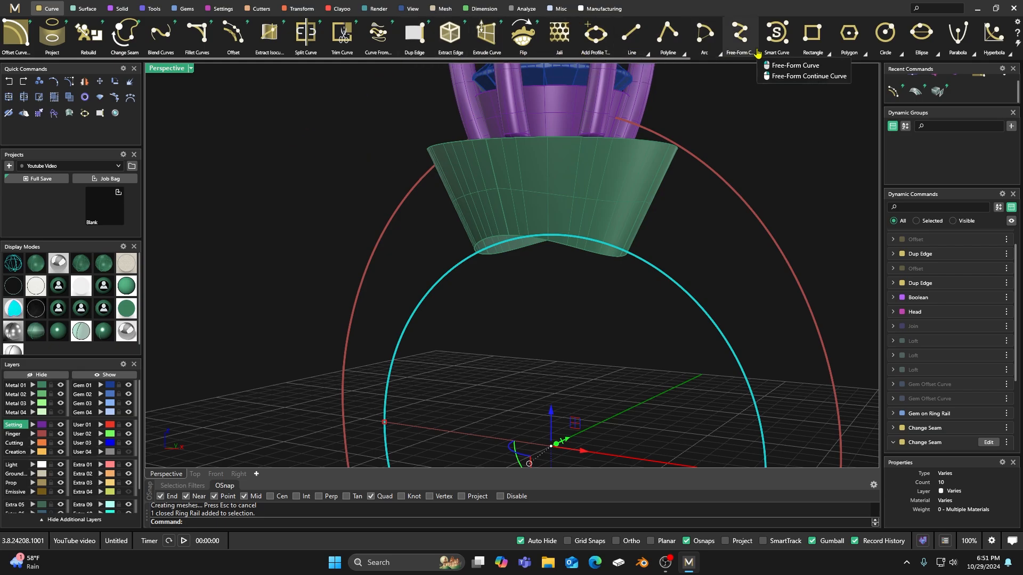
{"action": "right_click_drag", "start_coordinate": [590, 303], "coordinate": [574, 287]}
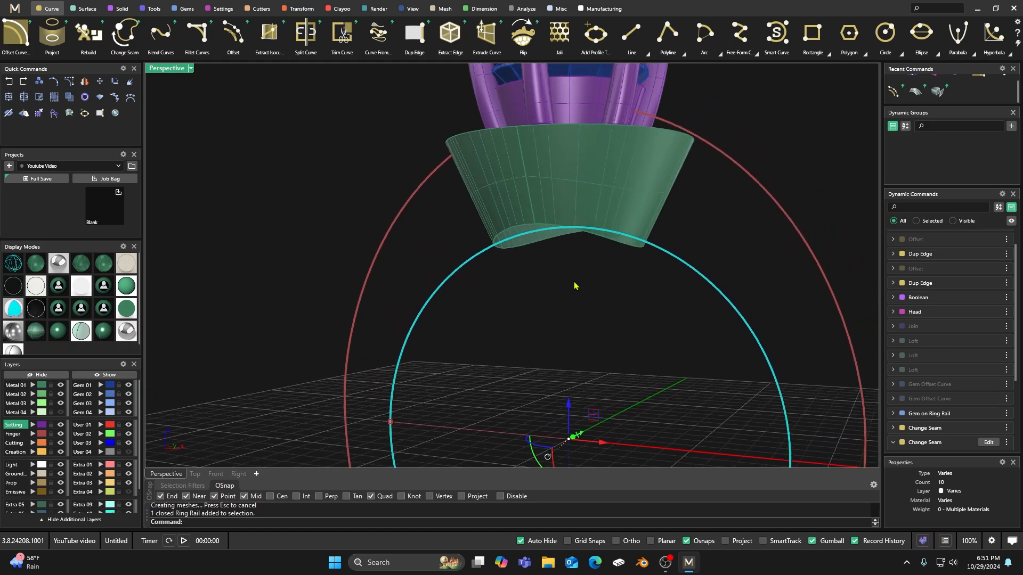
{"action": "scroll", "coordinate": [477, 193], "scroll_direction": "down", "scroll_amount": 6}
{"action": "right_click_drag", "start_coordinate": [477, 194], "coordinate": [523, 229]}
{"action": "scroll", "coordinate": [559, 231], "scroll_direction": "up", "scroll_amount": 5}
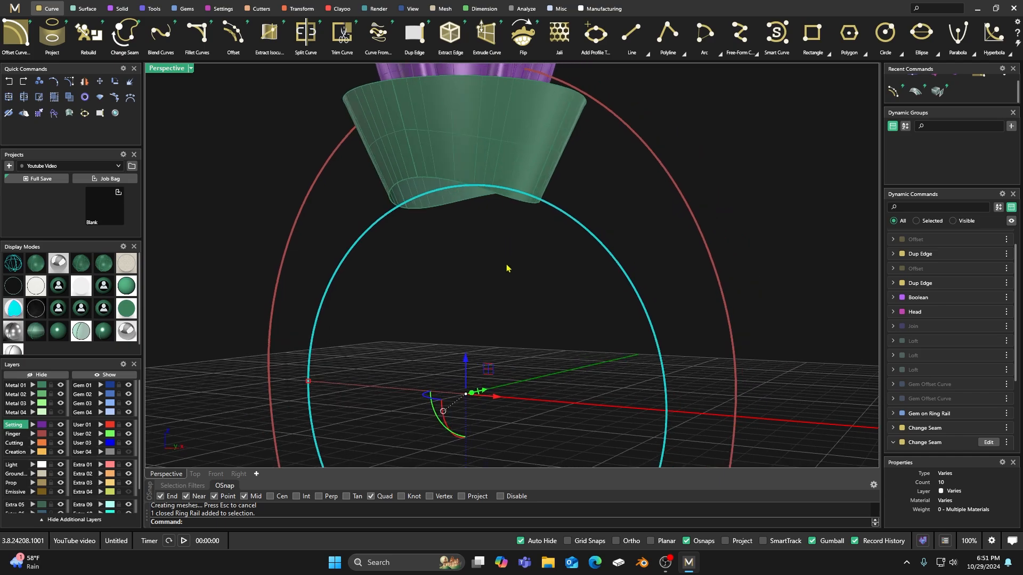
{"action": "right_click_drag", "start_coordinate": [522, 300], "coordinate": [491, 291]}
{"action": "scroll", "coordinate": [500, 259], "scroll_direction": "down", "scroll_amount": 6}
{"action": "scroll", "coordinate": [473, 342], "scroll_direction": "up", "scroll_amount": 4}
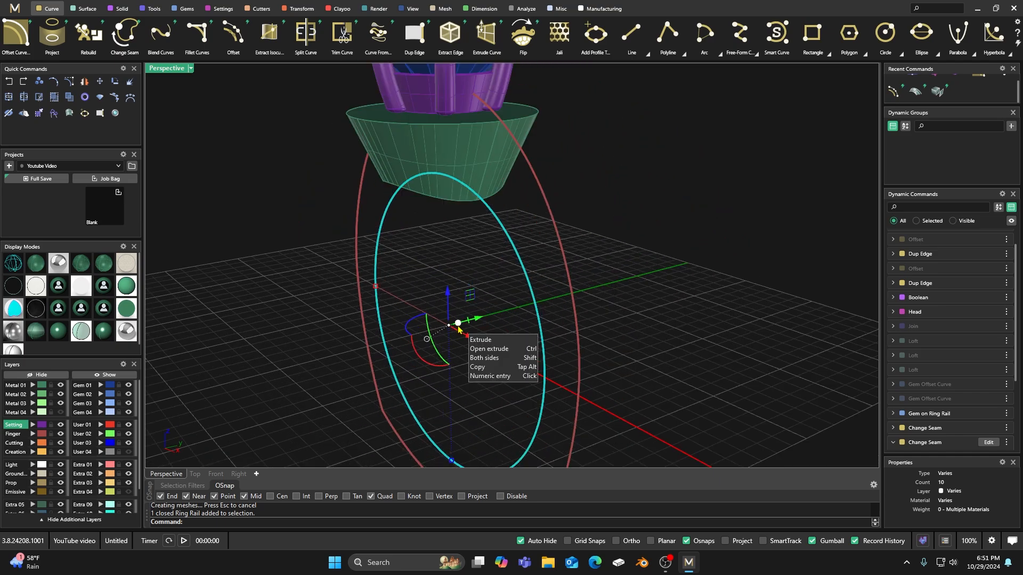
{"action": "right_click_drag", "start_coordinate": [411, 251], "coordinate": [507, 244]}
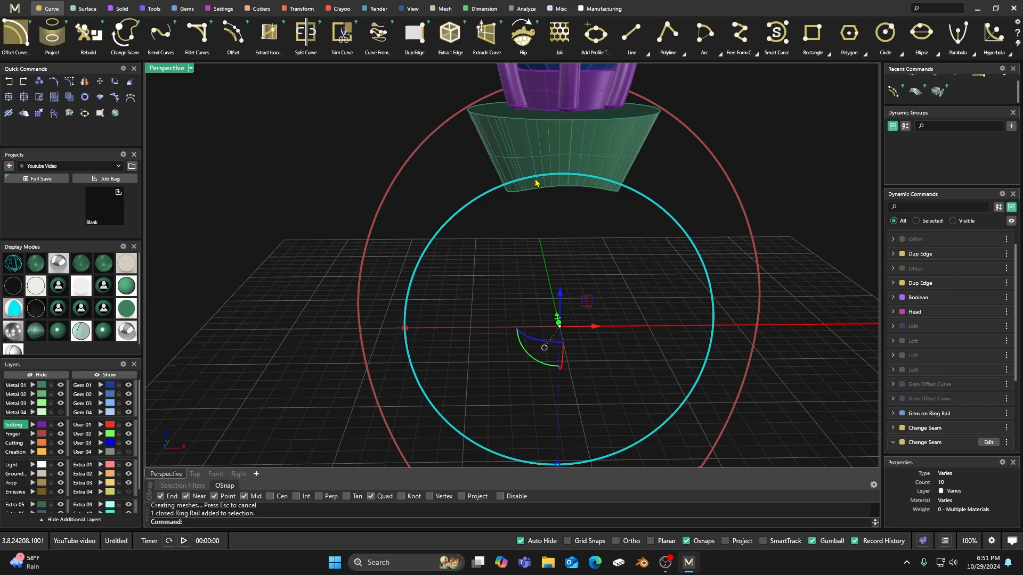
{"action": "left_click", "coordinate": [123, 9]}
{"action": "scroll", "coordinate": [242, 40], "scroll_direction": "down", "scroll_amount": 3}
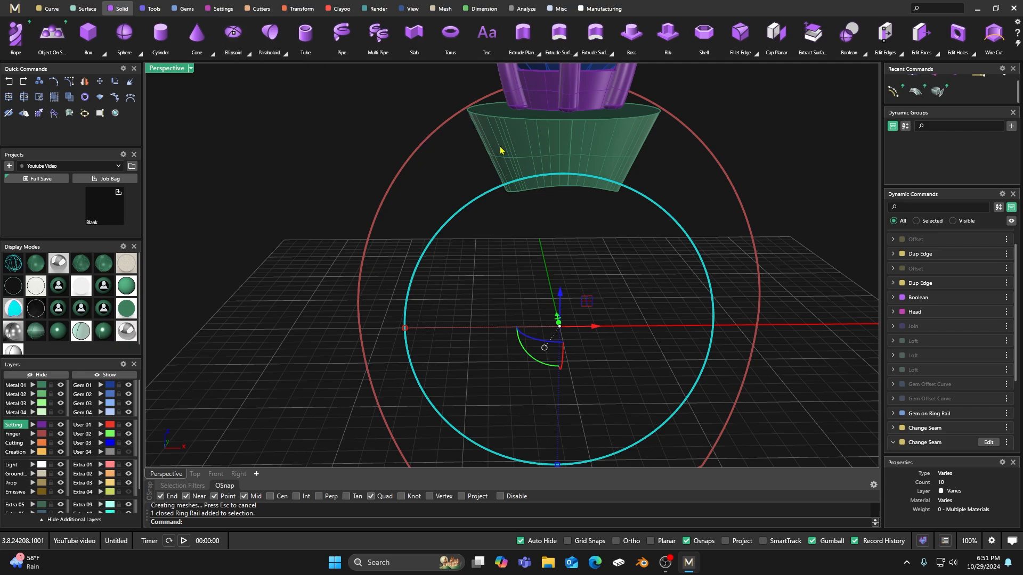
{"action": "key", "text": "Escape"}
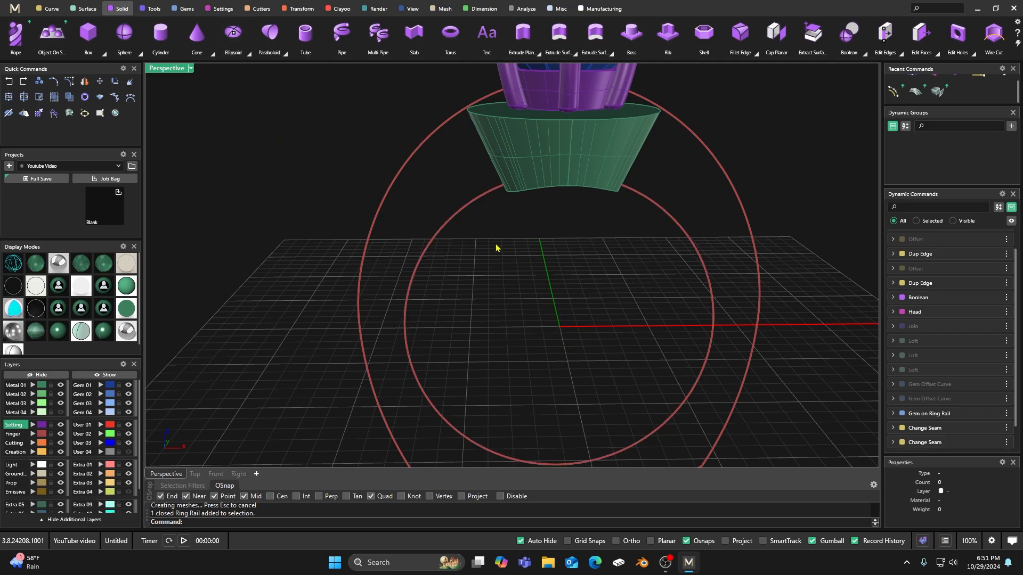
Step: Offset the inner ring rail inward through the lofted surface's lower corner and move the offset curve to the Creation layer
{"action": "right_click_drag", "start_coordinate": [498, 247], "coordinate": [517, 155]}
{"action": "scroll", "coordinate": [517, 155], "scroll_direction": "up", "scroll_amount": 2}
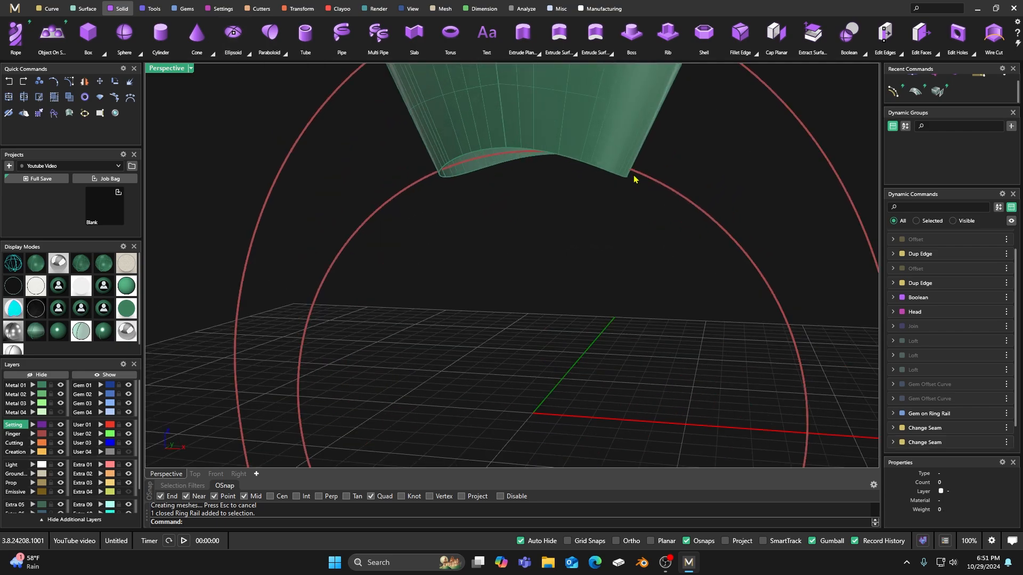
{"action": "left_click", "coordinate": [656, 186]}
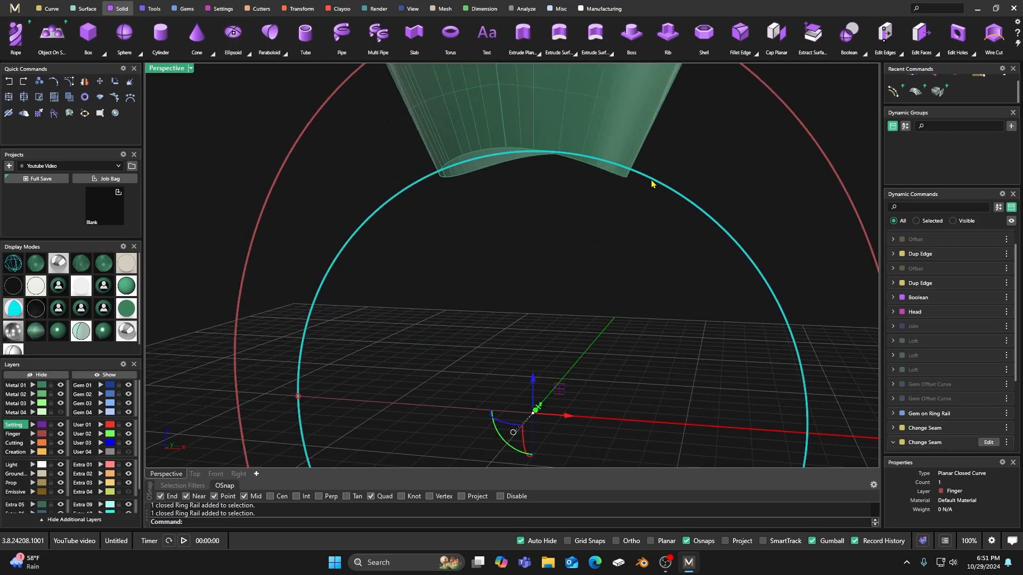
{"action": "left_click", "coordinate": [49, 9]}
{"action": "scroll", "coordinate": [910, 47], "scroll_direction": "down", "scroll_amount": 6}
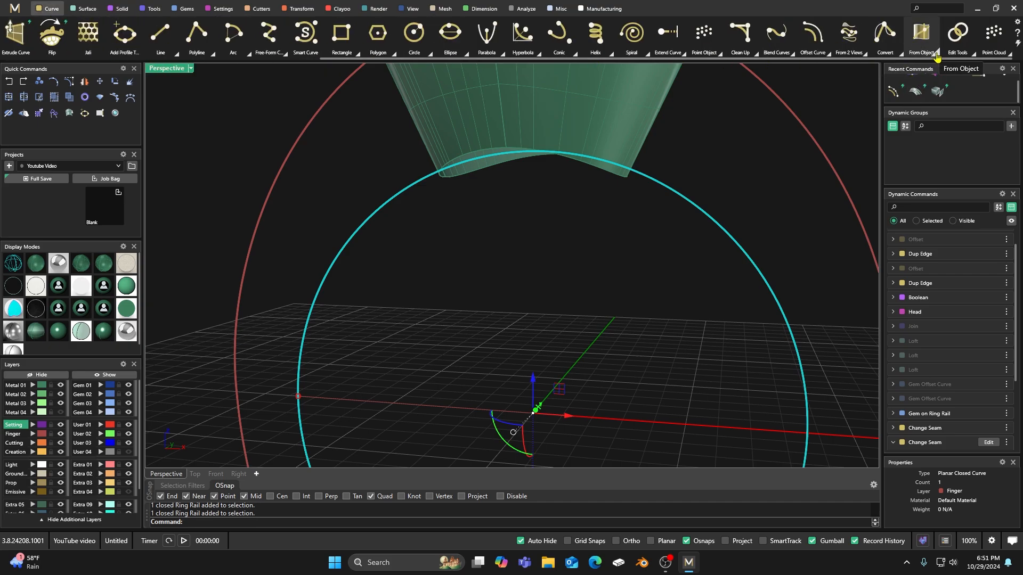
{"action": "left_click", "coordinate": [829, 55]}
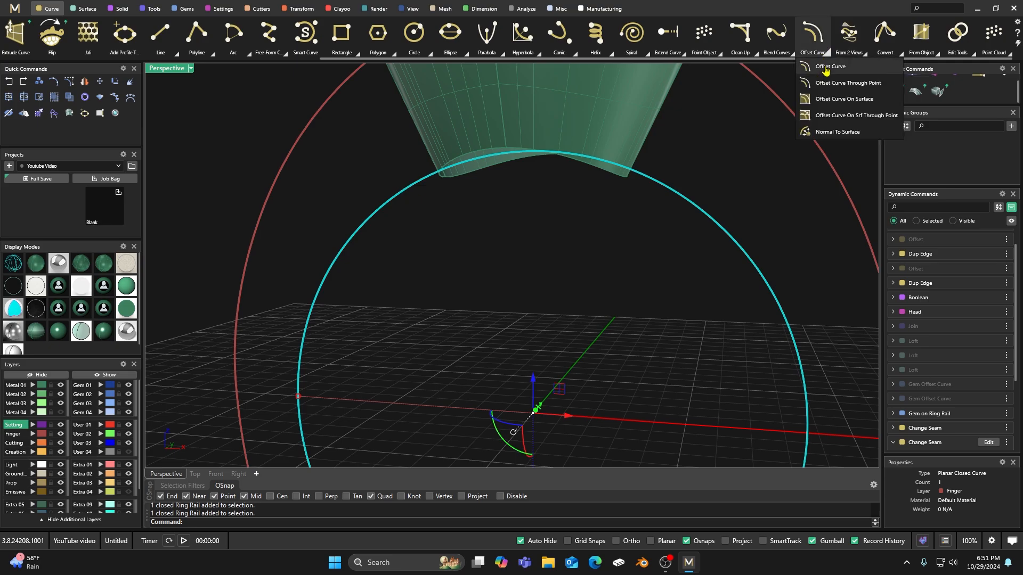
{"action": "left_click", "coordinate": [827, 85]}
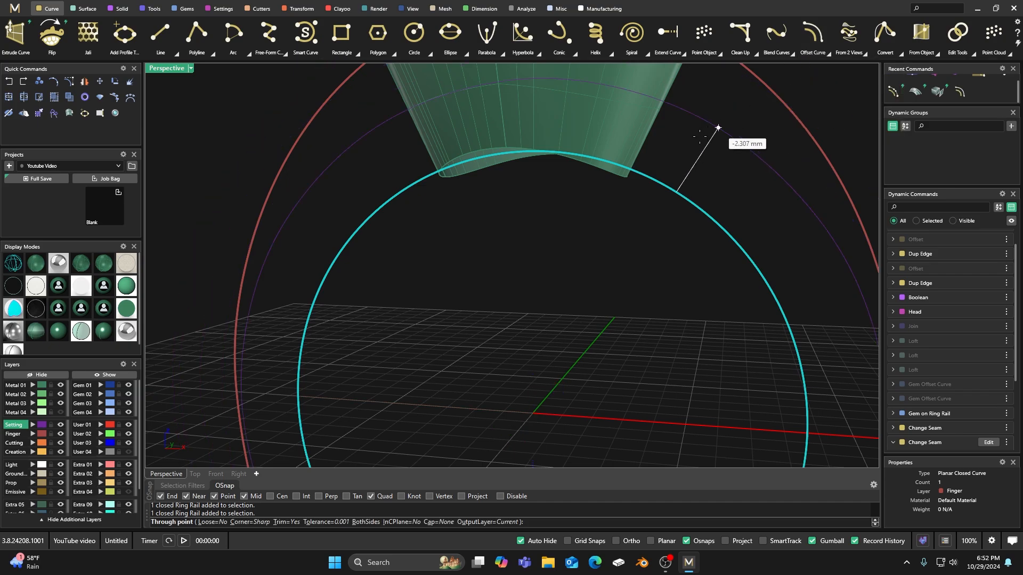
{"action": "left_click", "coordinate": [626, 182]}
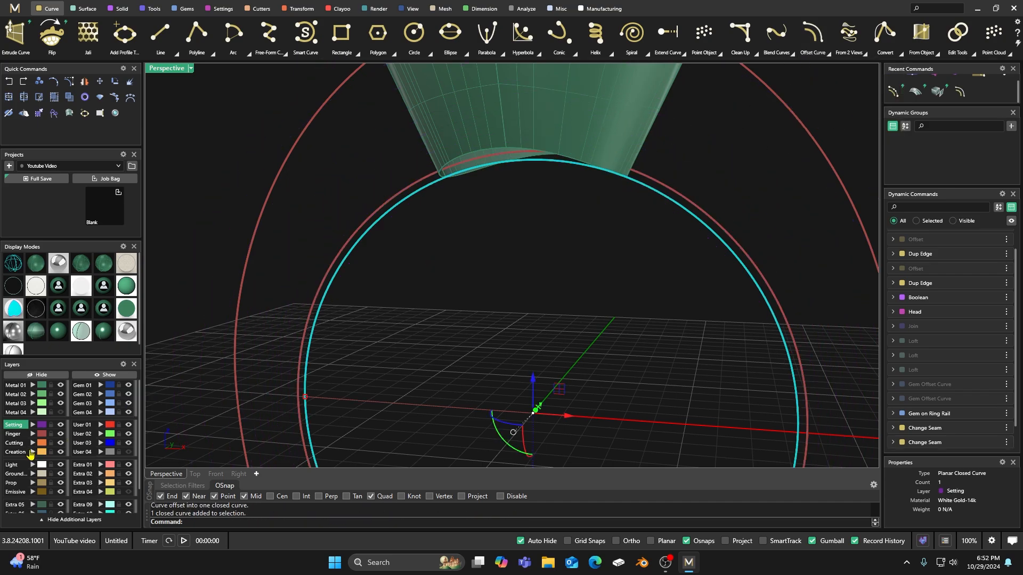
{"action": "left_click", "coordinate": [32, 452]}
{"action": "left_click", "coordinate": [450, 311]}
Step: Check the offset curve against the bottom edge of the lofted surface, then delete the curve
{"action": "right_click_drag", "start_coordinate": [466, 269], "coordinate": [522, 217]}
{"action": "scroll", "coordinate": [527, 195], "scroll_direction": "up", "scroll_amount": 3}
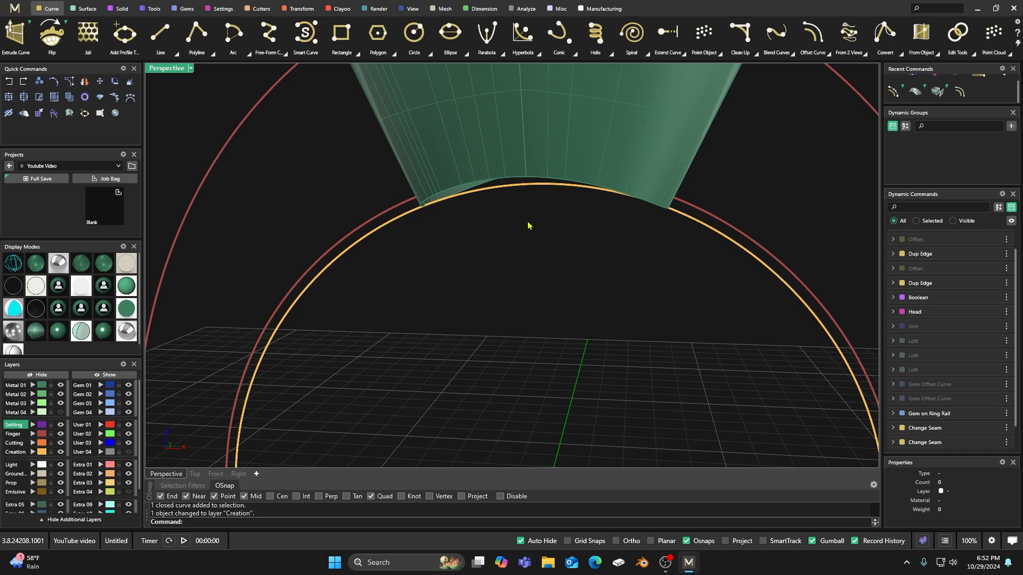
{"action": "scroll", "coordinate": [528, 226], "scroll_direction": "up", "scroll_amount": 3}
{"action": "scroll", "coordinate": [535, 208], "scroll_direction": "down", "scroll_amount": 2}
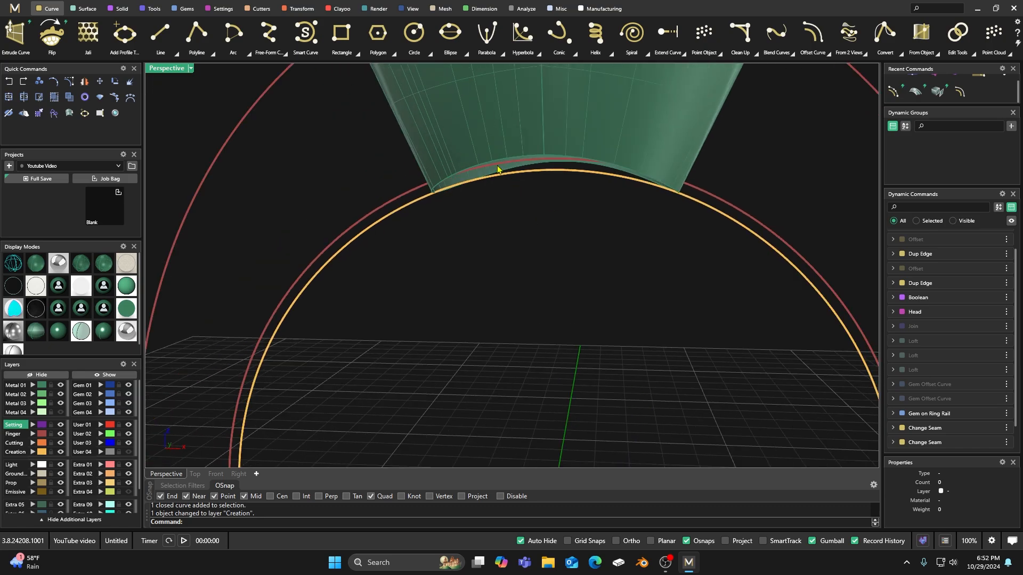
{"action": "mouse_move", "coordinate": [548, 221]}
{"action": "right_mouse_down"}
{"action": "mouse_move", "coordinate": [516, 226]}
{"action": "mouse_move", "coordinate": [538, 215]}
{"action": "right_mouse_up"}
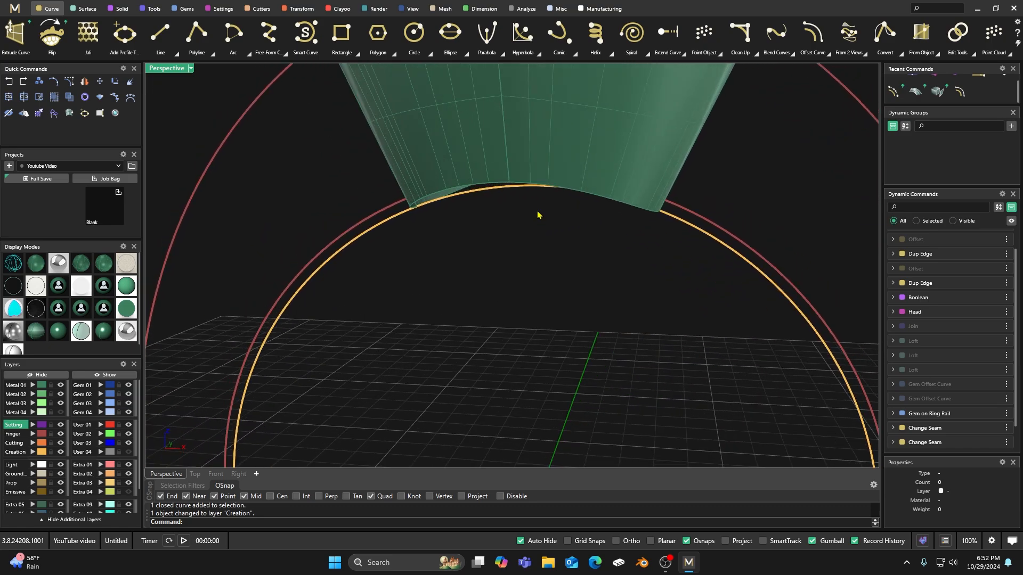
{"action": "left_click", "coordinate": [507, 191]}
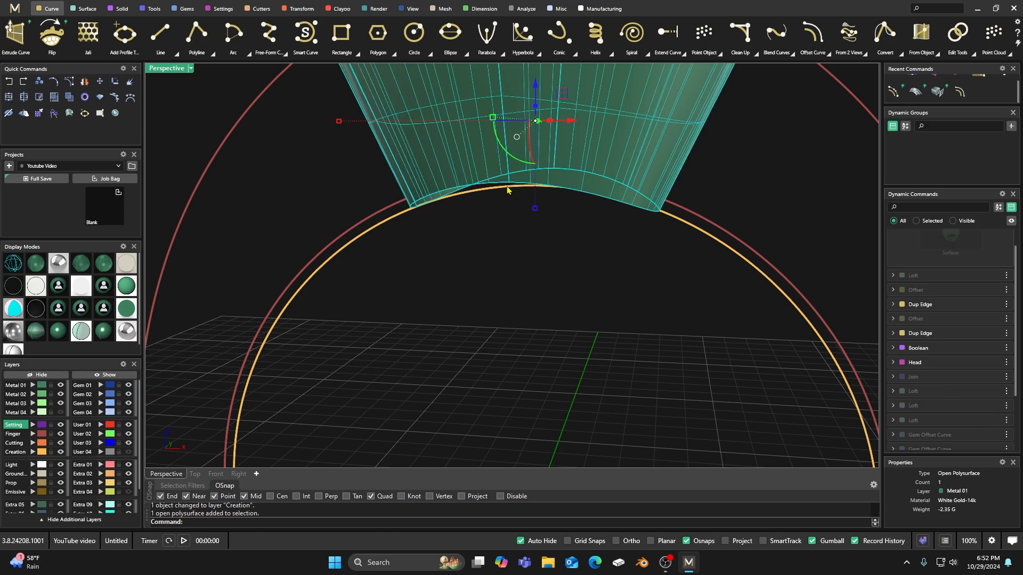
{"action": "left_click", "coordinate": [372, 233]}
{"action": "key", "text": "Delete"}
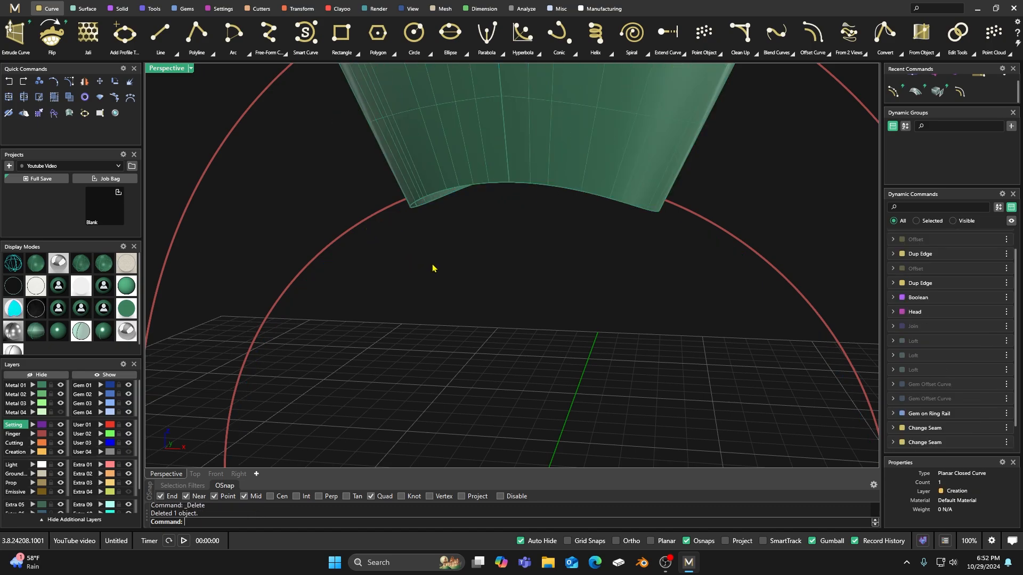
Step: Try to offset the inner ring rail through a snapped point at its top, using Offset Curve Through Point
{"action": "left_click", "coordinate": [702, 221]}
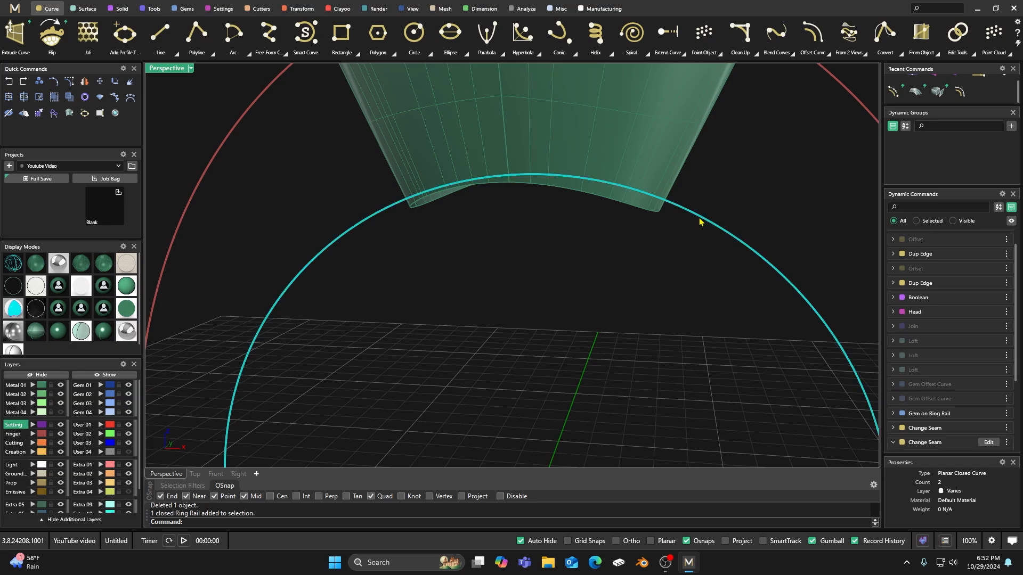
{"action": "left_click", "coordinate": [828, 52]}
{"action": "left_click", "coordinate": [822, 85]}
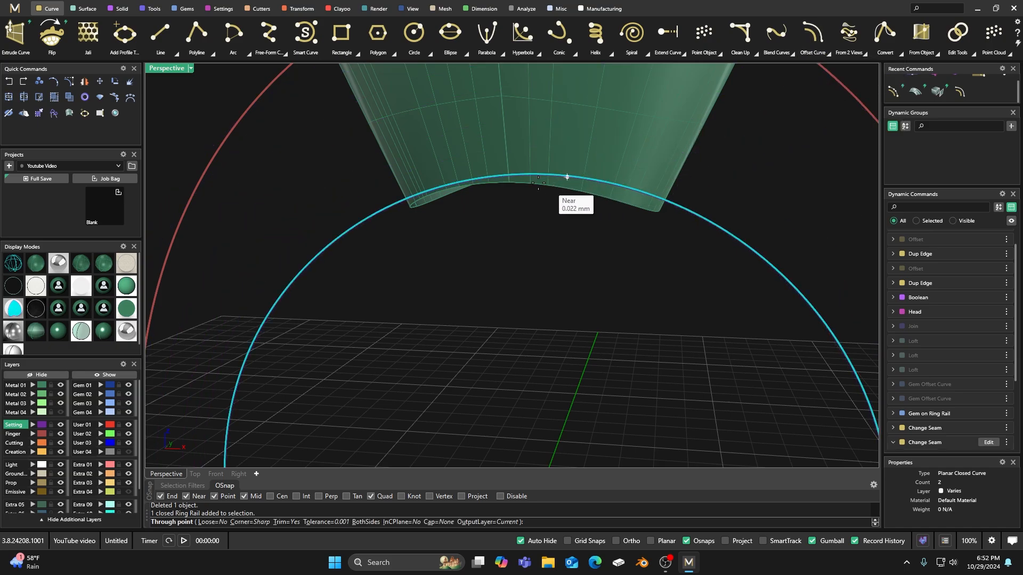
{"action": "right_click_drag", "start_coordinate": [504, 219], "coordinate": [519, 214]}
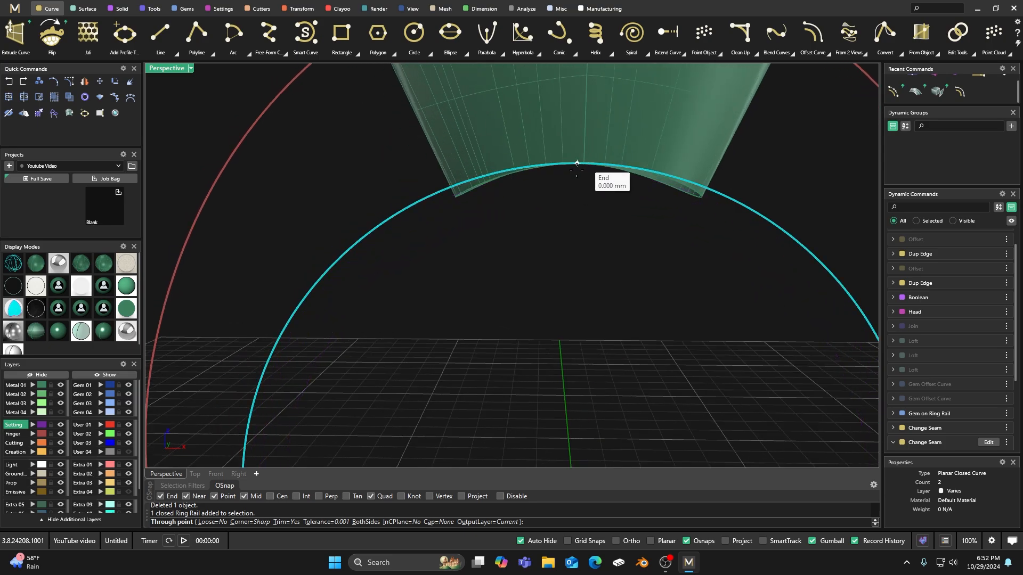
{"action": "right_click_drag", "start_coordinate": [581, 169], "coordinate": [539, 165]}
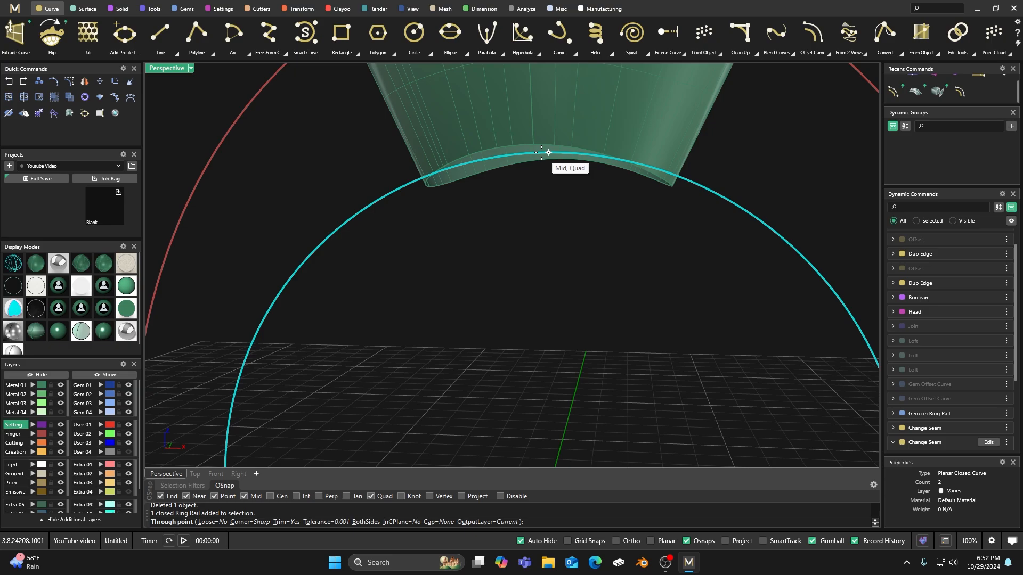
{"action": "left_click", "coordinate": [548, 153]}
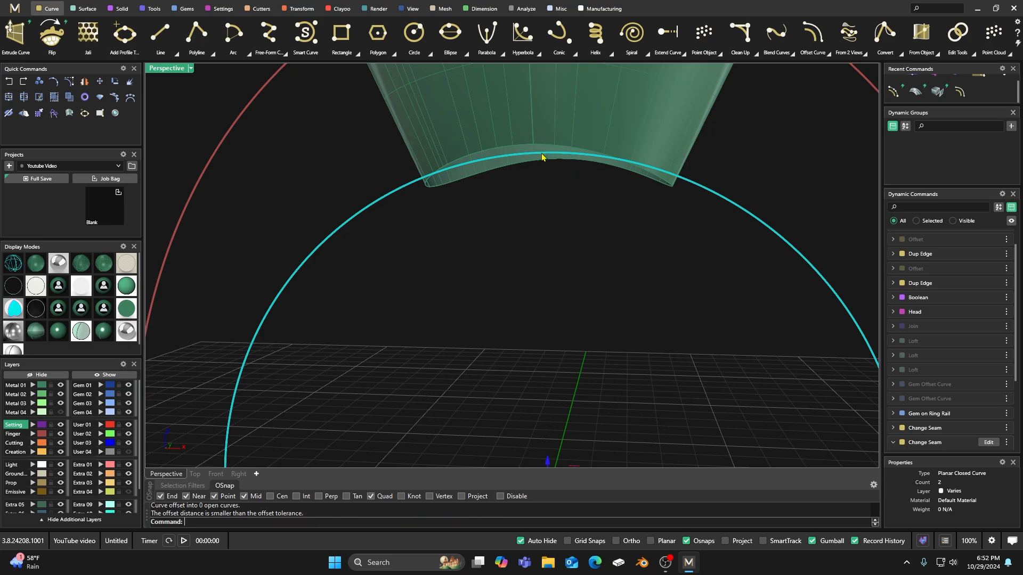
{"action": "right_click", "coordinate": [548, 228]}
{"action": "key", "text": "Escape"}
{"action": "key", "text": "Escape"}
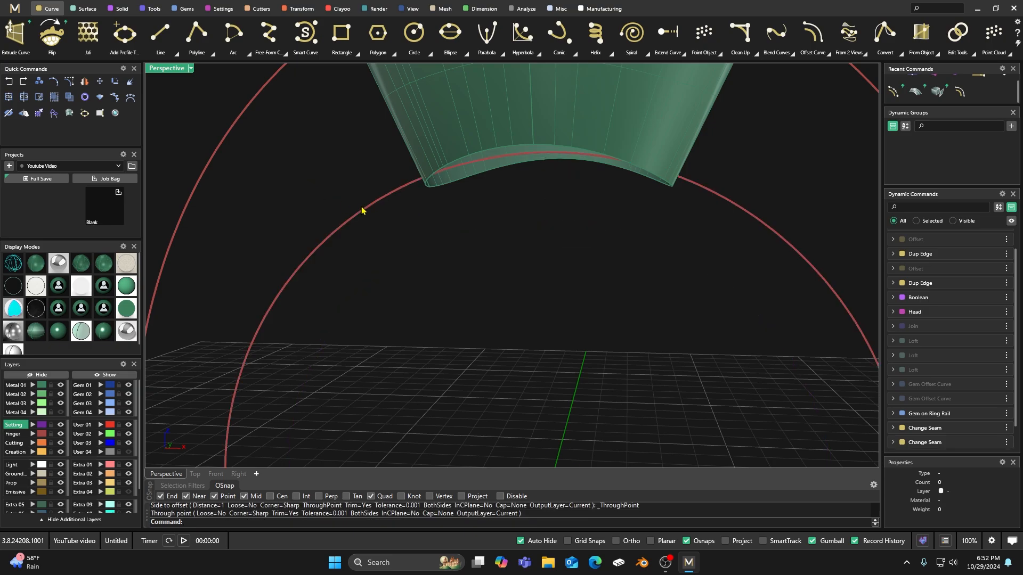
Step: Retry the through-point offset of the inner ring rail using the snapped quadrant point at the rail's top
{"action": "left_click", "coordinate": [368, 212]}
{"action": "left_click", "coordinate": [352, 199]}
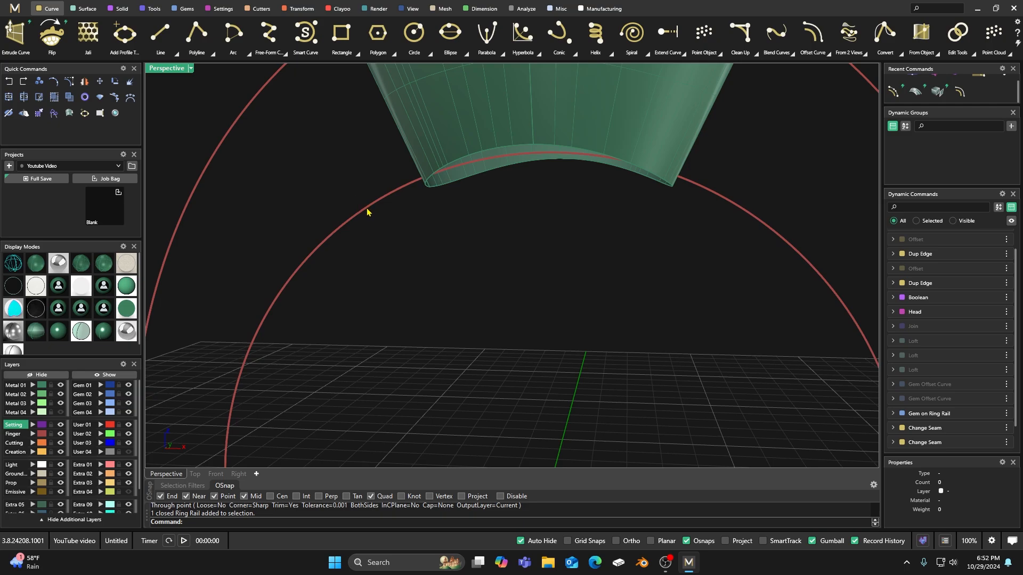
{"action": "left_click", "coordinate": [367, 212]}
{"action": "left_click", "coordinate": [359, 196]}
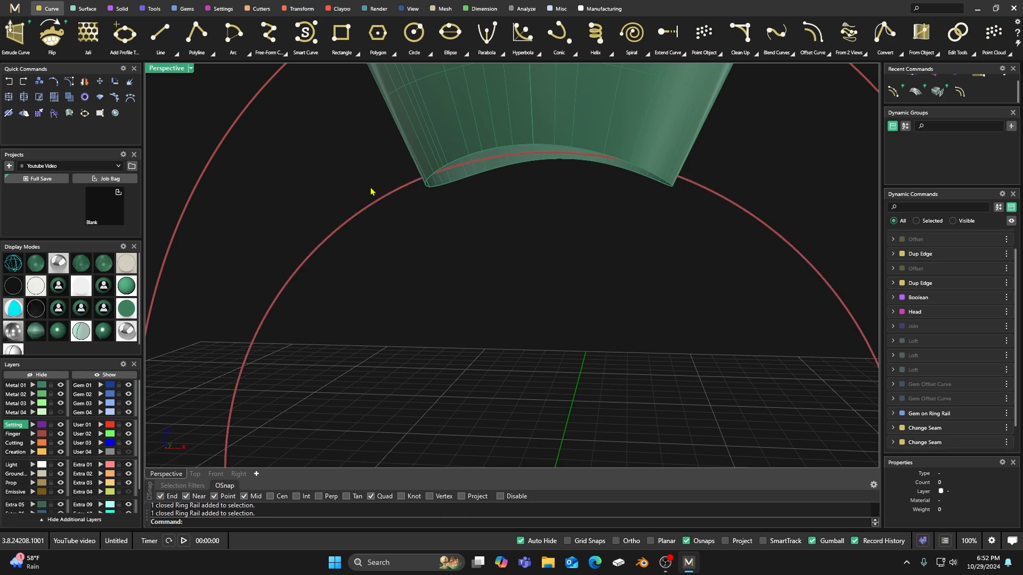
{"action": "left_click", "coordinate": [374, 204]}
{"action": "right_click", "coordinate": [416, 235]}
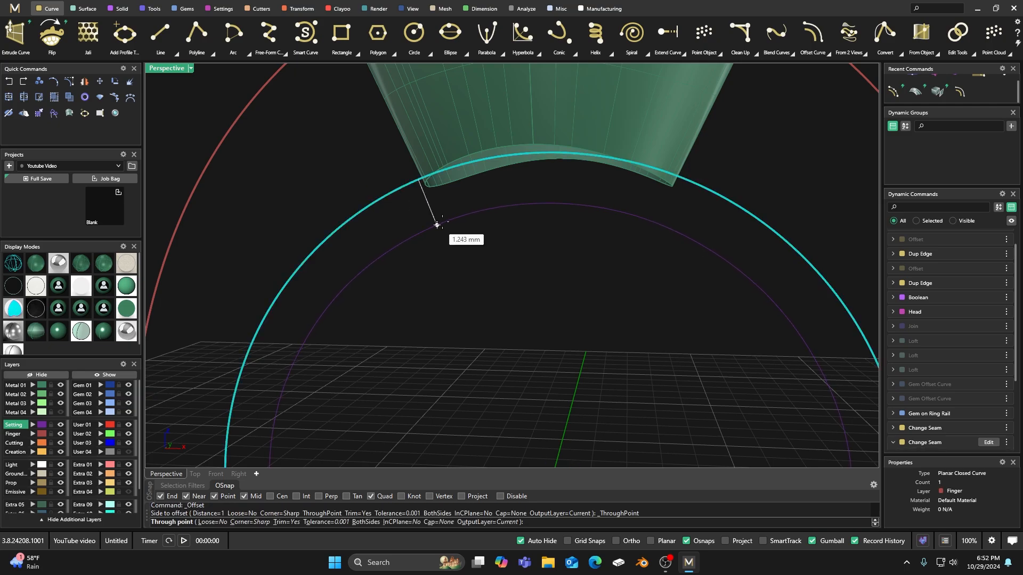
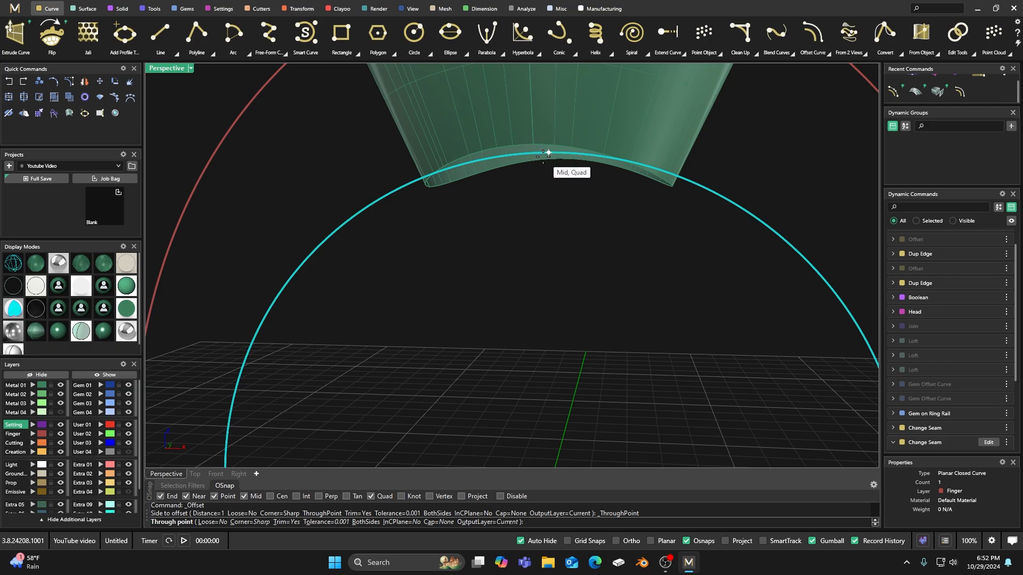
{"action": "left_click", "coordinate": [548, 153]}
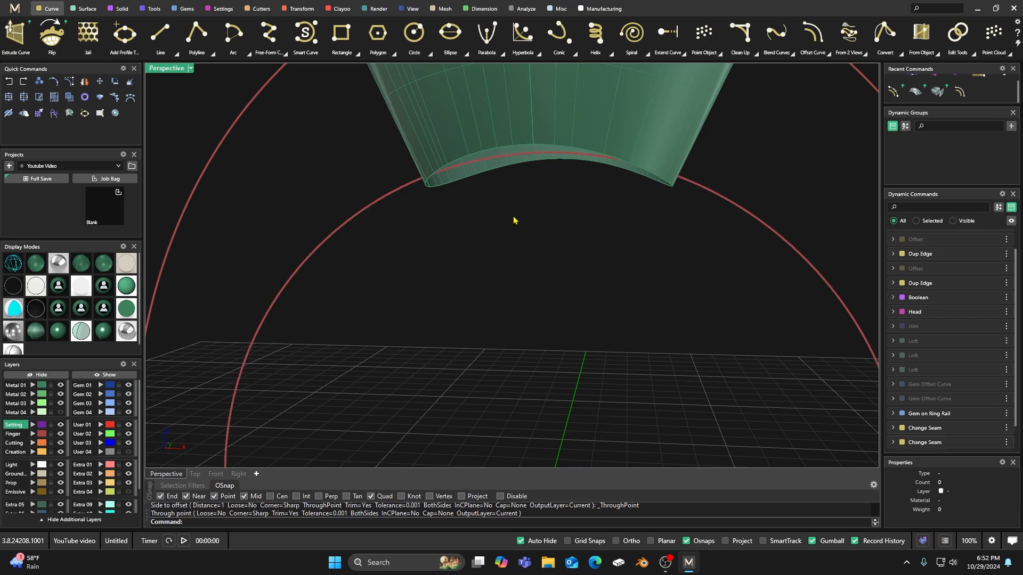
{"action": "left_click", "coordinate": [399, 191]}
{"action": "left_click", "coordinate": [409, 231]}
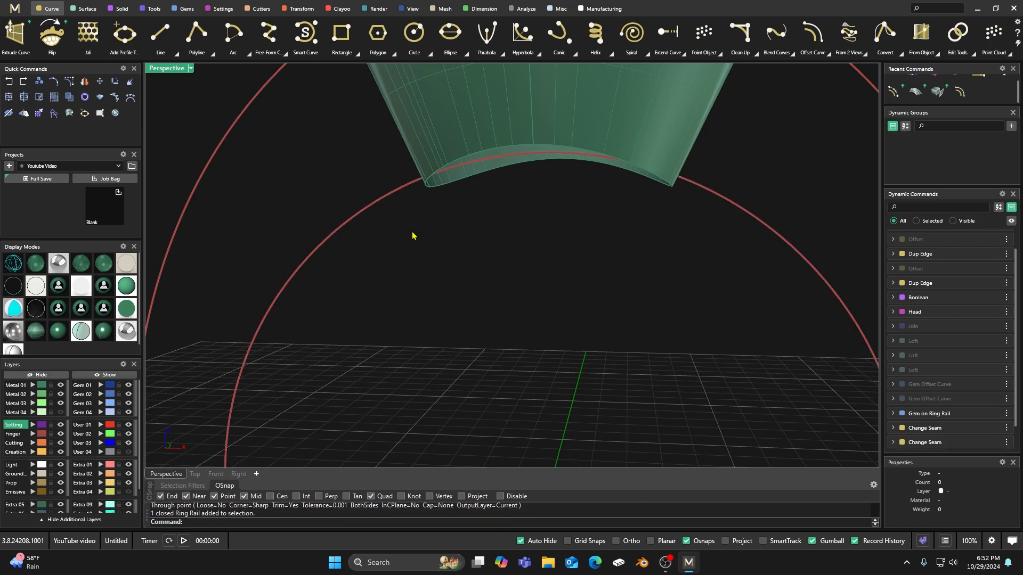
Step: Extrude the inner ring rail to both sides along the finger axis into a solid cylinder wider than the setting
{"action": "scroll", "coordinate": [482, 236], "scroll_direction": "down", "scroll_amount": 7}
{"action": "right_click_drag", "start_coordinate": [482, 236], "coordinate": [444, 257]}
{"action": "left_click", "coordinate": [531, 300]}
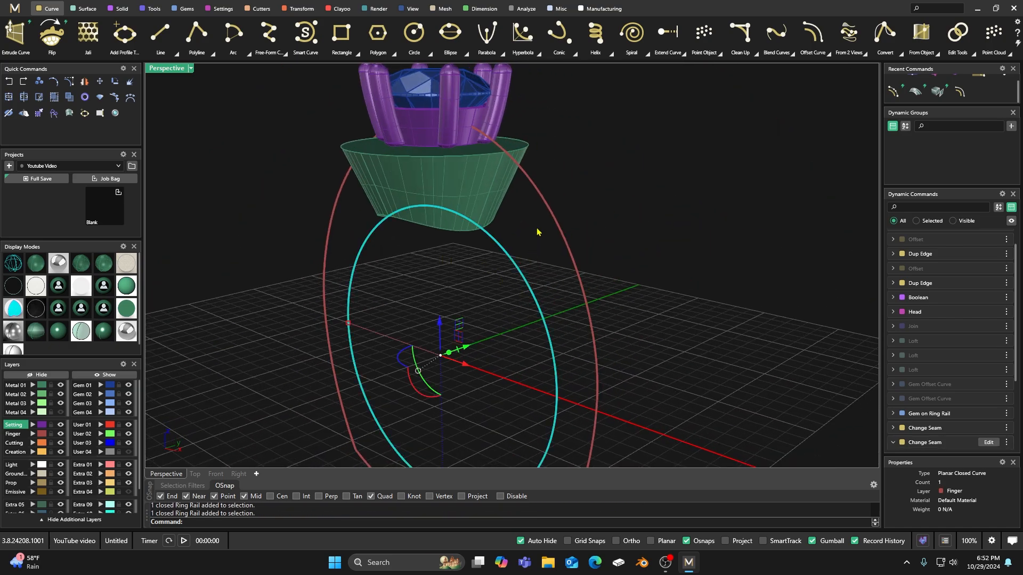
{"action": "scroll", "coordinate": [539, 231], "scroll_direction": "down", "scroll_amount": 3}
{"action": "right_click_drag", "start_coordinate": [539, 231], "coordinate": [468, 302]}
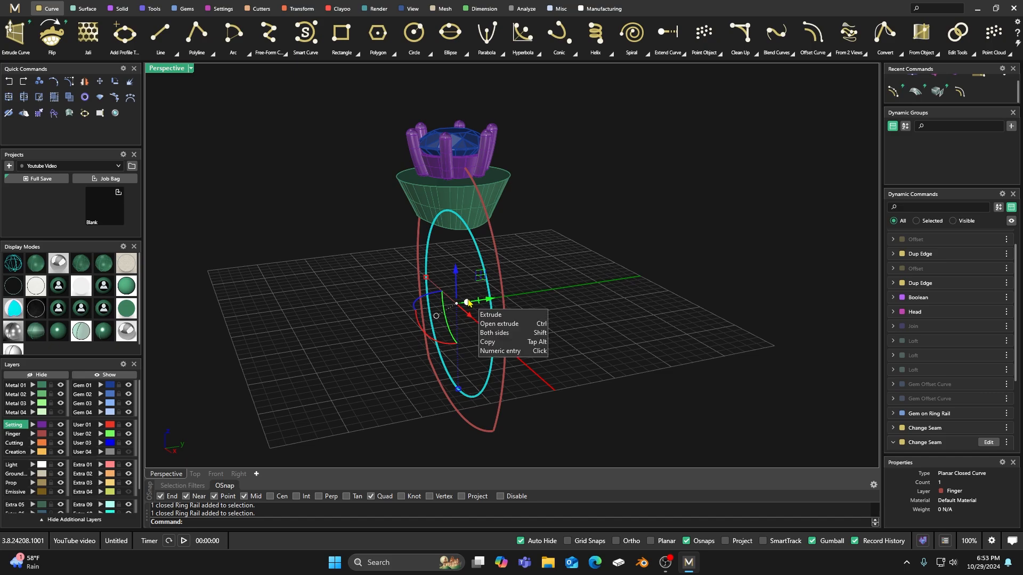
{"action": "left_click_drag", "start_coordinate": [467, 303], "coordinate": [398, 312], "text": "shift"}
Step: Delete the two flat end faces of the extruded cylinder, leaving an open band surface
{"action": "right_click_drag", "start_coordinate": [303, 215], "coordinate": [507, 338]}
{"action": "left_click", "coordinate": [477, 341]}
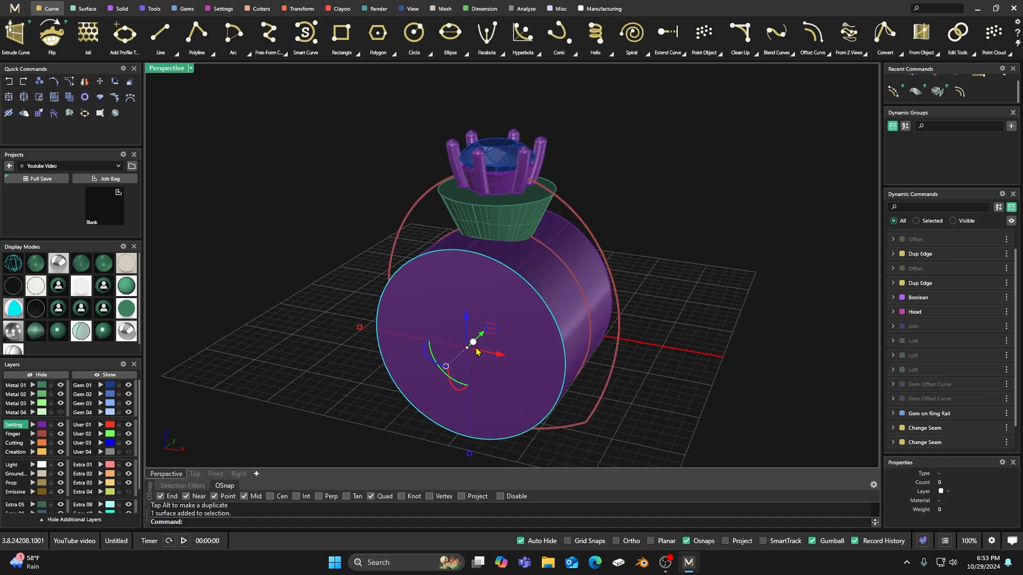
{"action": "key", "text": "Delete"}
{"action": "right_click_drag", "start_coordinate": [470, 380], "coordinate": [485, 359]}
{"action": "left_click", "coordinate": [531, 329]}
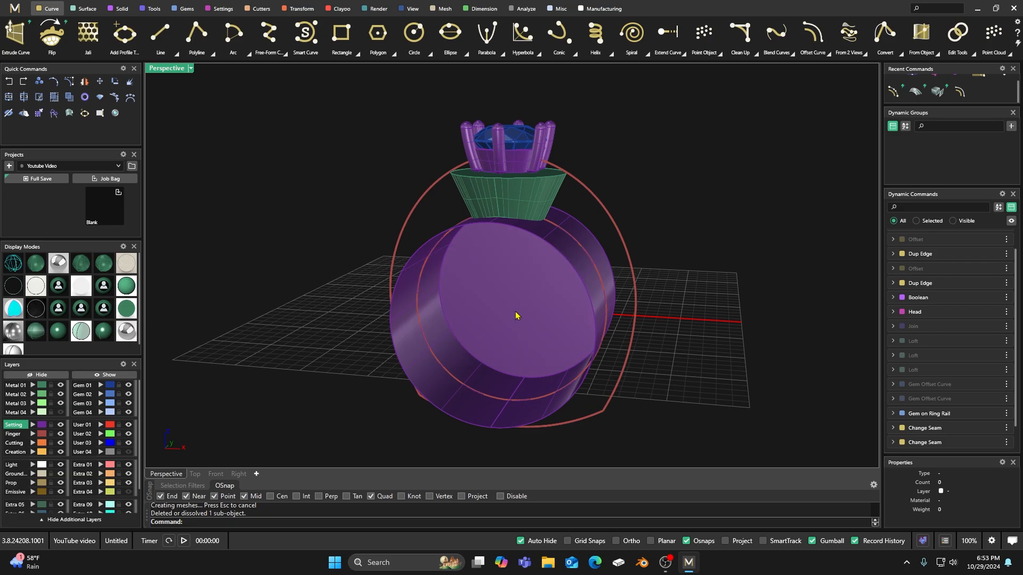
{"action": "left_click", "coordinate": [516, 315]}
{"action": "key", "text": "Delete"}
Step: Split the lofted cone body with the extruded band as the cutting object
{"action": "right_click_drag", "start_coordinate": [515, 315], "coordinate": [507, 199]}
{"action": "left_click", "coordinate": [509, 181]}
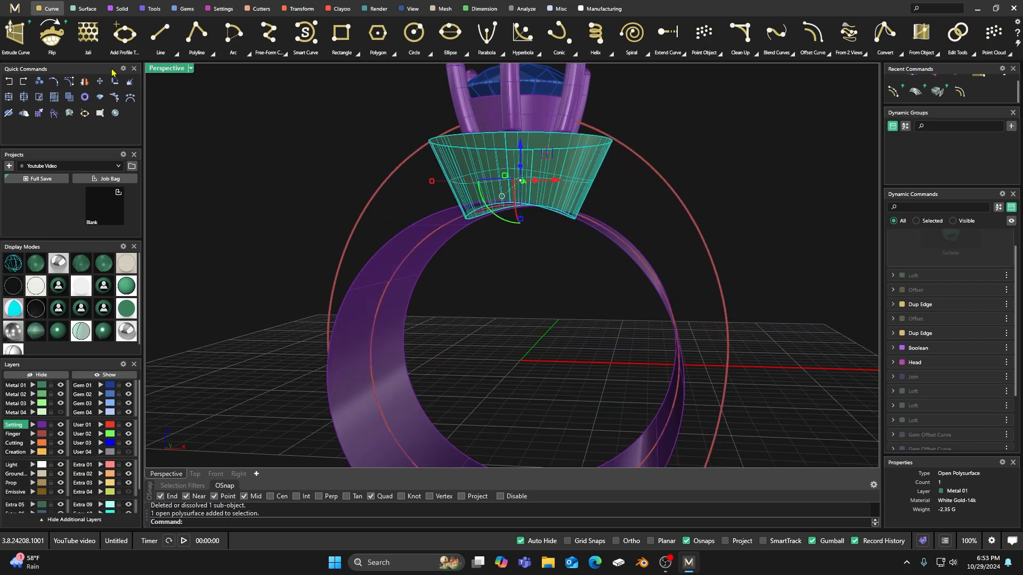
{"action": "left_click", "coordinate": [23, 97]}
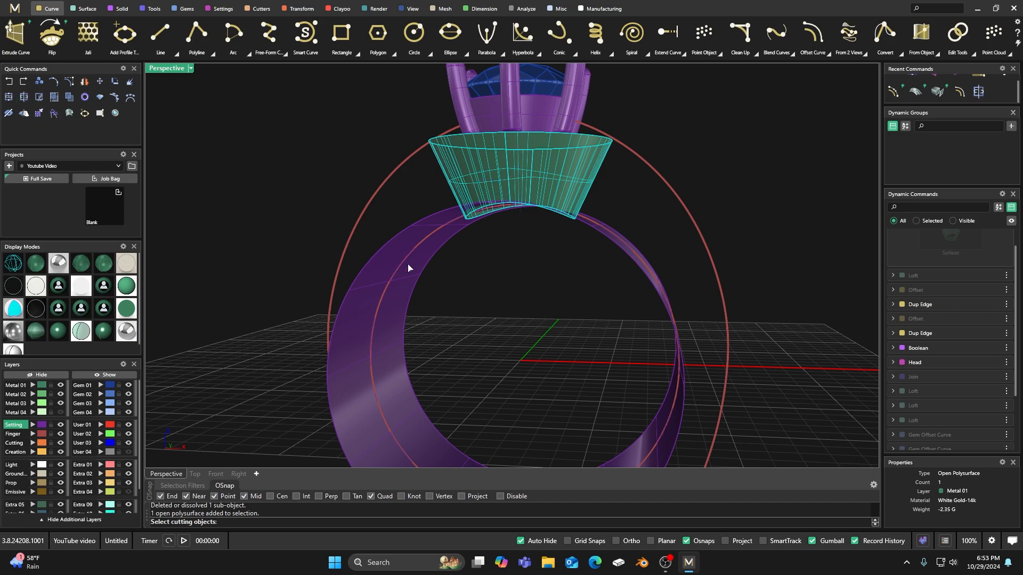
{"action": "left_click", "coordinate": [395, 252]}
{"action": "right_click", "coordinate": [505, 274]}
{"action": "left_click", "coordinate": [506, 274]}
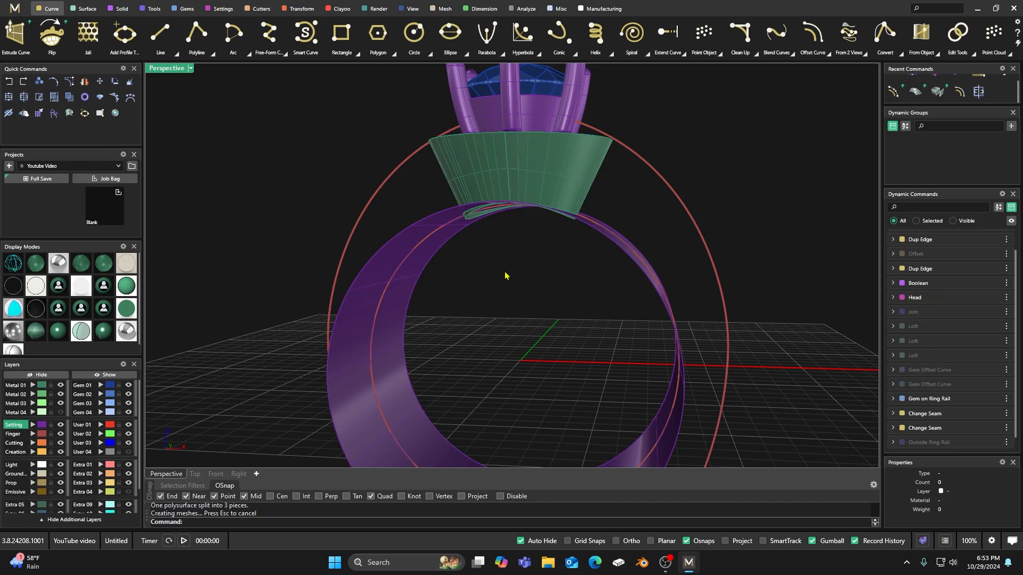
Step: Delete the two split-off slivers of the cone below the finger rail and the extruded cutting band
{"action": "right_click_drag", "start_coordinate": [506, 275], "coordinate": [498, 255]}
{"action": "scroll", "coordinate": [473, 221], "scroll_direction": "up", "scroll_amount": 5}
{"action": "left_click", "coordinate": [455, 169]}
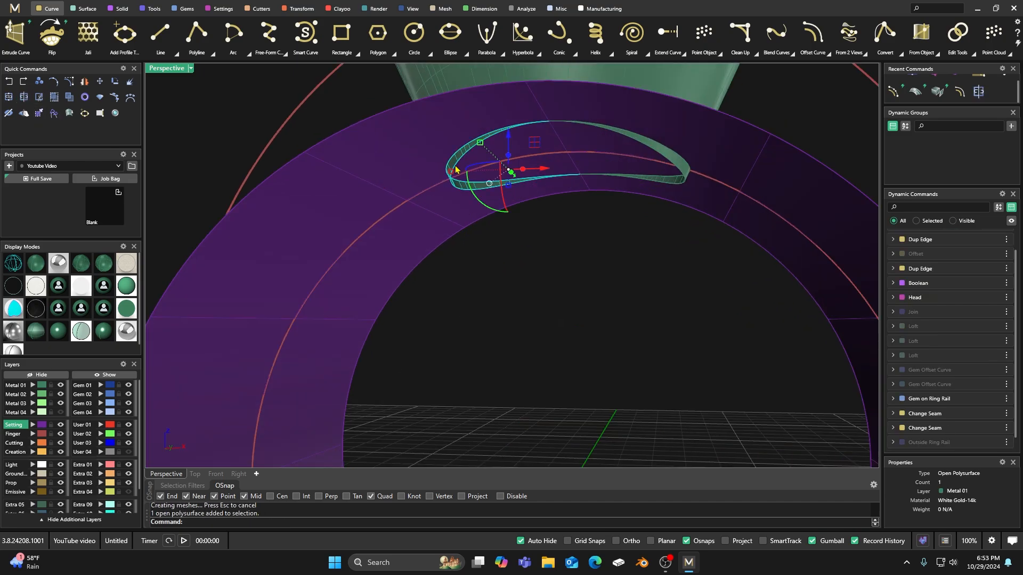
{"action": "key", "text": "Delete"}
{"action": "left_click", "coordinate": [673, 169]}
{"action": "key", "text": "Delete"}
{"action": "key", "text": "Delete"}
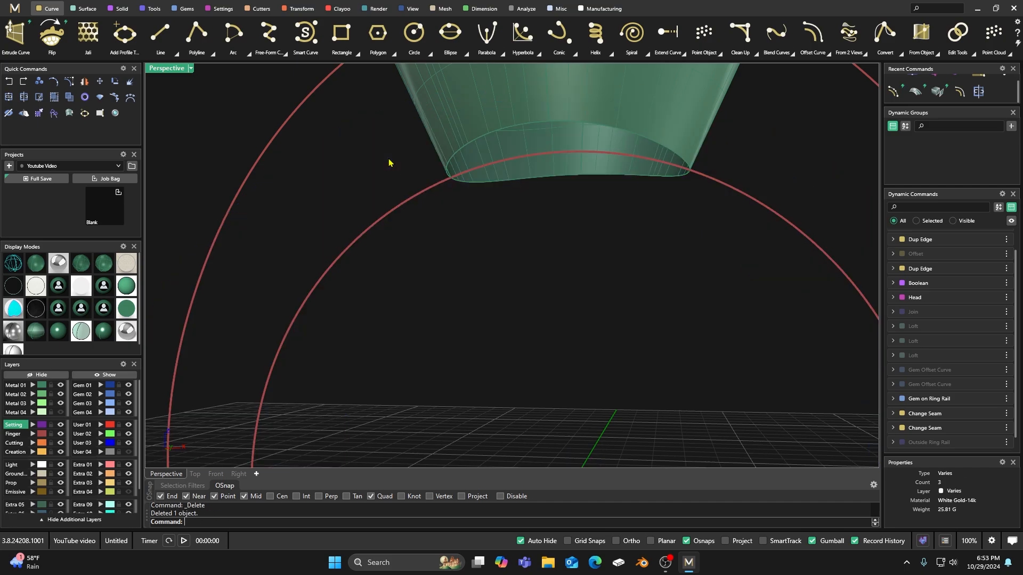
{"action": "scroll", "coordinate": [528, 251], "scroll_direction": "down", "scroll_amount": 5}
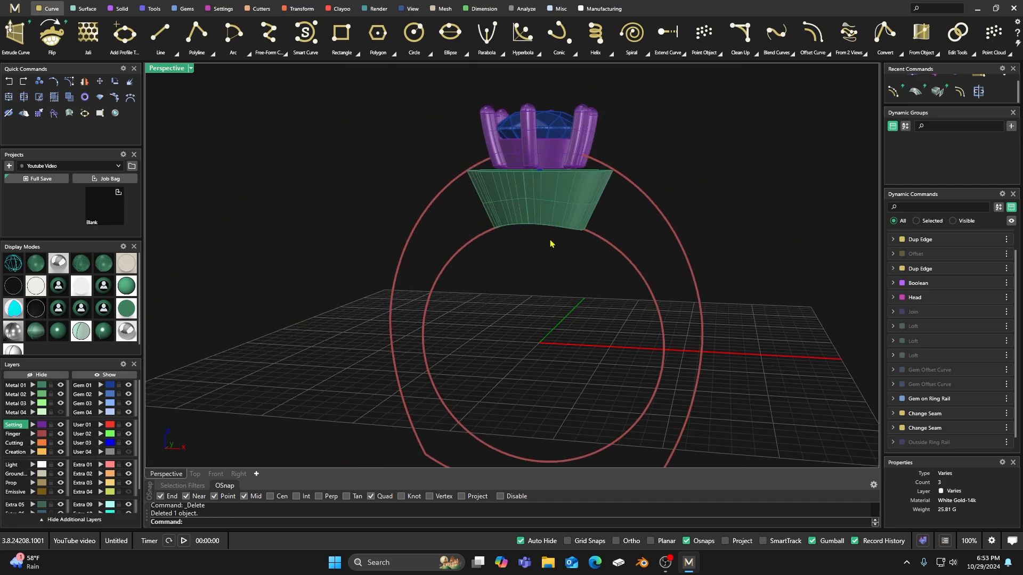
Step: Extrude the inner circular ring rail to both sides into a closed cylinder extending past the tapered shell
{"action": "right_click_drag", "start_coordinate": [551, 244], "coordinate": [539, 266]}
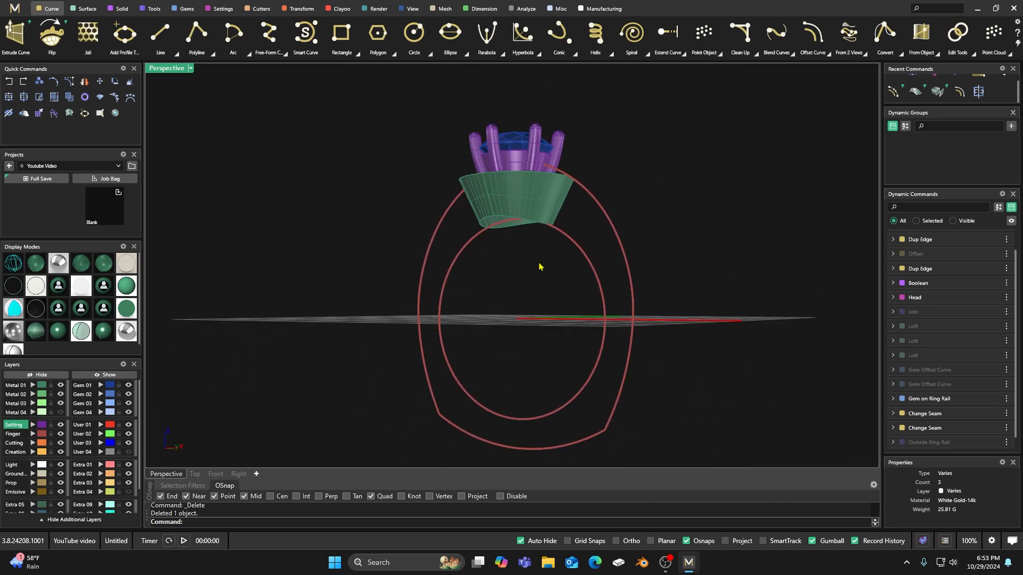
{"action": "left_click", "coordinate": [590, 264]}
{"action": "right_click_drag", "start_coordinate": [555, 317], "coordinate": [483, 371]}
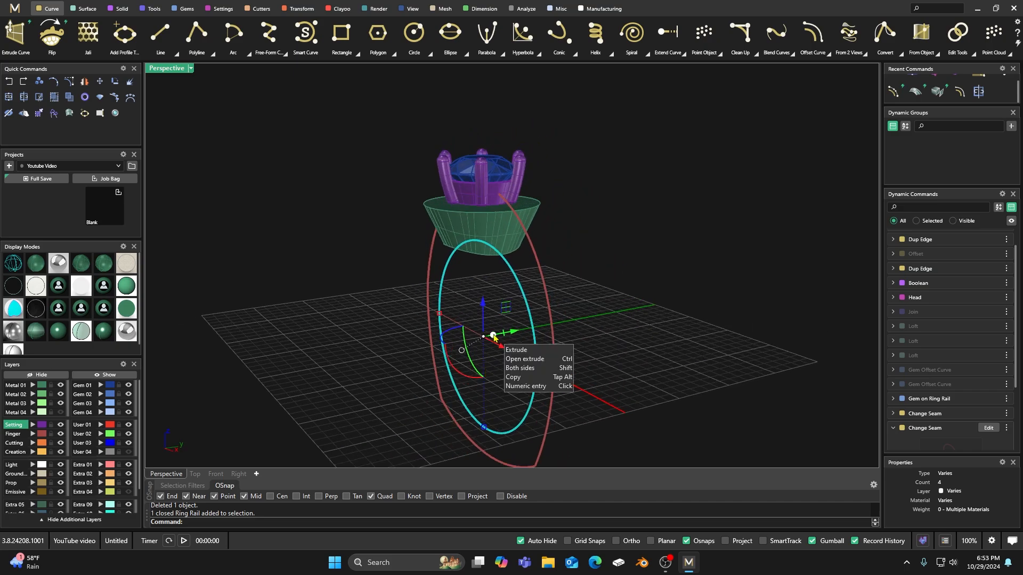
{"action": "left_click_drag", "start_coordinate": [494, 337], "coordinate": [564, 322]}
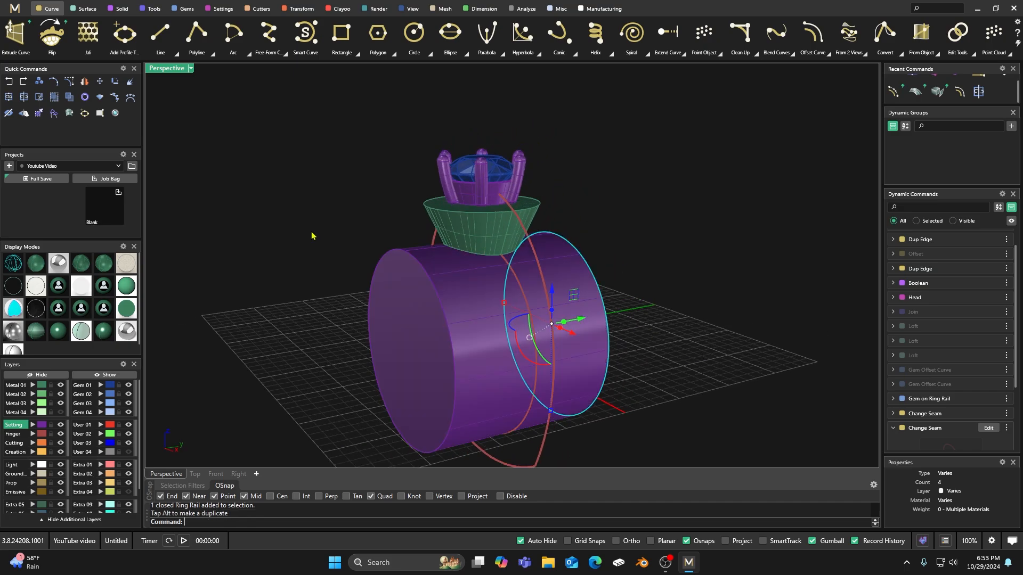
{"action": "left_click", "coordinate": [294, 262]}
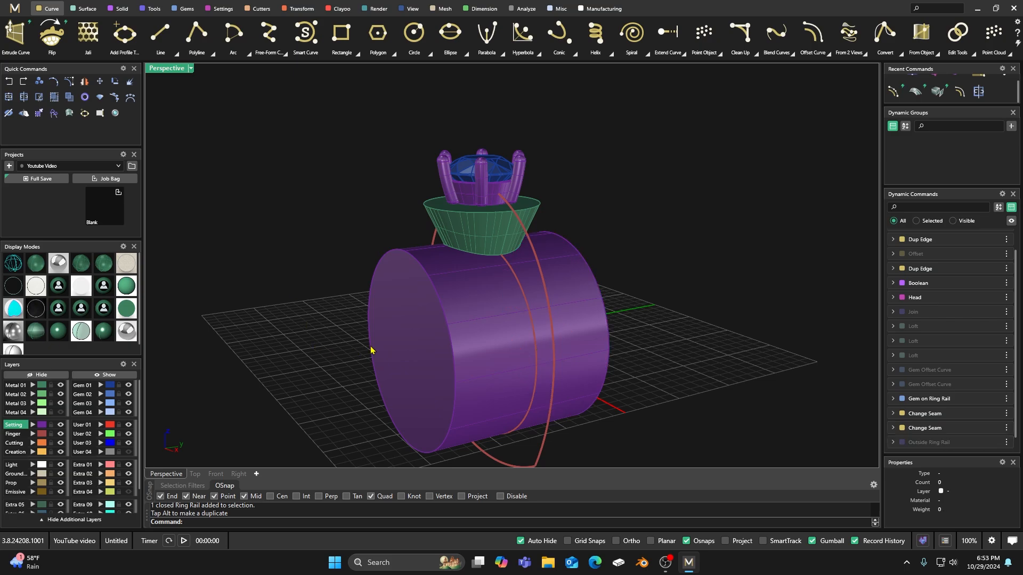
Step: Delete both flat end caps of the extruded cylinder, keeping only its curved wall
{"action": "left_click", "coordinate": [406, 346]}
{"action": "right_click_drag", "start_coordinate": [405, 351], "coordinate": [304, 397]}
{"action": "key", "text": "Delete"}
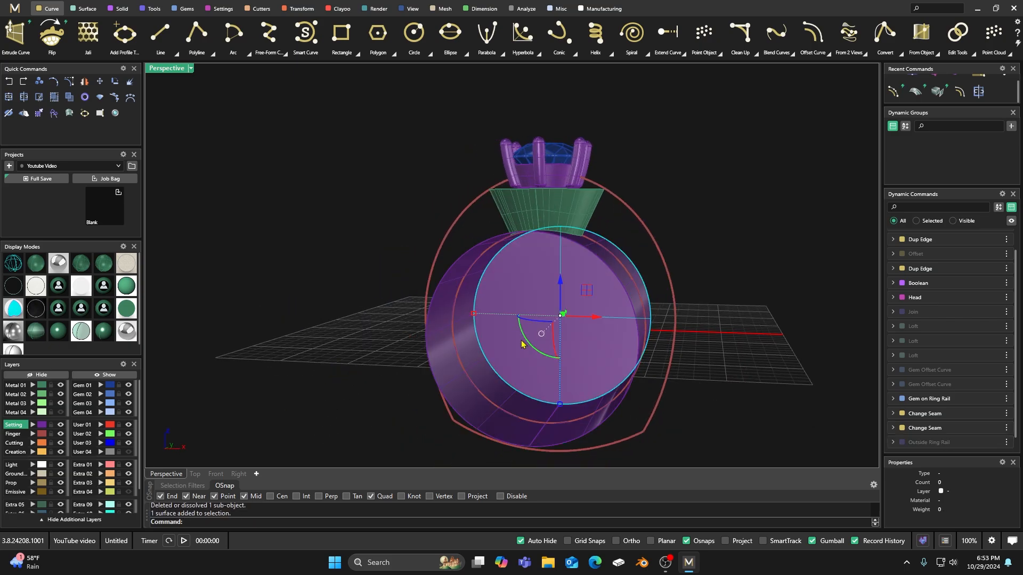
{"action": "key", "text": "Delete"}
{"action": "right_click_drag", "start_coordinate": [520, 356], "coordinate": [531, 319]}
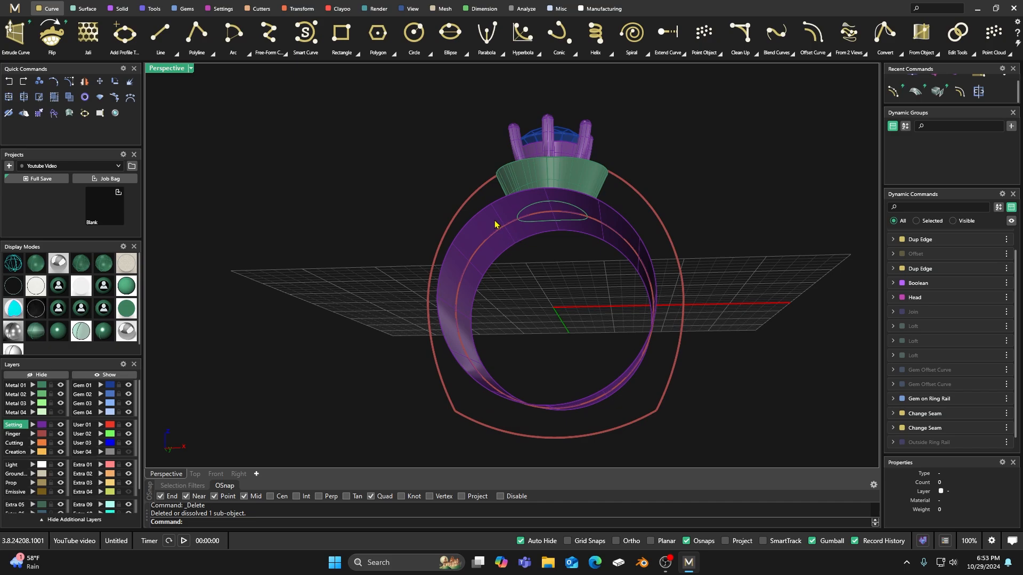
Step: Split the cylinder wall with the green tapered shell and delete the portion outside the shell
{"action": "left_click", "coordinate": [495, 224]}
{"action": "left_click", "coordinate": [23, 97]}
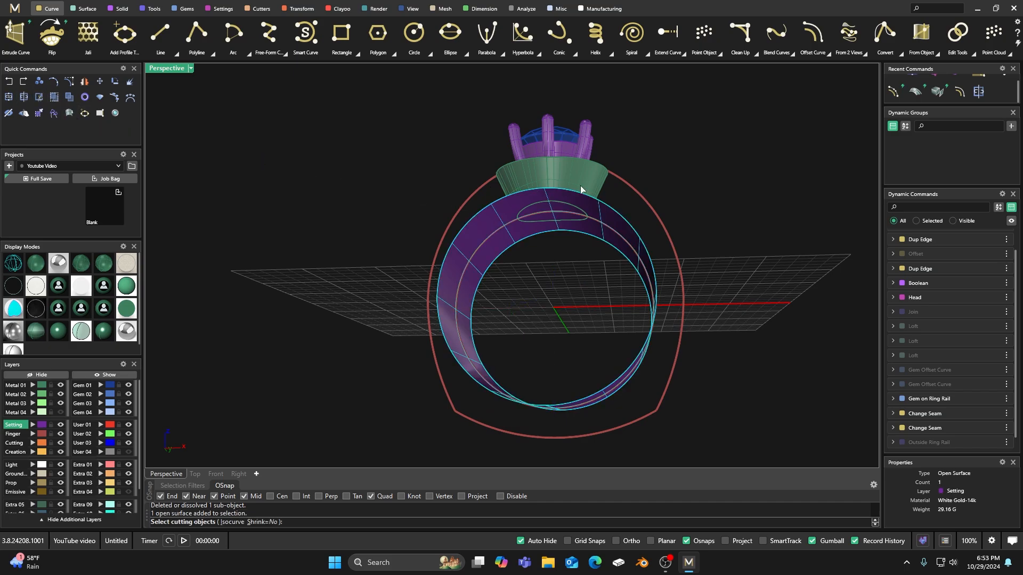
{"action": "left_click", "coordinate": [565, 180]}
{"action": "right_click", "coordinate": [579, 242]}
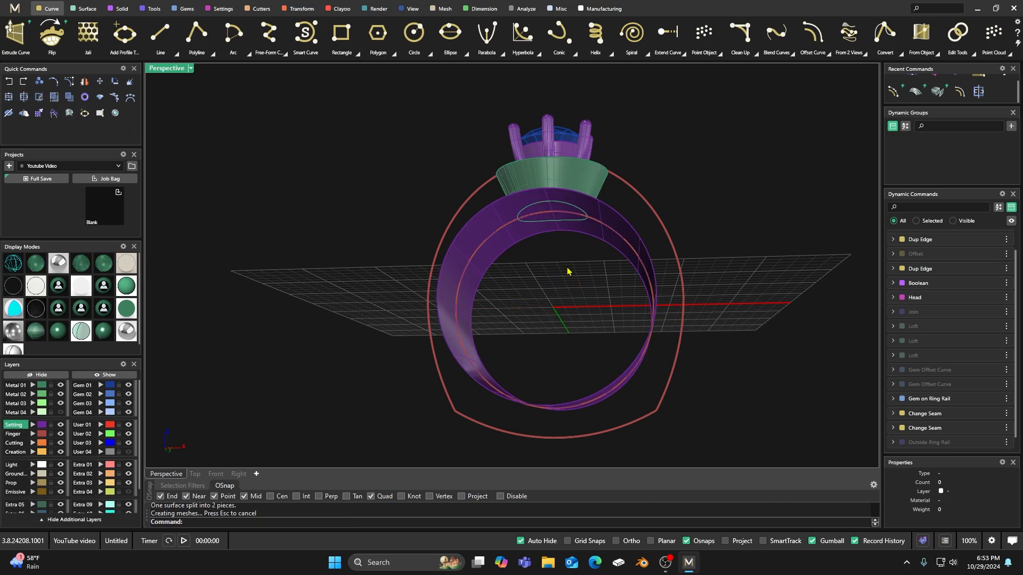
{"action": "left_click", "coordinate": [609, 222]}
{"action": "key", "text": "Delete"}
Step: Join the remaining curved surface patch to the green tapered shell into one closed solid
{"action": "scroll", "coordinate": [594, 246], "scroll_direction": "up", "scroll_amount": 8}
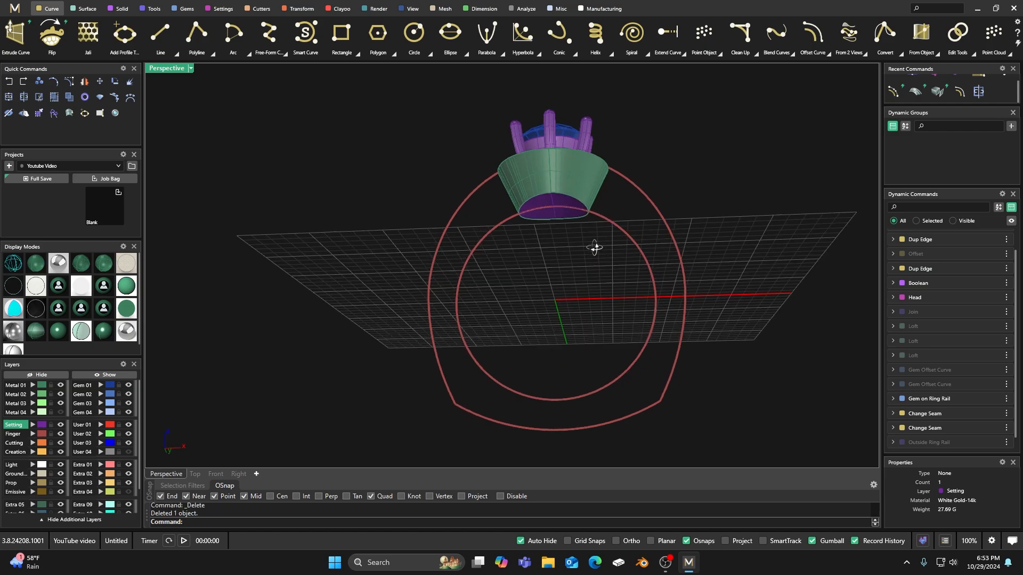
{"action": "left_click", "coordinate": [532, 207]}
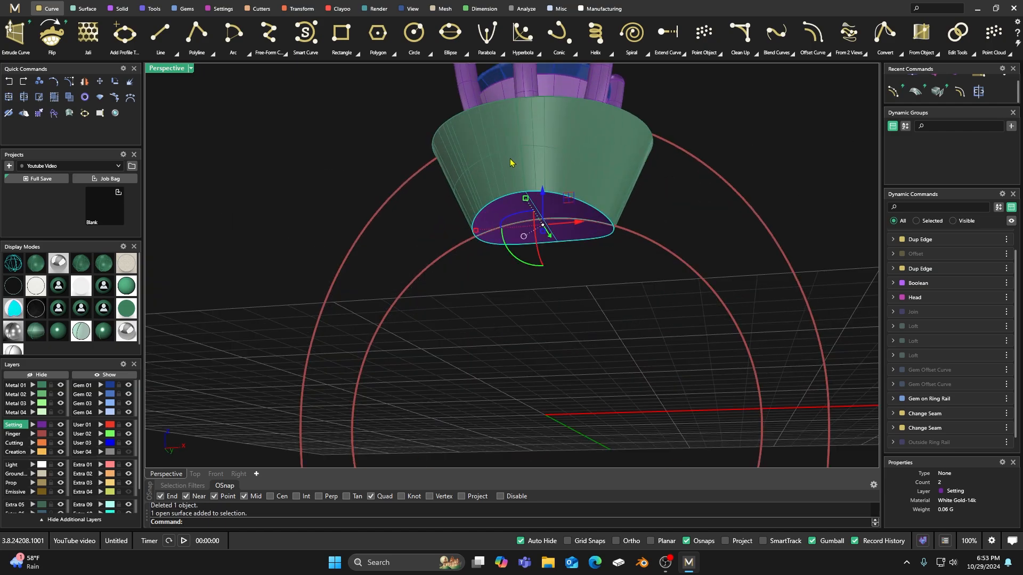
{"action": "left_click", "coordinate": [513, 161], "text": "shift"}
{"action": "scroll", "coordinate": [521, 270], "scroll_direction": "down", "scroll_amount": 5}
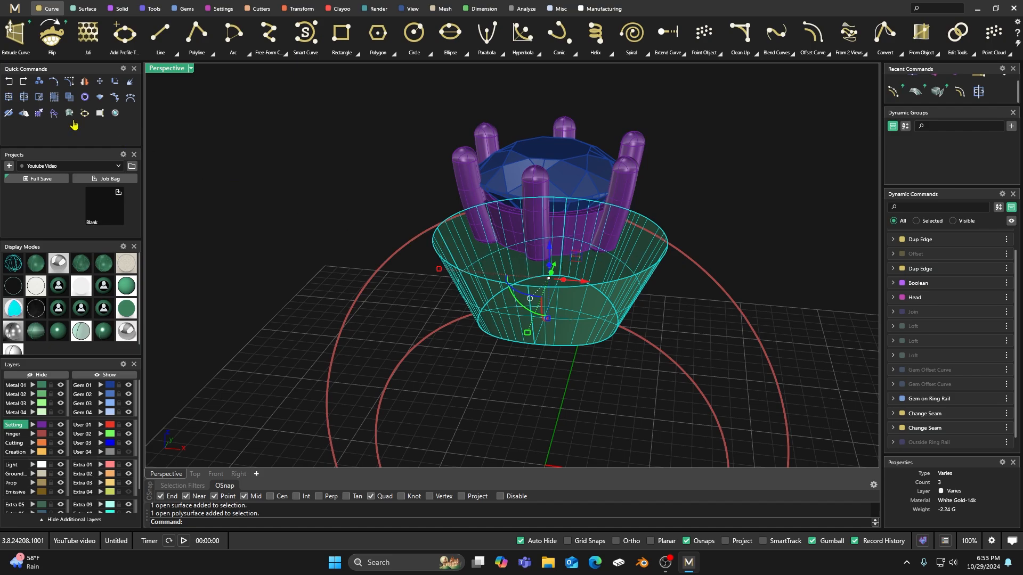
{"action": "left_click", "coordinate": [9, 97]}
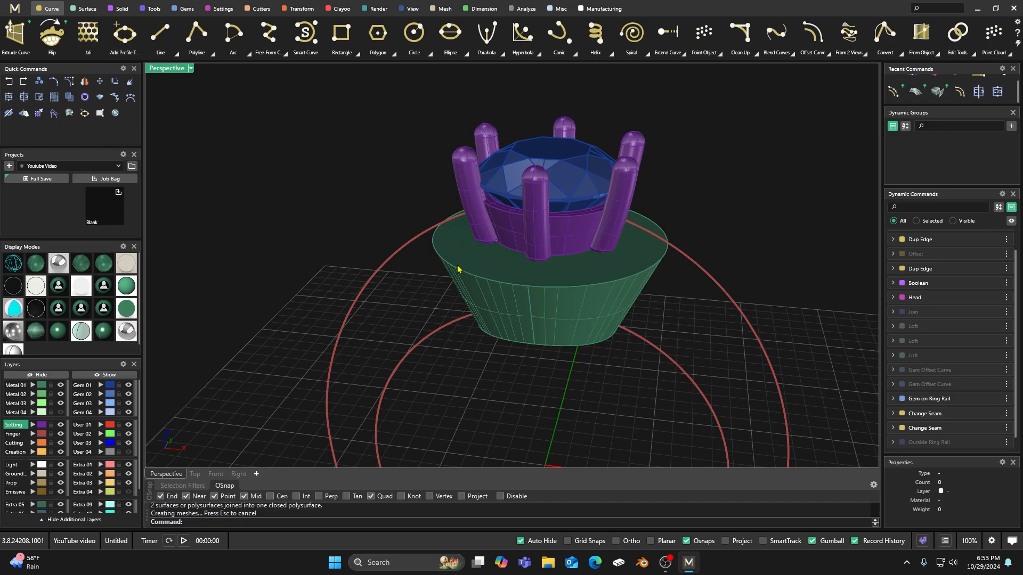
Step: Check that the joined tapered body is a closed solid and move it to the Cutting layer
{"action": "left_click", "coordinate": [475, 269]}
{"action": "left_click", "coordinate": [765, 250]}
{"action": "right_click_drag", "start_coordinate": [766, 250], "coordinate": [521, 274]}
{"action": "left_click", "coordinate": [514, 272]}
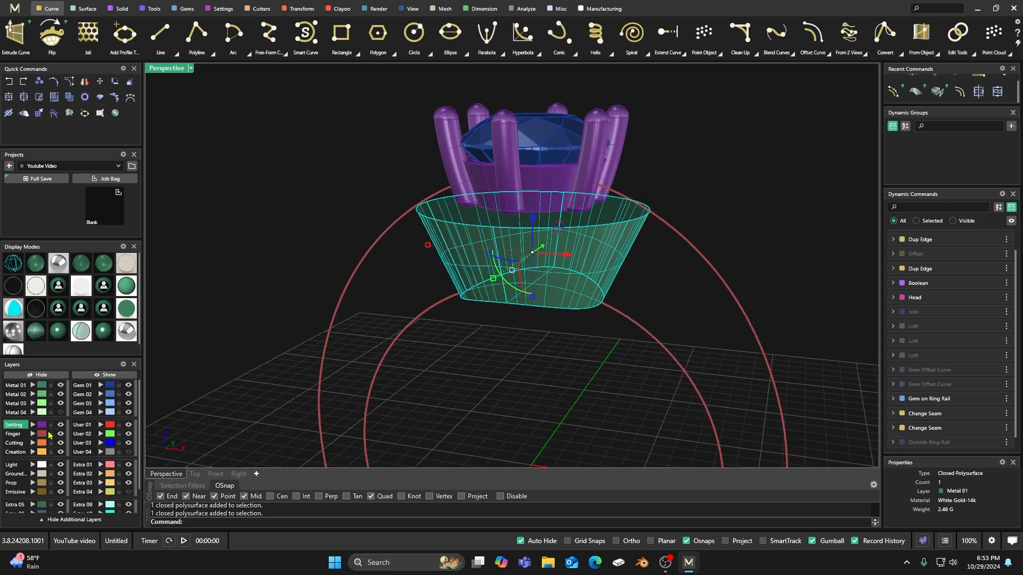
{"action": "left_click", "coordinate": [32, 442]}
{"action": "left_click", "coordinate": [299, 275]}
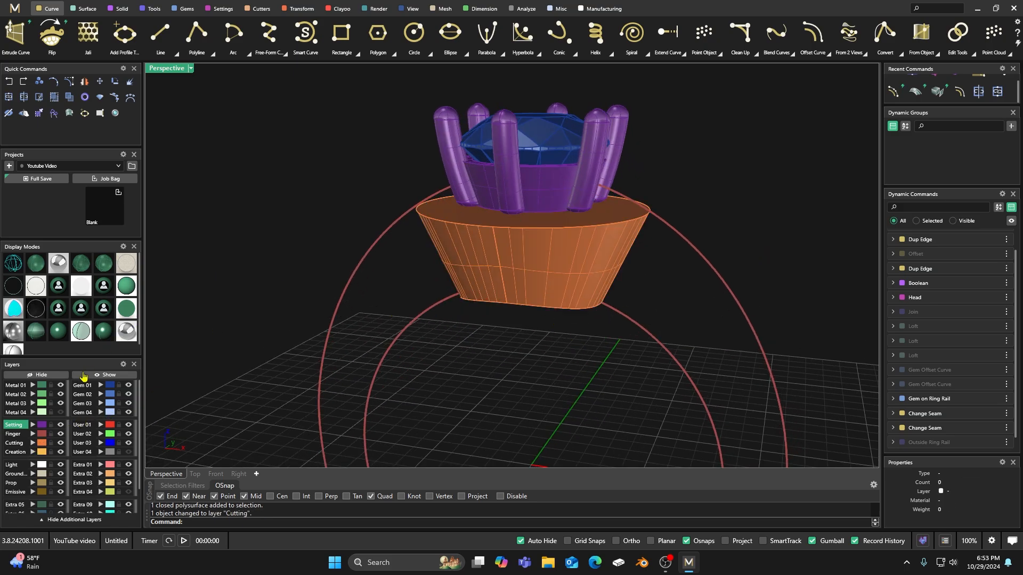
Step: Select the setting base stored on the hidden Metal 04 layer and move it to the Metal 01 layer
{"action": "left_click", "coordinate": [41, 413]}
{"action": "left_click", "coordinate": [43, 414]}
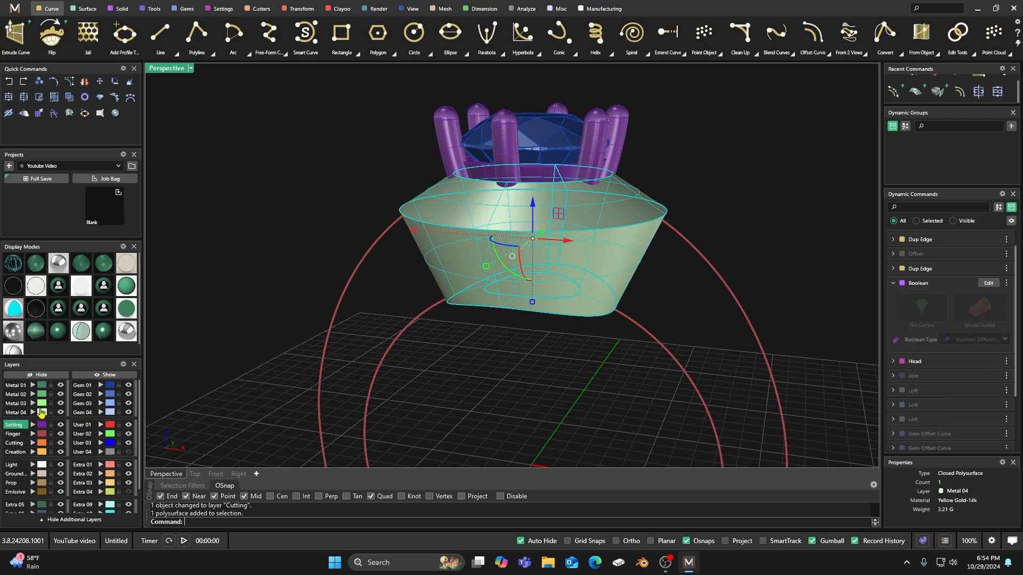
{"action": "left_click", "coordinate": [33, 385]}
{"action": "left_click", "coordinate": [268, 235]}
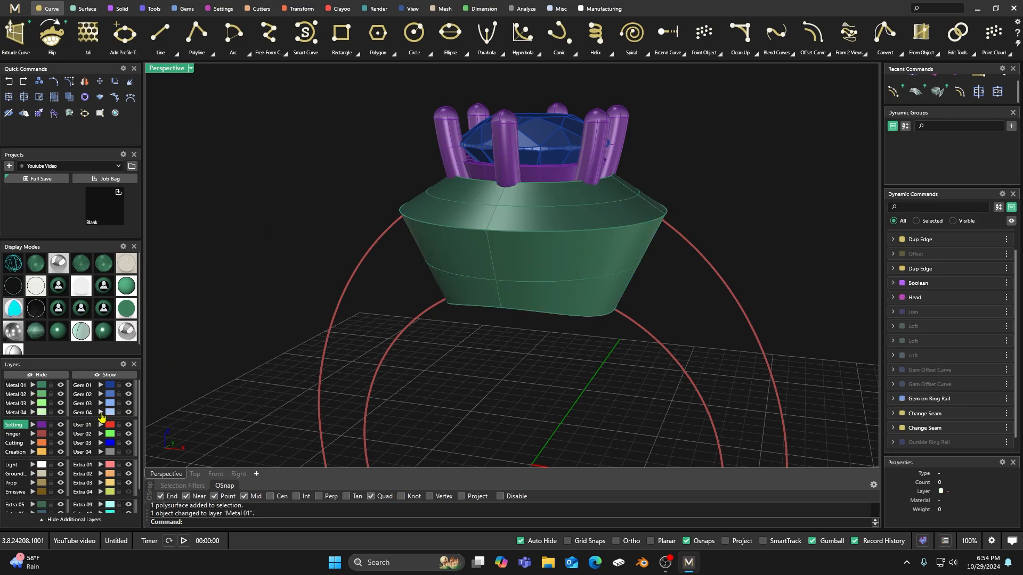
Step: Move the cutter on the Cutting layer slightly down so it protrudes through the underside of the base
{"action": "left_click", "coordinate": [41, 444]}
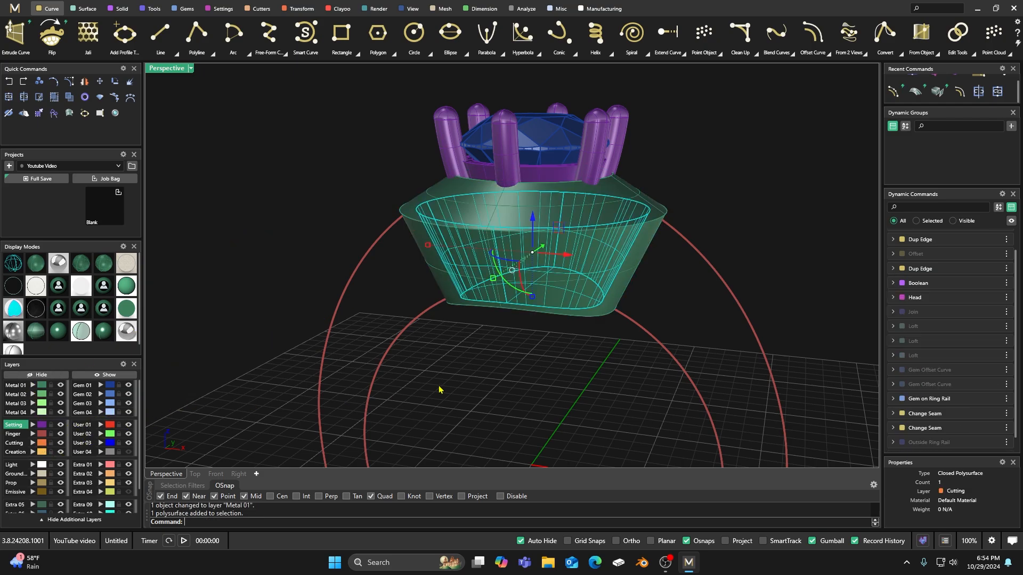
{"action": "left_click_drag", "start_coordinate": [533, 219], "coordinate": [533, 224]}
{"action": "right_click_drag", "start_coordinate": [469, 402], "coordinate": [484, 376]}
{"action": "left_click", "coordinate": [508, 326]}
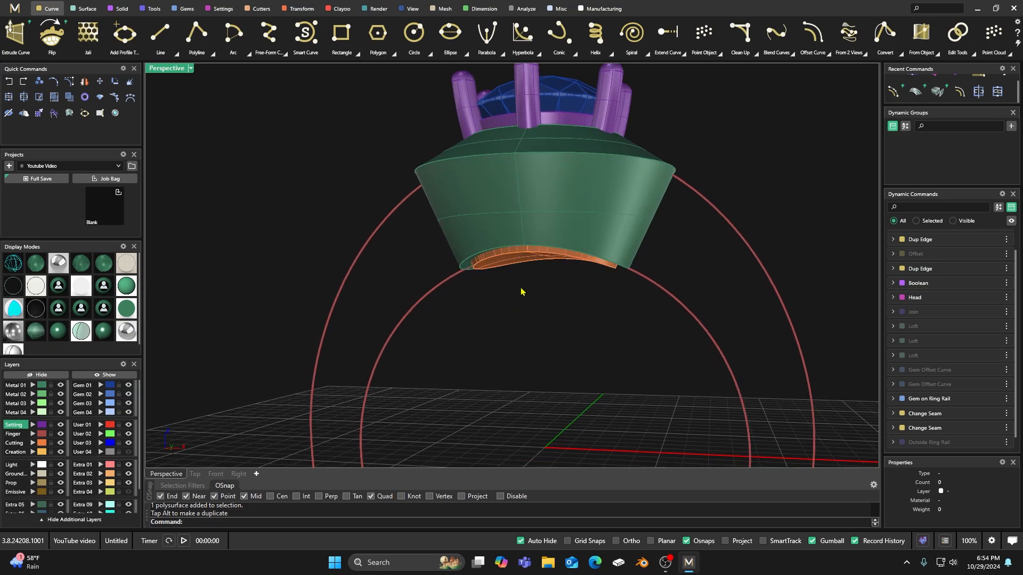
{"action": "right_click_drag", "start_coordinate": [522, 290], "coordinate": [565, 284]}
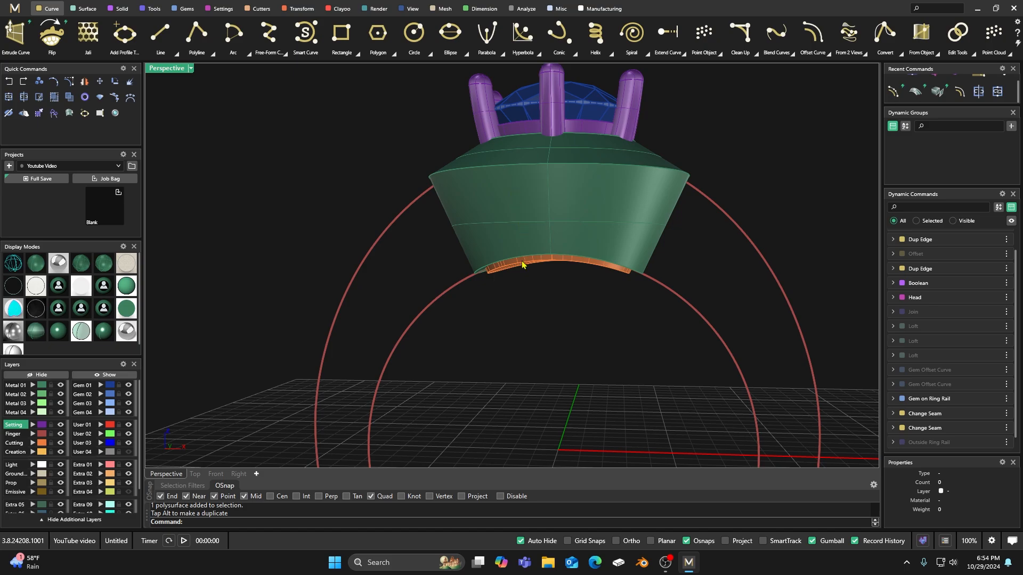
{"action": "right_click_drag", "start_coordinate": [544, 286], "coordinate": [354, 226]}
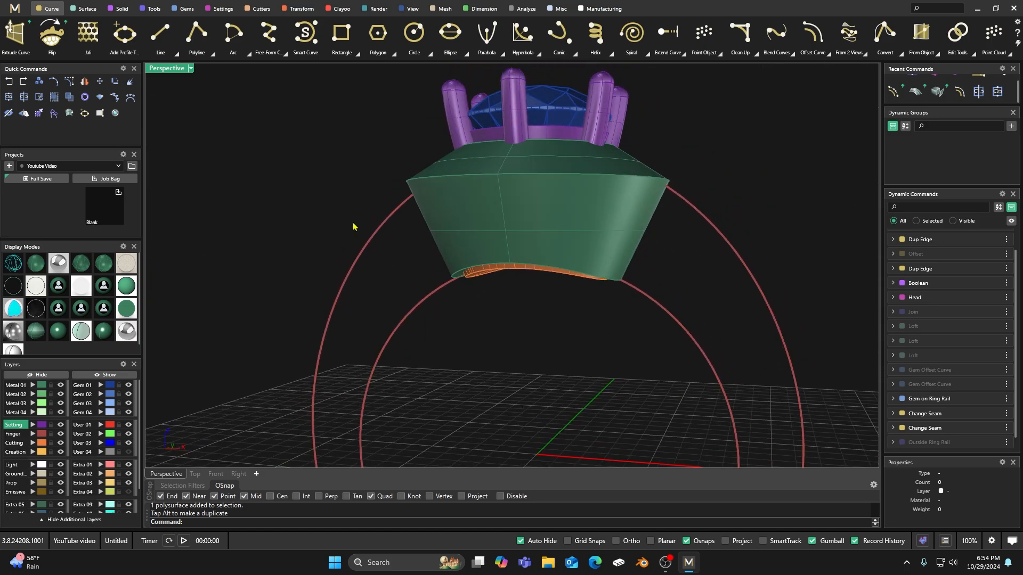
Step: Subtract the orange cutter from the green base with a Boolean Difference
{"action": "left_click", "coordinate": [120, 9]}
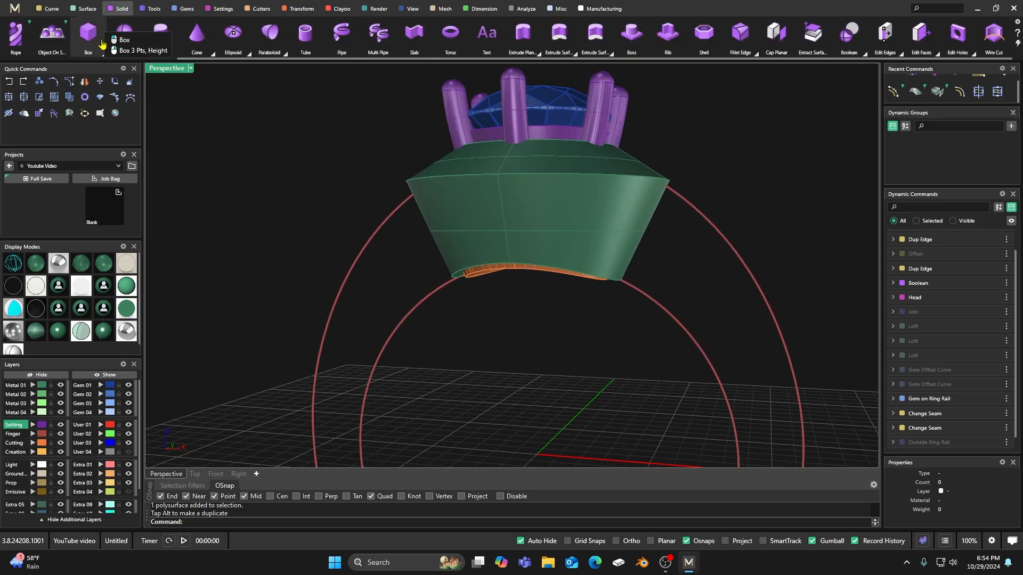
{"action": "left_click", "coordinate": [52, 33]}
{"action": "left_click", "coordinate": [497, 224]}
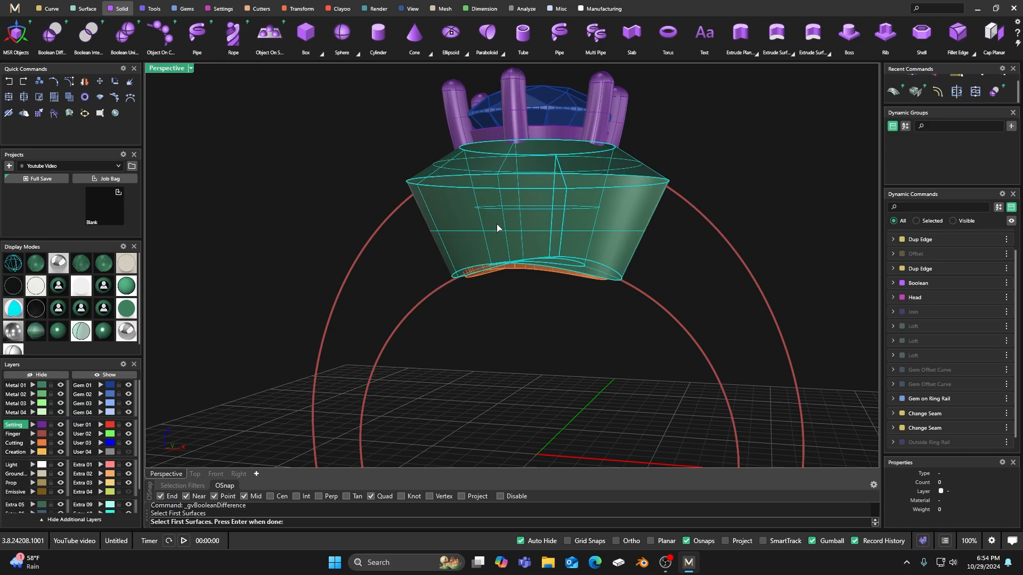
{"action": "key", "text": "Return"}
{"action": "right_click_drag", "start_coordinate": [523, 366], "coordinate": [521, 328]}
{"action": "left_click", "coordinate": [520, 211]}
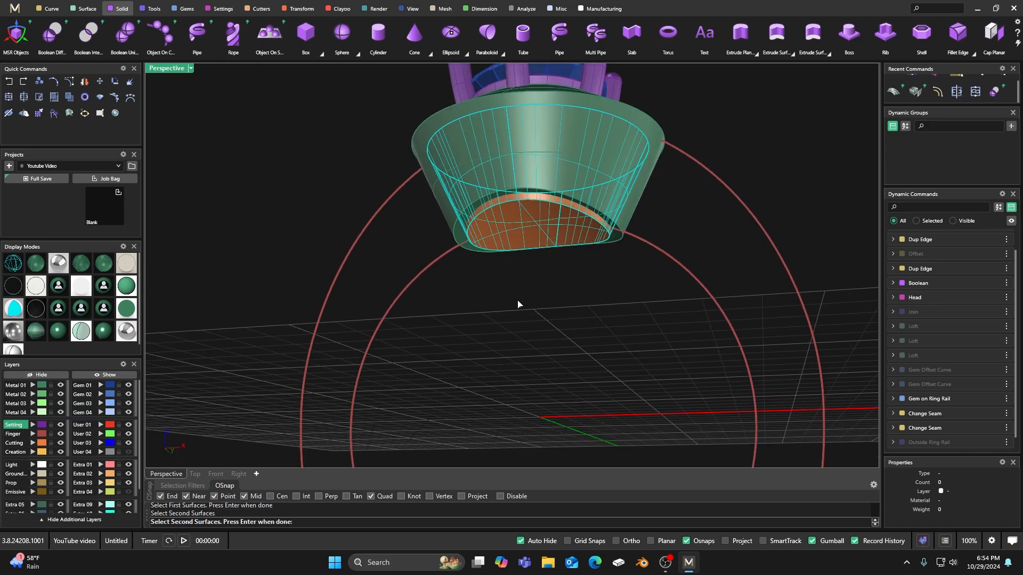
{"action": "key", "text": "Return"}
{"action": "key", "text": "Return"}
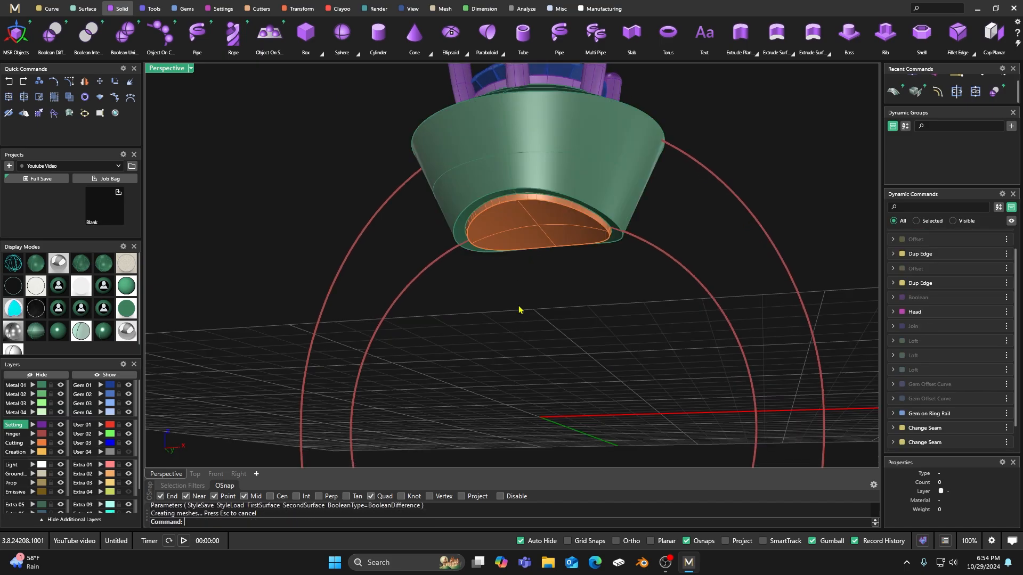
Step: Move the orange cutter to the hidden Extra 04 layer
{"action": "left_click", "coordinate": [513, 210]}
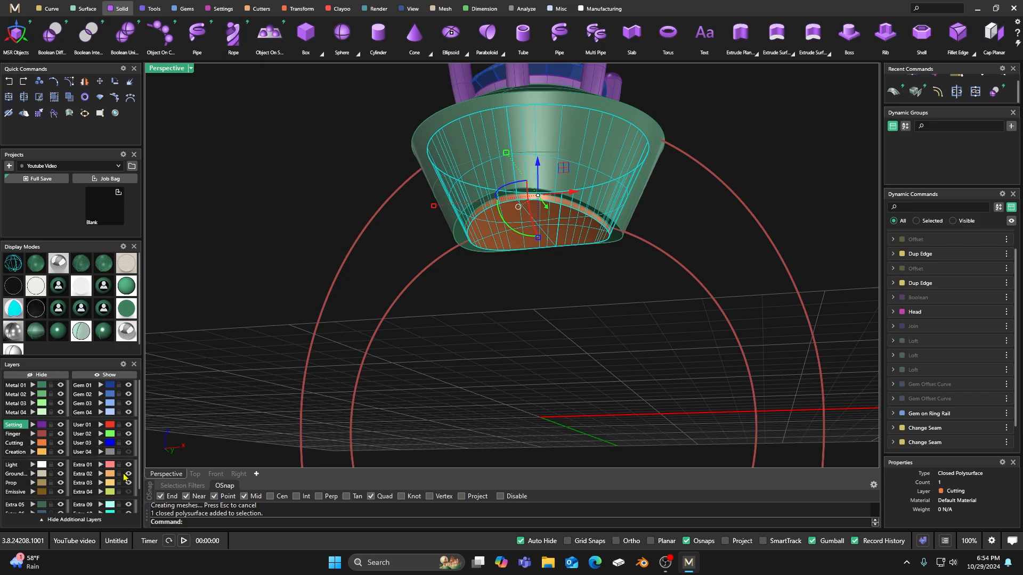
{"action": "left_click", "coordinate": [102, 491]}
{"action": "right_click_drag", "start_coordinate": [406, 342], "coordinate": [456, 296]}
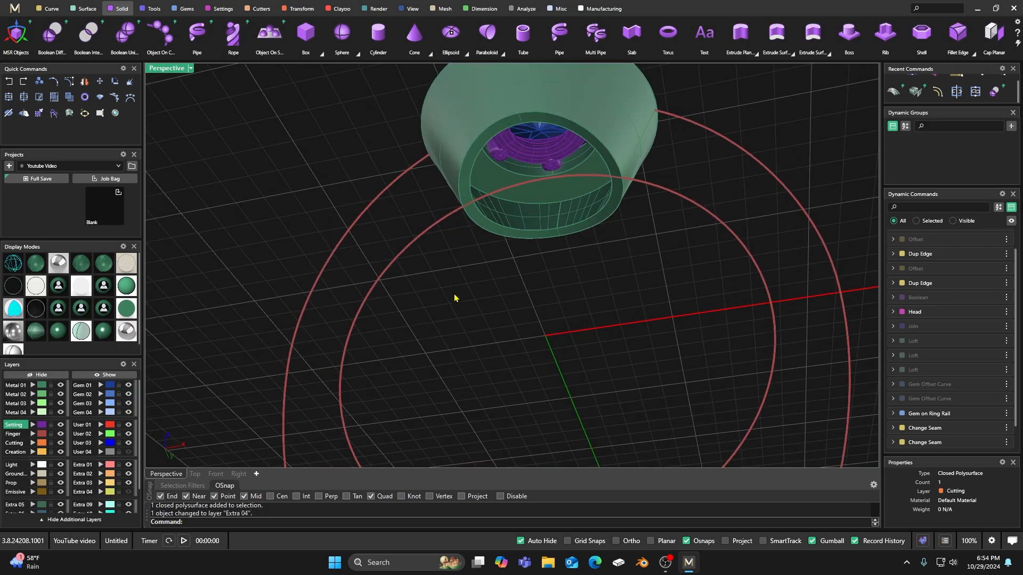
Step: Examine the hollowed base and the gem head from below, from the side and from above
{"action": "left_click", "coordinate": [463, 156]}
{"action": "left_click", "coordinate": [551, 289]}
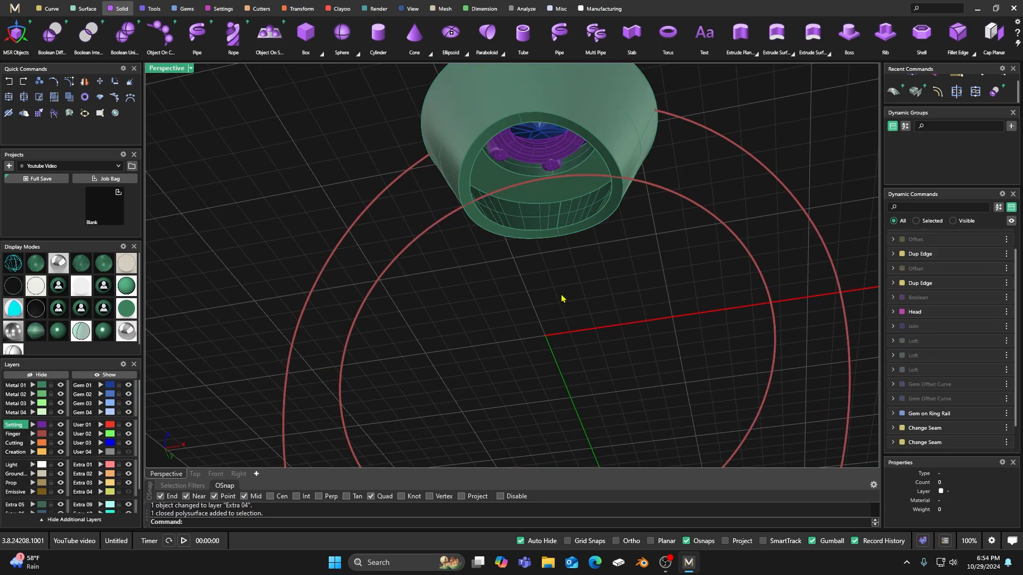
{"action": "right_click_drag", "start_coordinate": [562, 296], "coordinate": [425, 300]}
{"action": "scroll", "coordinate": [516, 330], "scroll_direction": "up", "scroll_amount": 6}
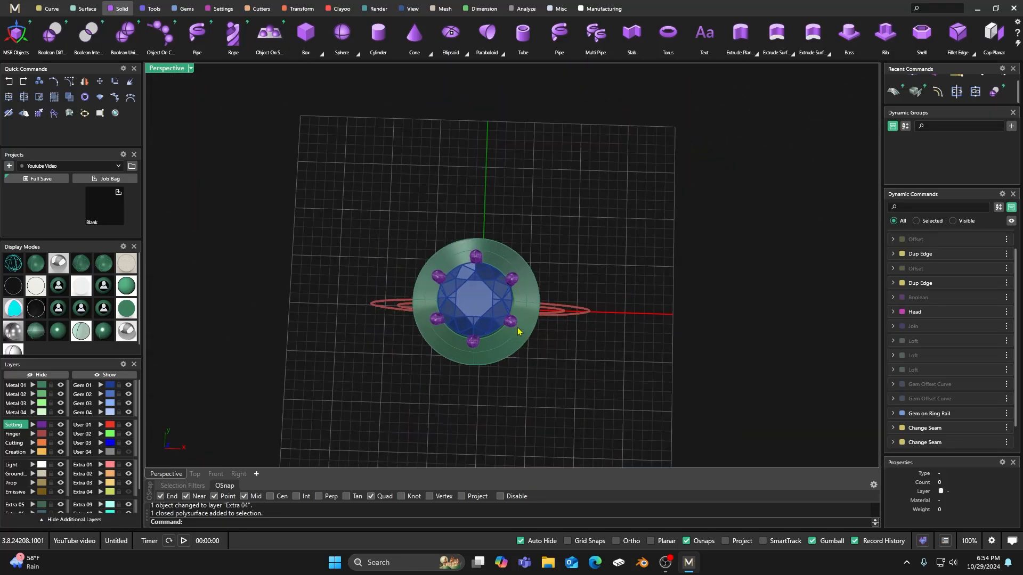
{"action": "right_click_drag", "start_coordinate": [514, 361], "coordinate": [433, 256]}
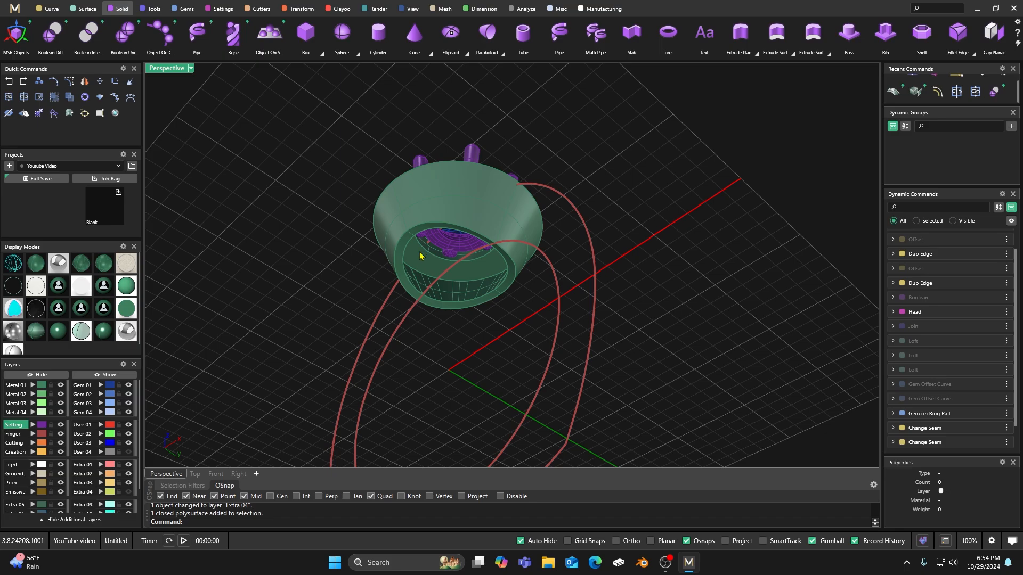
{"action": "scroll", "coordinate": [420, 255], "scroll_direction": "up", "scroll_amount": 2}
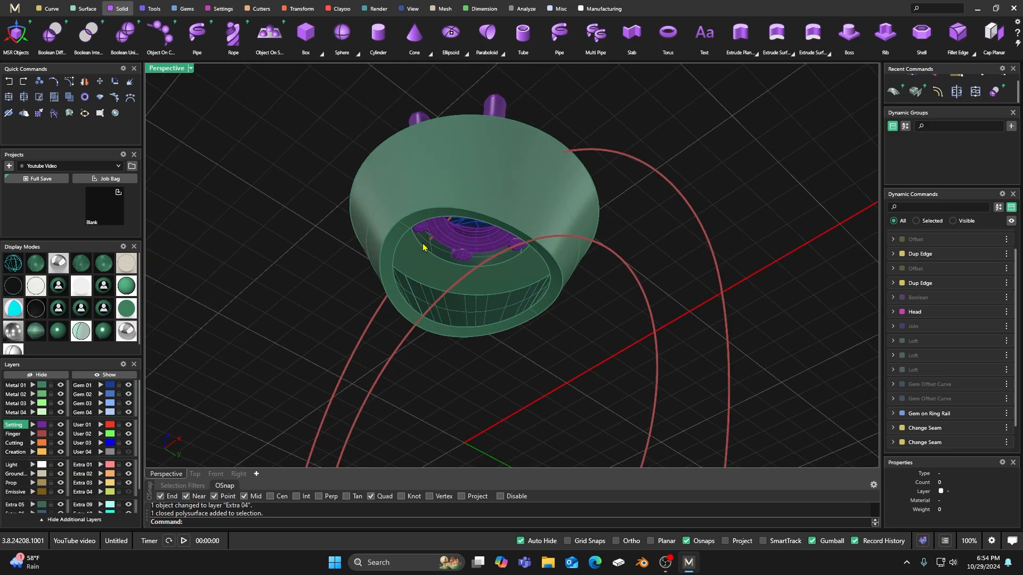
{"action": "scroll", "coordinate": [422, 245], "scroll_direction": "down", "scroll_amount": 5}
{"action": "right_click_drag", "start_coordinate": [420, 249], "coordinate": [468, 326]}
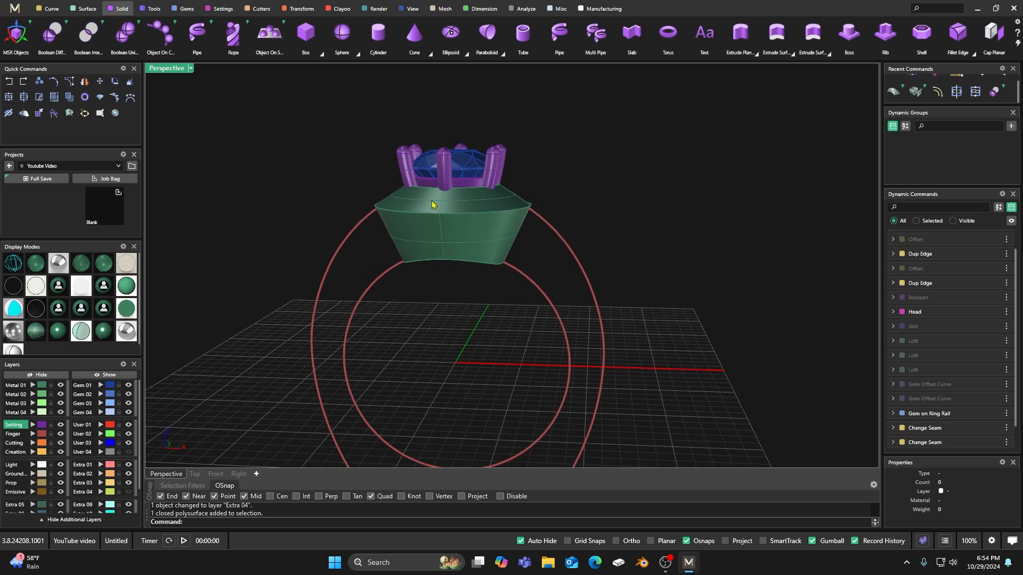
{"action": "right_click_drag", "start_coordinate": [432, 211], "coordinate": [429, 357]}
{"action": "scroll", "coordinate": [439, 343], "scroll_direction": "up", "scroll_amount": 4}
Step: Show all four viewports in wireframe display and turn off object snaps
{"action": "double_click", "coordinate": [168, 70]}
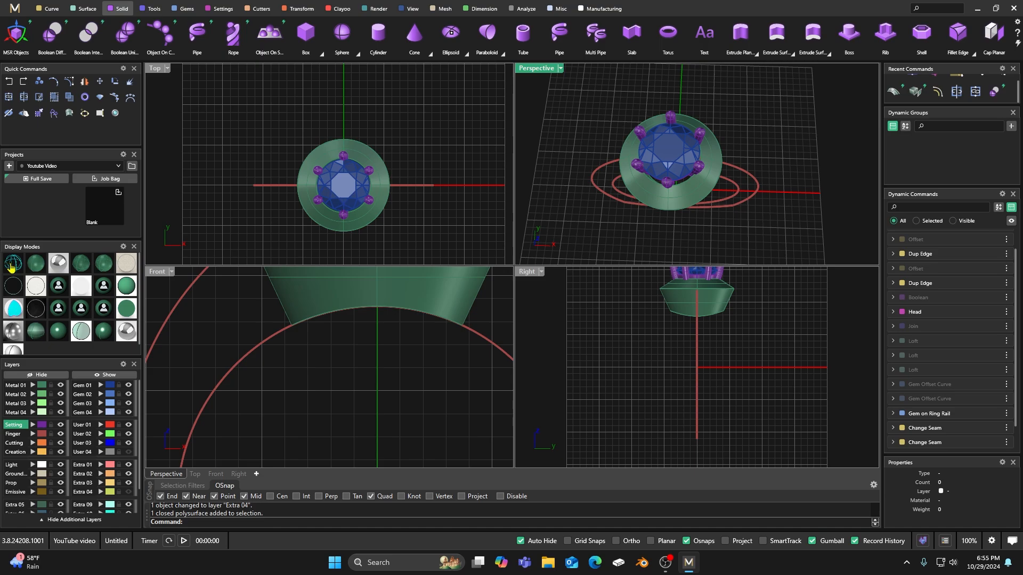
{"action": "left_click", "coordinate": [12, 266]}
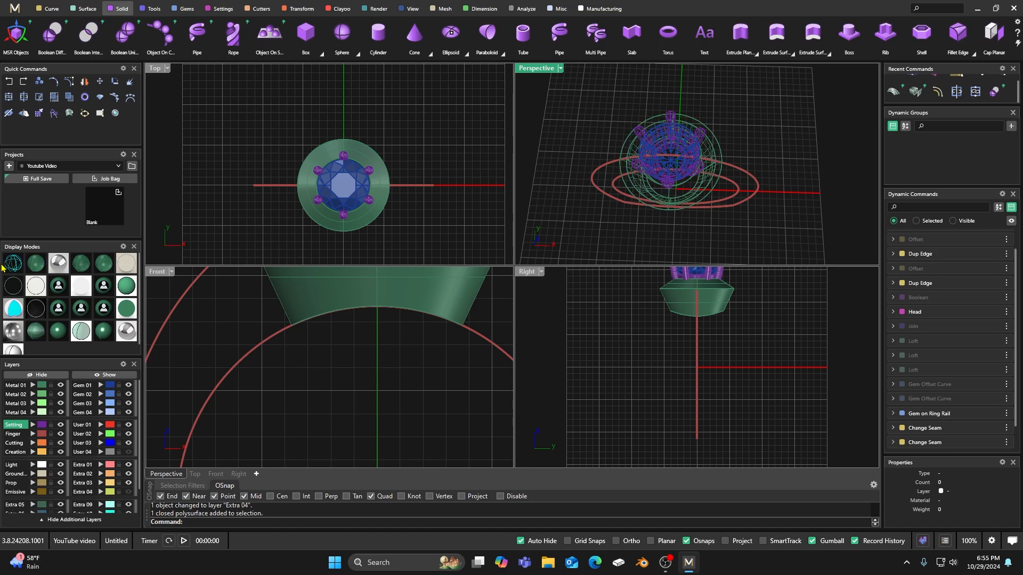
{"action": "left_click", "coordinate": [13, 264]}
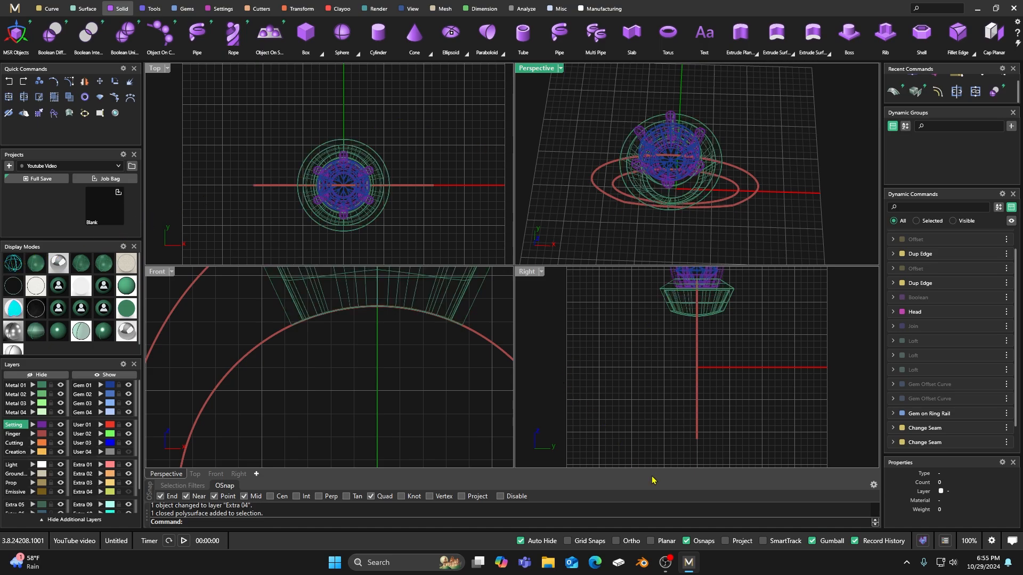
{"action": "left_click", "coordinate": [687, 541]}
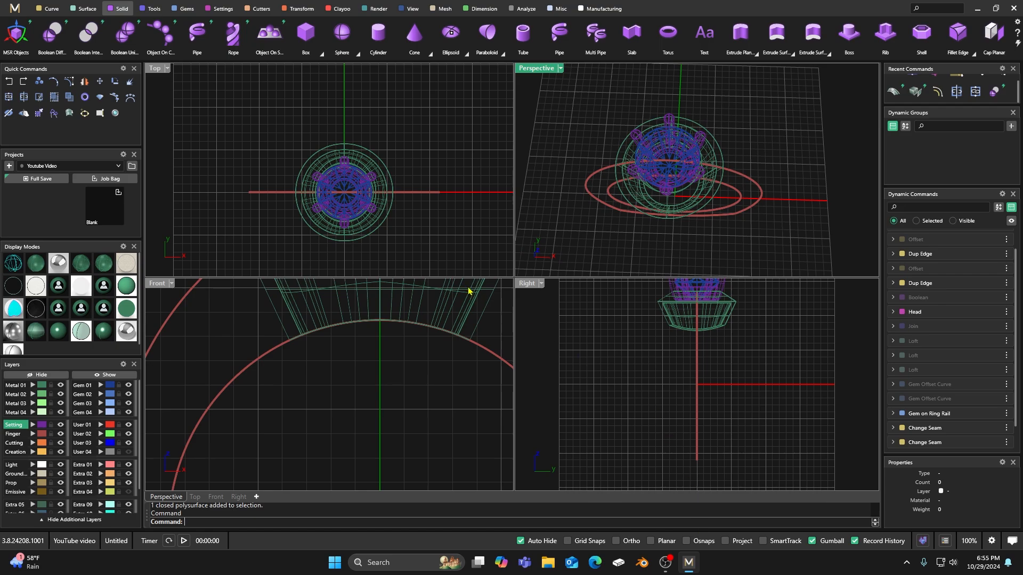
Step: Start an arc defined by start, end and direction for the Top view, with Creation as the current layer
{"action": "double_click", "coordinate": [154, 68]}
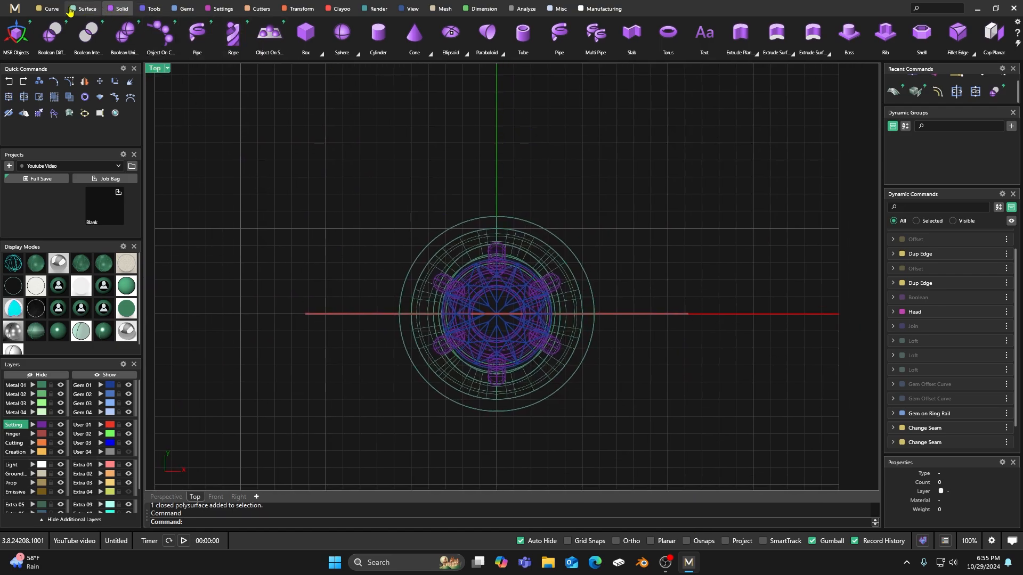
{"action": "left_click", "coordinate": [49, 9]}
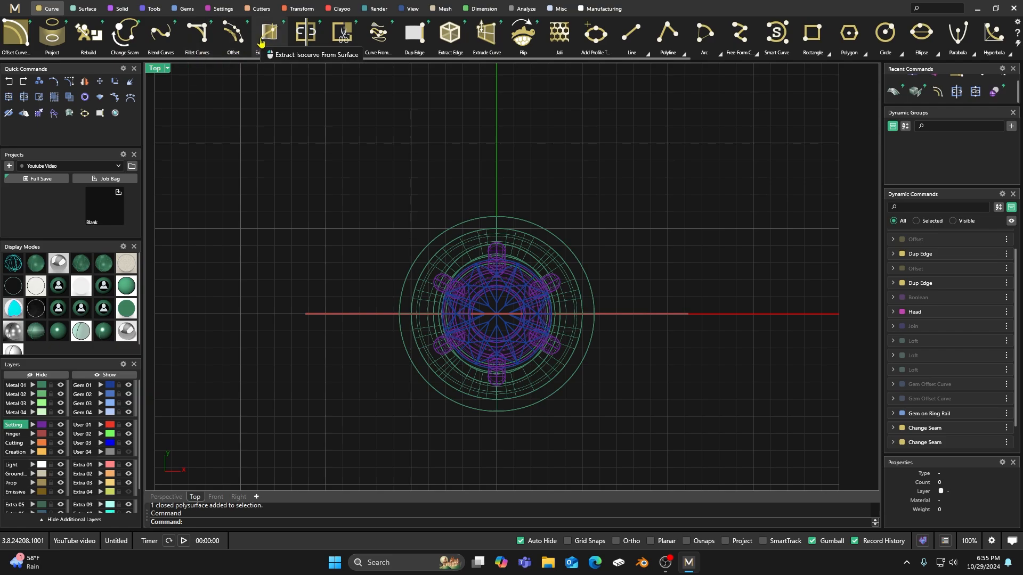
{"action": "double_click", "coordinate": [156, 70]}
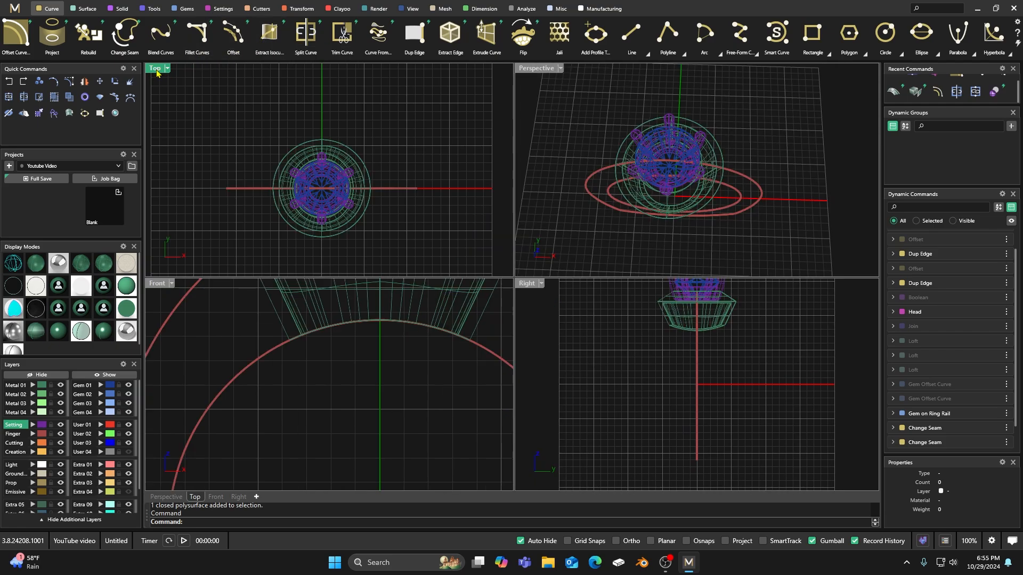
{"action": "scroll", "coordinate": [598, 214], "scroll_direction": "down", "scroll_amount": 4}
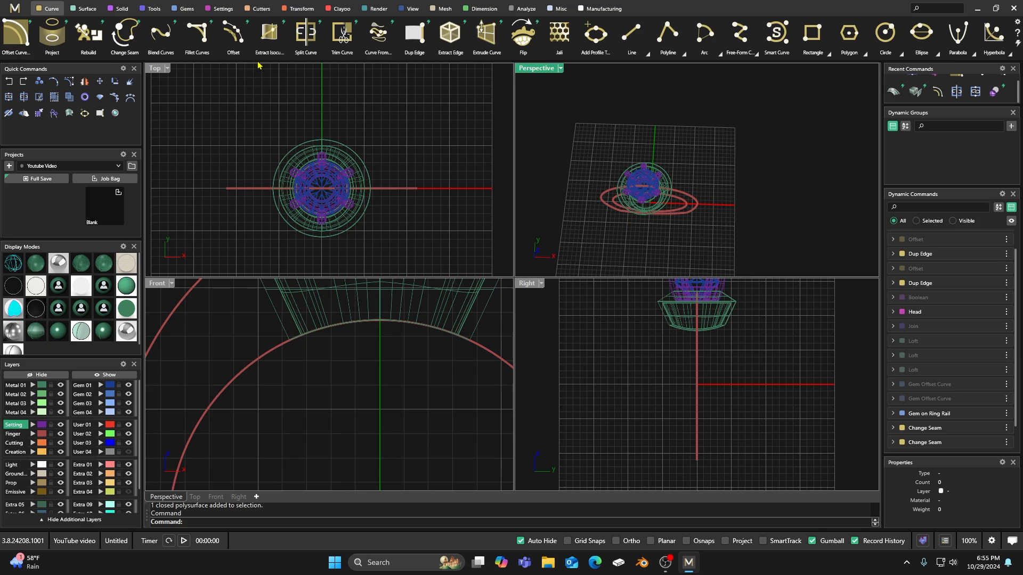
{"action": "scroll", "coordinate": [321, 94], "scroll_direction": "up", "scroll_amount": 2}
{"action": "right_click_drag", "start_coordinate": [314, 140], "coordinate": [328, 133]}
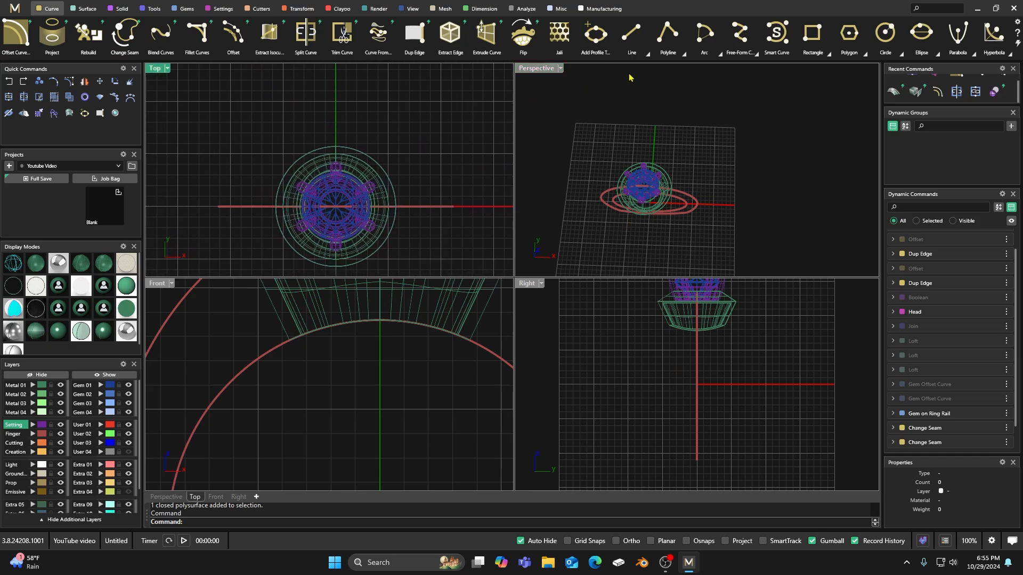
{"action": "left_click", "coordinate": [719, 56]}
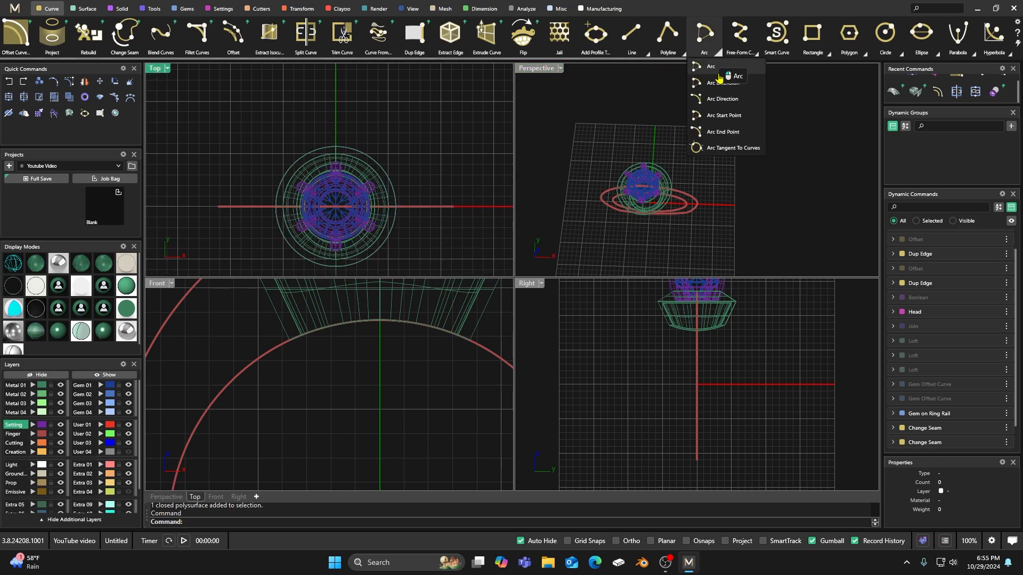
{"action": "left_click", "coordinate": [715, 101]}
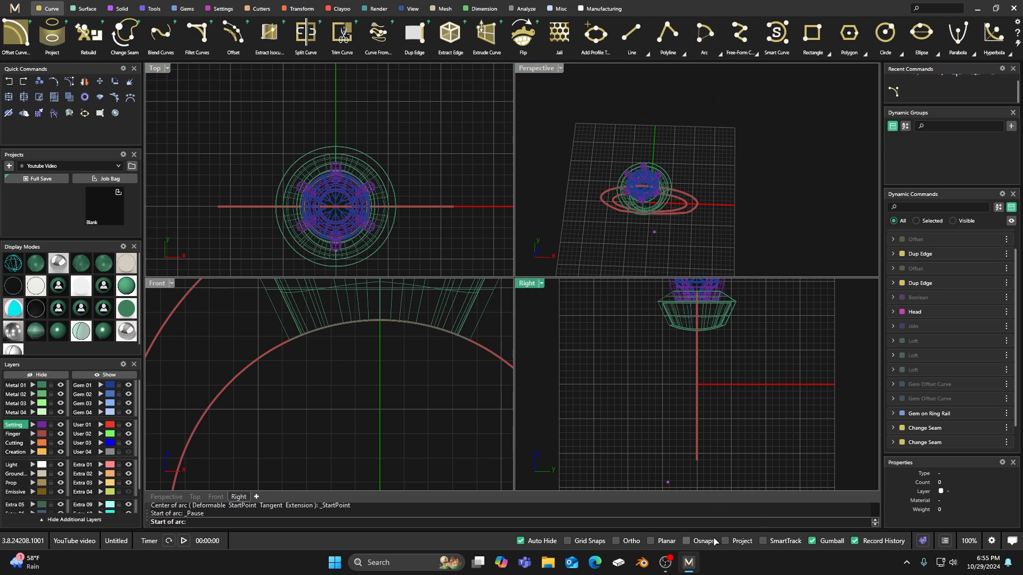
{"action": "scroll", "coordinate": [329, 173], "scroll_direction": "up", "scroll_amount": 5}
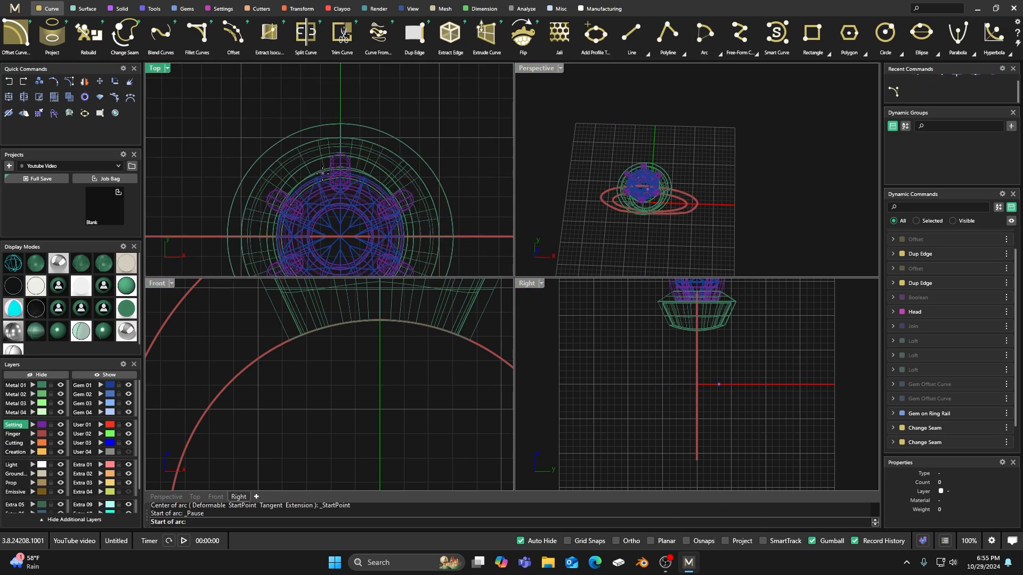
{"action": "left_click", "coordinate": [17, 452]}
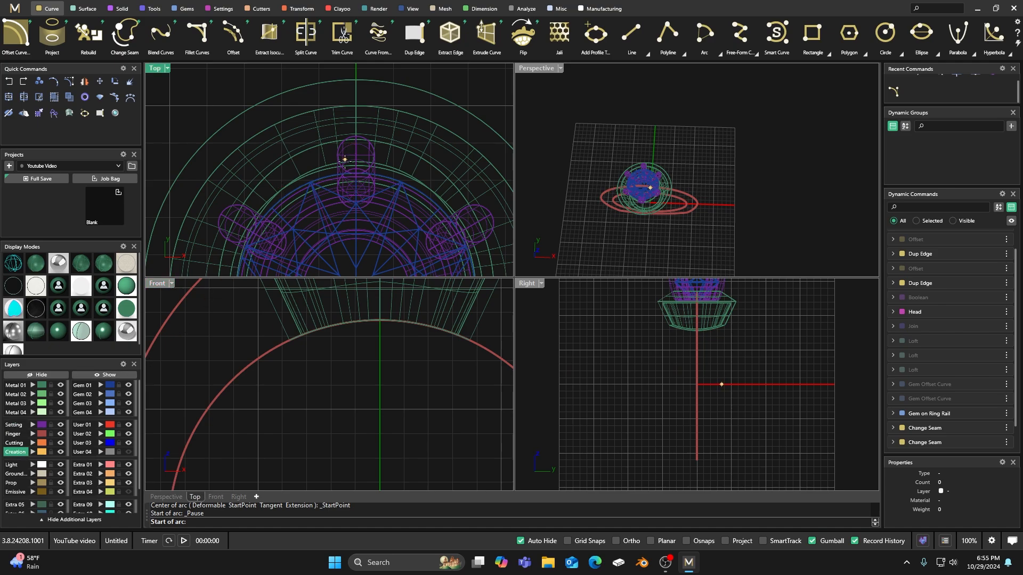
Step: Draw the arc from beside the prong on the positive Y axis to just beyond the base's outer rim, bulging away from the Y axis
{"action": "scroll", "coordinate": [344, 159], "scroll_direction": "up", "scroll_amount": 2}
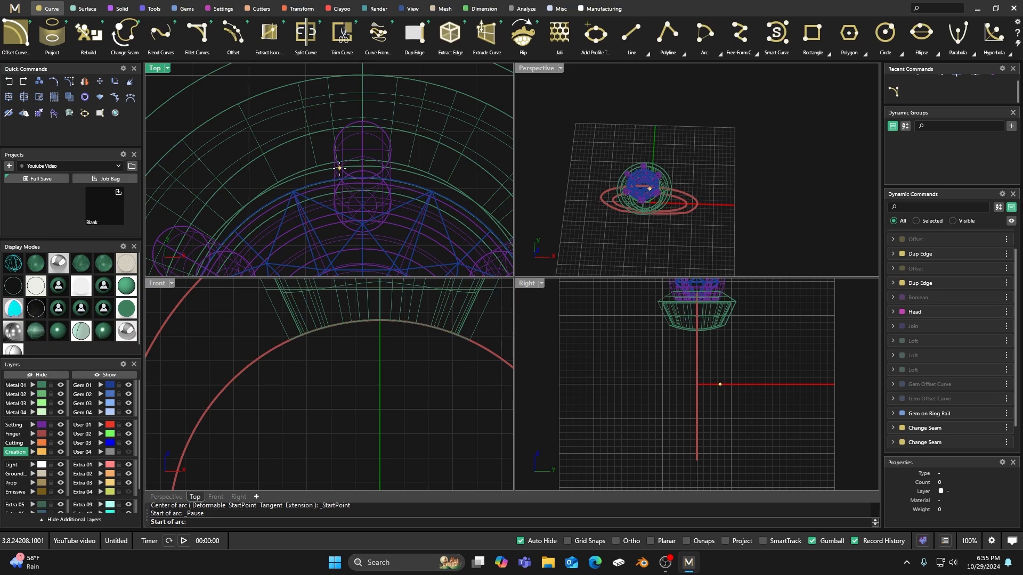
{"action": "left_click", "coordinate": [339, 168]}
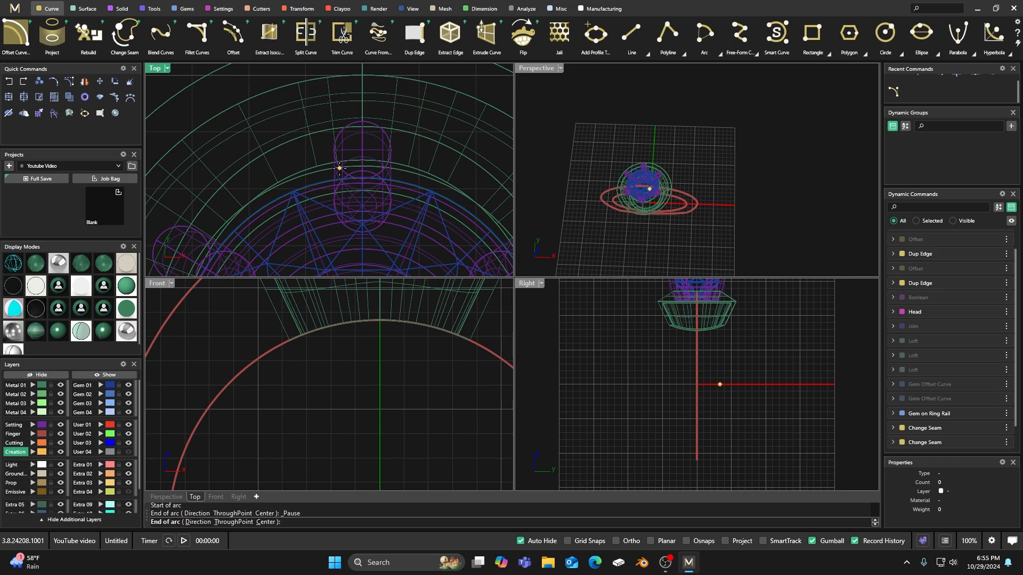
{"action": "scroll", "coordinate": [341, 239], "scroll_direction": "down", "scroll_amount": 3}
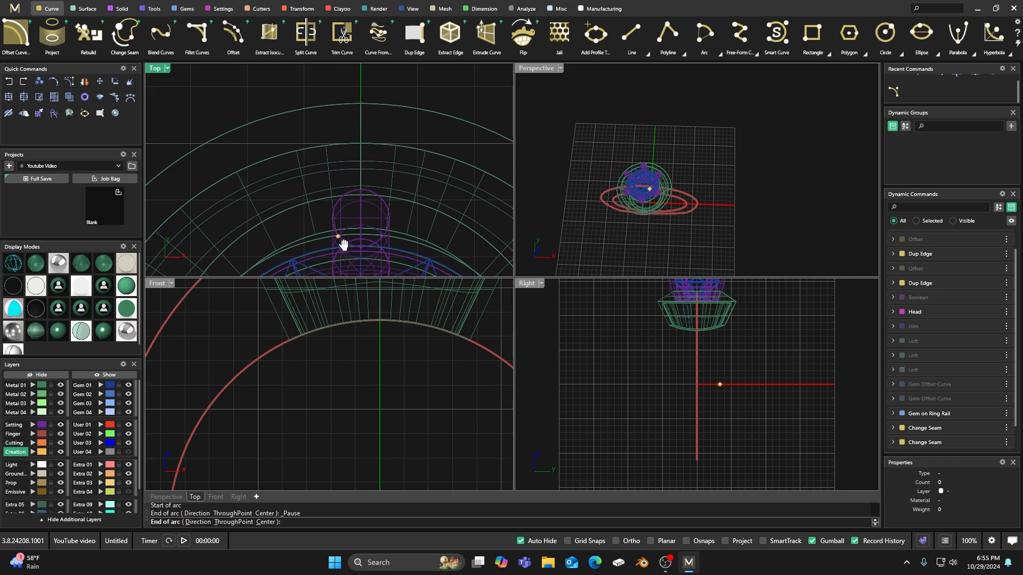
{"action": "double_click", "coordinate": [159, 68]}
{"action": "scroll", "coordinate": [302, 168], "scroll_direction": "down", "scroll_amount": 2}
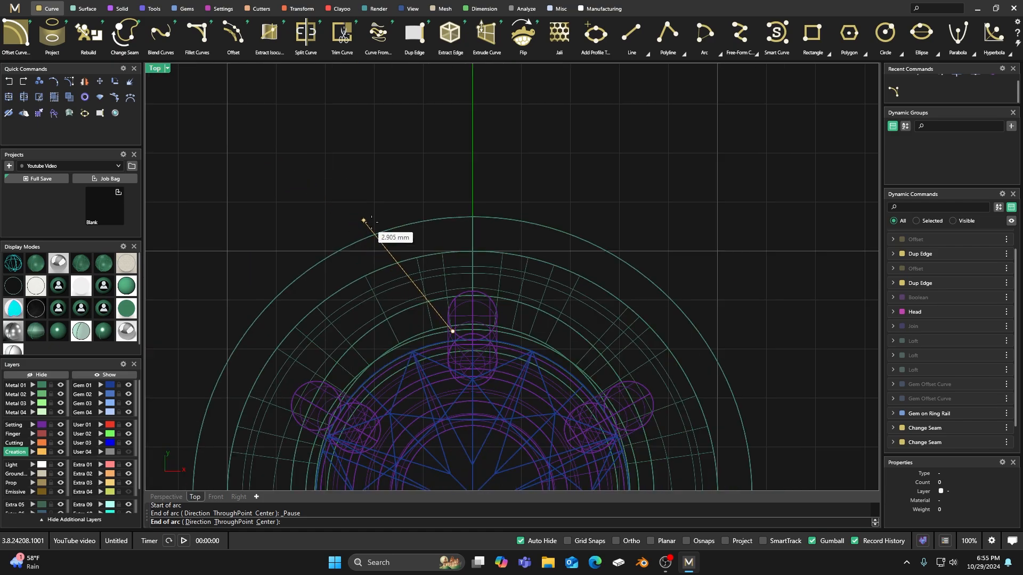
{"action": "left_click", "coordinate": [464, 162]}
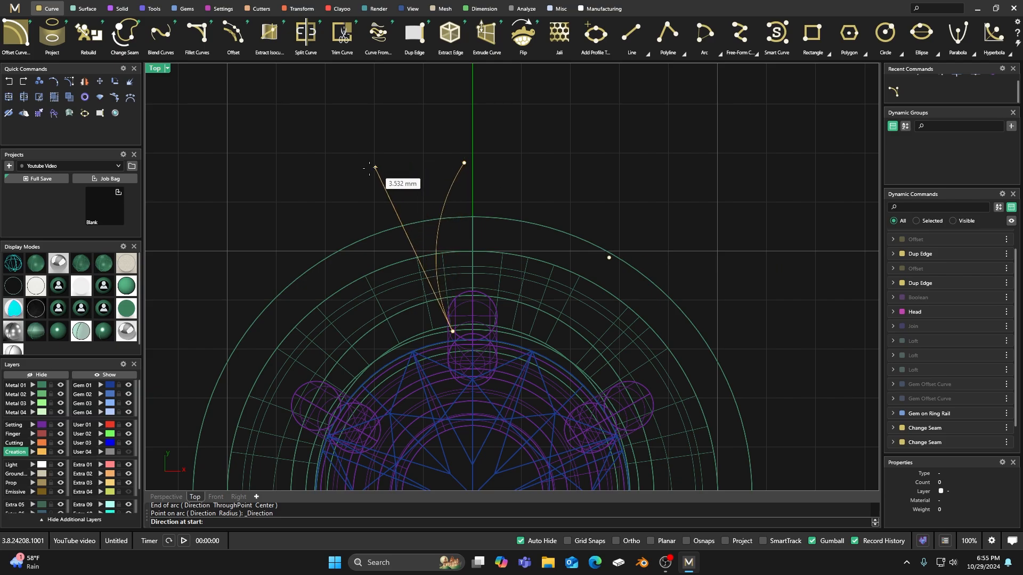
{"action": "left_click", "coordinate": [291, 188]}
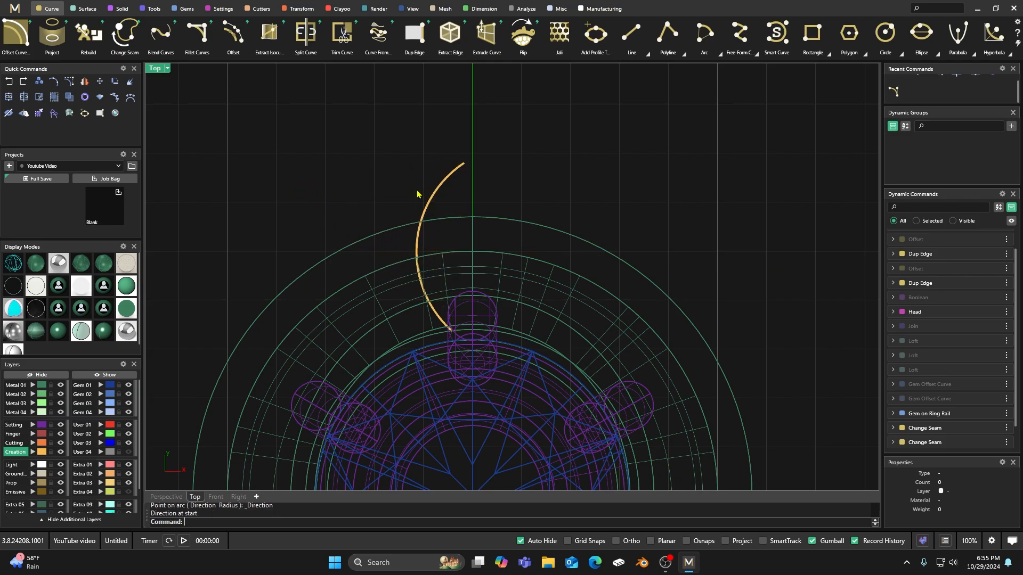
Step: Mirror the arc across the Y axis with Y Mirror on to form the petal's opposite side
{"action": "left_click", "coordinate": [429, 207]}
{"action": "left_click", "coordinate": [298, 8]}
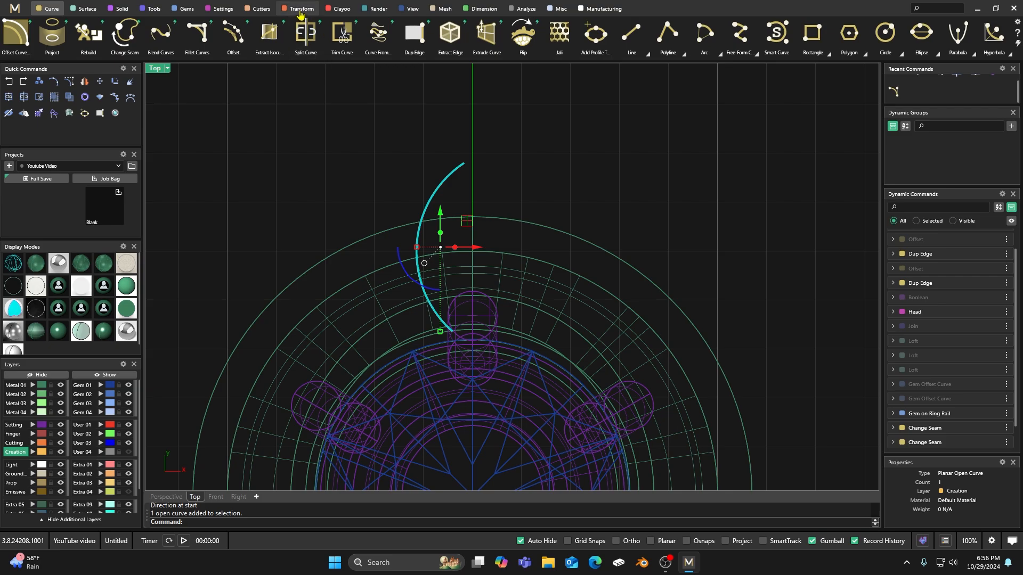
{"action": "left_click", "coordinate": [161, 34]}
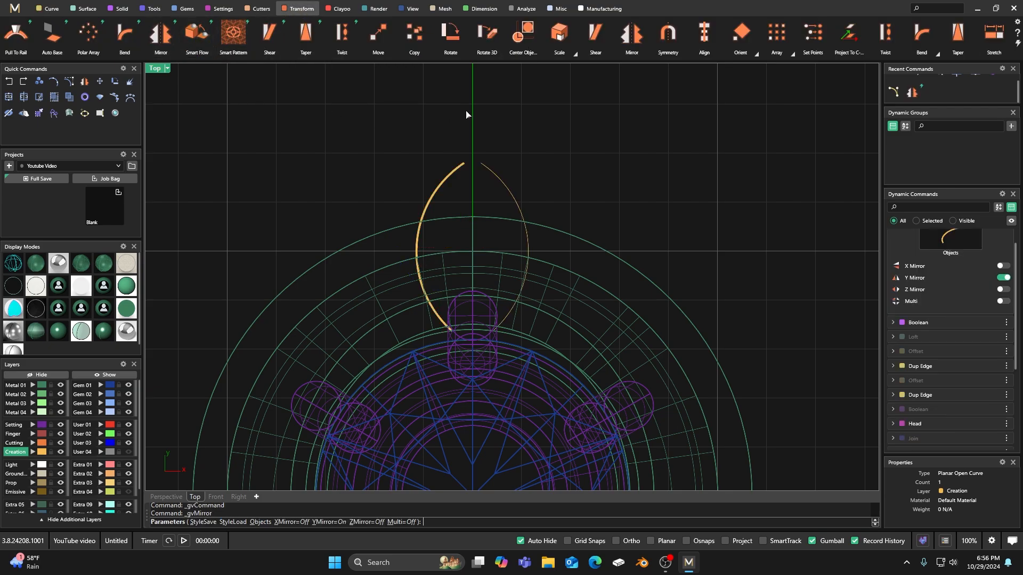
{"action": "key", "text": "Return"}
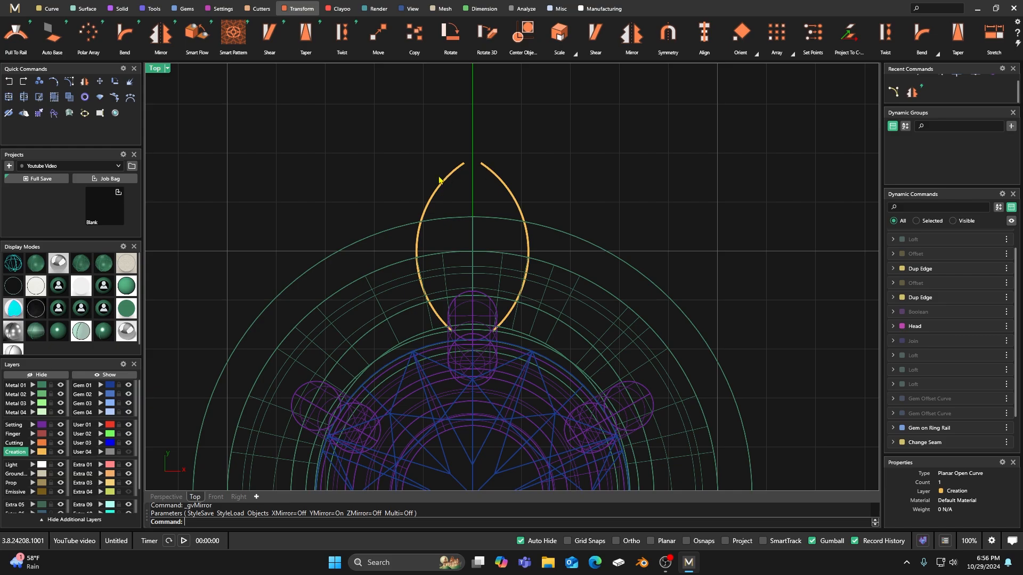
Step: Blend the two arcs' outer ends with Curvature continuity to close the petal's tip
{"action": "left_click", "coordinate": [51, 9]}
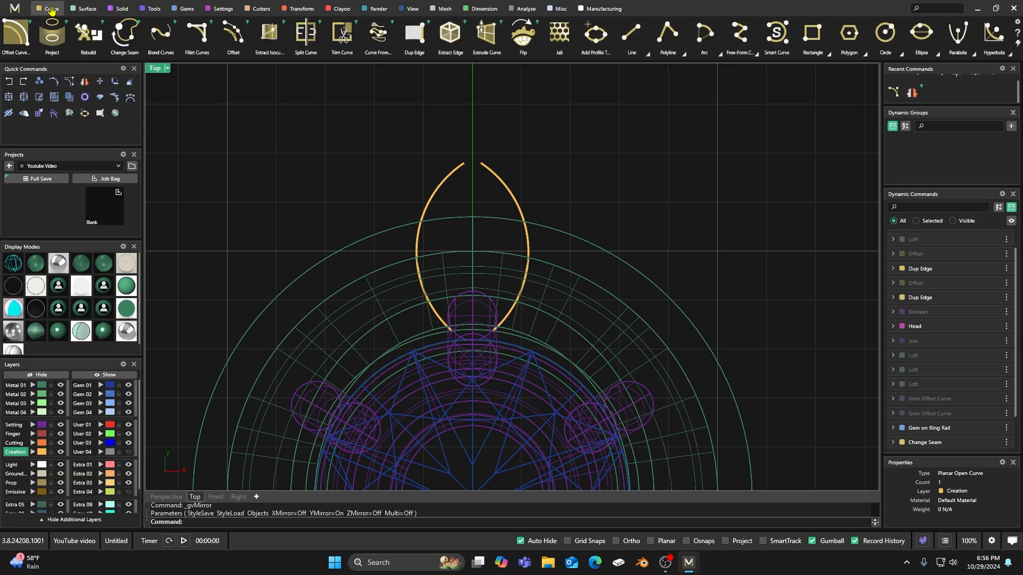
{"action": "scroll", "coordinate": [692, 40], "scroll_direction": "down", "scroll_amount": 6}
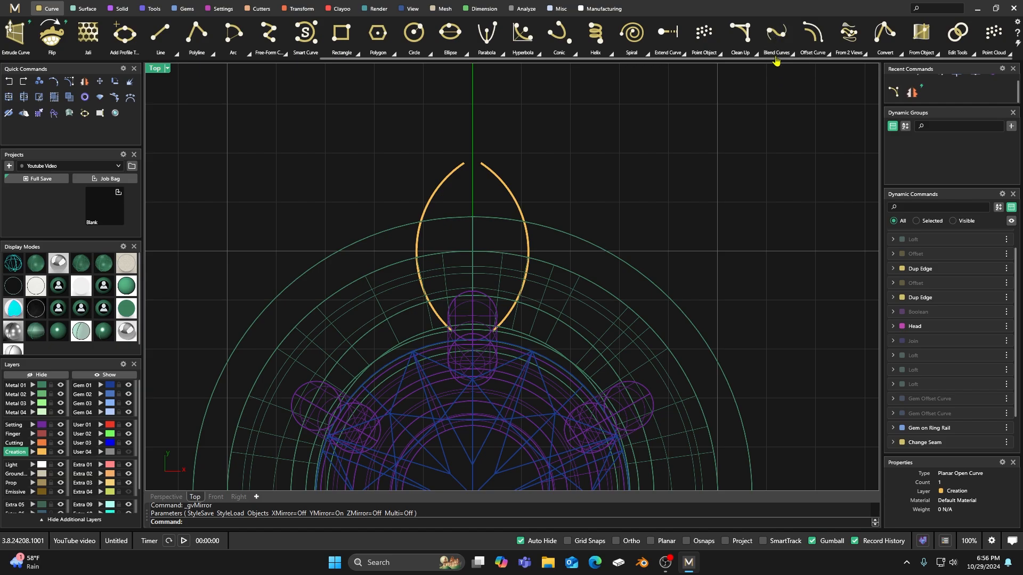
{"action": "left_click", "coordinate": [778, 37]}
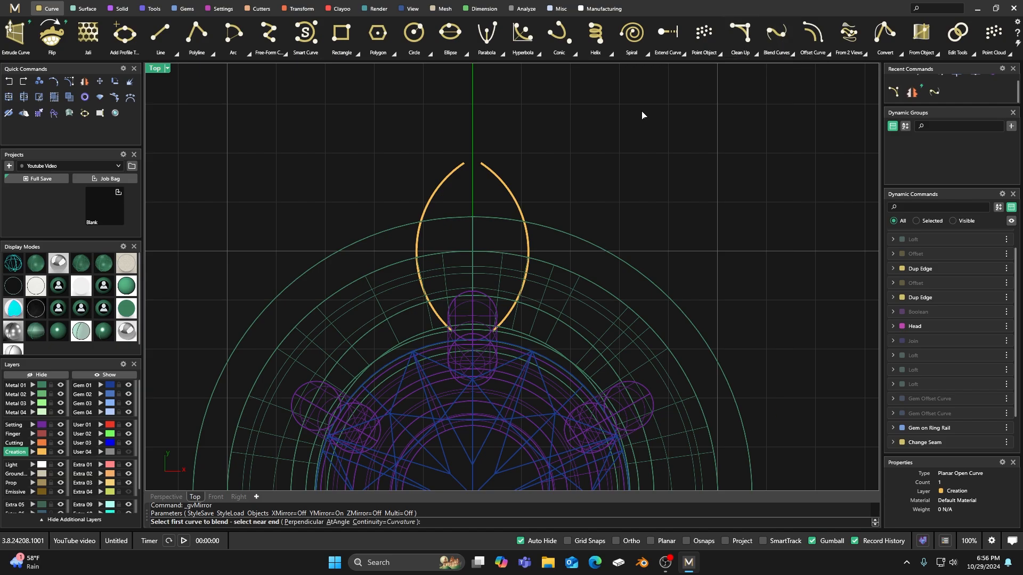
{"action": "left_click", "coordinate": [458, 169]}
{"action": "left_click", "coordinate": [484, 170]}
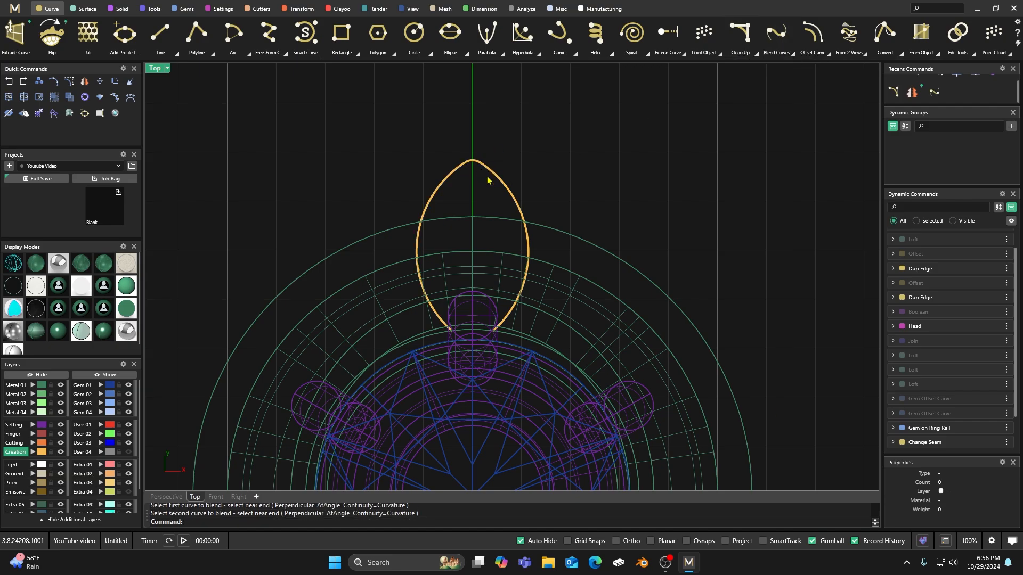
Step: Blend the two arcs' inner ends near the prong with Curvature continuity to close the petal's base
{"action": "scroll", "coordinate": [483, 162], "scroll_direction": "down", "scroll_amount": 2}
{"action": "scroll", "coordinate": [474, 284], "scroll_direction": "up", "scroll_amount": 2}
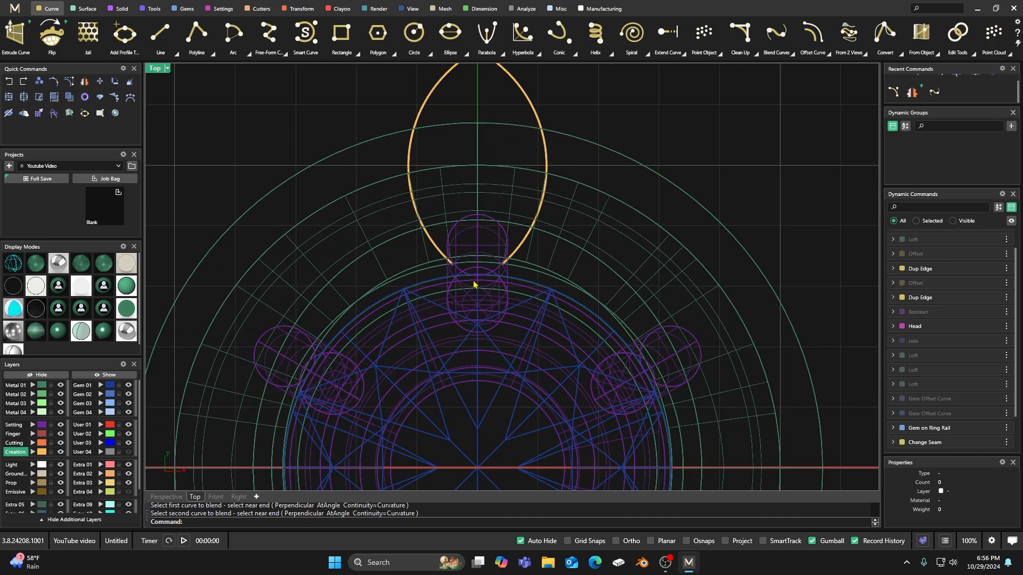
{"action": "scroll", "coordinate": [461, 287], "scroll_direction": "up", "scroll_amount": 1}
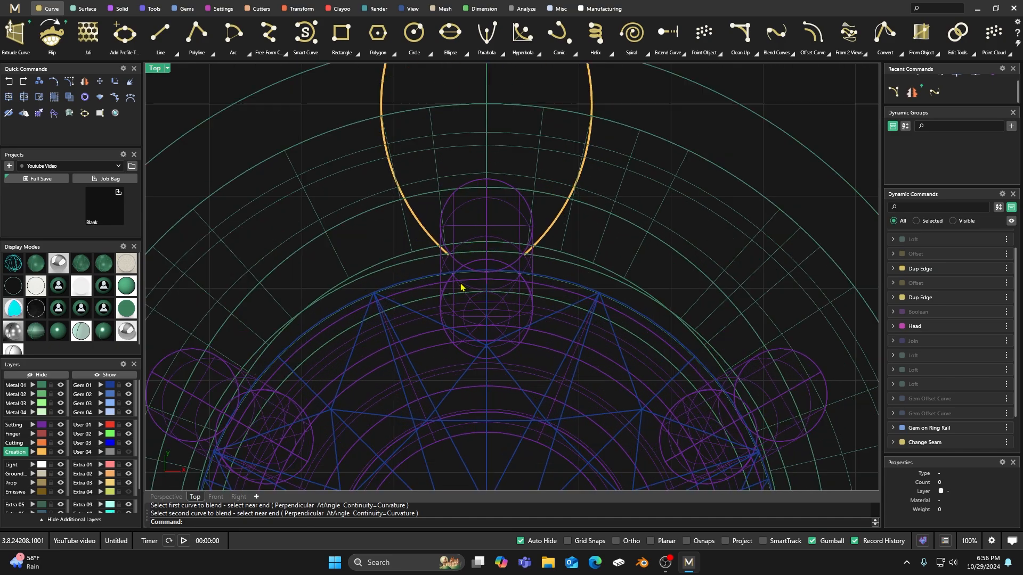
{"action": "right_click", "coordinate": [468, 219]}
{"action": "left_click", "coordinate": [434, 242]}
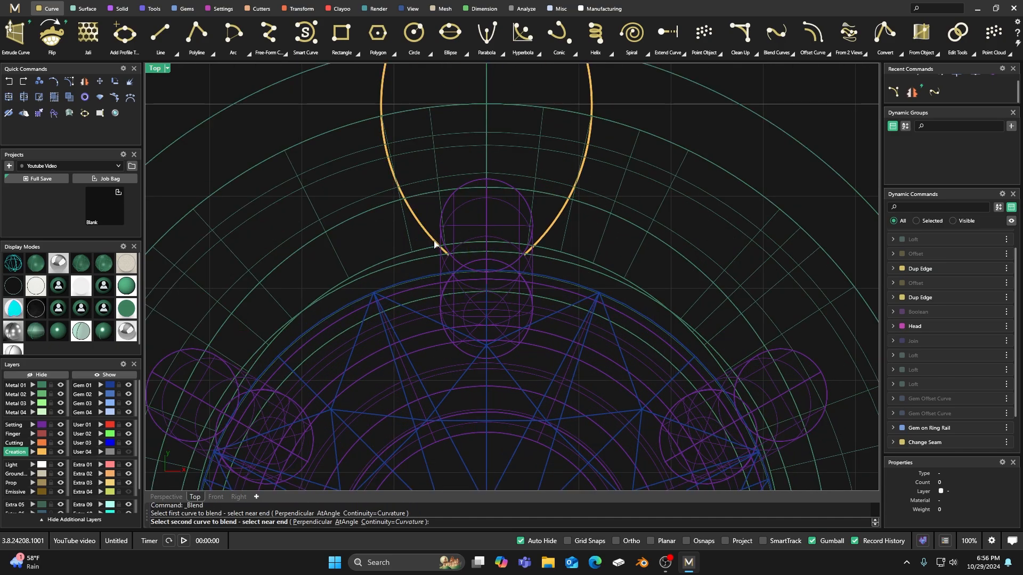
{"action": "left_click", "coordinate": [542, 244]}
Step: Join the two arcs and two blend curves into one closed petal outline, accepting the loss of their history
{"action": "scroll", "coordinate": [515, 300], "scroll_direction": "down", "scroll_amount": 3}
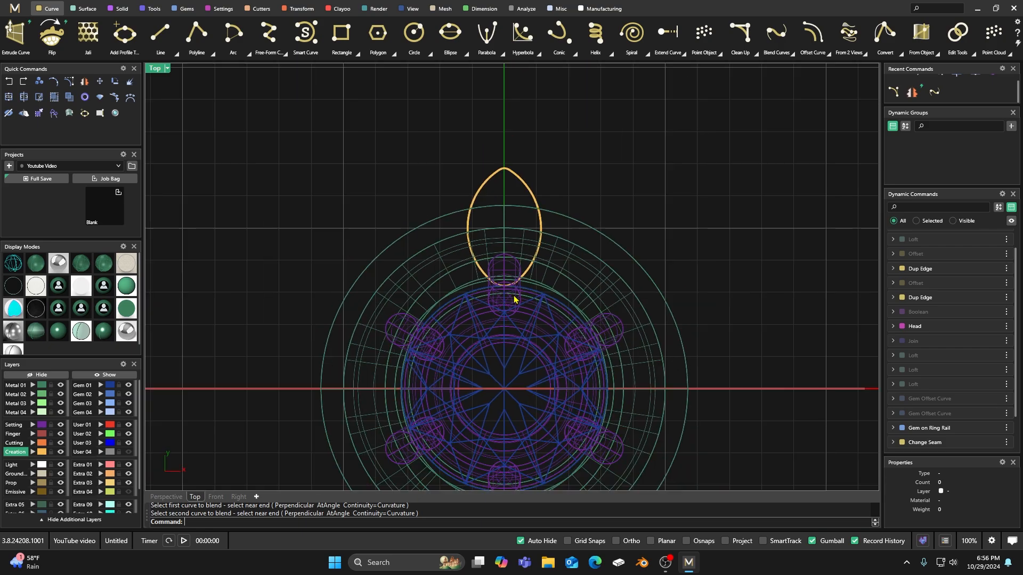
{"action": "left_click_drag", "start_coordinate": [456, 158], "coordinate": [559, 306]}
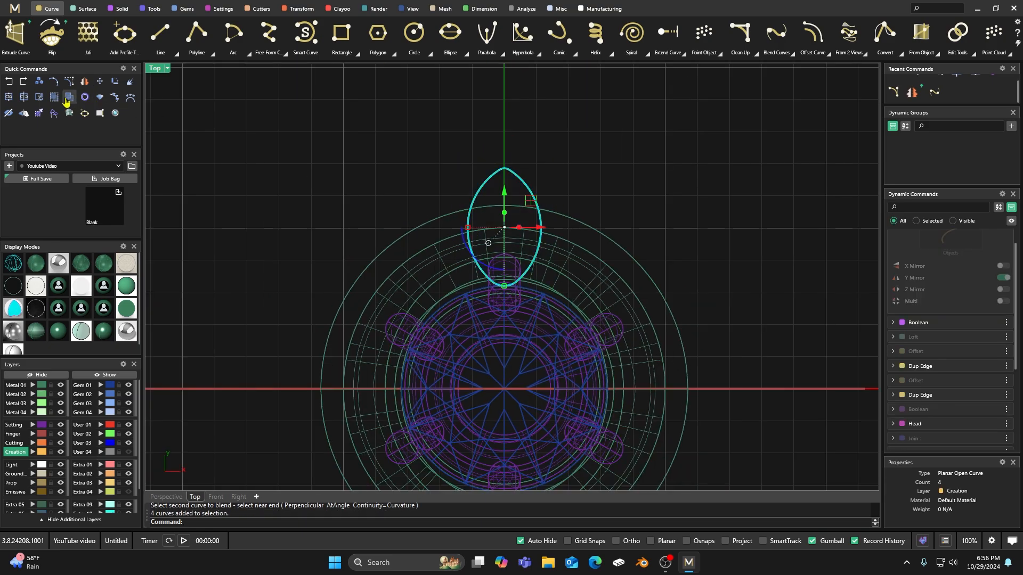
{"action": "left_click", "coordinate": [9, 99]}
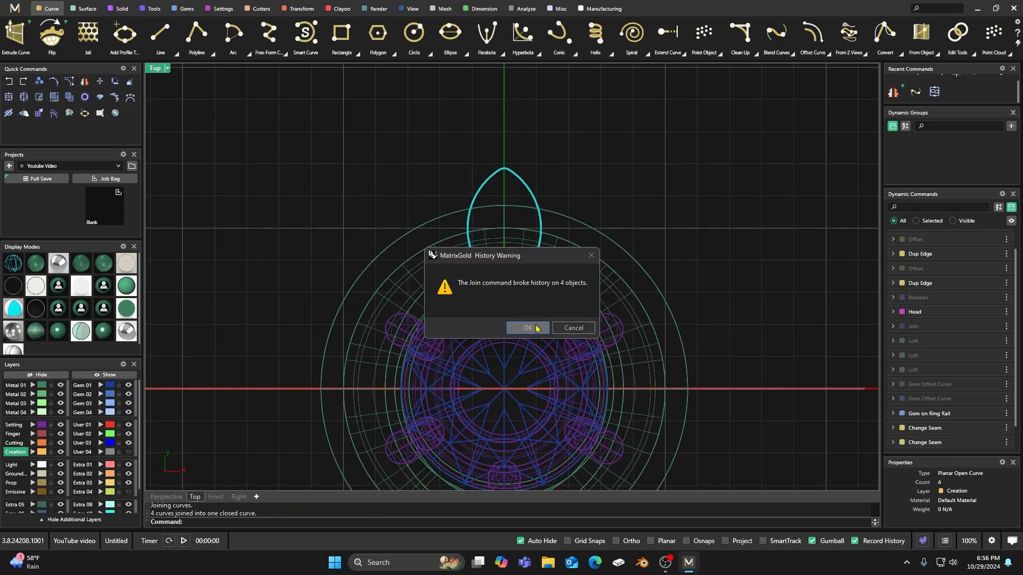
{"action": "key", "text": "Return"}
{"action": "left_click", "coordinate": [390, 184]}
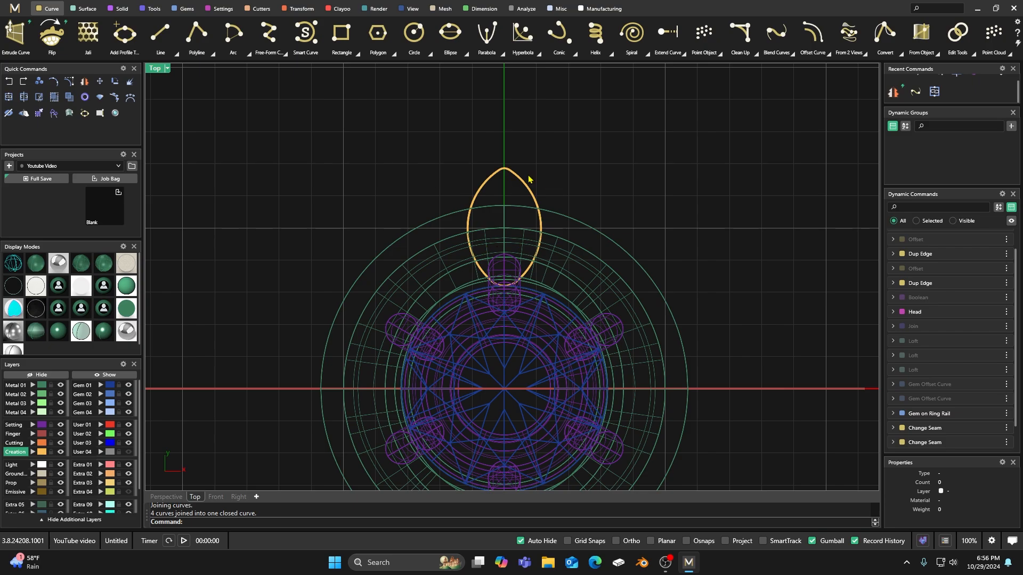
Step: Show the Perspective view in shaded display and examine the petal outline's position relative to the base and gem head
{"action": "double_click", "coordinate": [154, 69]}
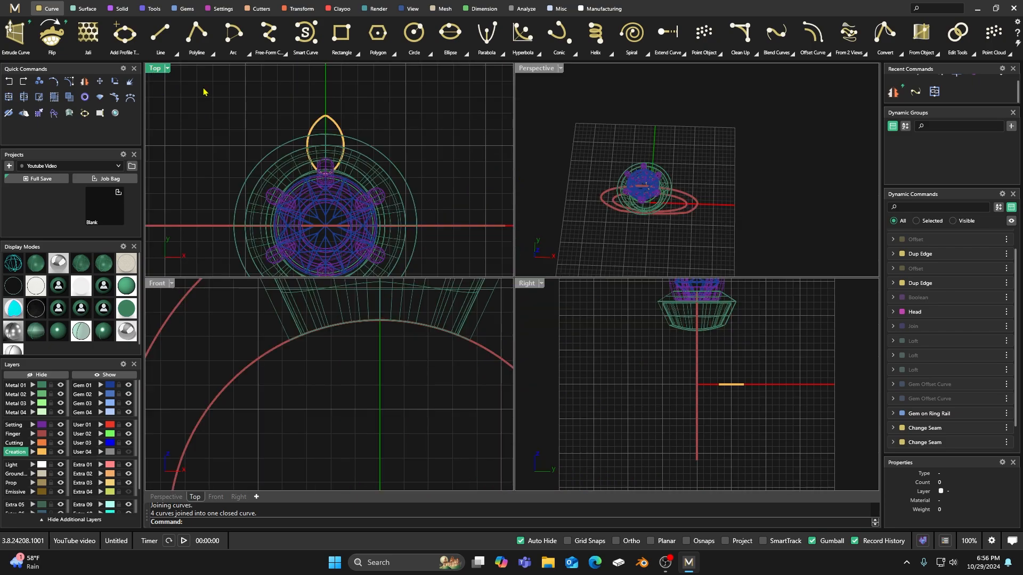
{"action": "double_click", "coordinate": [536, 68]}
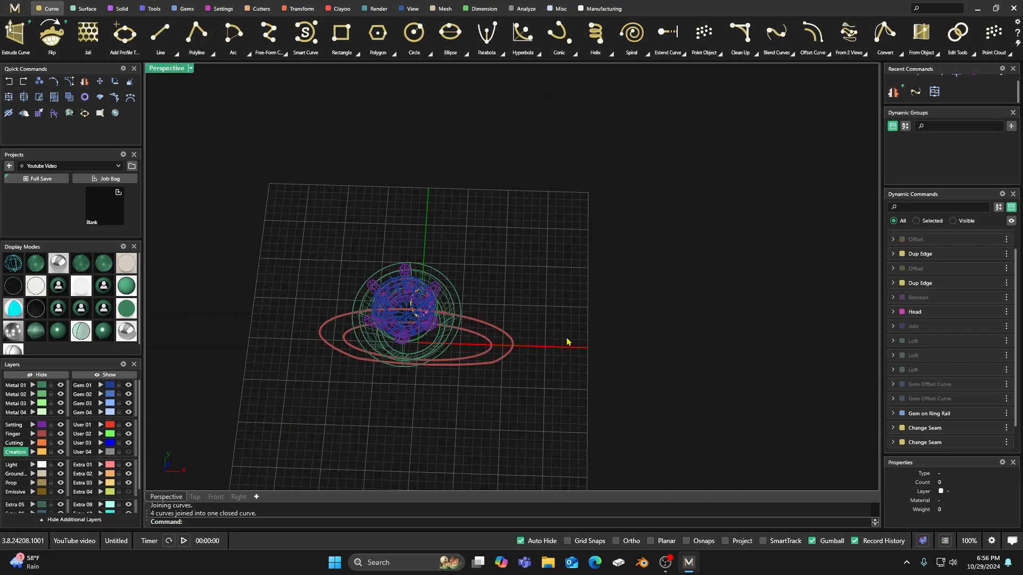
{"action": "right_click_drag", "start_coordinate": [566, 342], "coordinate": [452, 267]}
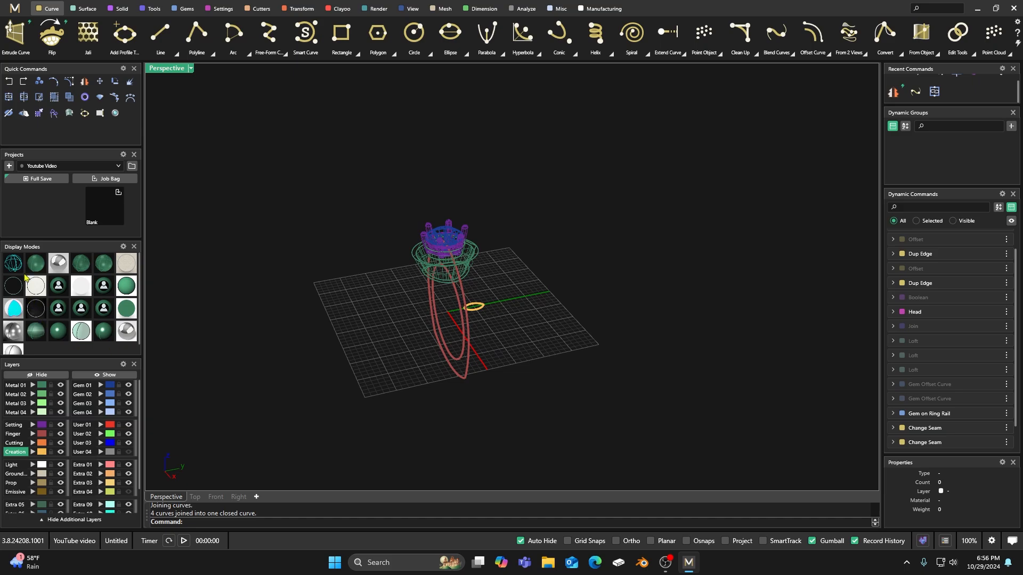
{"action": "left_click", "coordinate": [33, 267]}
{"action": "scroll", "coordinate": [257, 295], "scroll_direction": "up", "scroll_amount": 5}
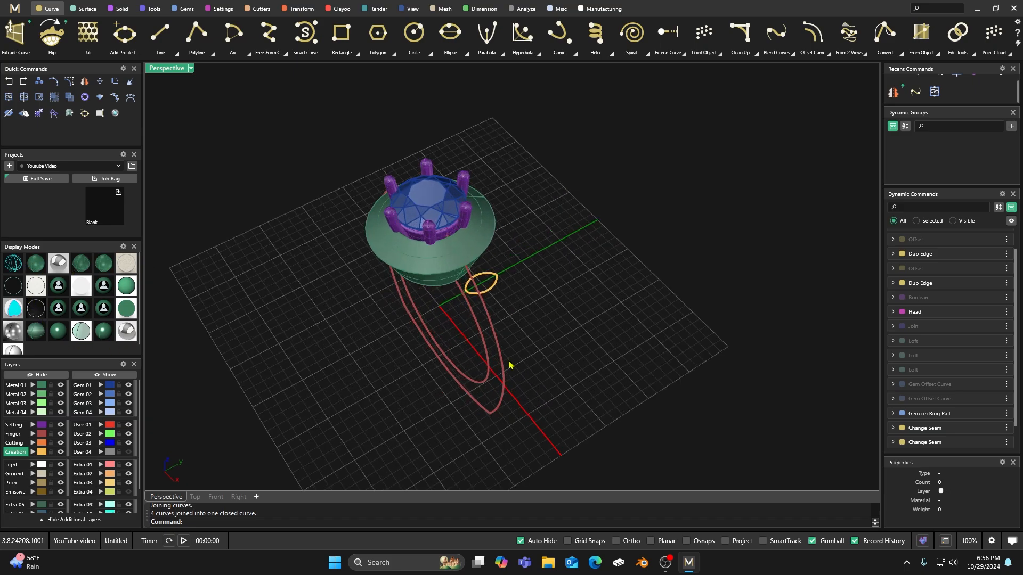
{"action": "right_click_drag", "start_coordinate": [509, 364], "coordinate": [514, 287]}
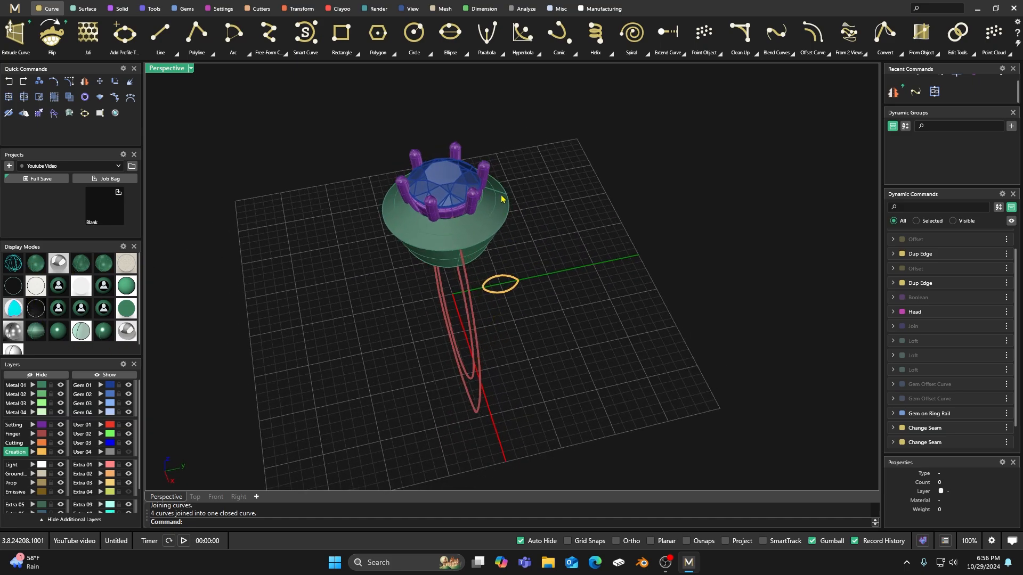
{"action": "right_click_drag", "start_coordinate": [523, 269], "coordinate": [517, 339]}
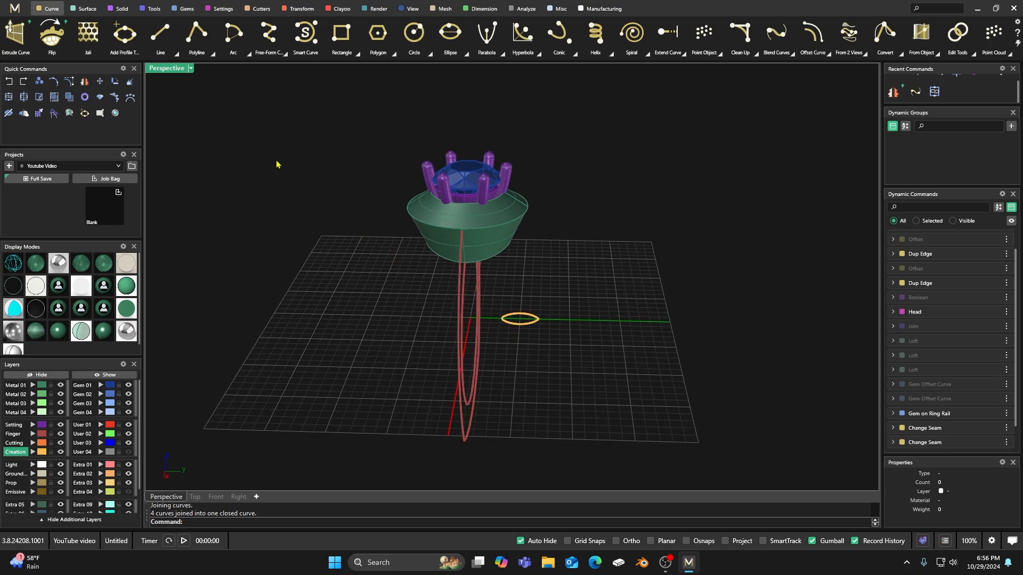
Step: Extract an isocurve from the base's sloped upper surface beside the prong, at about u 0.47, v 1.00 with a 90° angle
{"action": "scroll", "coordinate": [124, 36], "scroll_direction": "up", "scroll_amount": 5}
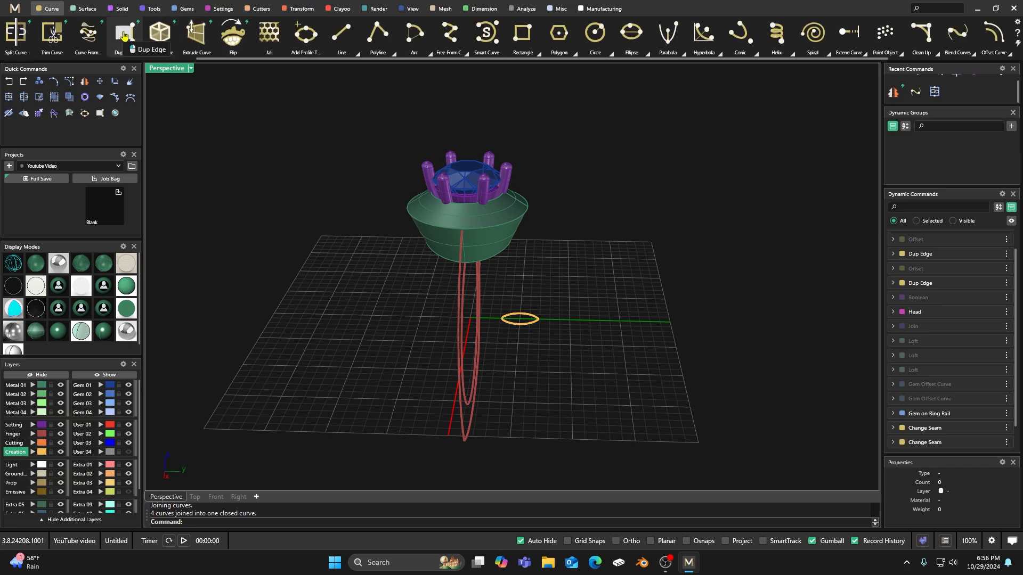
{"action": "scroll", "coordinate": [125, 38], "scroll_direction": "up", "scroll_amount": 4}
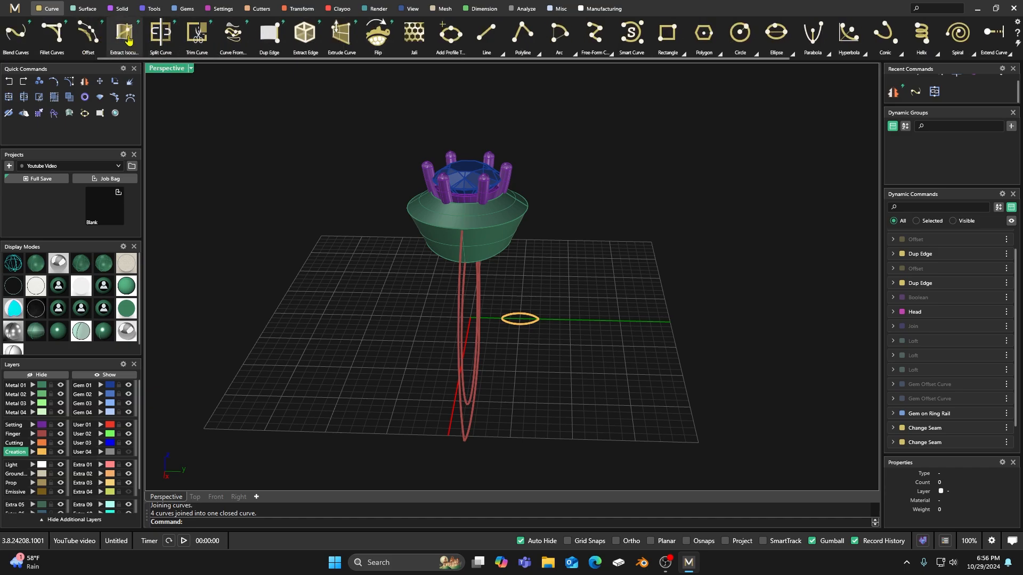
{"action": "left_click", "coordinate": [128, 40]}
{"action": "scroll", "coordinate": [338, 235], "scroll_direction": "up", "scroll_amount": 5}
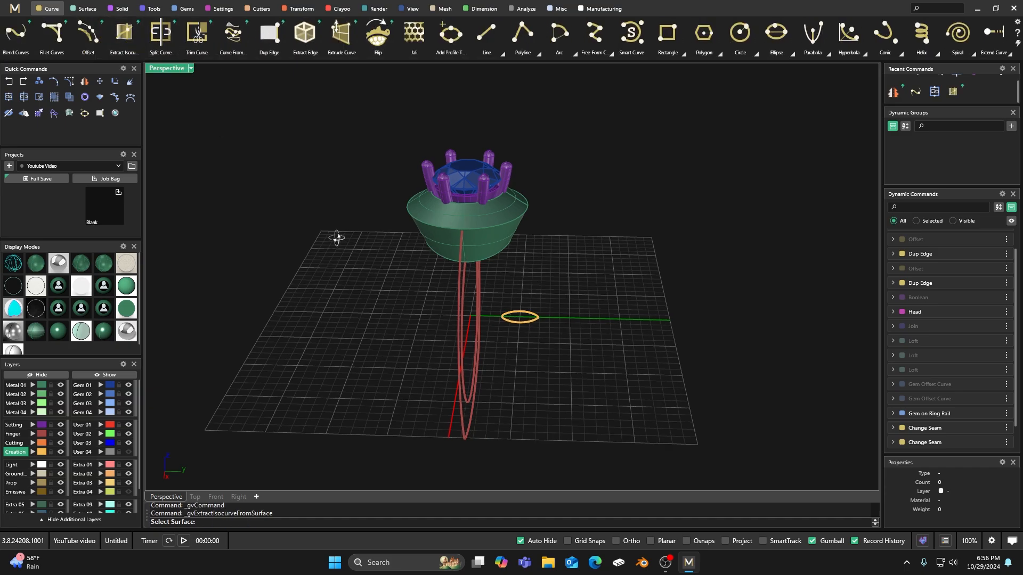
{"action": "left_click", "coordinate": [512, 197]}
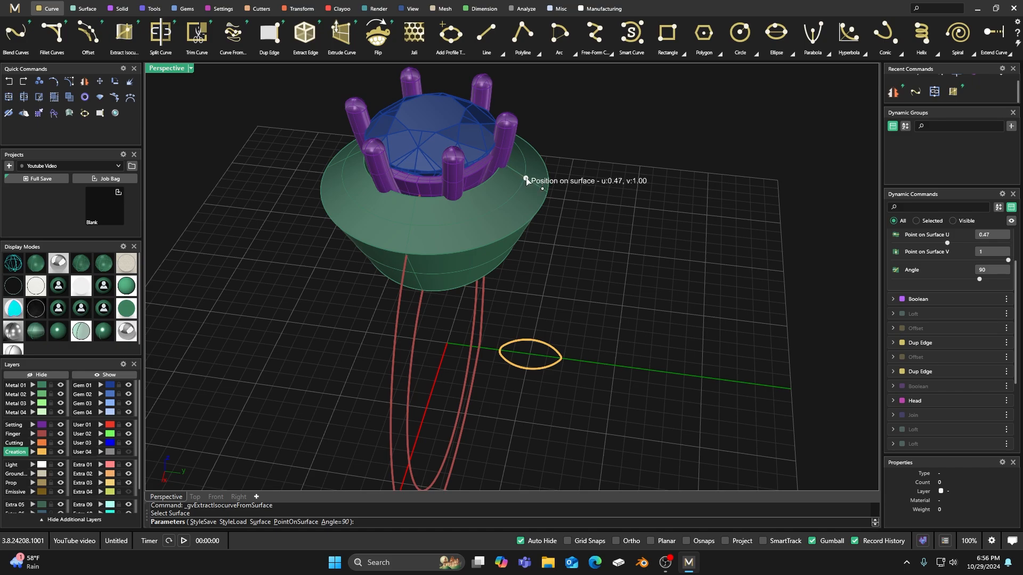
{"action": "key", "text": "Return"}
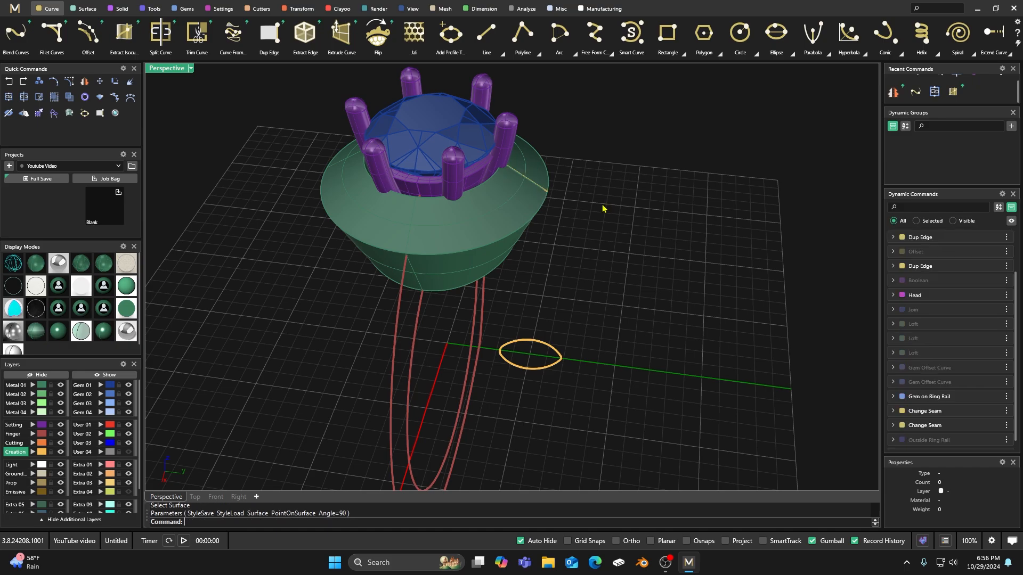
{"action": "right_click_drag", "start_coordinate": [602, 203], "coordinate": [537, 238]}
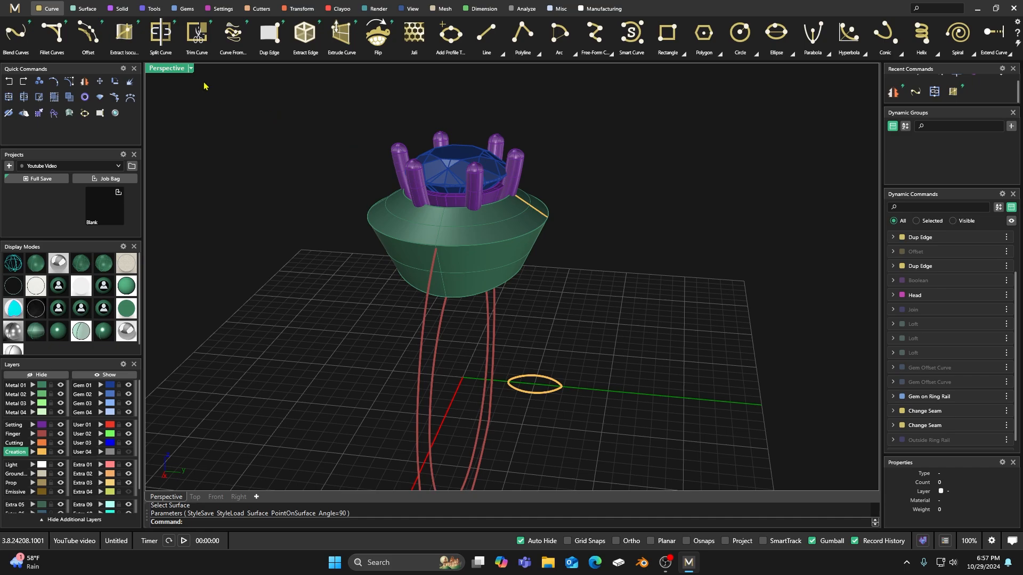
{"action": "left_click", "coordinate": [233, 35]}
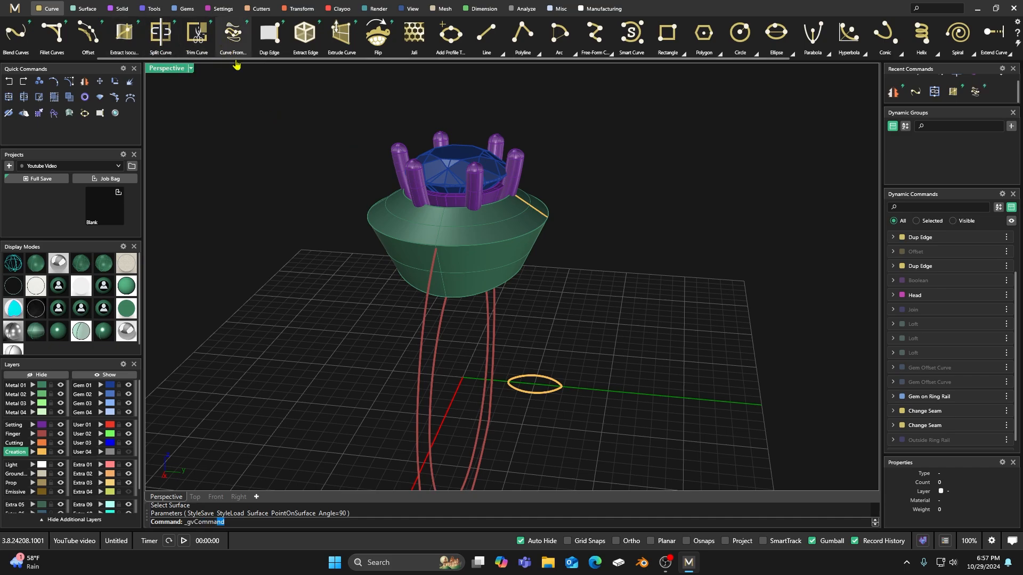
{"action": "left_click", "coordinate": [521, 380]}
{"action": "left_click", "coordinate": [531, 209]}
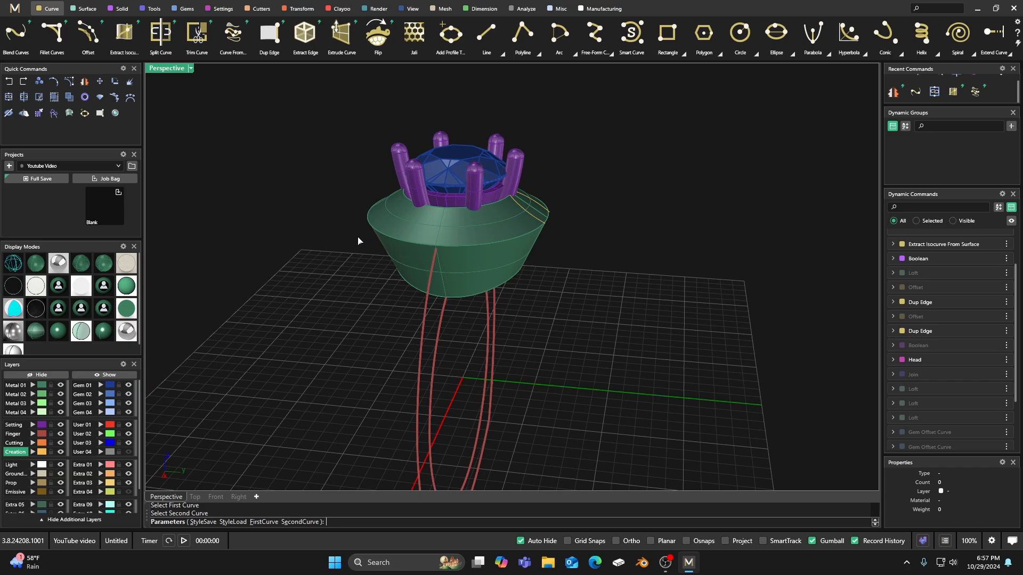
{"action": "key", "text": "Return"}
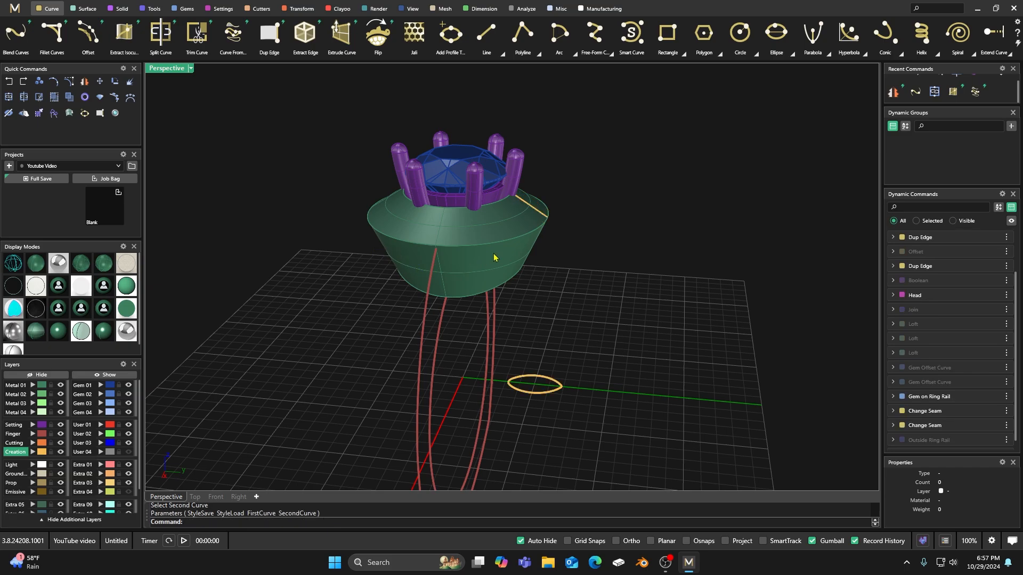
Step: Align the gumball to the extracted isocurve and stretch the line along its slope, well past both edges of the base's upper face
{"action": "double_click", "coordinate": [167, 69]}
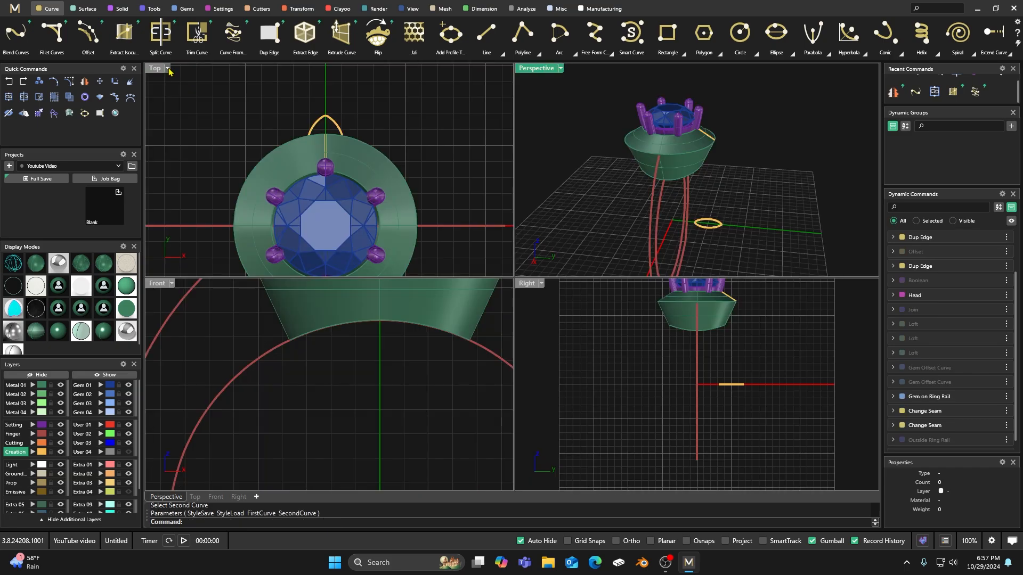
{"action": "right_click_drag", "start_coordinate": [615, 300], "coordinate": [612, 405]}
{"action": "scroll", "coordinate": [708, 128], "scroll_direction": "up", "scroll_amount": 5}
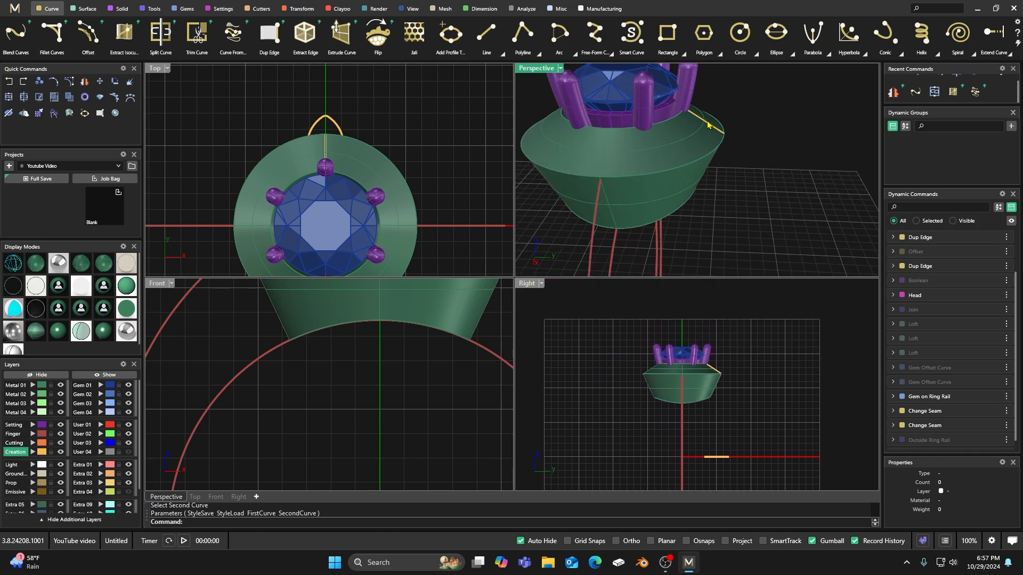
{"action": "left_click", "coordinate": [708, 124]}
{"action": "left_click", "coordinate": [741, 154]}
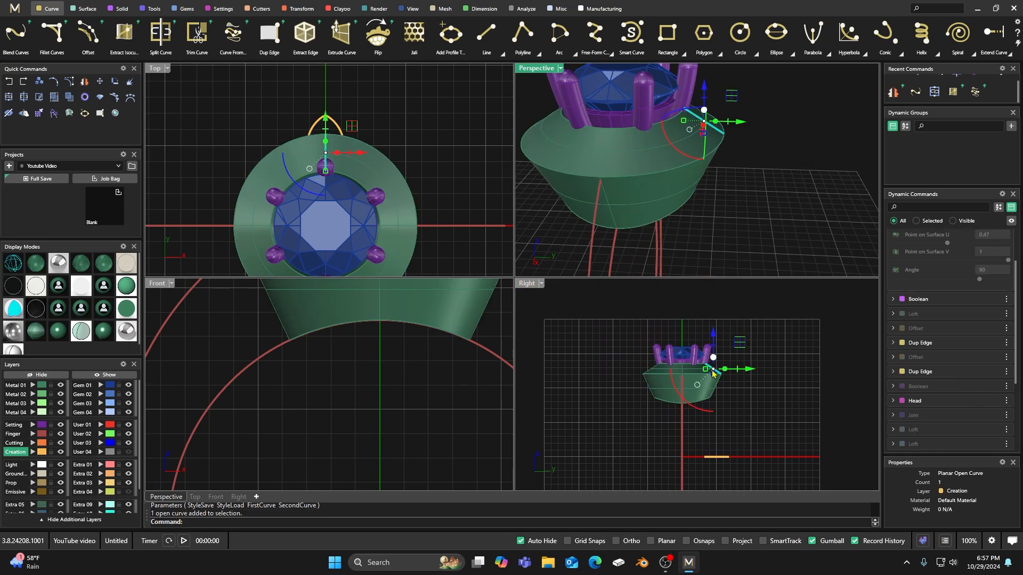
{"action": "scroll", "coordinate": [713, 373], "scroll_direction": "up", "scroll_amount": 5}
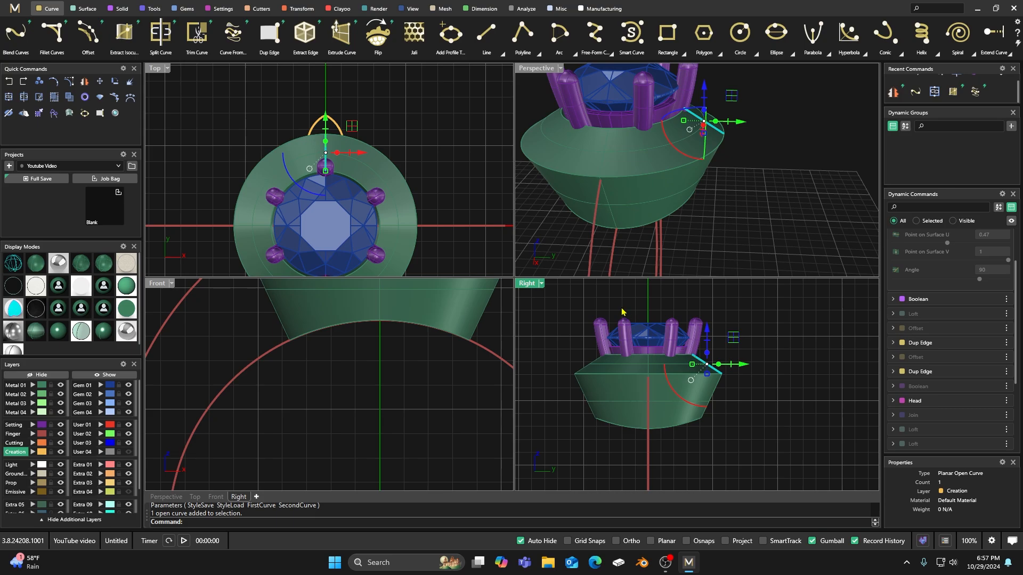
{"action": "left_click", "coordinate": [691, 381]}
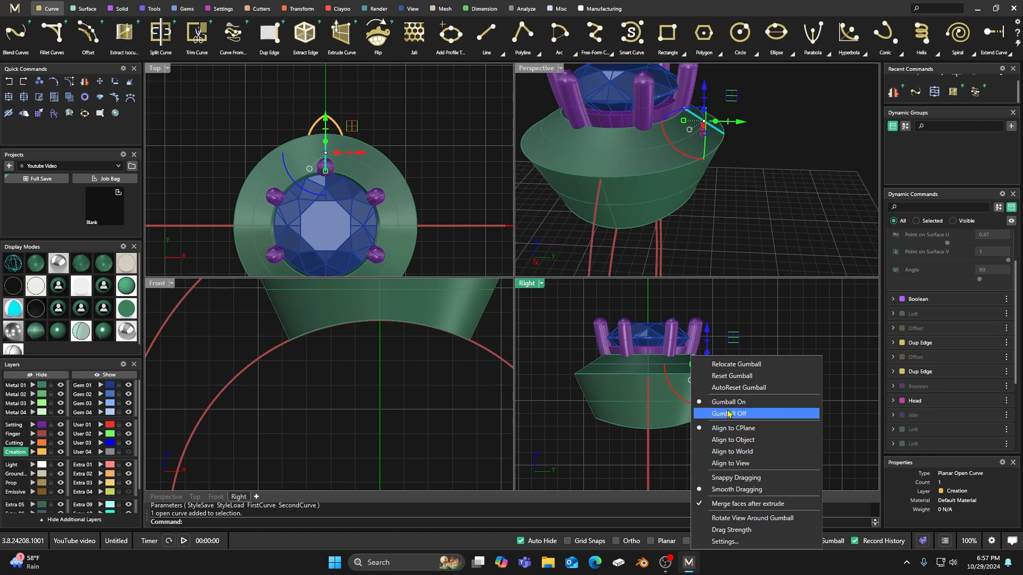
{"action": "left_click", "coordinate": [725, 444]}
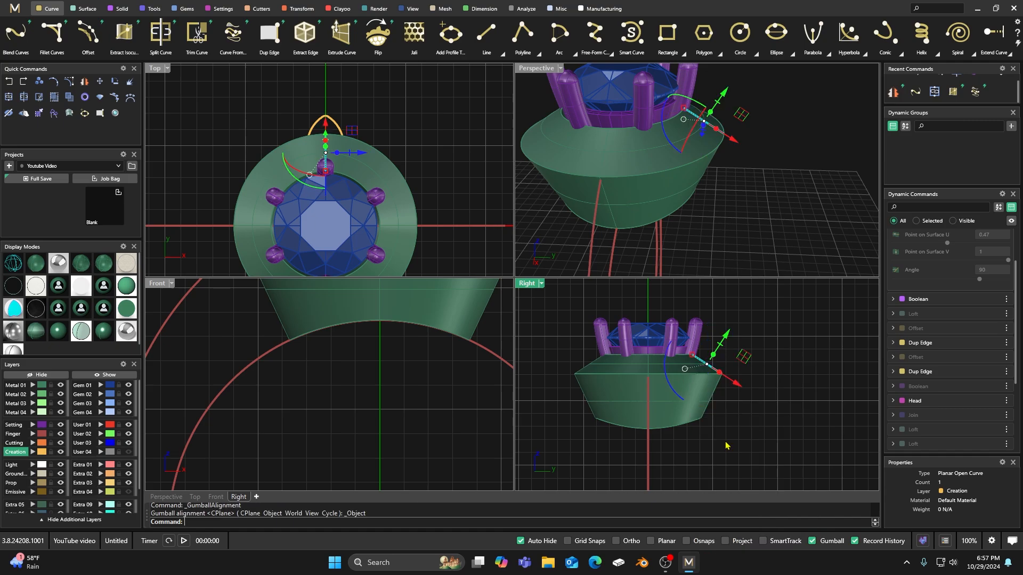
{"action": "left_click_drag", "start_coordinate": [694, 355], "coordinate": [637, 319]}
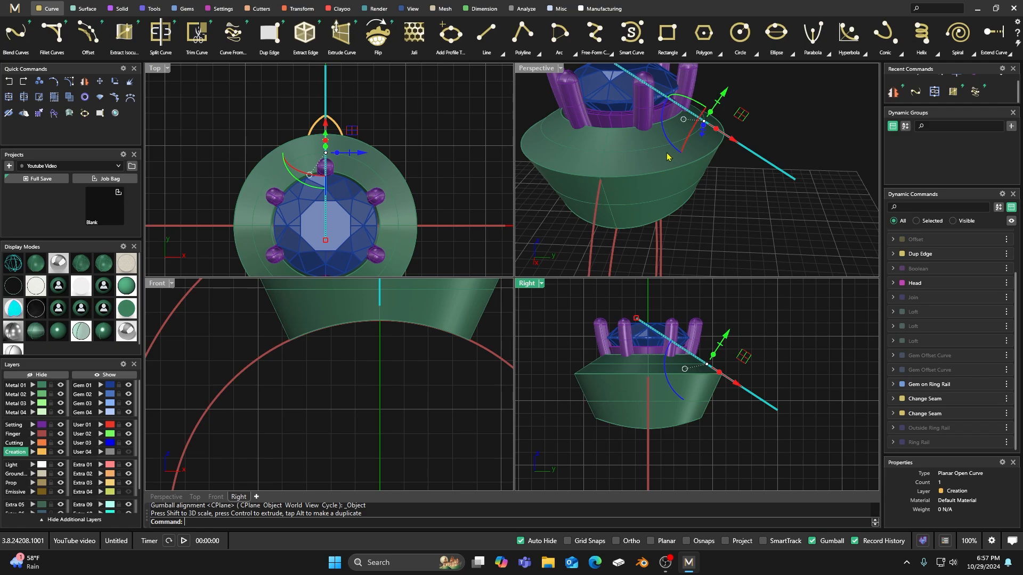
{"action": "left_click", "coordinate": [729, 230]}
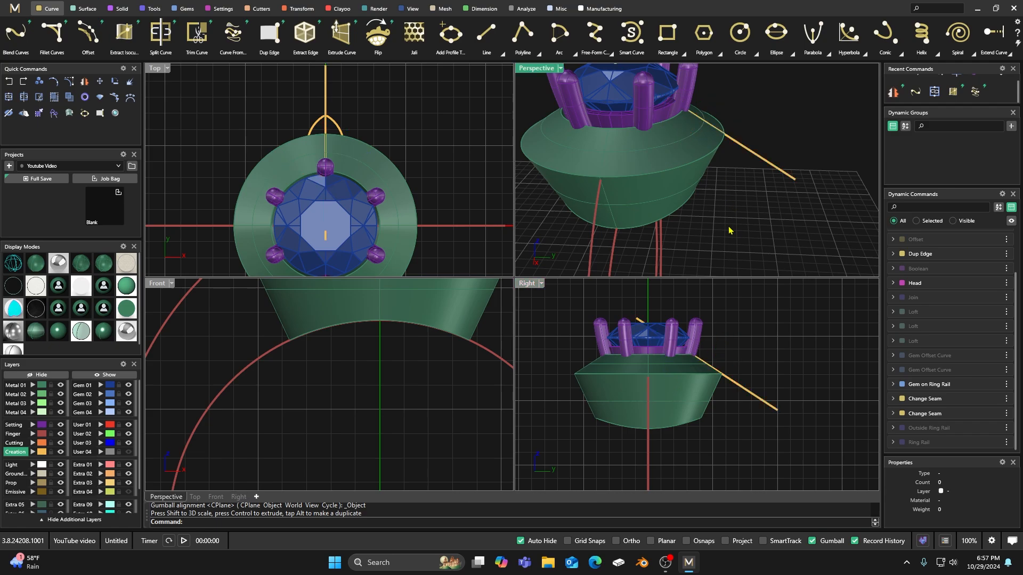
Step: Create a Curve From 2 Views from the flat petal outline and the lengthened sloped line, forming a tilted petal beside the prong
{"action": "scroll", "coordinate": [676, 242], "scroll_direction": "down", "scroll_amount": 5}
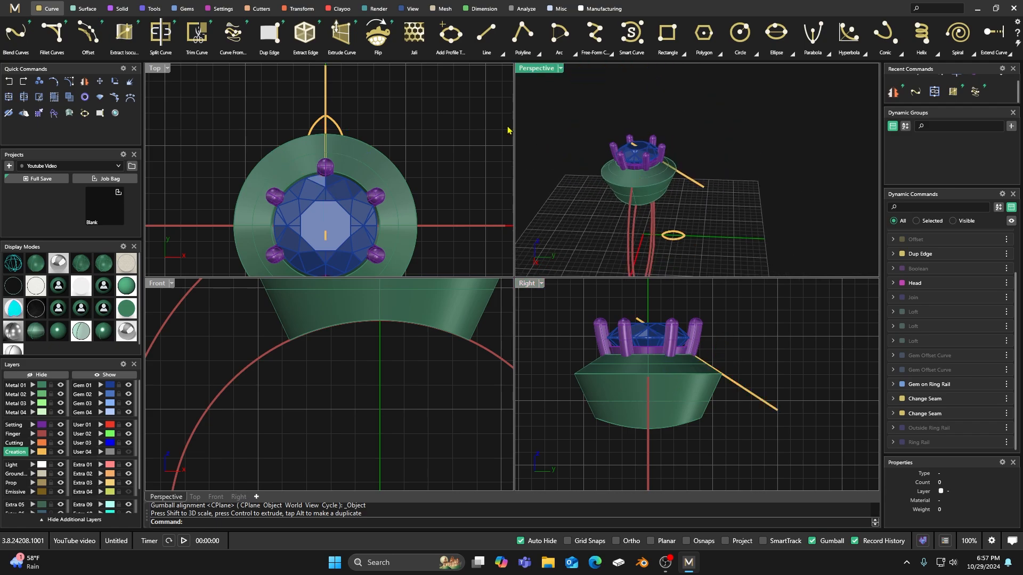
{"action": "left_click", "coordinate": [232, 33]}
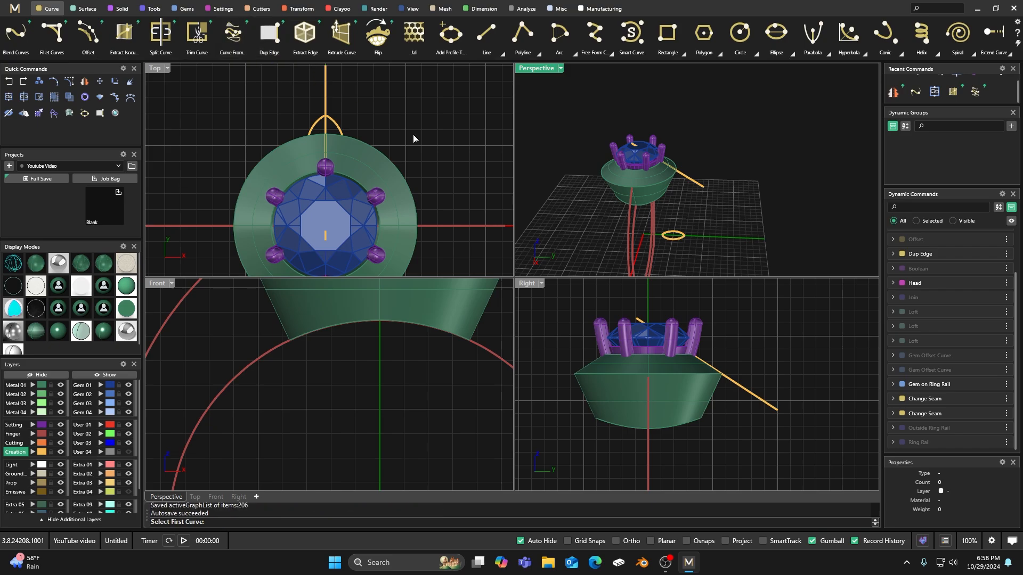
{"action": "left_click", "coordinate": [672, 238]}
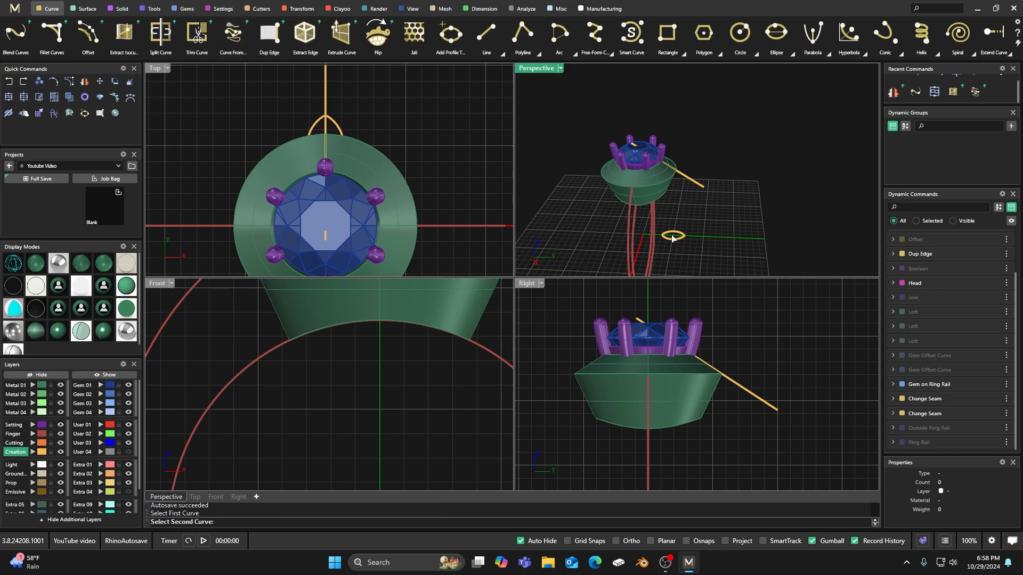
{"action": "left_click", "coordinate": [690, 181]}
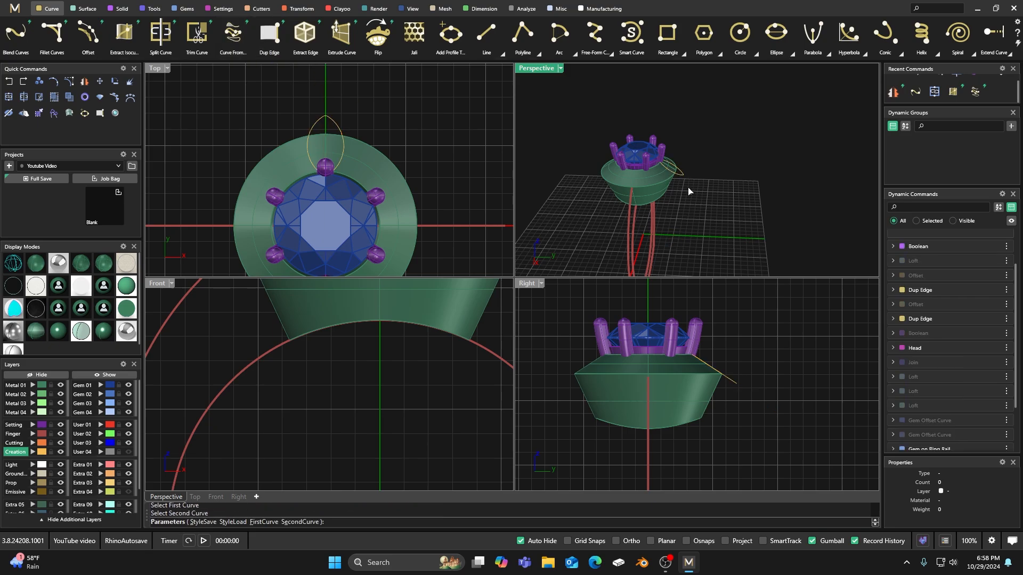
{"action": "key", "text": "Return"}
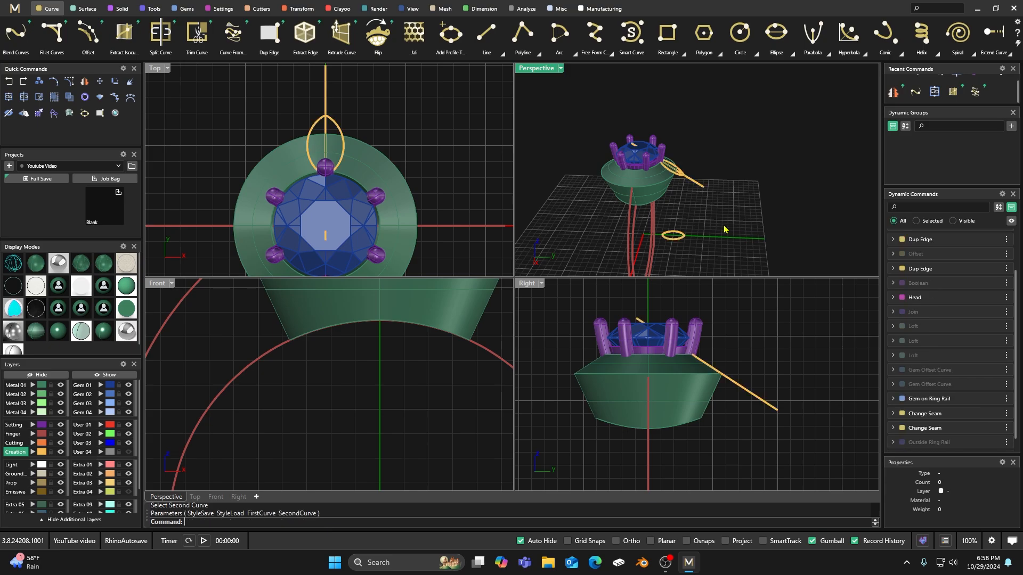
Step: Align the gumball to the CPlane and raise the sloped line slightly above the base's upper surface in the Right view
{"action": "left_click", "coordinate": [756, 397]}
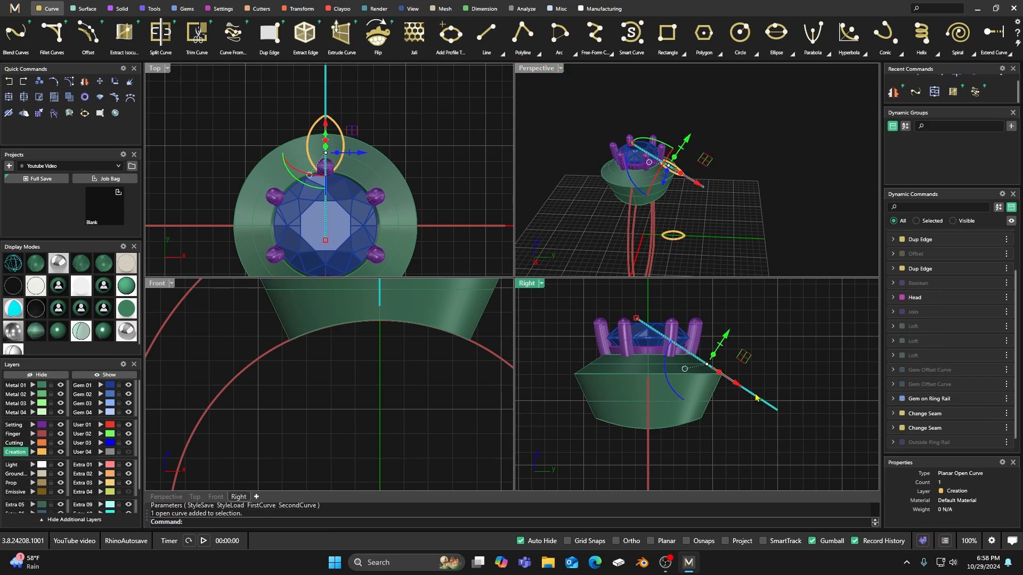
{"action": "scroll", "coordinate": [706, 365], "scroll_direction": "up", "scroll_amount": 3}
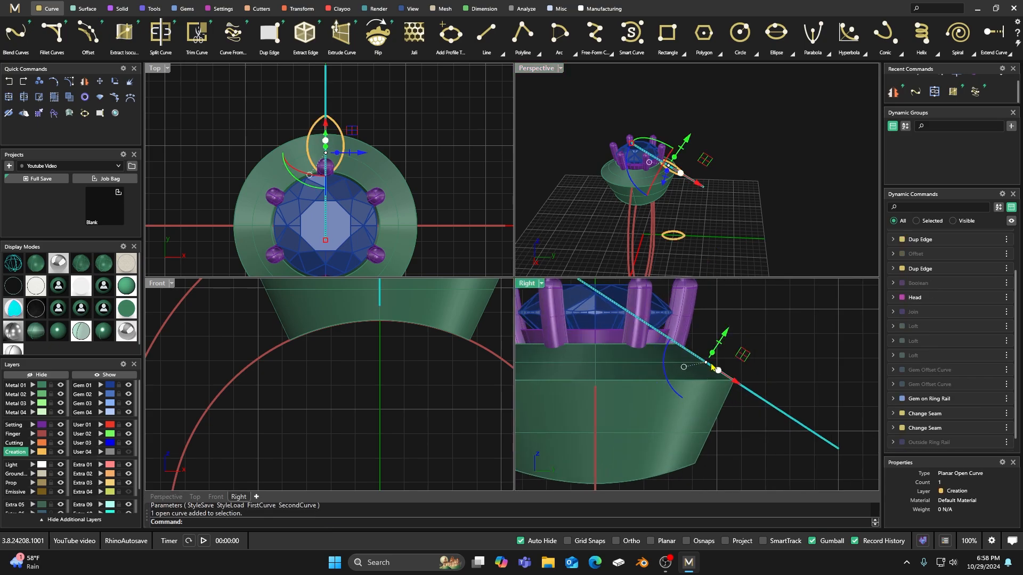
{"action": "left_click", "coordinate": [684, 368]}
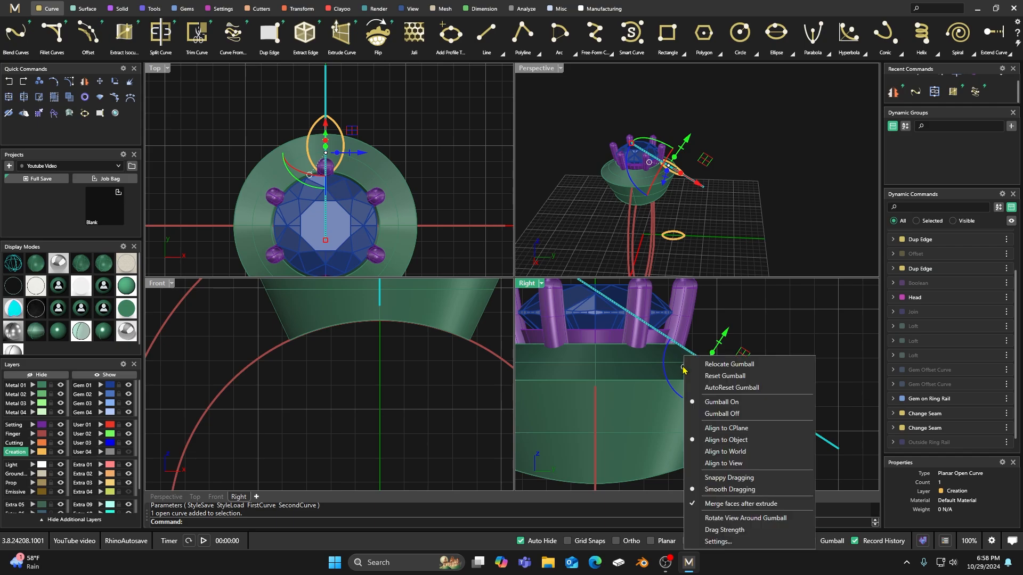
{"action": "left_click", "coordinate": [725, 432]}
{"action": "left_click_drag", "start_coordinate": [706, 328], "coordinate": [708, 321]}
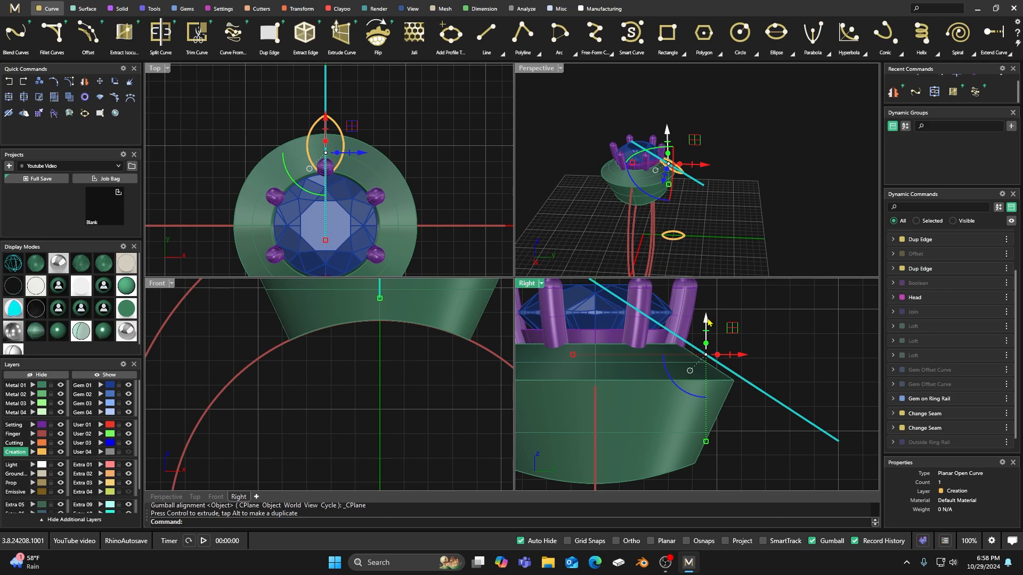
{"action": "left_click", "coordinate": [725, 245]}
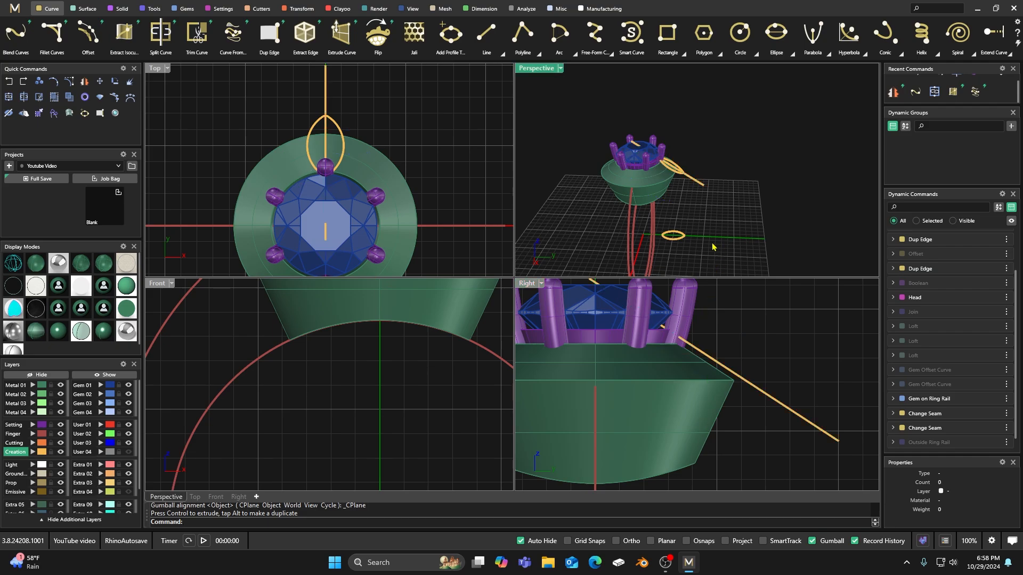
Step: Shift the flat petal outline slightly along the Y axis to fine-tune where the tilted petal's inner end meets the prong
{"action": "double_click", "coordinate": [533, 68]}
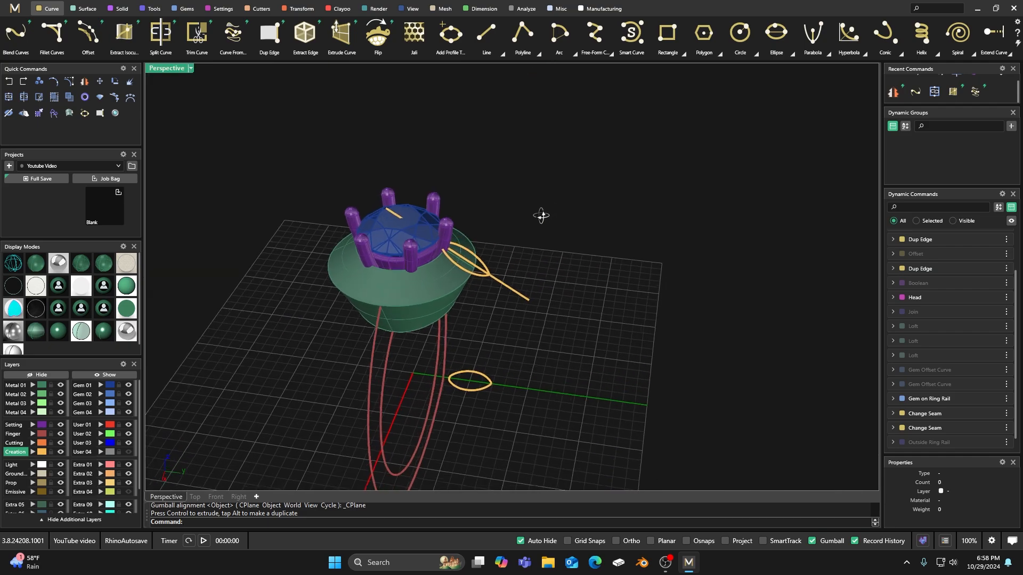
{"action": "scroll", "coordinate": [480, 234], "scroll_direction": "up", "scroll_amount": 5}
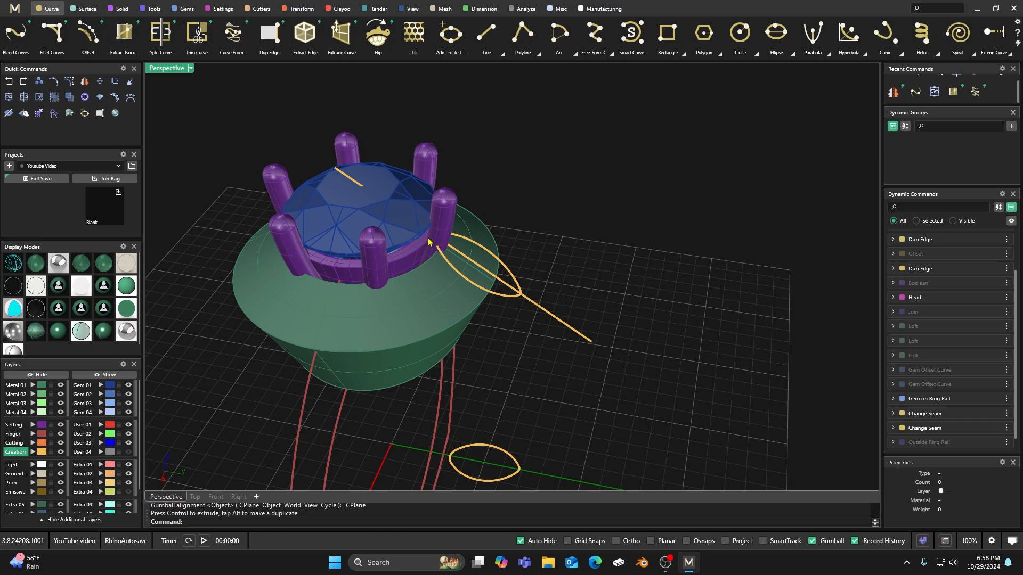
{"action": "scroll", "coordinate": [441, 251], "scroll_direction": "down", "scroll_amount": 2}
{"action": "scroll", "coordinate": [445, 245], "scroll_direction": "up", "scroll_amount": 1}
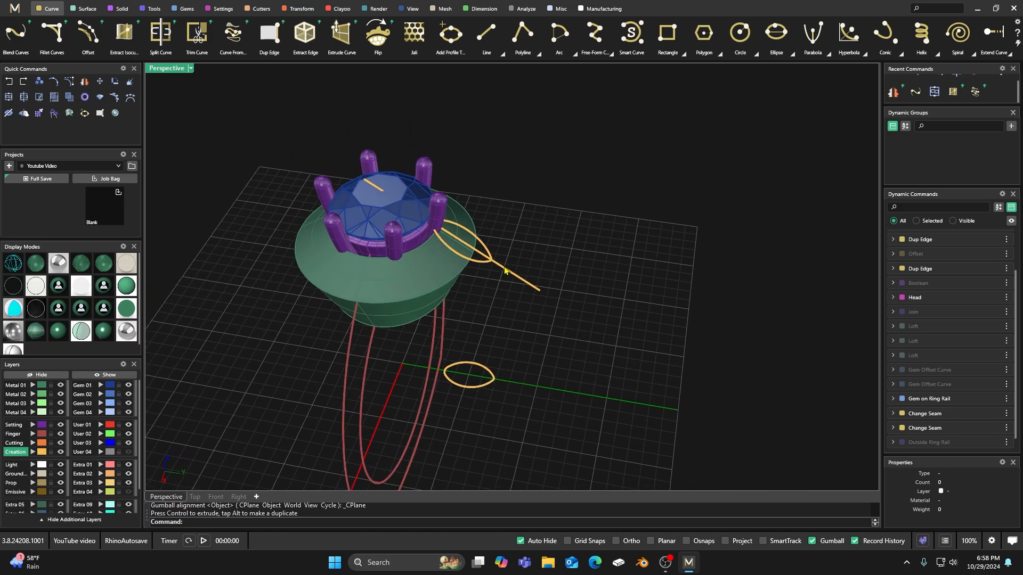
{"action": "left_click", "coordinate": [480, 388]}
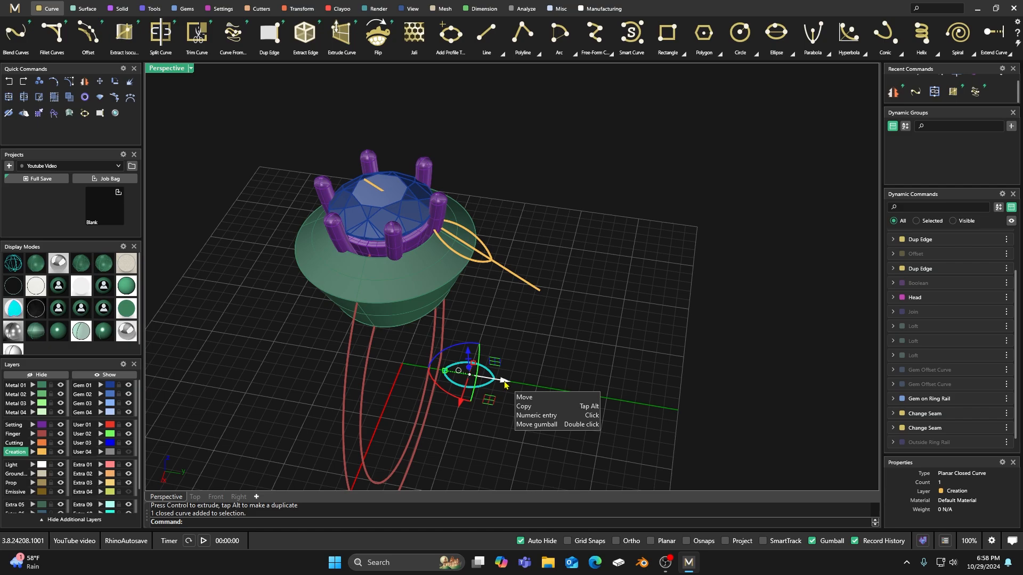
{"action": "left_click_drag", "start_coordinate": [505, 384], "coordinate": [510, 382]}
{"action": "right_click_drag", "start_coordinate": [514, 334], "coordinate": [476, 263]}
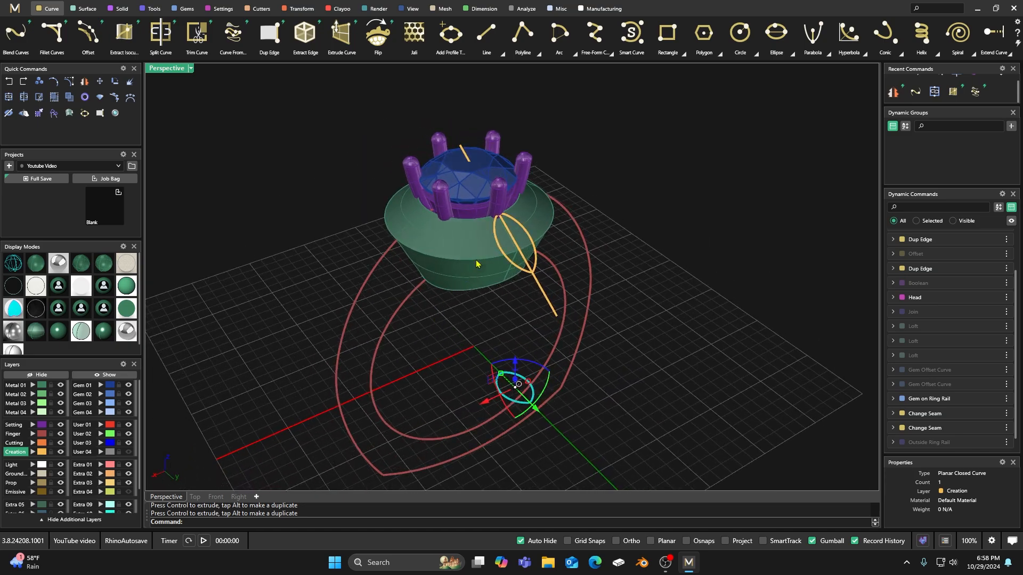
{"action": "scroll", "coordinate": [503, 230], "scroll_direction": "up", "scroll_amount": 6}
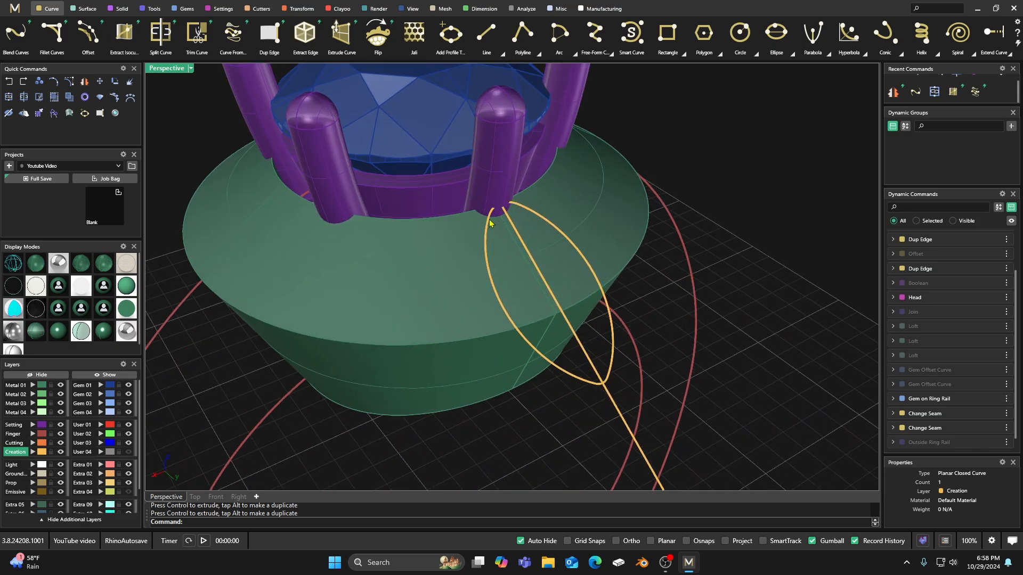
{"action": "scroll", "coordinate": [497, 214], "scroll_direction": "down", "scroll_amount": 5}
{"action": "right_click_drag", "start_coordinate": [470, 293], "coordinate": [520, 323]}
{"action": "left_click_drag", "start_coordinate": [527, 444], "coordinate": [519, 448]}
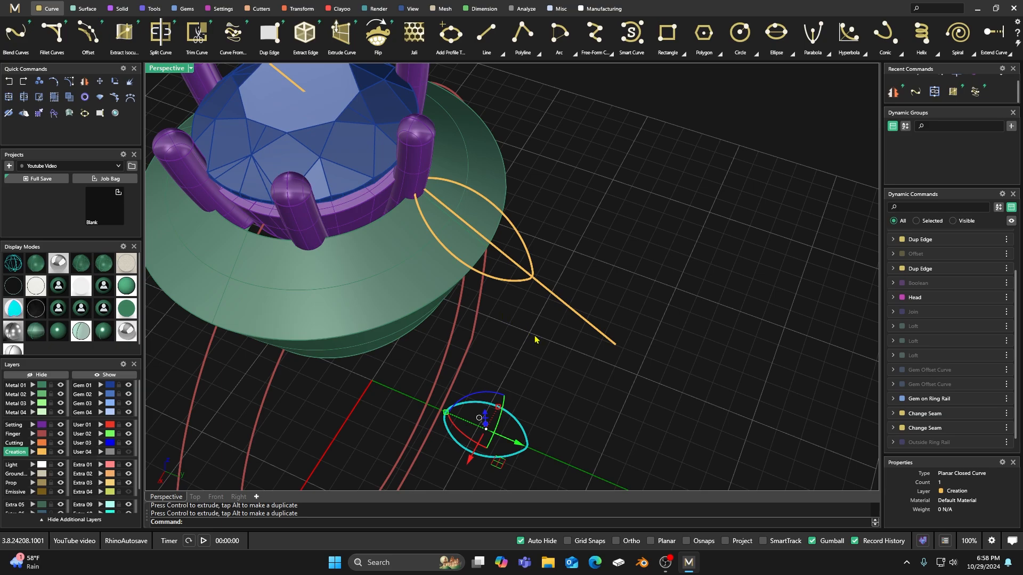
Step: Move the sloped line and the flat petal outline to the User 04 layer, and turn that layer's visibility on
{"action": "scroll", "coordinate": [535, 339], "scroll_direction": "down", "scroll_amount": 3}
{"action": "left_click", "coordinate": [546, 367]}
{"action": "left_click_drag", "start_coordinate": [627, 458], "coordinate": [524, 328]}
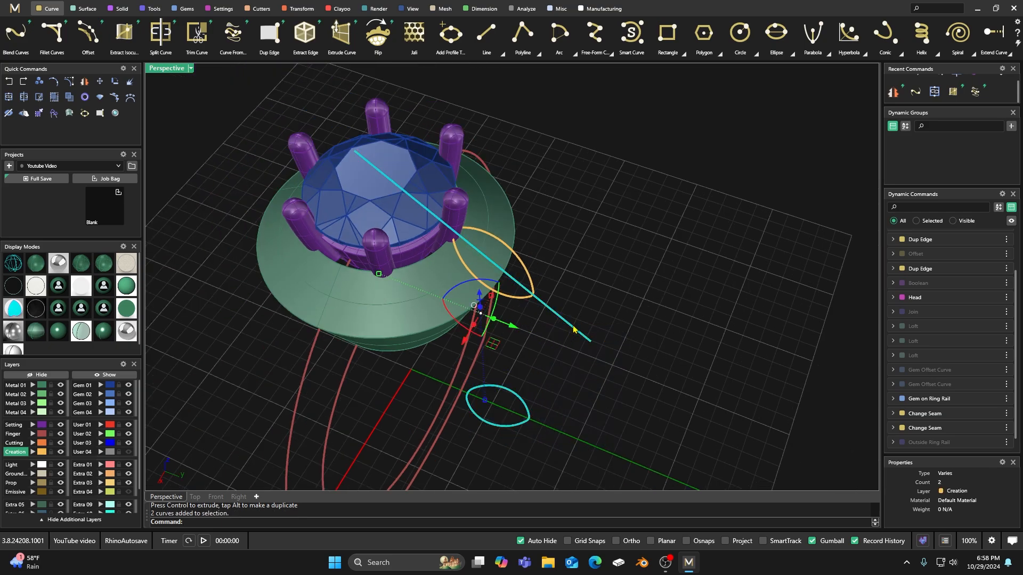
{"action": "right_click_drag", "start_coordinate": [442, 394], "coordinate": [498, 290]}
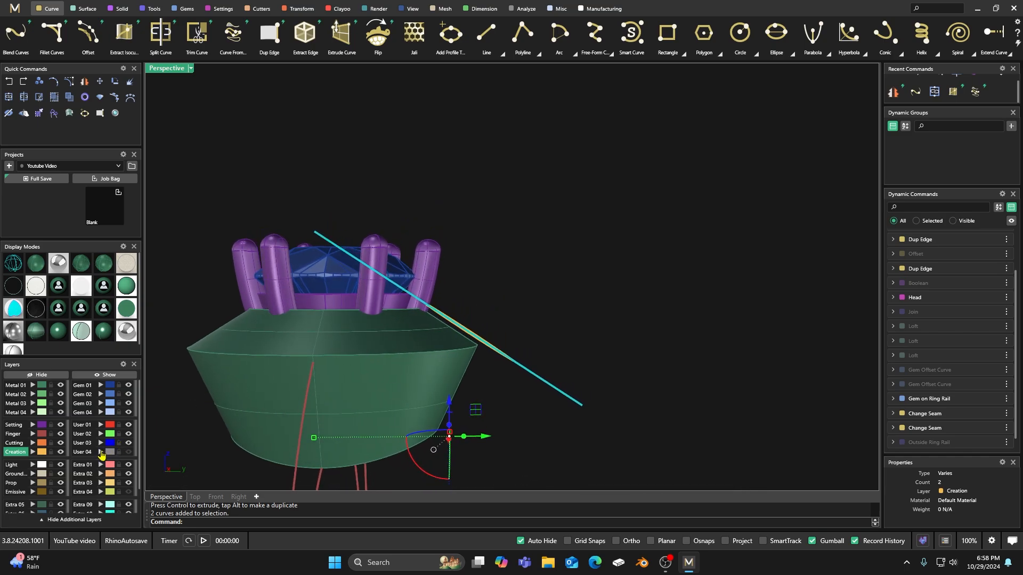
{"action": "left_click", "coordinate": [101, 452]}
{"action": "right_click_drag", "start_coordinate": [506, 227], "coordinate": [493, 281]}
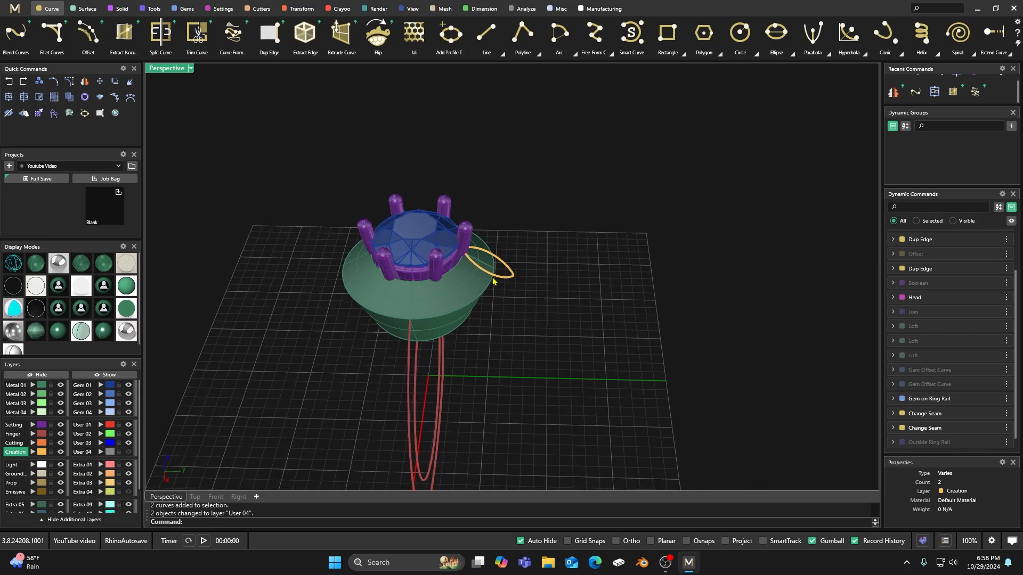
{"action": "scroll", "coordinate": [493, 279], "scroll_direction": "up", "scroll_amount": 5}
{"action": "scroll", "coordinate": [494, 282], "scroll_direction": "down", "scroll_amount": 5}
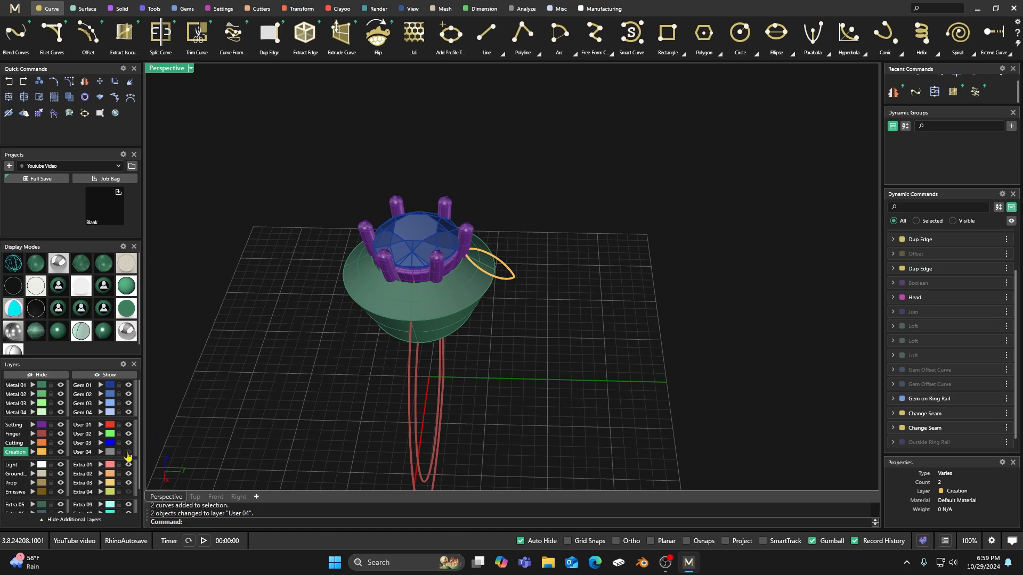
{"action": "left_click", "coordinate": [128, 452]}
{"action": "right_click_drag", "start_coordinate": [293, 408], "coordinate": [297, 354]}
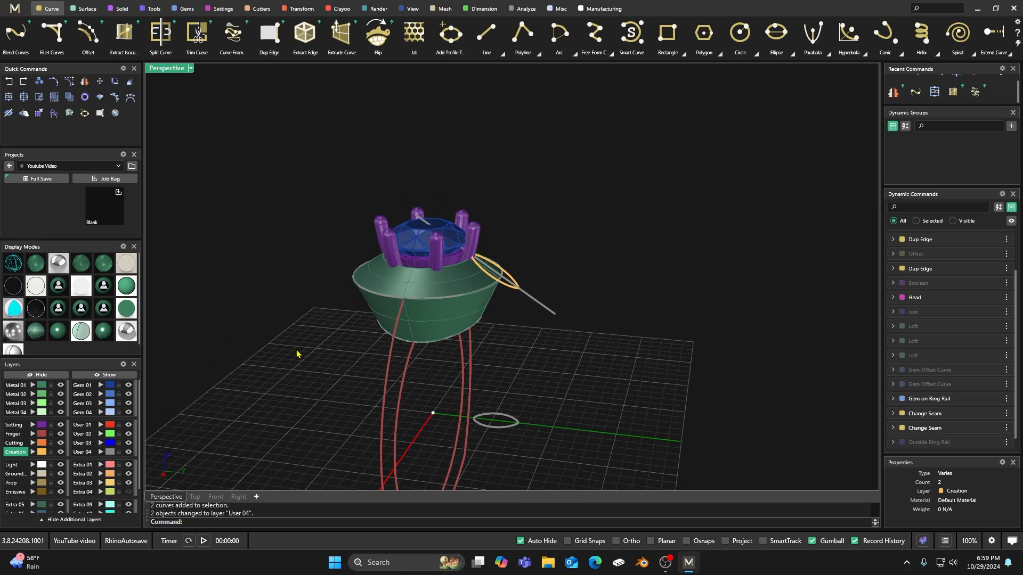
Step: Loft a tapered surface from the tilted petal curve down to the point at the origin
{"action": "left_click", "coordinate": [85, 8]}
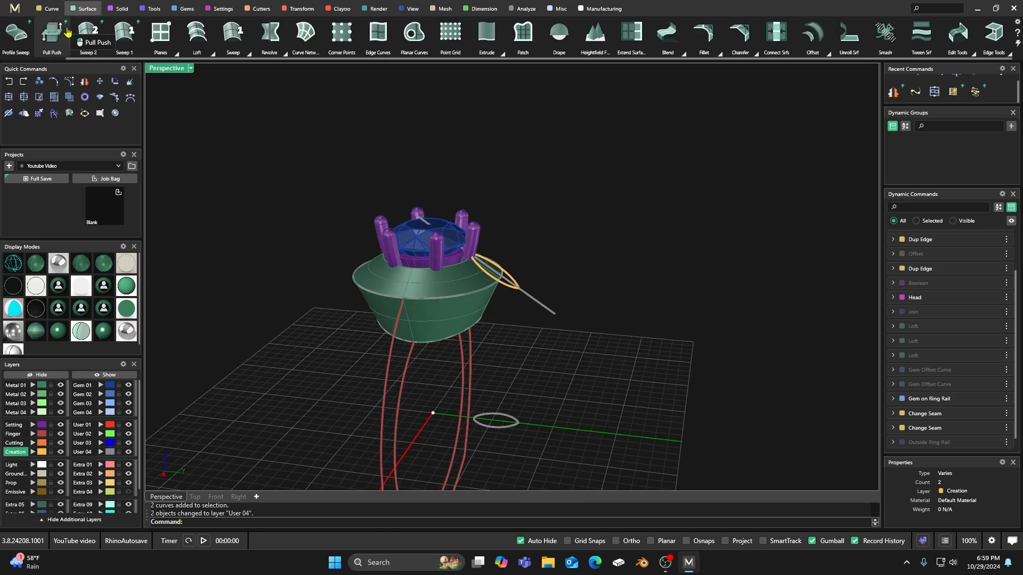
{"action": "scroll", "coordinate": [22, 40], "scroll_direction": "up", "scroll_amount": 1}
{"action": "left_click", "coordinate": [19, 36]}
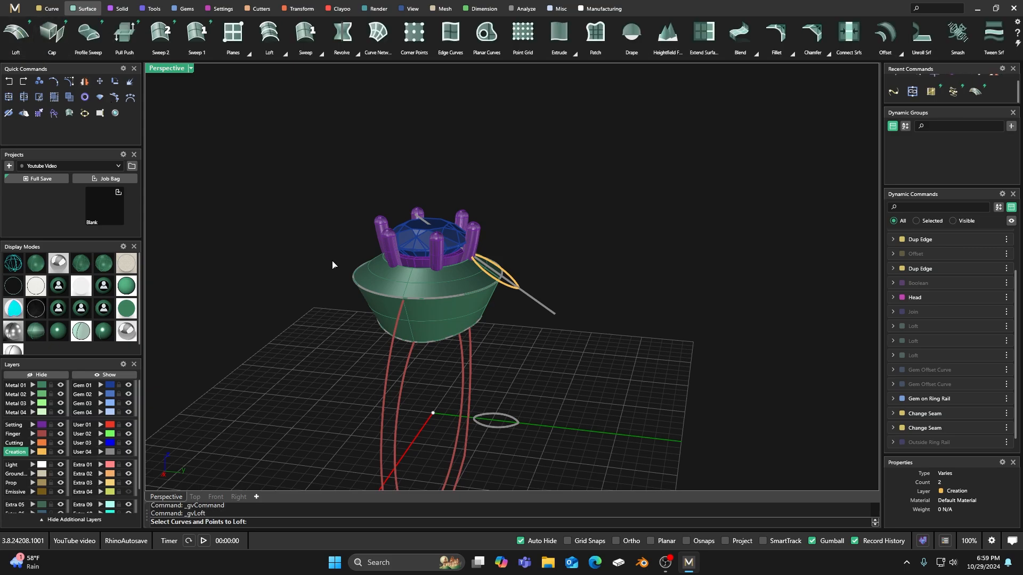
{"action": "left_click", "coordinate": [505, 287]}
{"action": "left_click", "coordinate": [434, 412]}
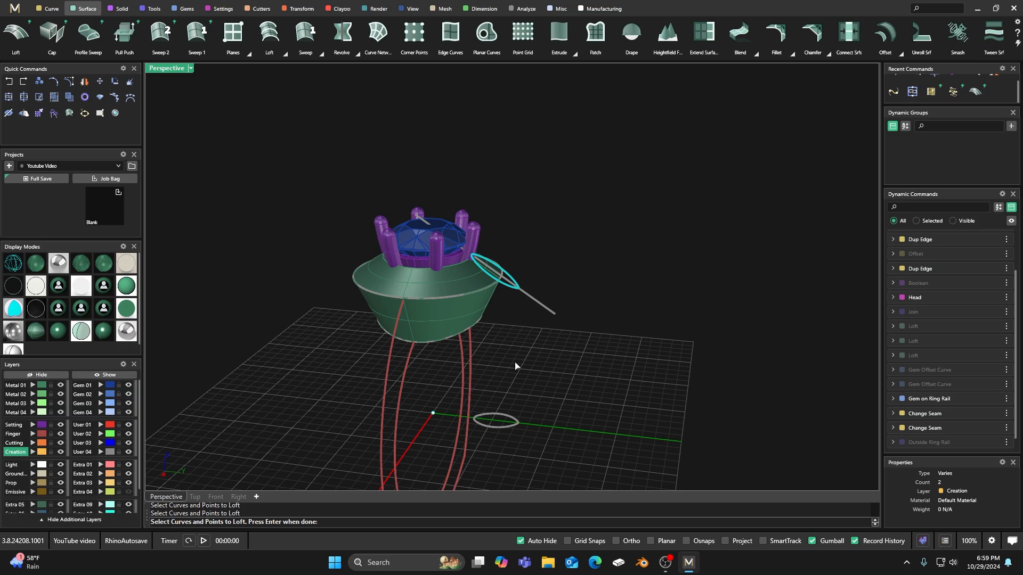
{"action": "key", "text": "Return"}
{"action": "right_click_drag", "start_coordinate": [529, 365], "coordinate": [490, 369]}
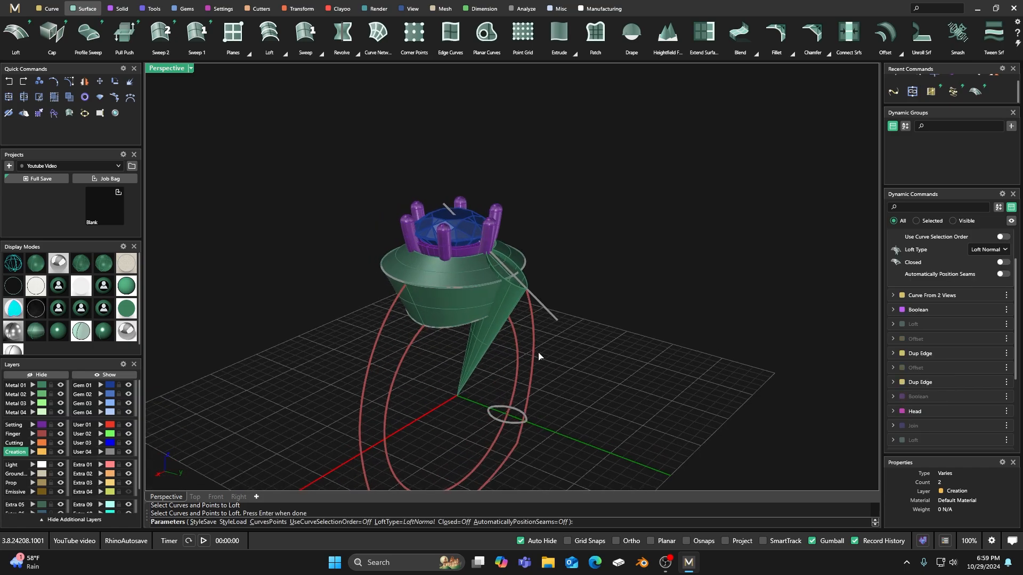
{"action": "key", "text": "Return"}
{"action": "scroll", "coordinate": [513, 344], "scroll_direction": "up", "scroll_amount": 3}
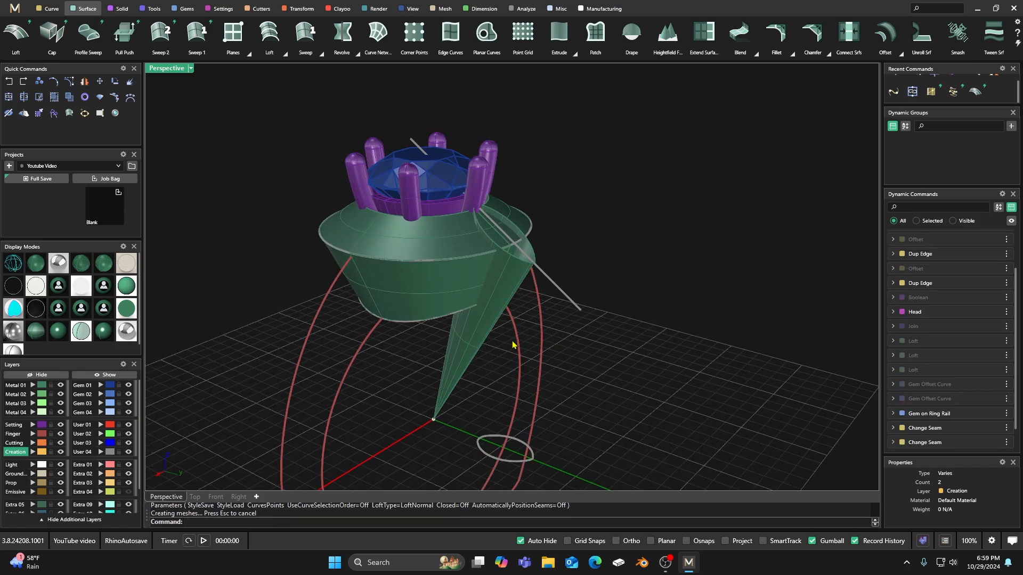
Step: Cap the open petal-shaped end of the lofted cone
{"action": "left_click", "coordinate": [476, 334]}
{"action": "left_click", "coordinate": [57, 43]}
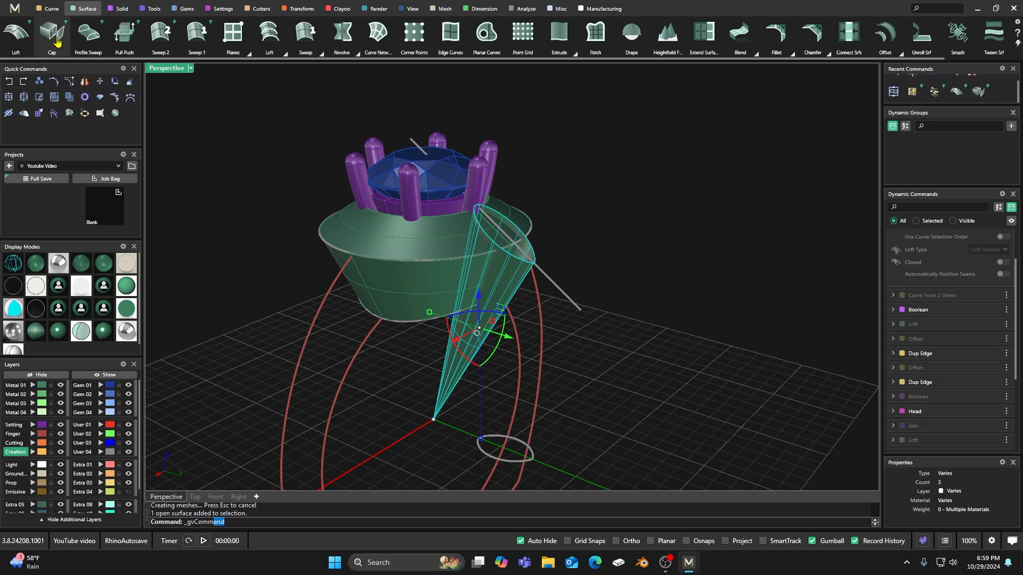
{"action": "right_click_drag", "start_coordinate": [606, 318], "coordinate": [546, 361]}
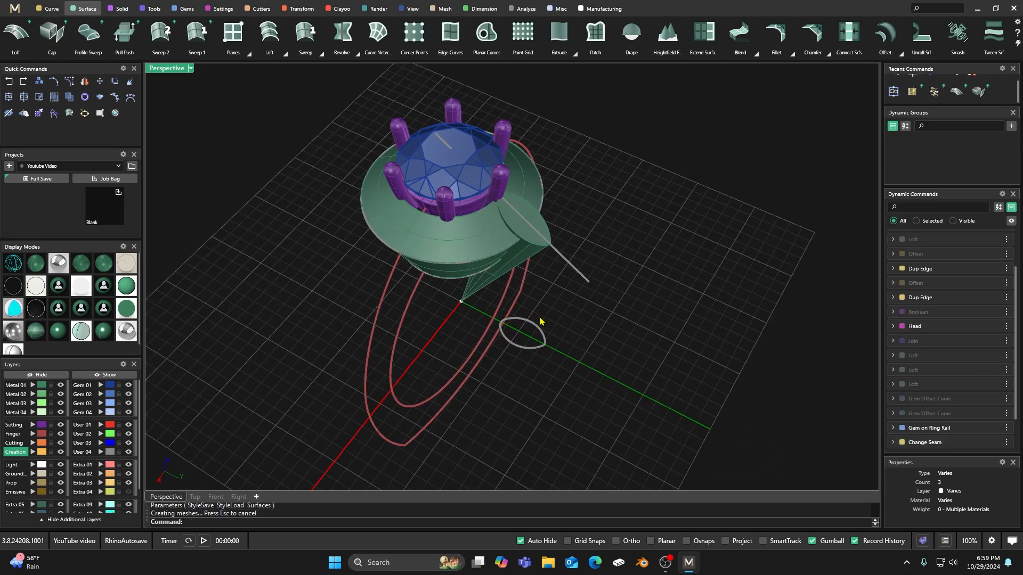
Step: Scale the flat petal outline slightly wider along the X axis to broaden the lofted petal
{"action": "scroll", "coordinate": [523, 367], "scroll_direction": "up", "scroll_amount": 5}
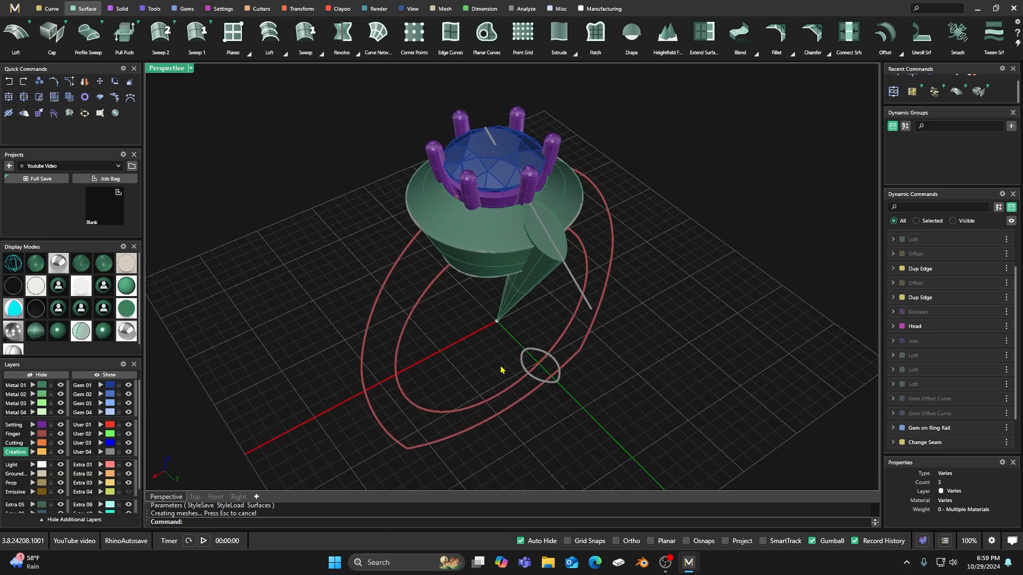
{"action": "scroll", "coordinate": [477, 340], "scroll_direction": "down", "scroll_amount": 4}
{"action": "mouse_move", "coordinate": [484, 357]}
{"action": "right_mouse_down"}
{"action": "mouse_move", "coordinate": [478, 341]}
{"action": "mouse_move", "coordinate": [516, 343]}
{"action": "mouse_move", "coordinate": [505, 363]}
{"action": "mouse_move", "coordinate": [493, 356]}
{"action": "right_mouse_up"}
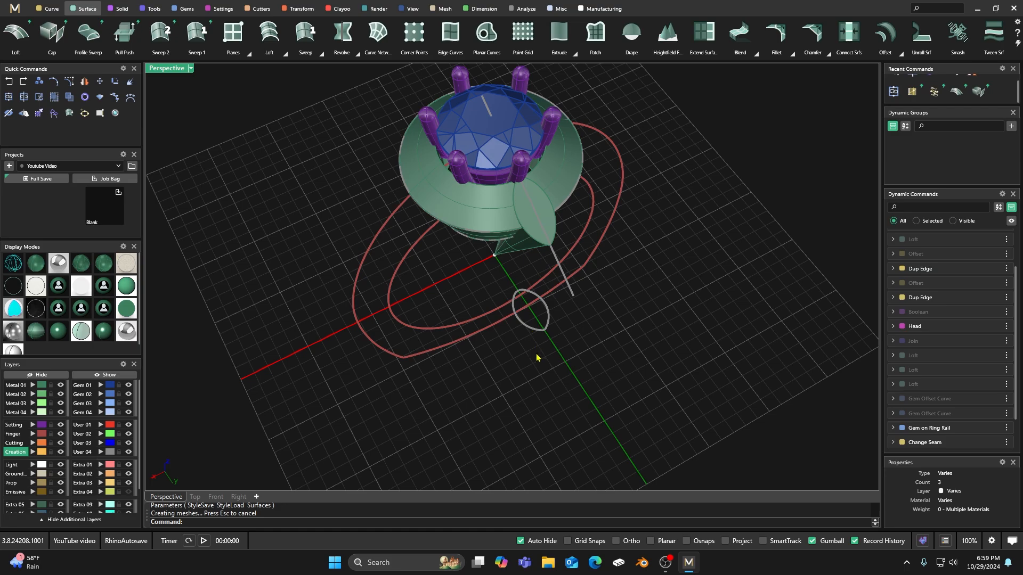
{"action": "scroll", "coordinate": [537, 355], "scroll_direction": "down", "scroll_amount": 5}
{"action": "right_click_drag", "start_coordinate": [536, 356], "coordinate": [524, 285]}
{"action": "scroll", "coordinate": [525, 284], "scroll_direction": "up", "scroll_amount": 7}
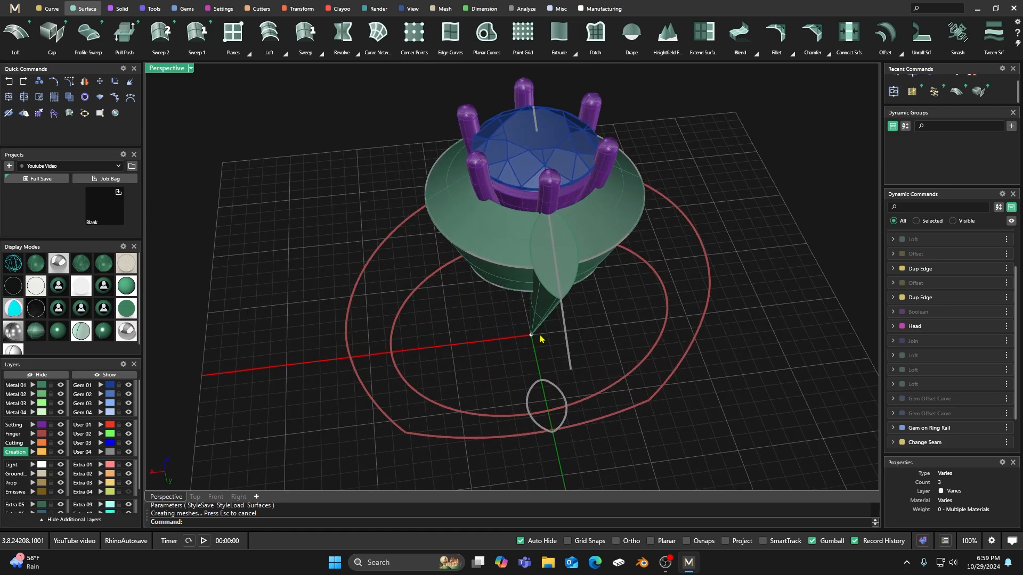
{"action": "left_click", "coordinate": [562, 404]}
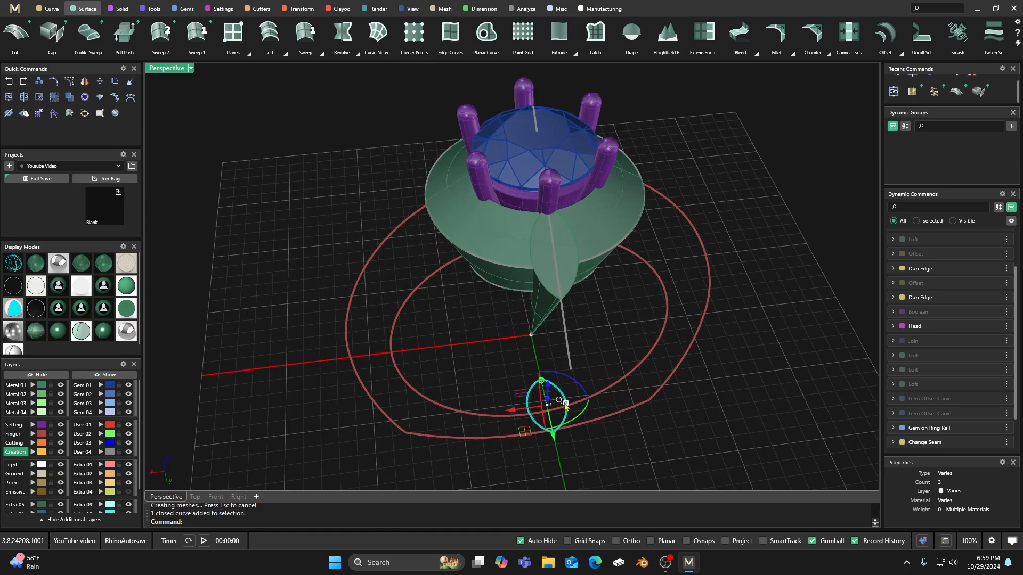
{"action": "left_click_drag", "start_coordinate": [566, 403], "coordinate": [570, 403]}
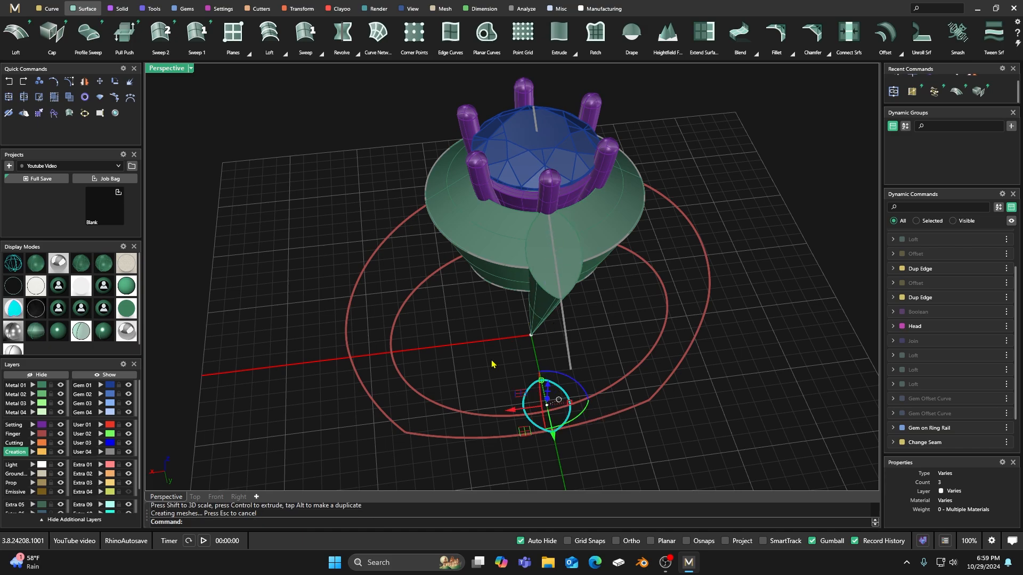
{"action": "right_click_drag", "start_coordinate": [490, 362], "coordinate": [537, 392]}
{"action": "left_click", "coordinate": [585, 384]}
Step: Offset the flat petal outline inward with a distance of -0.4 and sharp corners
{"action": "scroll", "coordinate": [568, 383], "scroll_direction": "down", "scroll_amount": 3}
{"action": "scroll", "coordinate": [535, 386], "scroll_direction": "up", "scroll_amount": 4}
{"action": "left_click", "coordinate": [531, 379]}
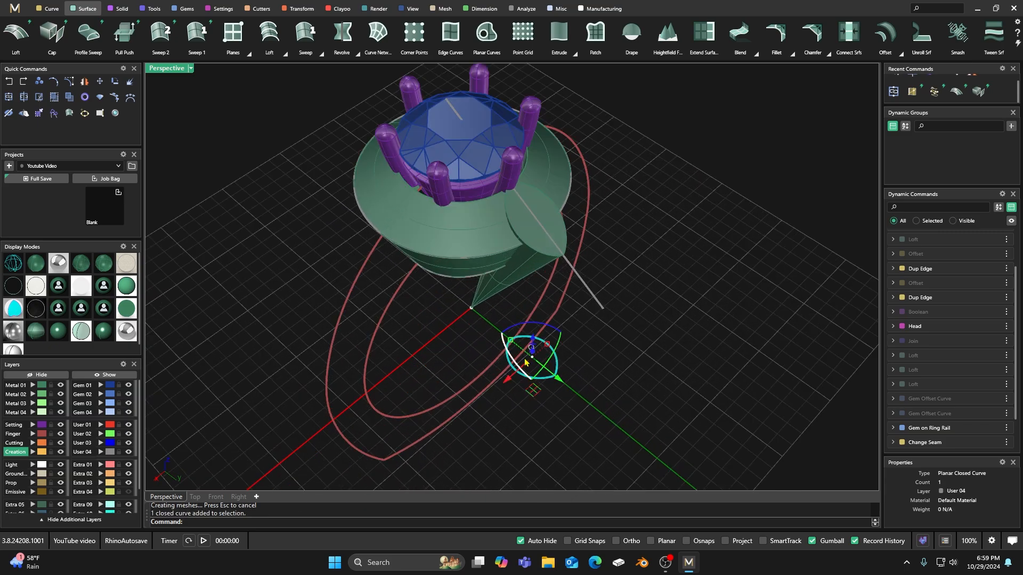
{"action": "left_click", "coordinate": [52, 9]}
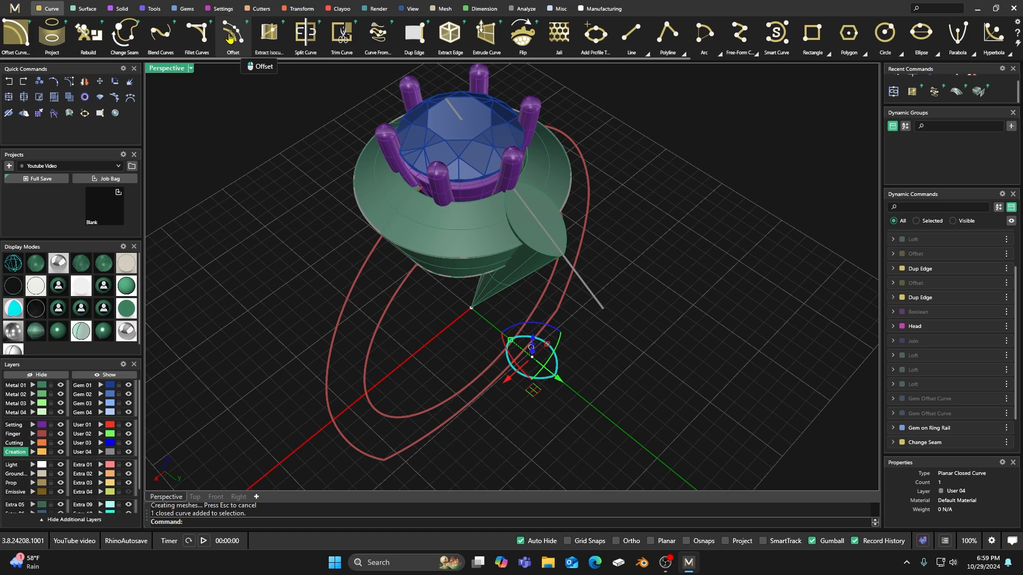
{"action": "left_click", "coordinate": [230, 38]}
{"action": "scroll", "coordinate": [541, 417], "scroll_direction": "up", "scroll_amount": 5}
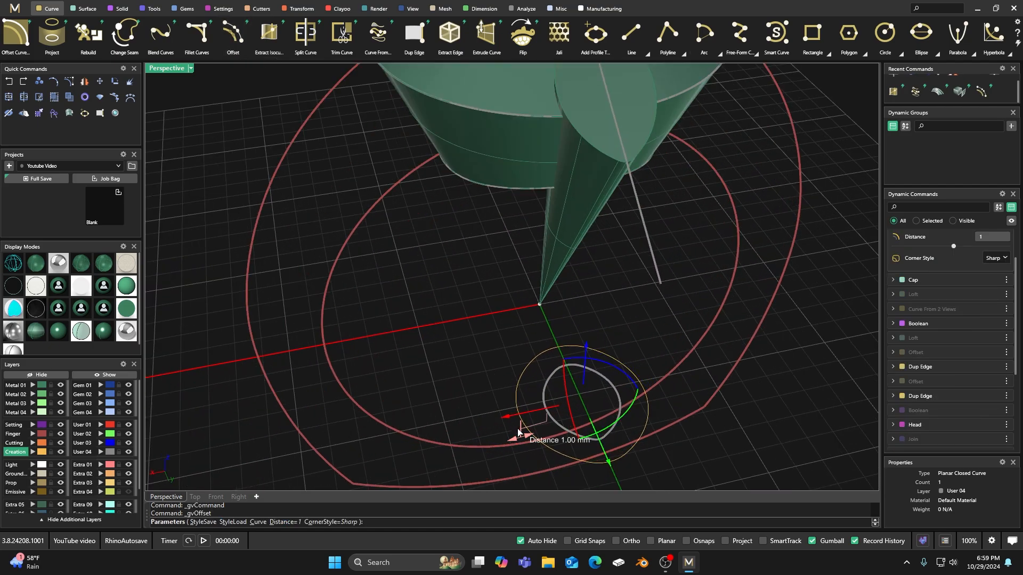
{"action": "left_click_drag", "start_coordinate": [525, 440], "coordinate": [553, 425]}
{"action": "scroll", "coordinate": [591, 437], "scroll_direction": "up", "scroll_amount": 5}
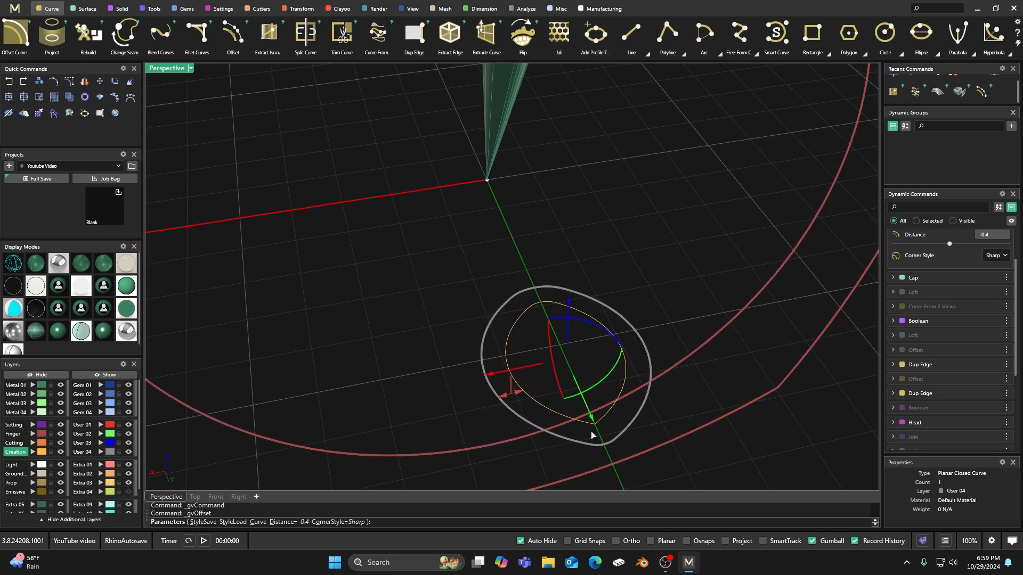
{"action": "scroll", "coordinate": [479, 348], "scroll_direction": "down", "scroll_amount": 2}
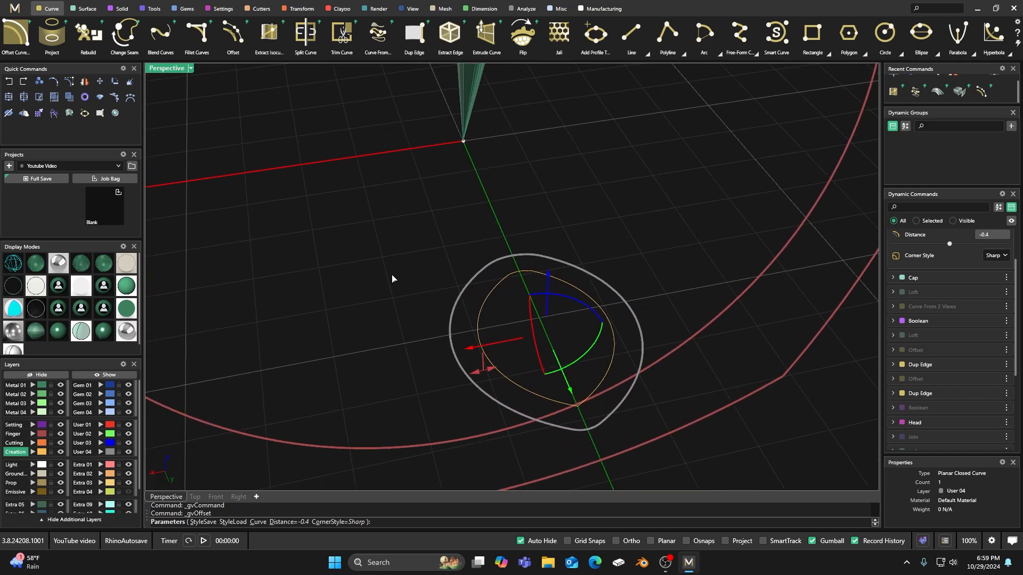
{"action": "key", "text": "Return"}
{"action": "scroll", "coordinate": [434, 297], "scroll_direction": "down", "scroll_amount": 2}
{"action": "left_click", "coordinate": [534, 383], "text": "shift"}
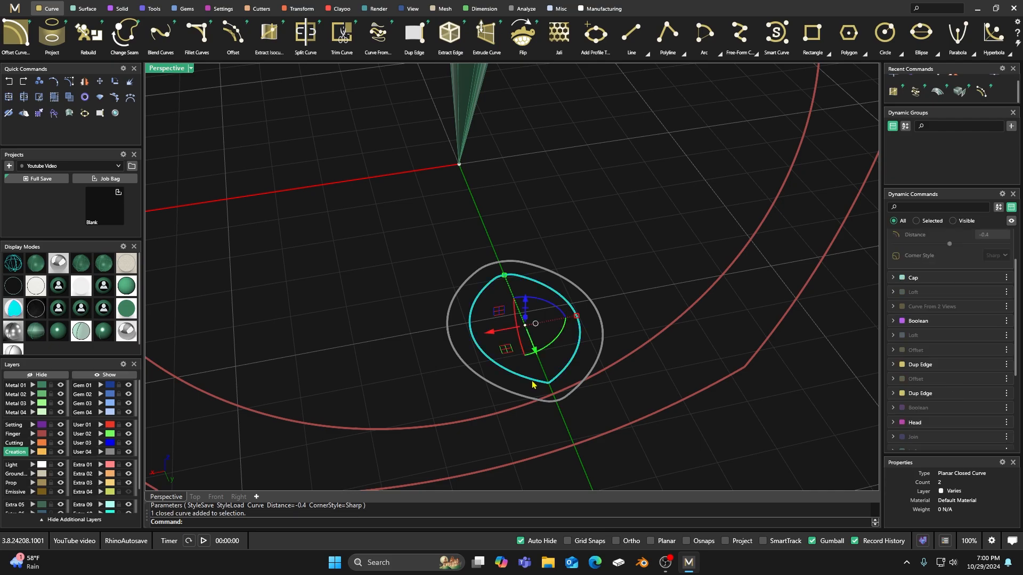
{"action": "scroll", "coordinate": [496, 260], "scroll_direction": "down", "scroll_amount": 3}
{"action": "left_click", "coordinate": [407, 315]}
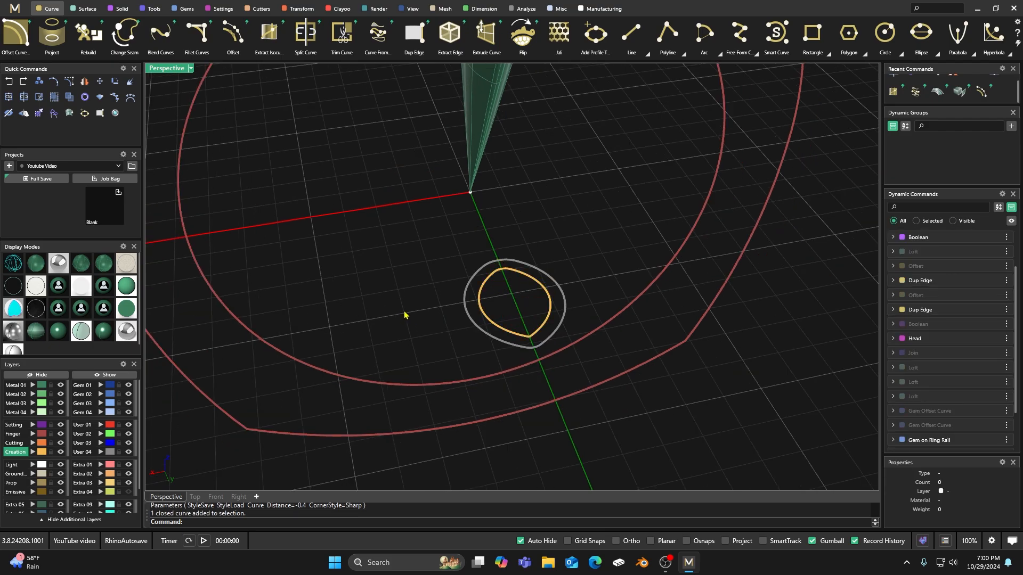
Step: Create a Curve From 2 Views from the inner petal offset and the sloped line, and hide the User 04 layer
{"action": "scroll", "coordinate": [447, 338], "scroll_direction": "down", "scroll_amount": 6}
{"action": "right_click_drag", "start_coordinate": [447, 338], "coordinate": [499, 341]}
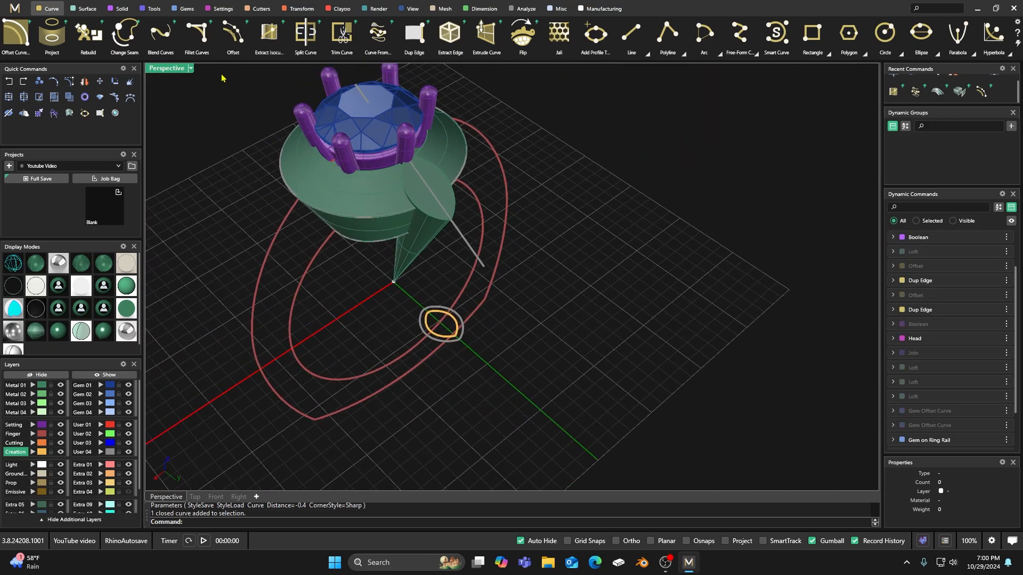
{"action": "left_click", "coordinate": [377, 45]}
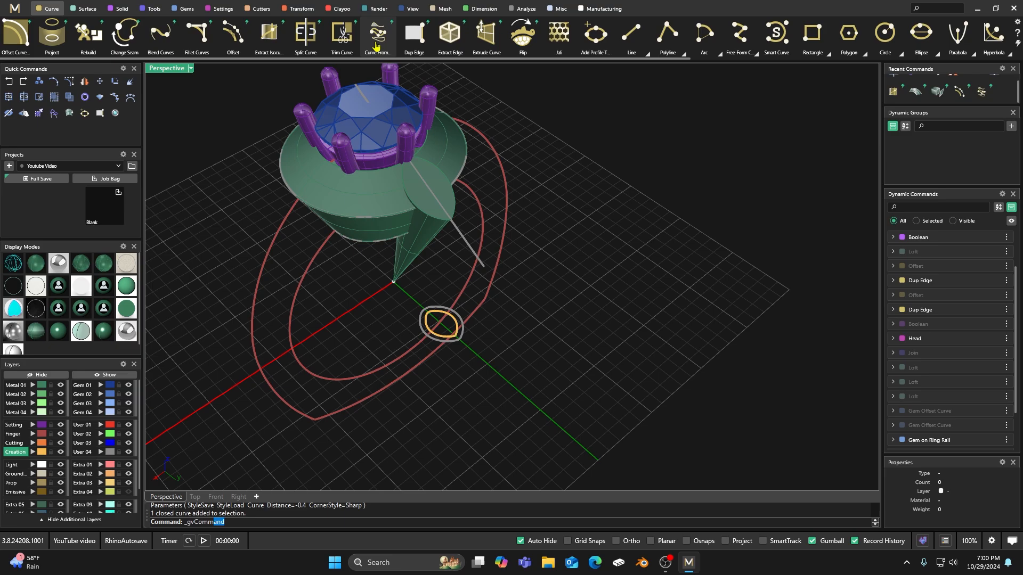
{"action": "left_click", "coordinate": [441, 314]}
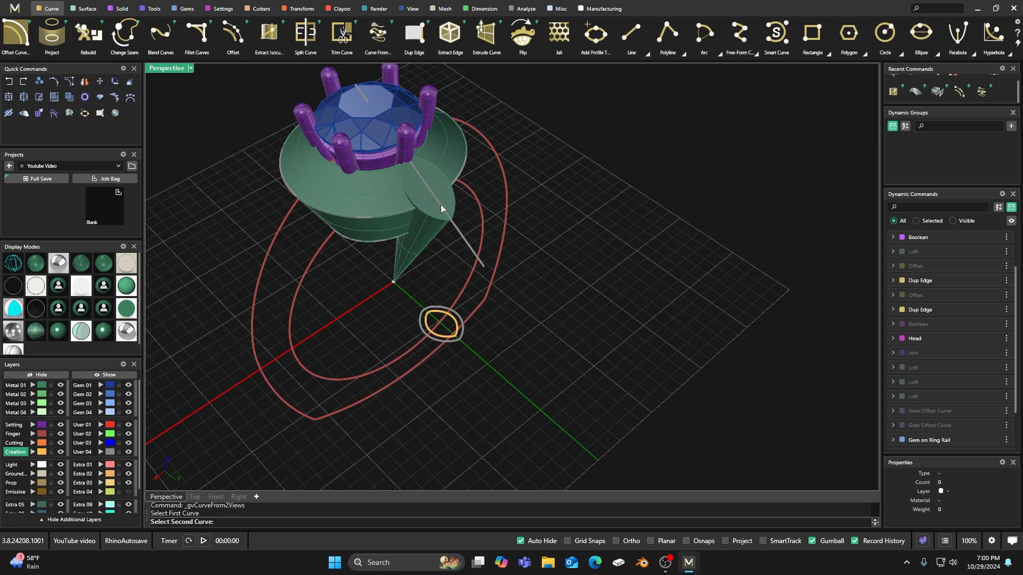
{"action": "left_click", "coordinate": [459, 235]}
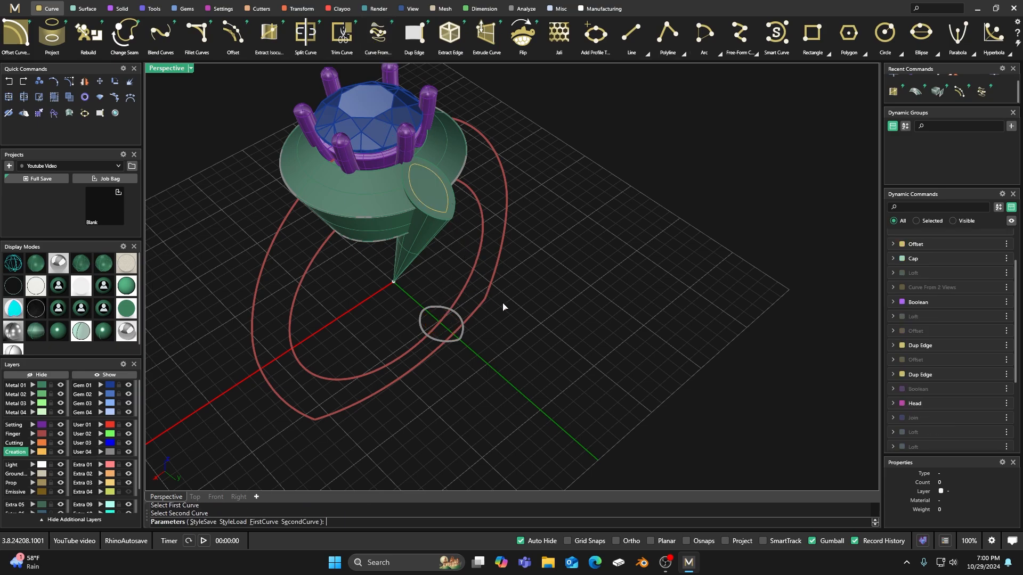
{"action": "key", "text": "Return"}
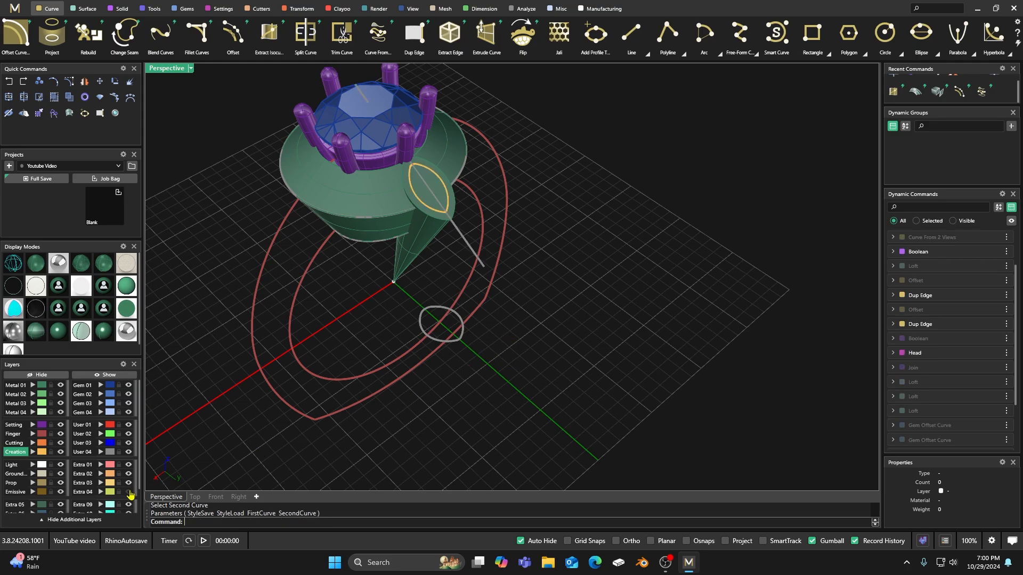
{"action": "left_click", "coordinate": [129, 452]}
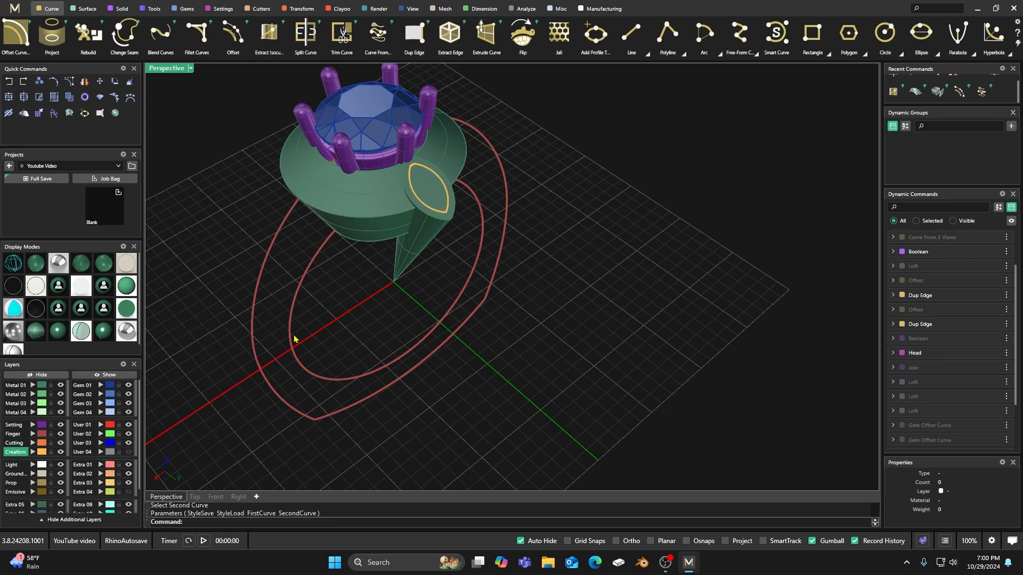
Step: Recess the petal's end face with Pull Push, using the inner petal curve and a depth of -0.2
{"action": "scroll", "coordinate": [480, 324], "scroll_direction": "up", "scroll_amount": 5}
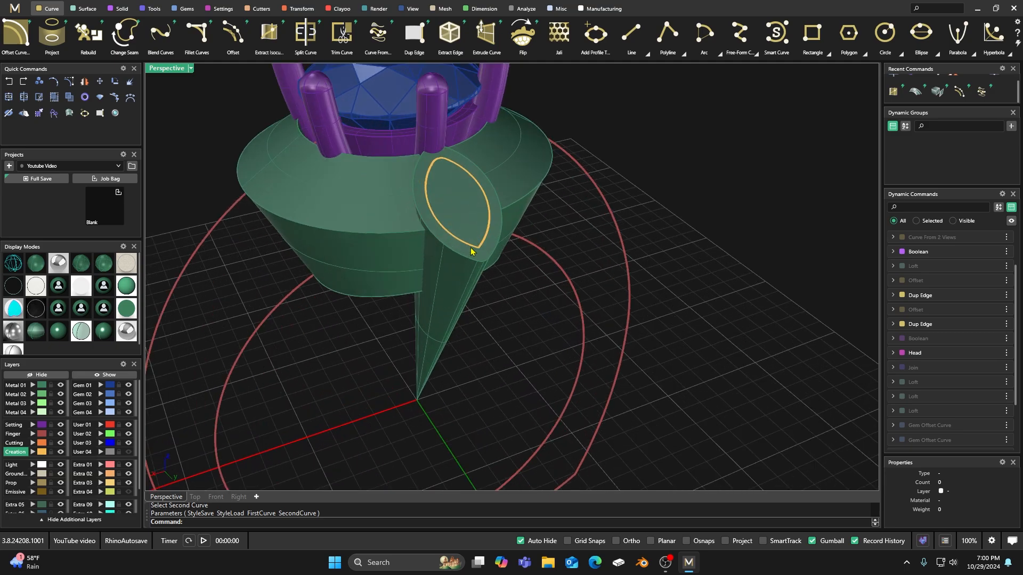
{"action": "left_click", "coordinate": [89, 10]}
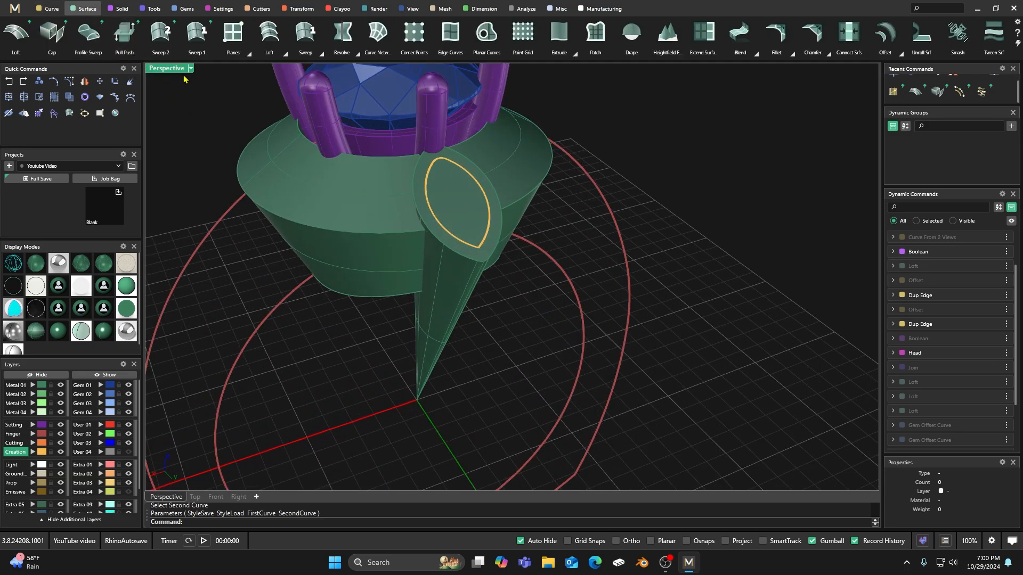
{"action": "left_click", "coordinate": [124, 33]}
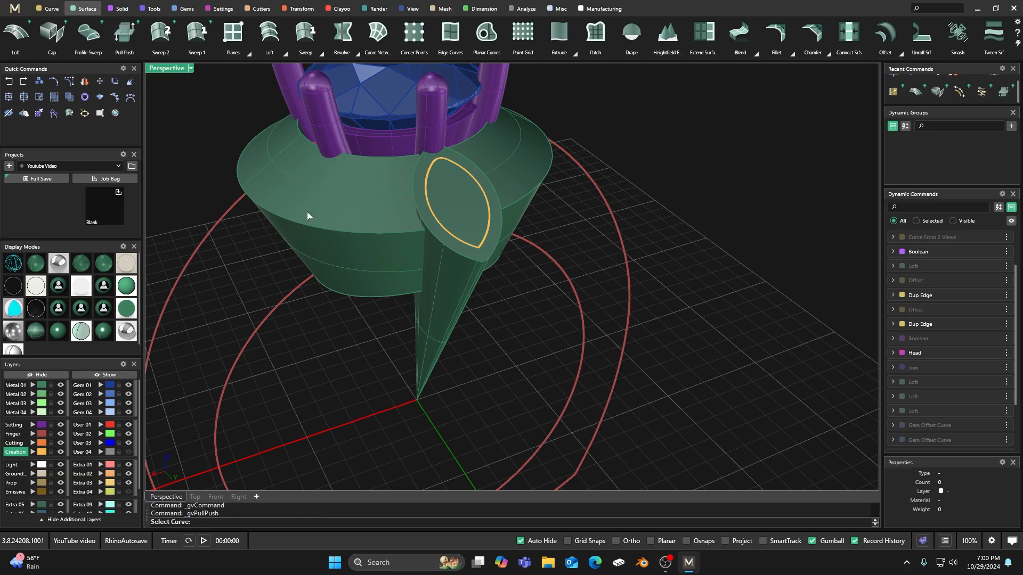
{"action": "left_click", "coordinate": [472, 246]}
{"action": "left_click", "coordinate": [471, 220]}
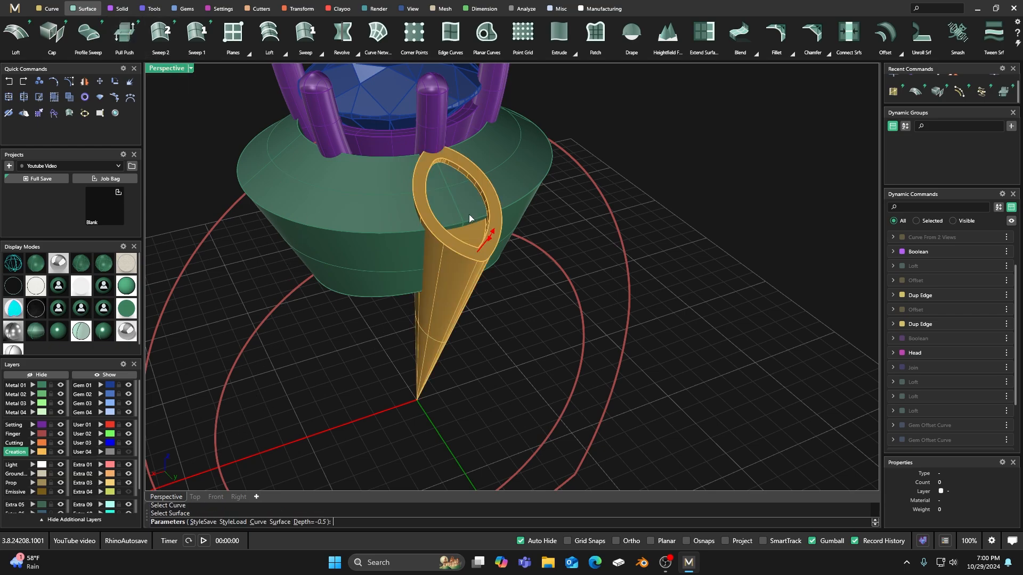
{"action": "right_click_drag", "start_coordinate": [510, 333], "coordinate": [504, 296]}
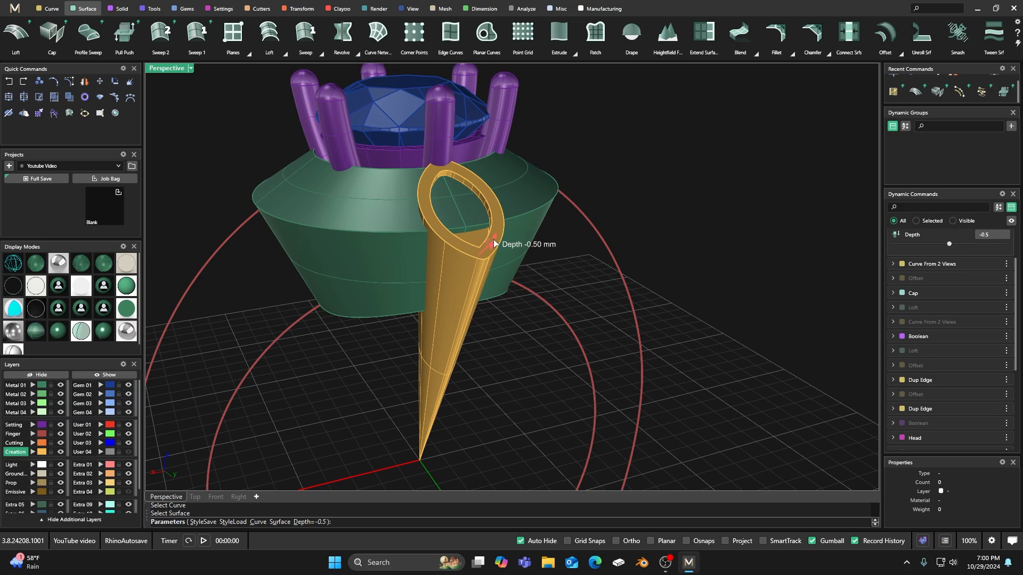
{"action": "left_click_drag", "start_coordinate": [494, 243], "coordinate": [497, 237]}
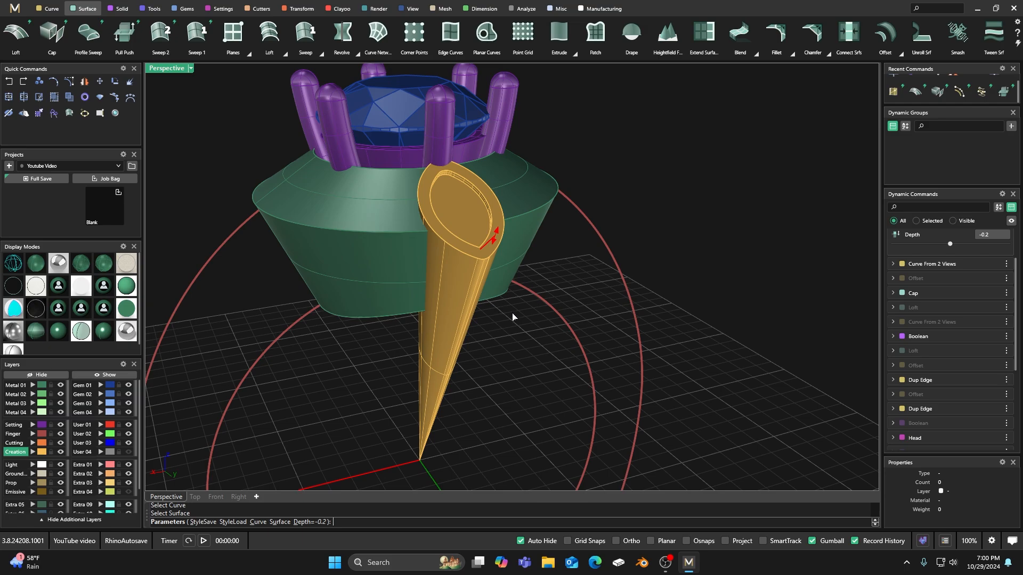
{"action": "key", "text": "Return"}
Step: Move the recessed petal solid to the Metal 02 layer
{"action": "scroll", "coordinate": [514, 319], "scroll_direction": "down", "scroll_amount": 2}
{"action": "right_click_drag", "start_coordinate": [514, 319], "coordinate": [507, 275]}
{"action": "left_click", "coordinate": [495, 314]}
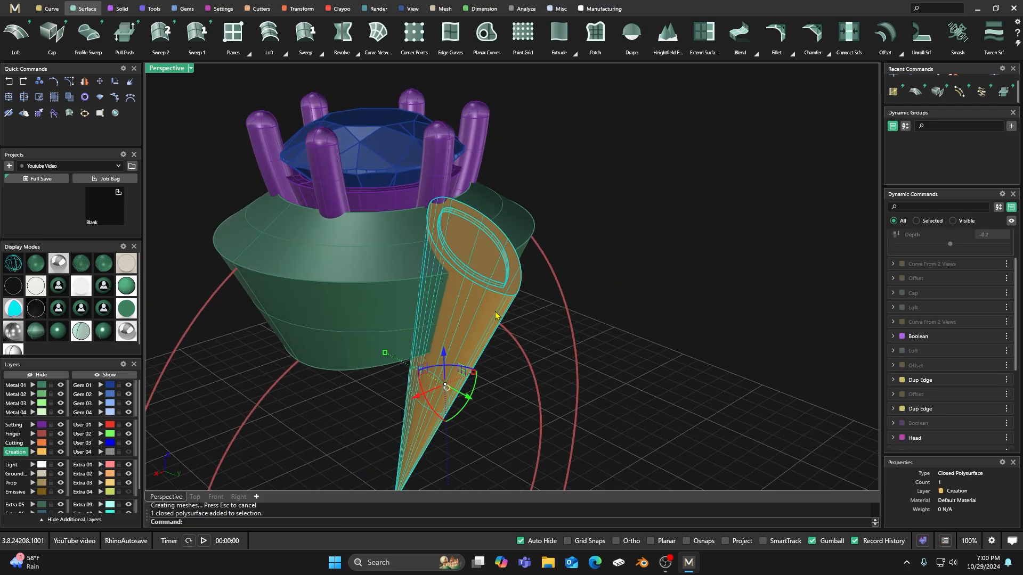
{"action": "left_click", "coordinate": [30, 395]}
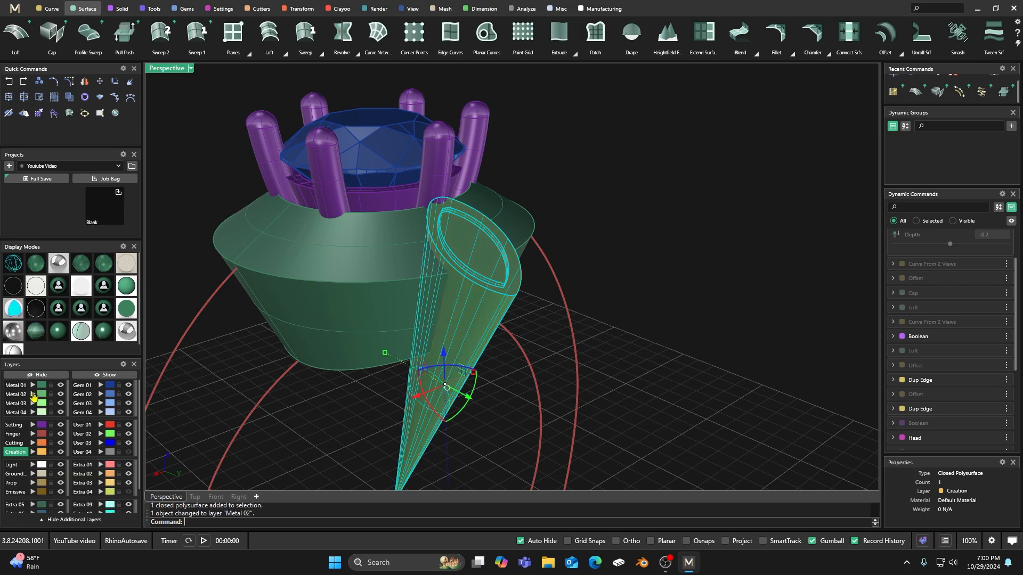
{"action": "key", "text": "Escape"}
Step: Show the hidden outer petal outline from the earlier Curve From 2 Views operation
{"action": "scroll", "coordinate": [515, 279], "scroll_direction": "up", "scroll_amount": 2}
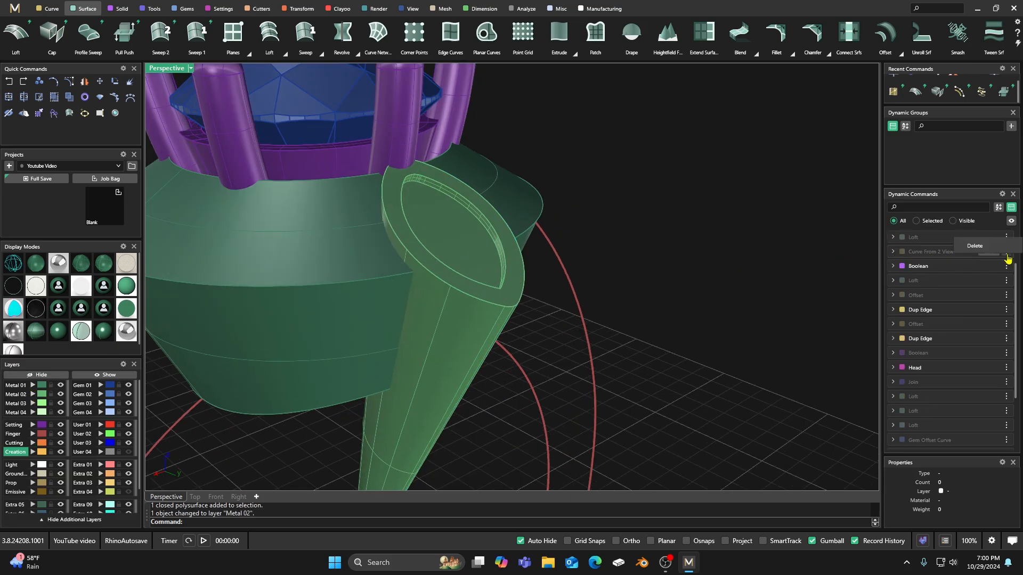
{"action": "left_click", "coordinate": [1006, 251]}
{"action": "left_click", "coordinate": [974, 306]}
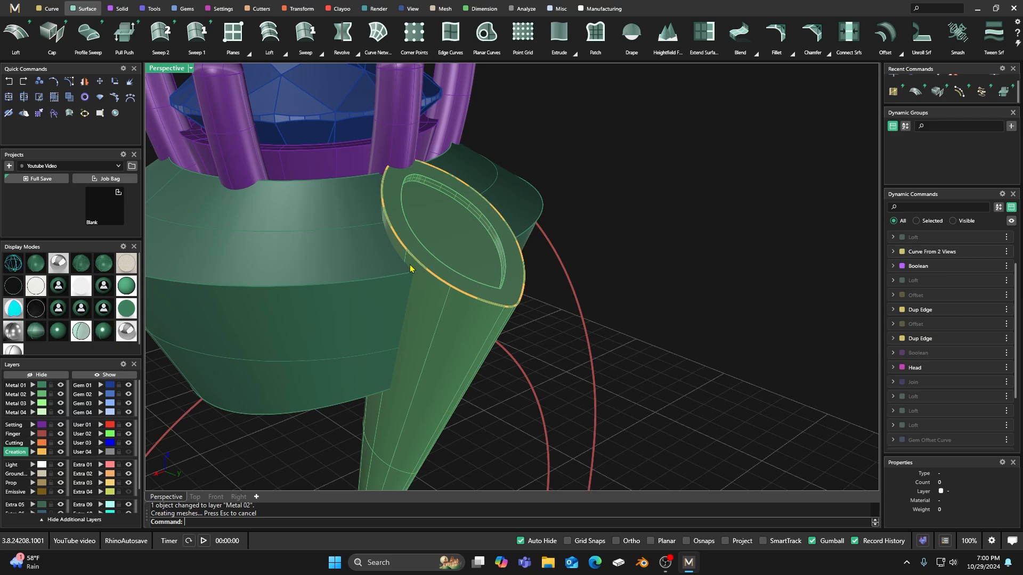
Step: Show the User 04 layer and raise the sloped construction line by about 0.08 mm
{"action": "scroll", "coordinate": [471, 271], "scroll_direction": "down", "scroll_amount": 4}
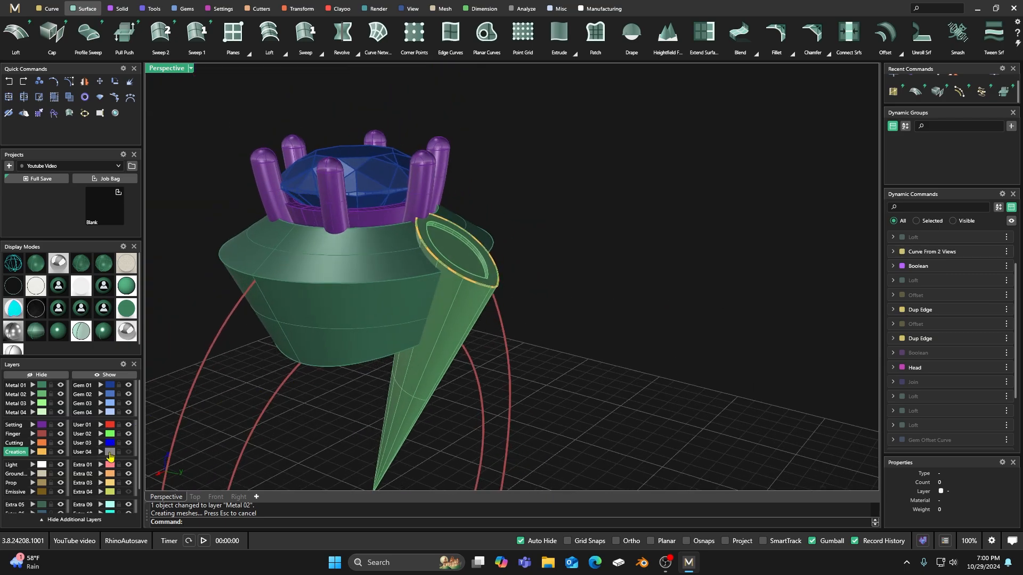
{"action": "left_click", "coordinate": [128, 452]}
{"action": "right_click_drag", "start_coordinate": [514, 364], "coordinate": [521, 334]}
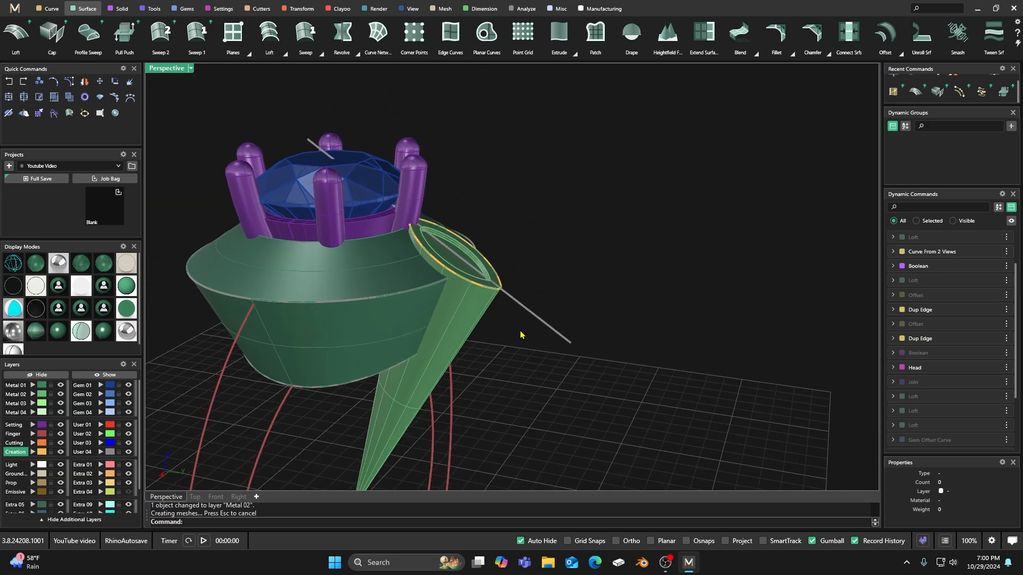
{"action": "left_click", "coordinate": [522, 311]}
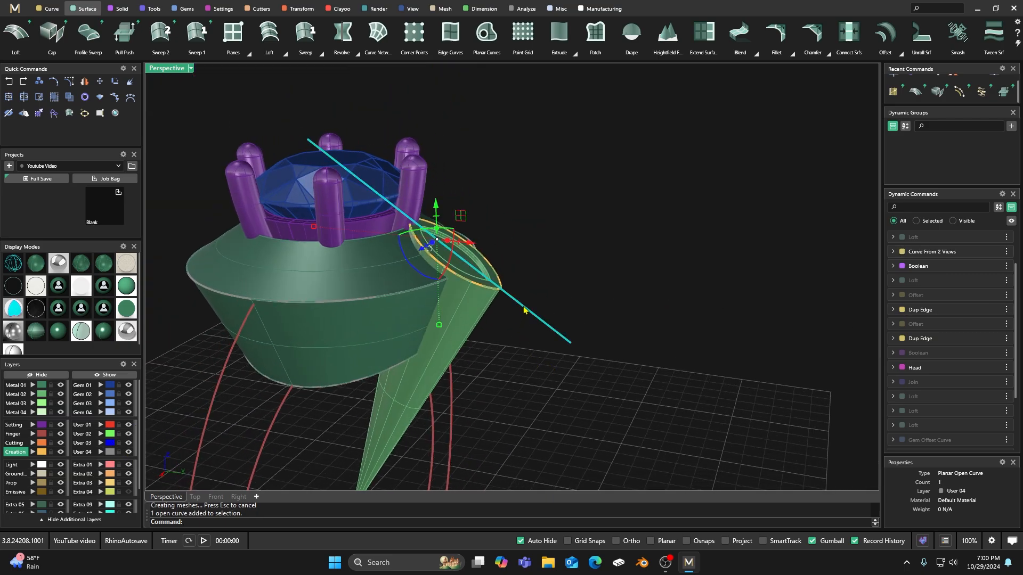
{"action": "left_click", "coordinate": [436, 207]}
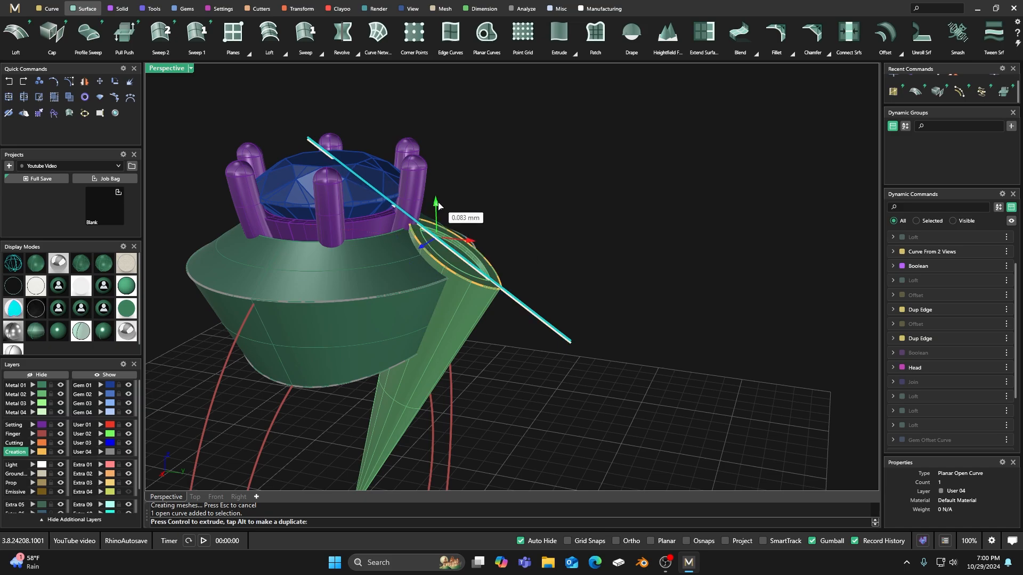
{"action": "left_click_drag", "start_coordinate": [437, 208], "coordinate": [439, 205]}
{"action": "left_click", "coordinate": [566, 254]}
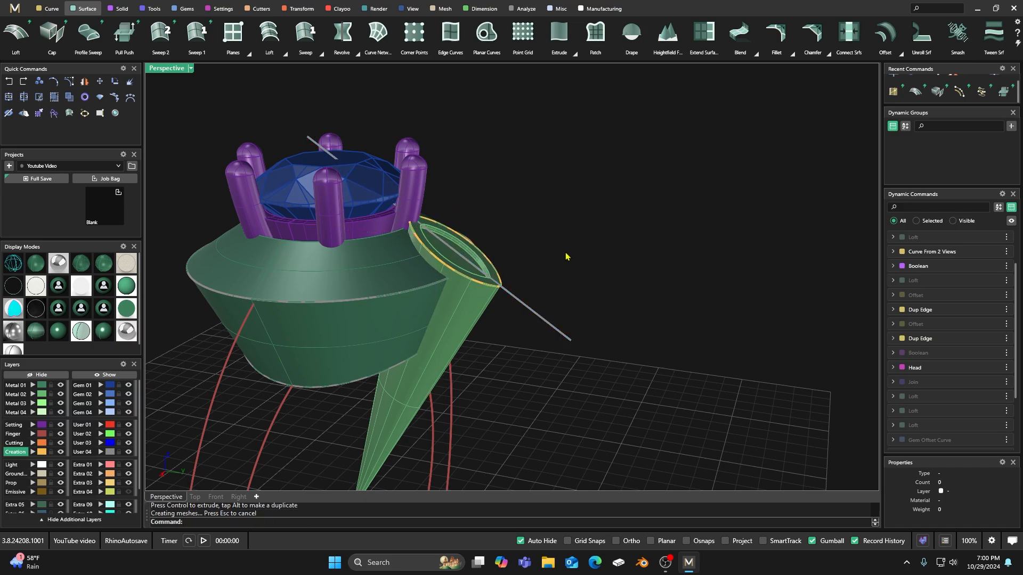
Step: Edit the petal's Pull Push operation and set its depth to -0.3 mm
{"action": "right_click_drag", "start_coordinate": [578, 281], "coordinate": [510, 295]}
{"action": "scroll", "coordinate": [509, 293], "scroll_direction": "up", "scroll_amount": 2}
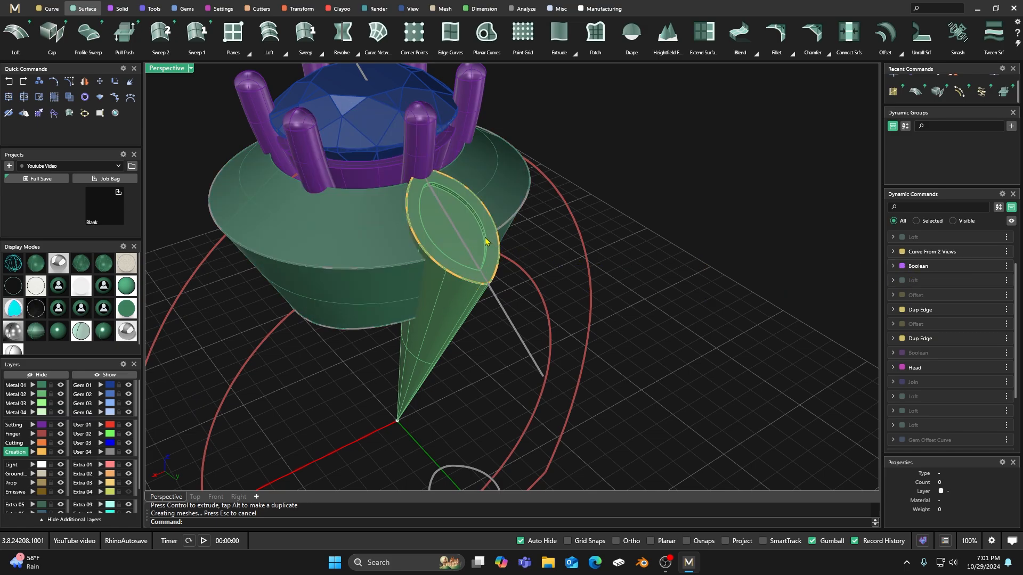
{"action": "scroll", "coordinate": [921, 255], "scroll_direction": "up", "scroll_amount": 3}
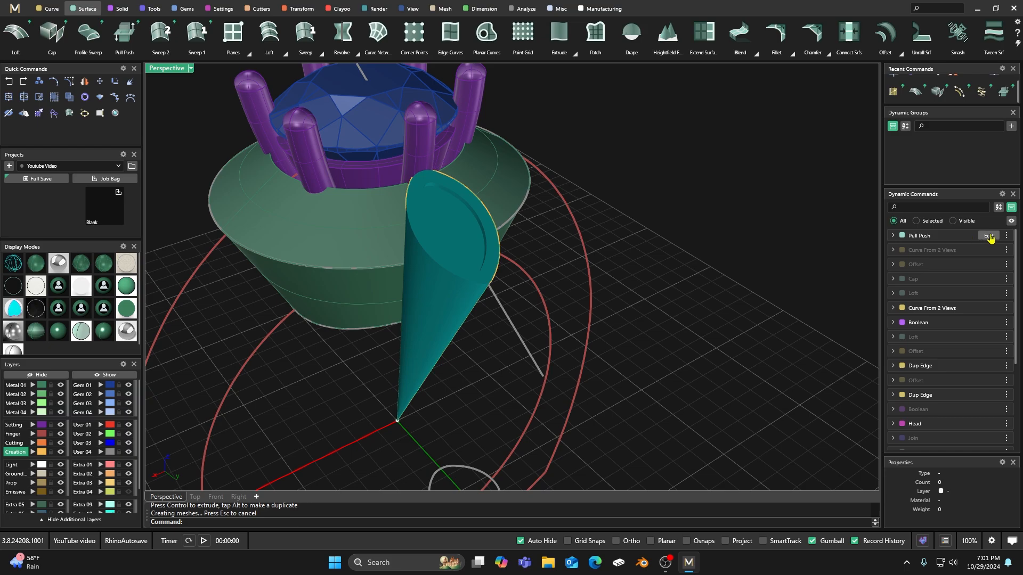
{"action": "left_click", "coordinate": [989, 236]}
{"action": "right_click_drag", "start_coordinate": [518, 312], "coordinate": [499, 273]}
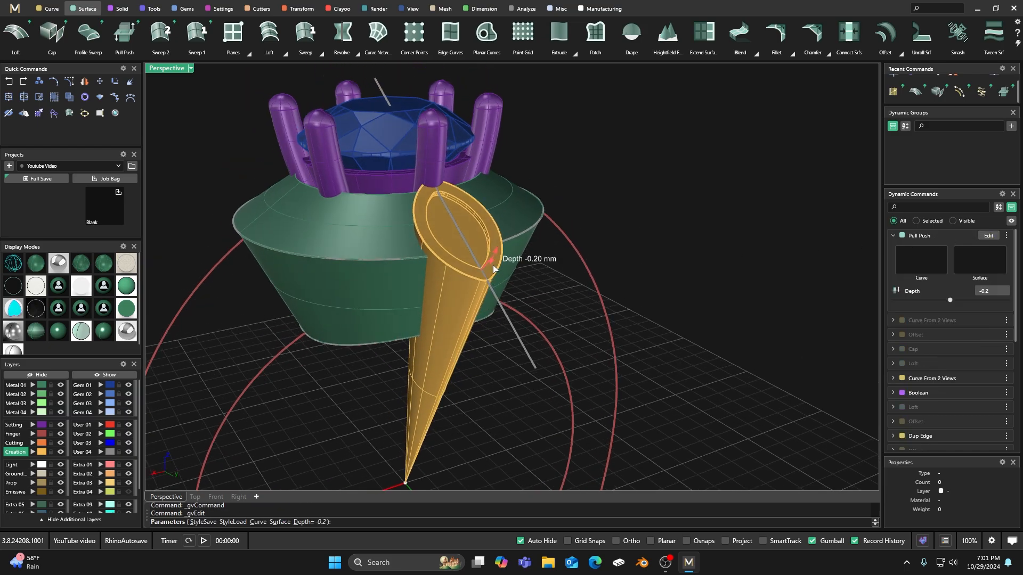
{"action": "left_click_drag", "start_coordinate": [494, 259], "coordinate": [494, 262]}
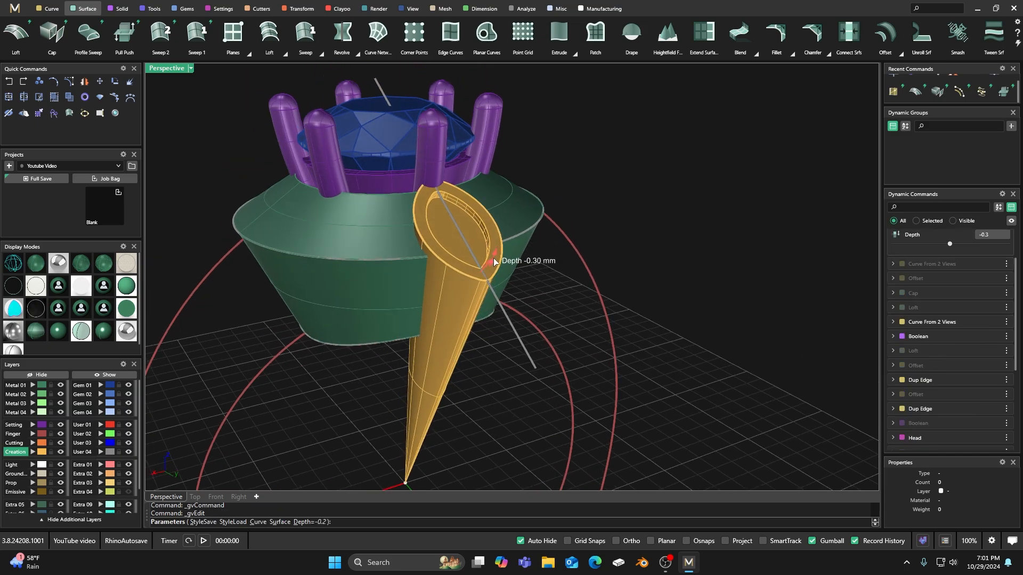
{"action": "right_click", "coordinate": [594, 217]}
Step: Move the outer petal outline curve to the User 04 layer
{"action": "scroll", "coordinate": [594, 217], "scroll_direction": "down", "scroll_amount": 2}
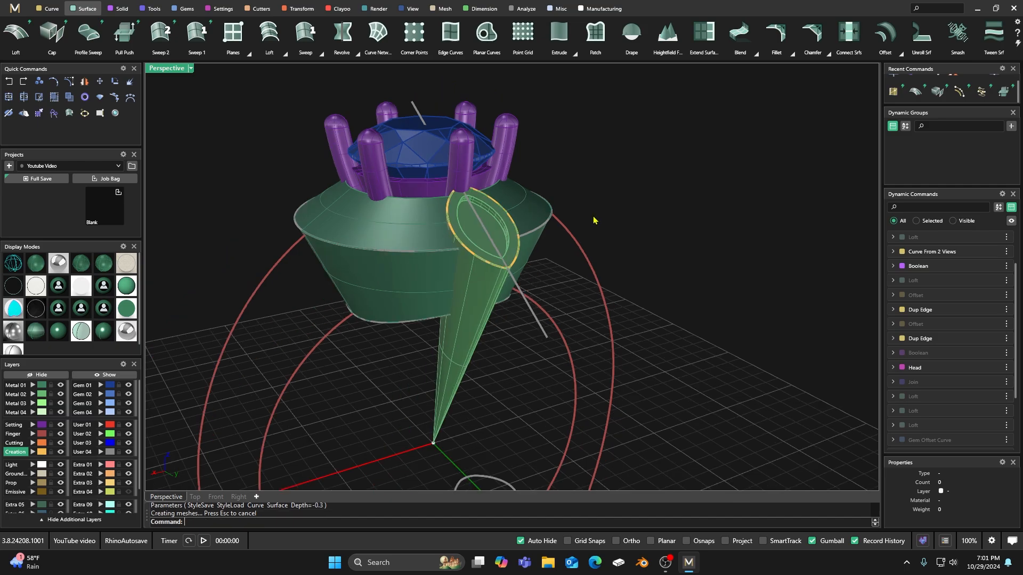
{"action": "scroll", "coordinate": [516, 253], "scroll_direction": "up", "scroll_amount": 2}
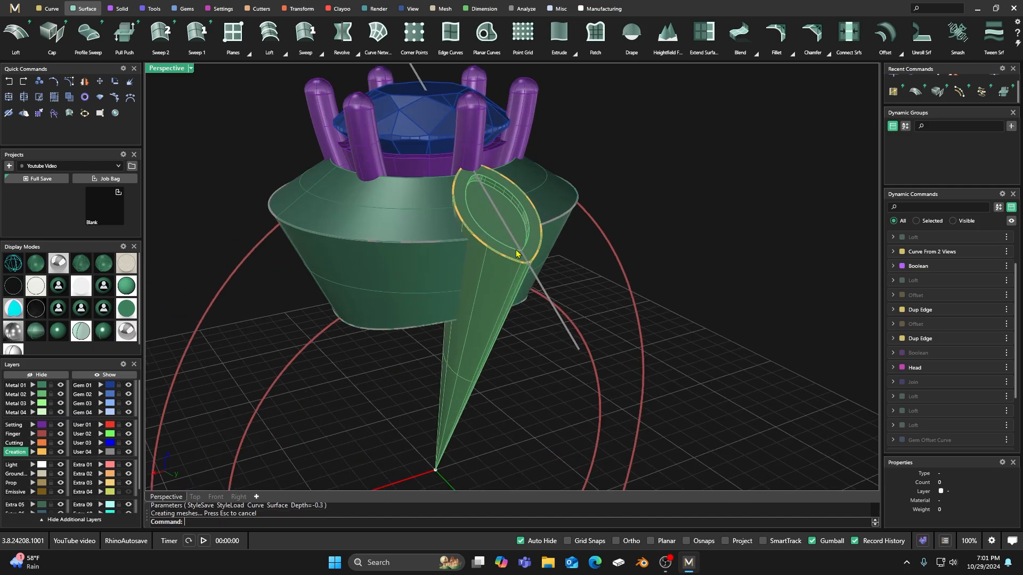
{"action": "left_click", "coordinate": [505, 259]}
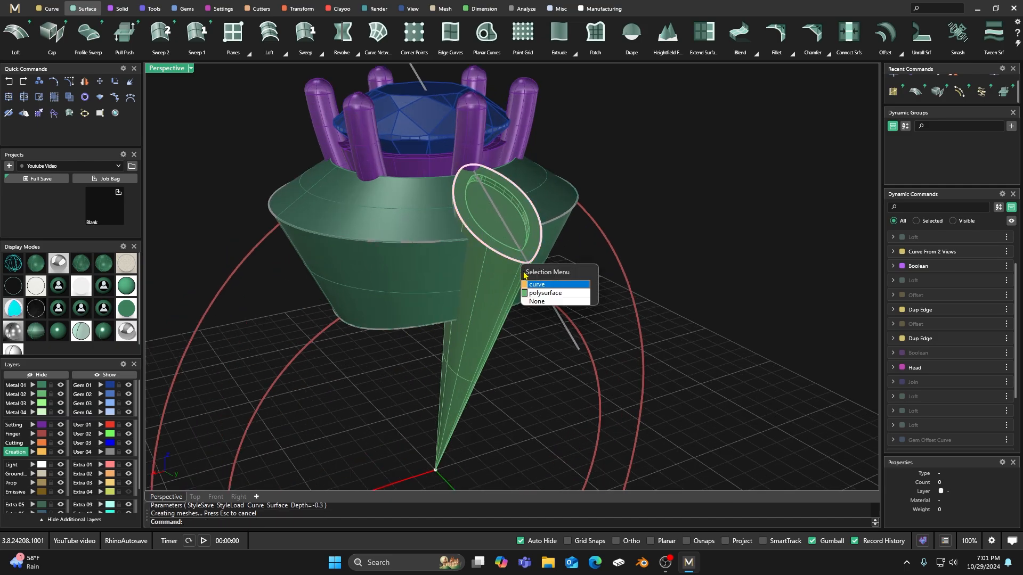
{"action": "left_click", "coordinate": [538, 287]}
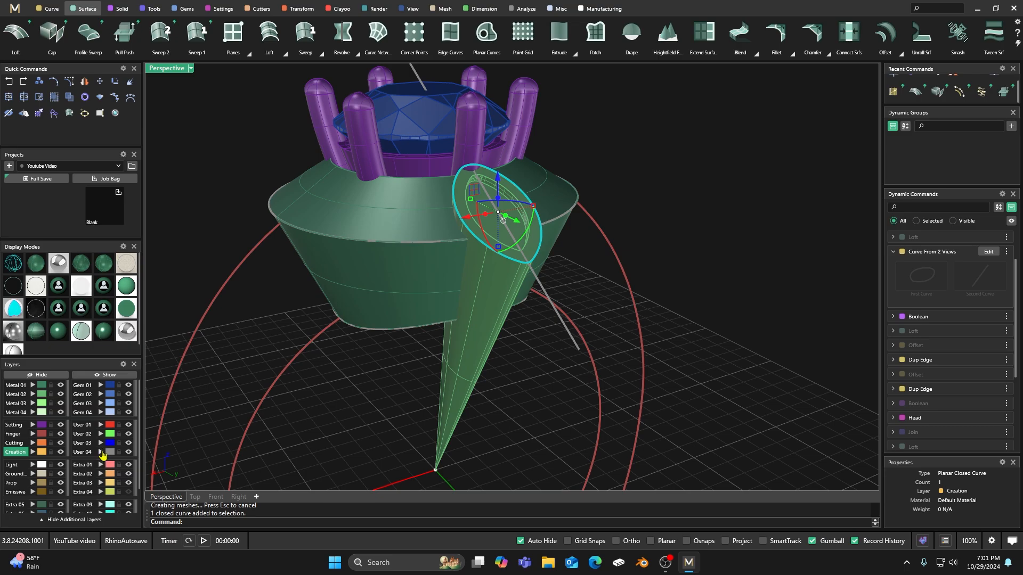
{"action": "left_click", "coordinate": [100, 453]}
{"action": "left_click", "coordinate": [101, 453]}
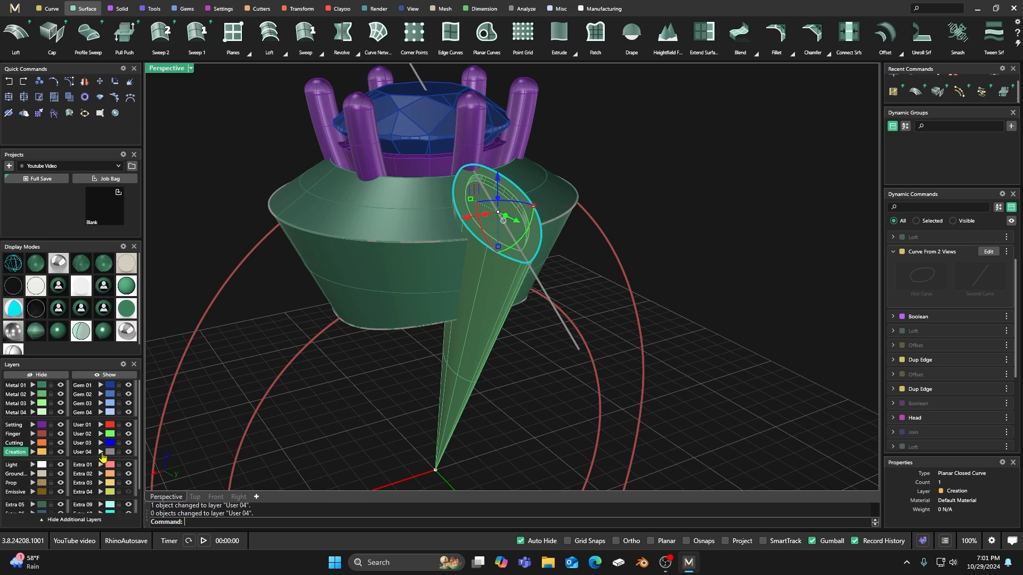
{"action": "left_click", "coordinate": [385, 387]}
Step: Hide the User 04 layer and inspect the recessed petal against the base from several angles
{"action": "scroll", "coordinate": [409, 347], "scroll_direction": "down", "scroll_amount": 5}
{"action": "right_click_drag", "start_coordinate": [410, 346], "coordinate": [440, 352]}
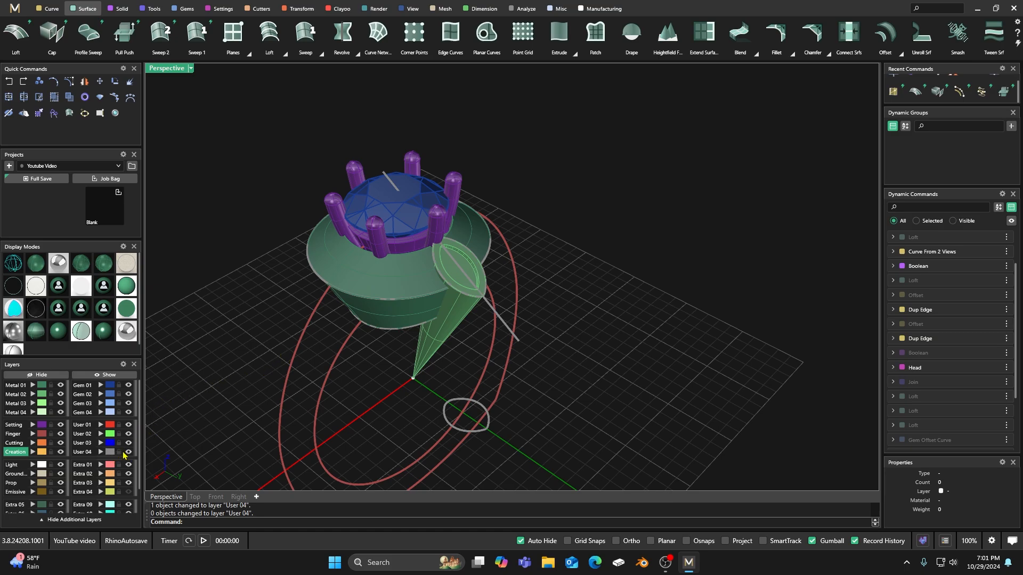
{"action": "left_click", "coordinate": [128, 452]}
{"action": "scroll", "coordinate": [458, 390], "scroll_direction": "up", "scroll_amount": 3}
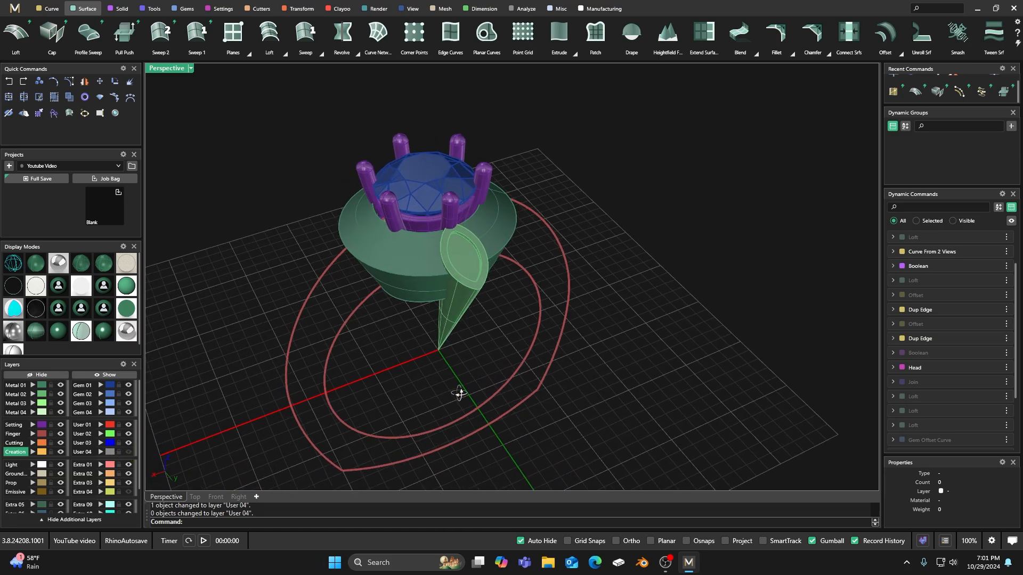
{"action": "right_click_drag", "start_coordinate": [459, 393], "coordinate": [465, 289]}
{"action": "scroll", "coordinate": [464, 289], "scroll_direction": "up", "scroll_amount": 3}
{"action": "right_click_drag", "start_coordinate": [408, 337], "coordinate": [407, 310]}
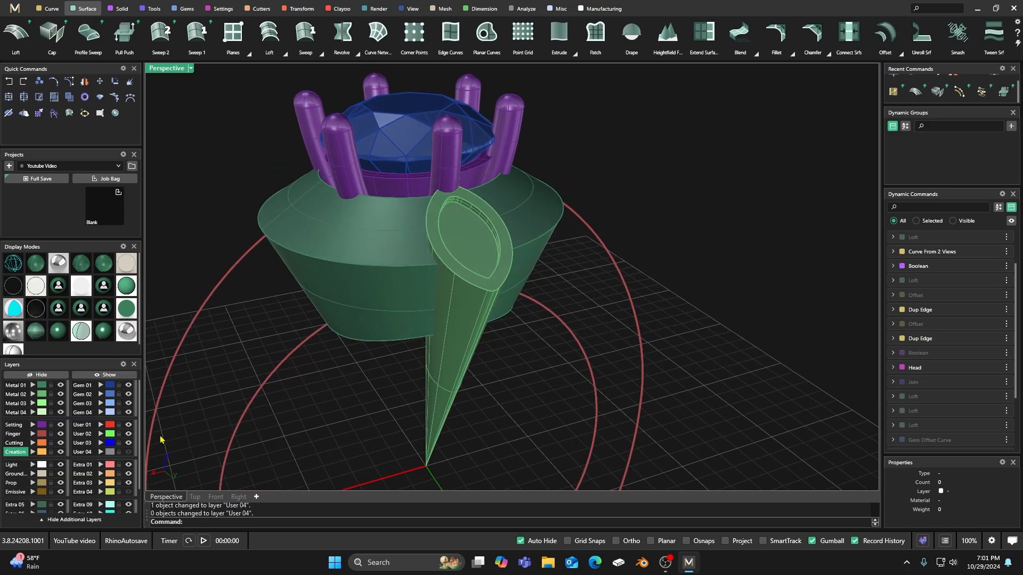
Step: Show the User 04 layer and offset the outer petal outline inward with a distance of -0.2 and sharp corners
{"action": "left_click", "coordinate": [128, 452]}
{"action": "scroll", "coordinate": [321, 390], "scroll_direction": "up", "scroll_amount": 2}
{"action": "scroll", "coordinate": [411, 246], "scroll_direction": "up", "scroll_amount": 2}
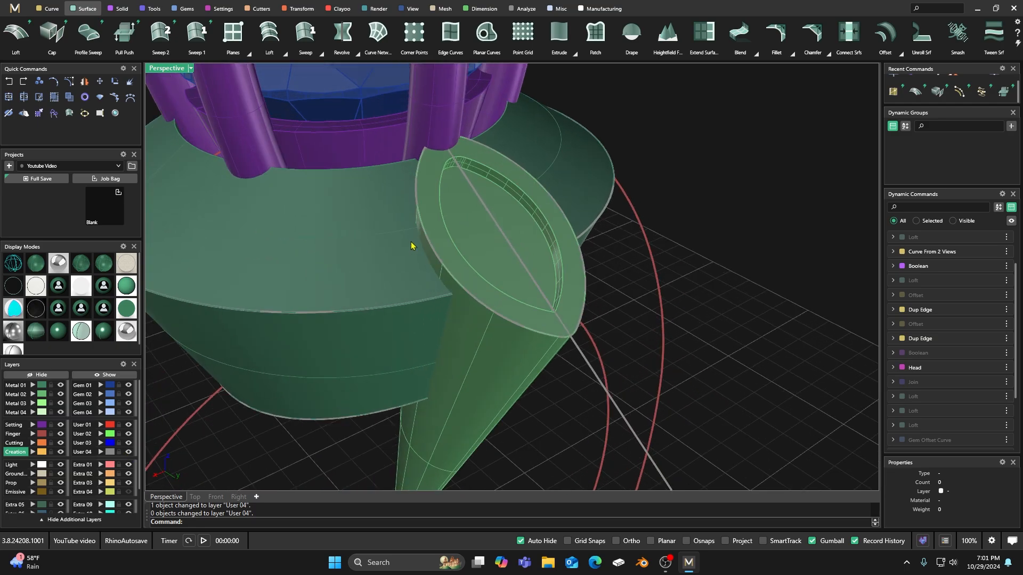
{"action": "left_click", "coordinate": [433, 258]}
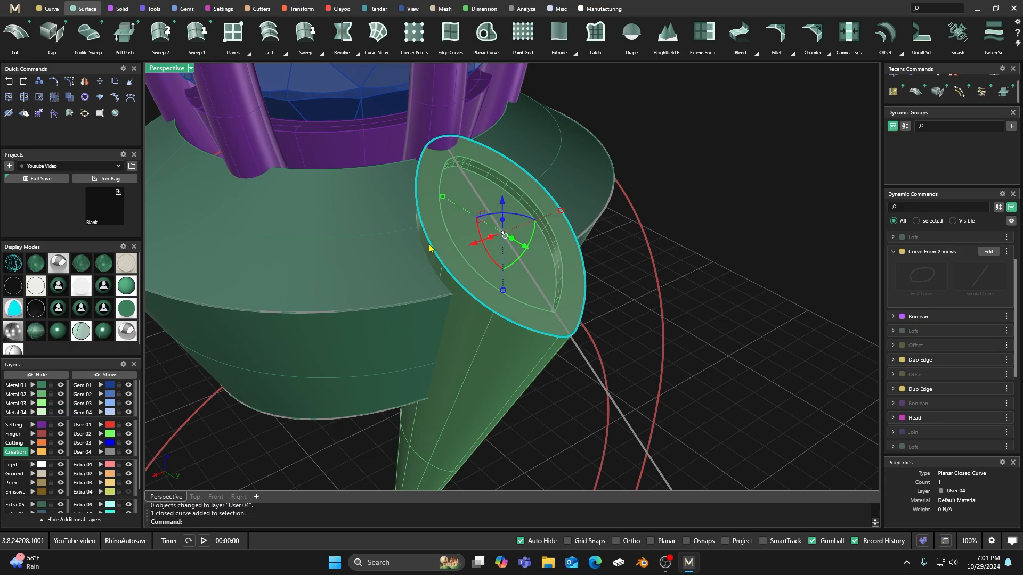
{"action": "left_click", "coordinate": [51, 9]}
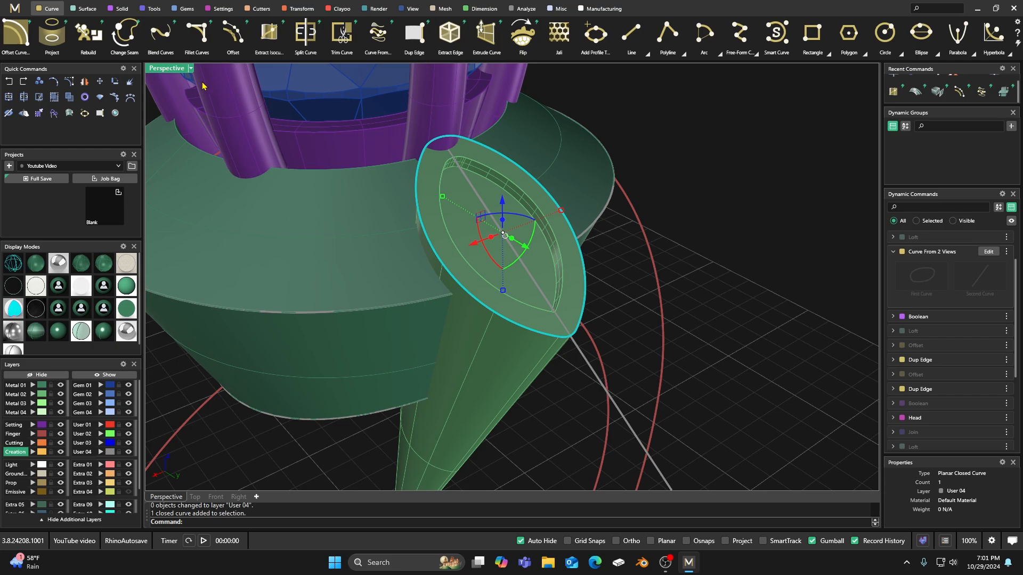
{"action": "left_click", "coordinate": [235, 40]}
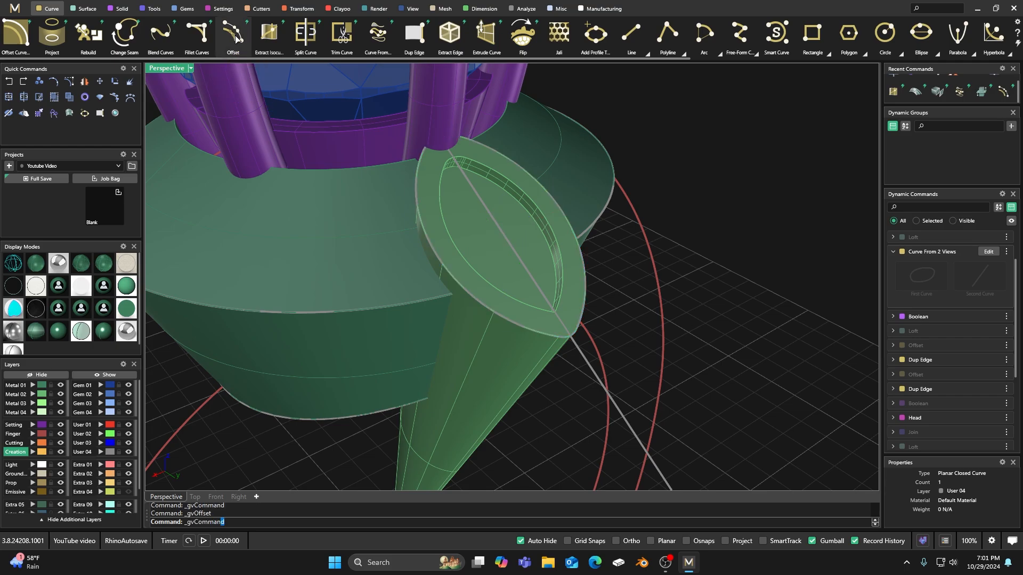
{"action": "left_click", "coordinate": [438, 265]}
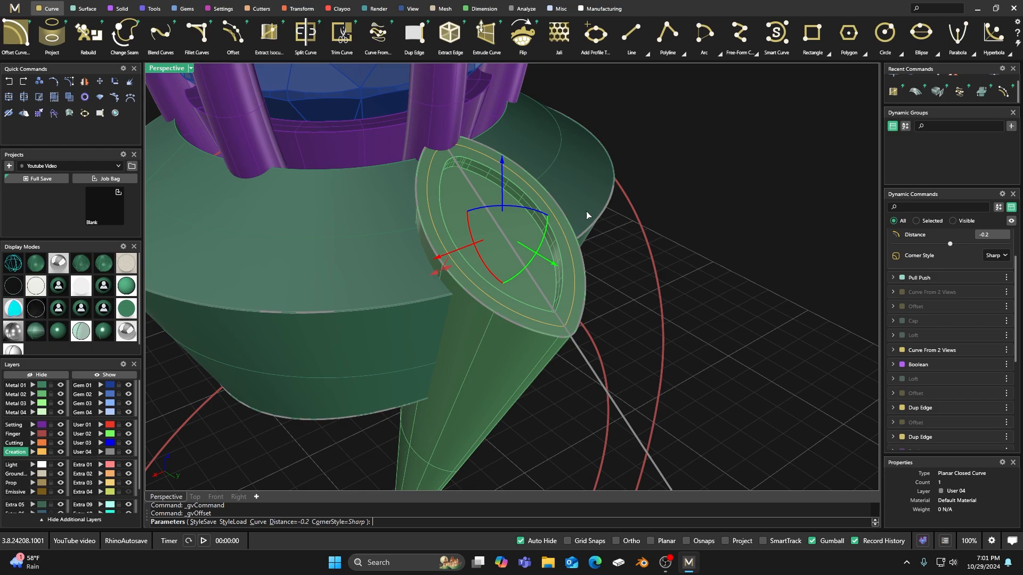
{"action": "right_click_drag", "start_coordinate": [696, 154], "coordinate": [698, 154]}
{"action": "right_click", "coordinate": [699, 154]}
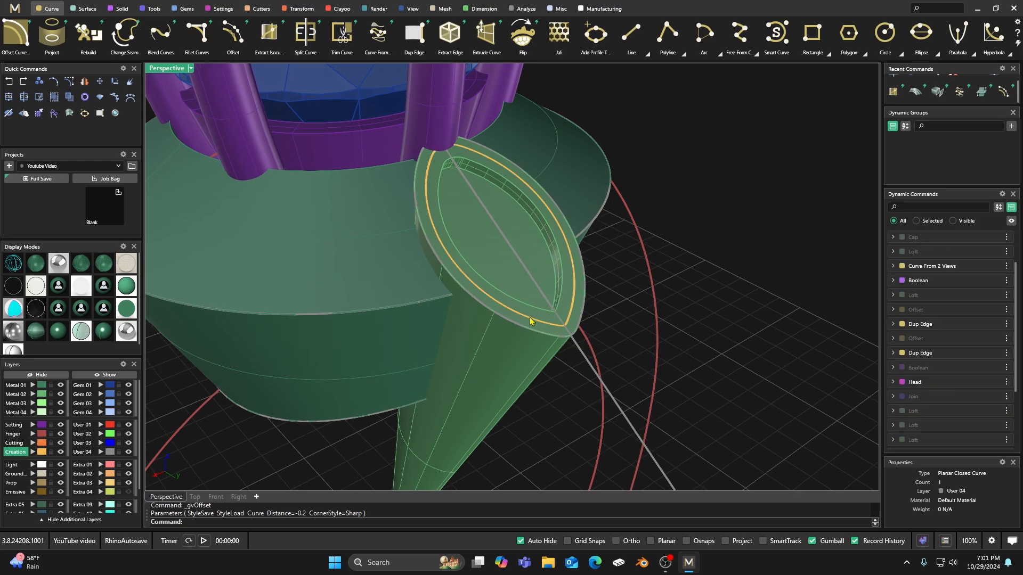
Step: Hide the User 04 layer, leaving the new inner offset curve shown on the petal's rim
{"action": "left_click", "coordinate": [530, 318]}
{"action": "left_click", "coordinate": [685, 195]}
{"action": "scroll", "coordinate": [625, 220], "scroll_direction": "down", "scroll_amount": 6}
{"action": "right_click_drag", "start_coordinate": [624, 220], "coordinate": [608, 241]}
{"action": "left_click", "coordinate": [128, 453]}
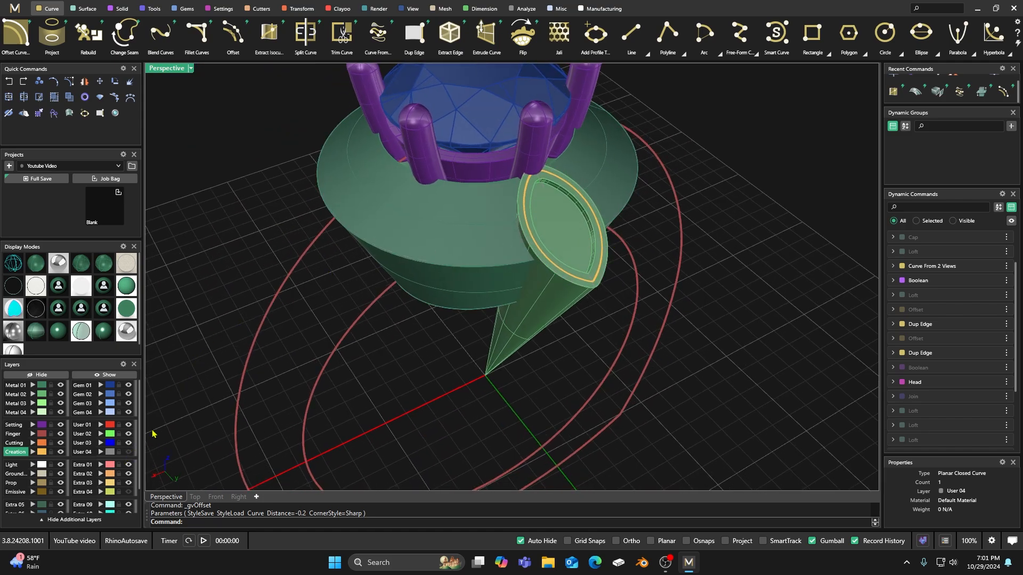
{"action": "scroll", "coordinate": [385, 349], "scroll_direction": "down", "scroll_amount": 5}
{"action": "right_click_drag", "start_coordinate": [397, 361], "coordinate": [317, 343]}
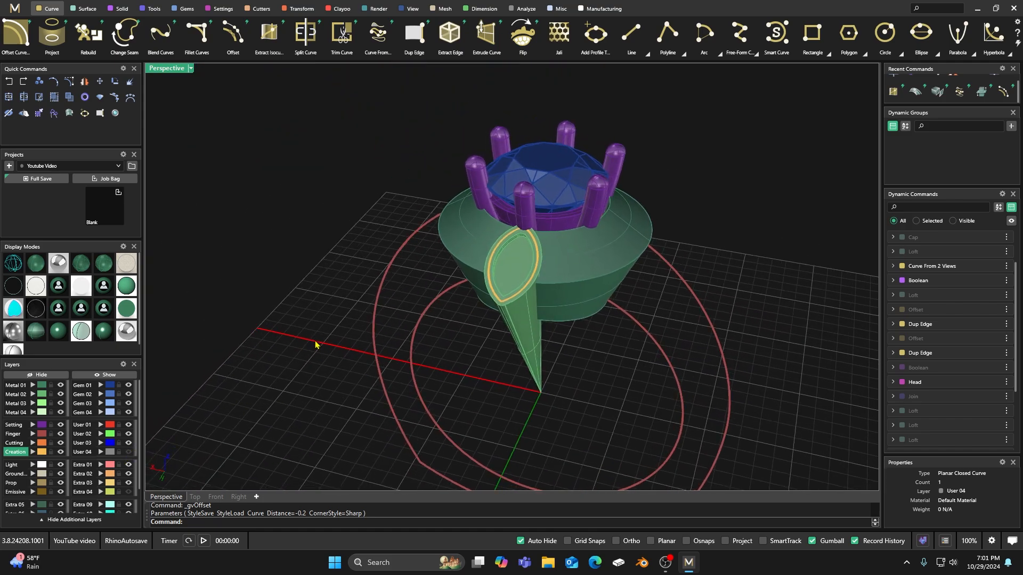
Step: Draw a straight line about 3.4 mm long from the upper midpoint of the petal's recess to its lower tip, using object snaps
{"action": "scroll", "coordinate": [333, 296], "scroll_direction": "up", "scroll_amount": 2}
{"action": "scroll", "coordinate": [457, 293], "scroll_direction": "up", "scroll_amount": 6}
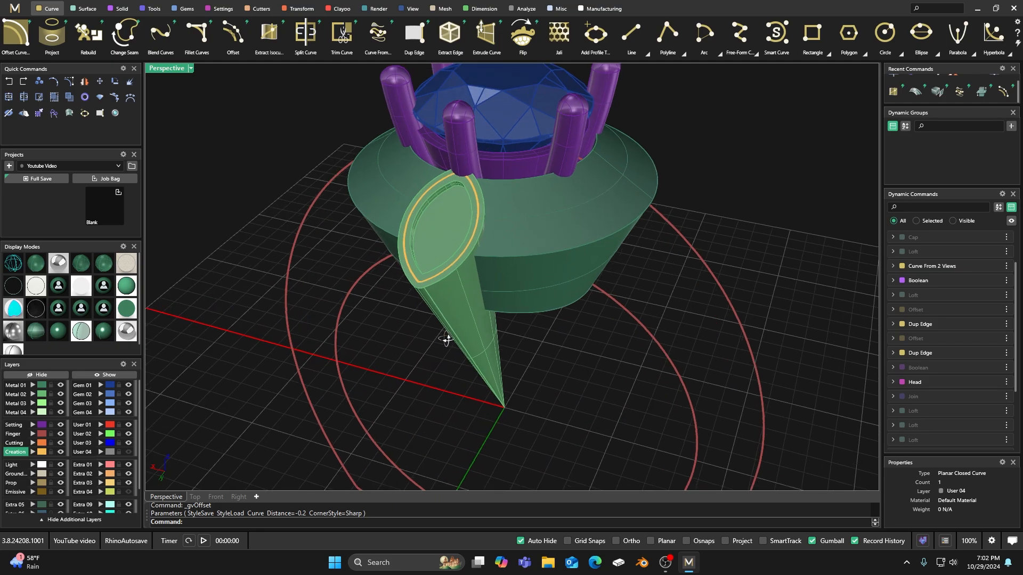
{"action": "right_click_drag", "start_coordinate": [410, 341], "coordinate": [408, 313]}
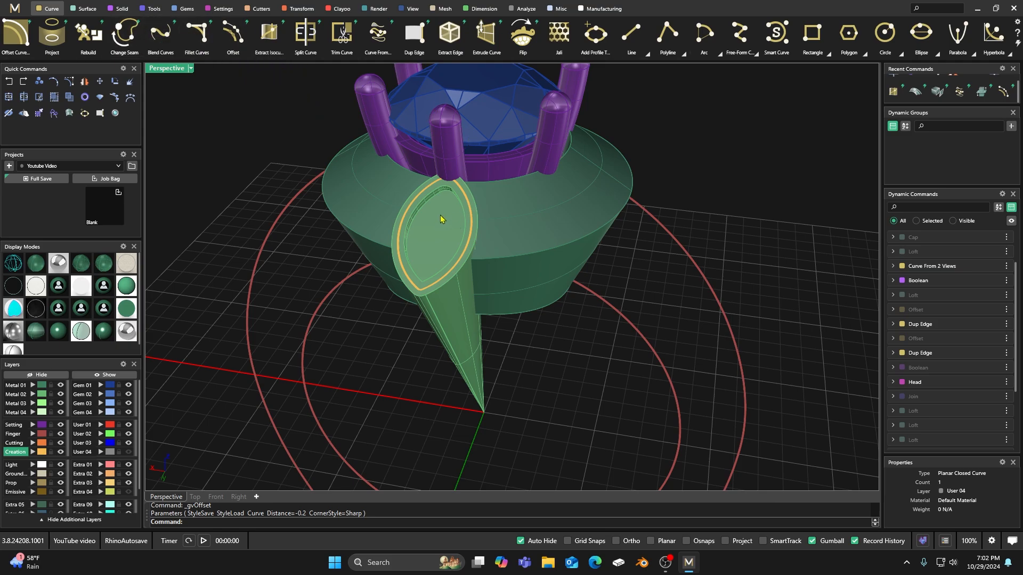
{"action": "left_click", "coordinate": [183, 11]}
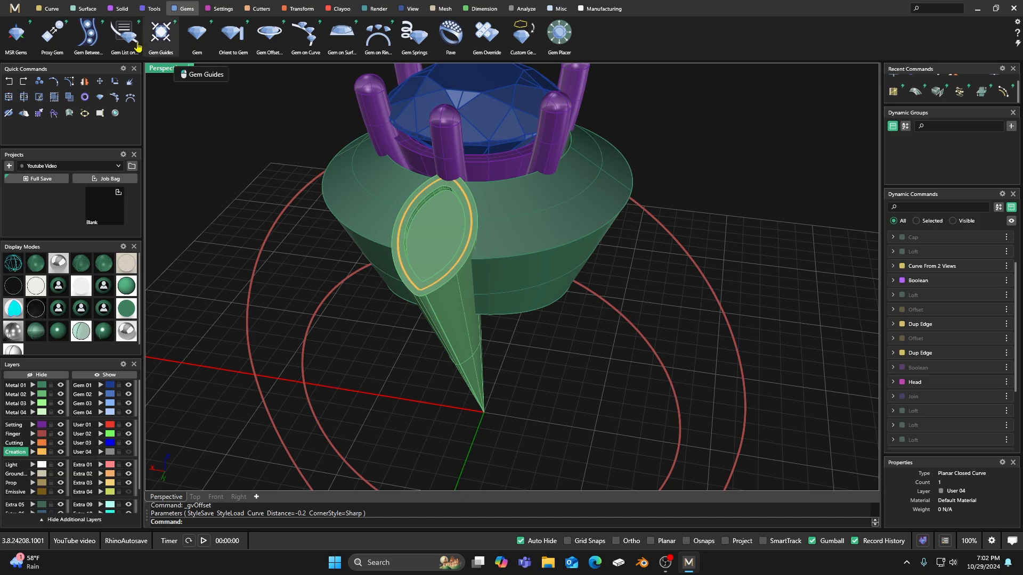
{"action": "left_click", "coordinate": [49, 8]}
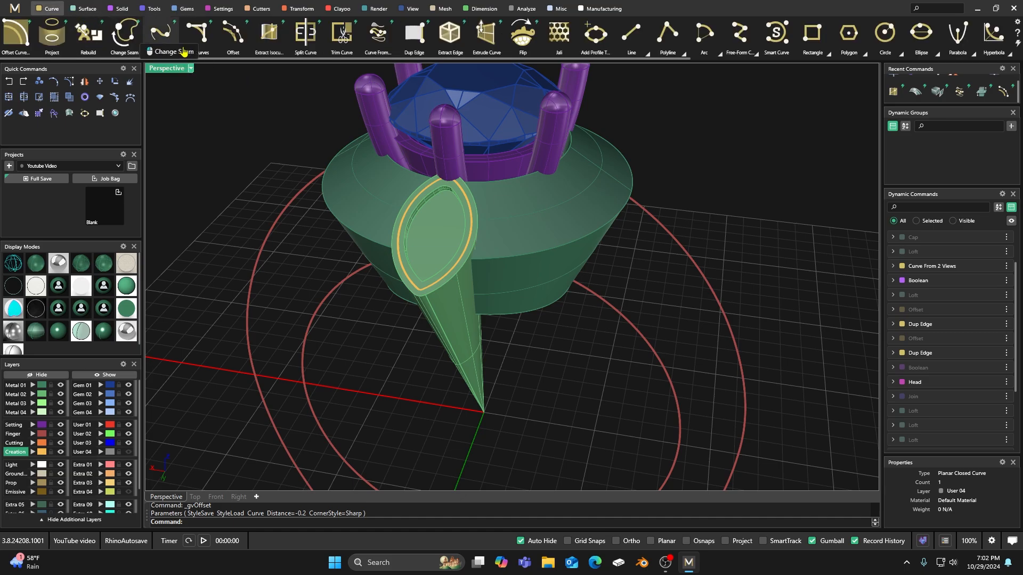
{"action": "left_click", "coordinate": [634, 36]}
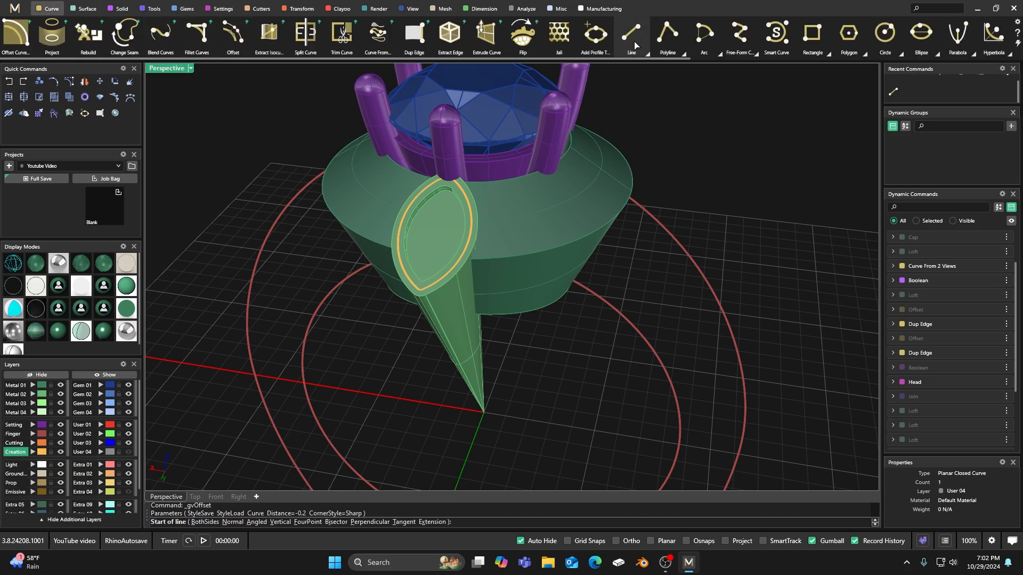
{"action": "left_click", "coordinate": [687, 543]}
{"action": "scroll", "coordinate": [446, 229], "scroll_direction": "up", "scroll_amount": 5}
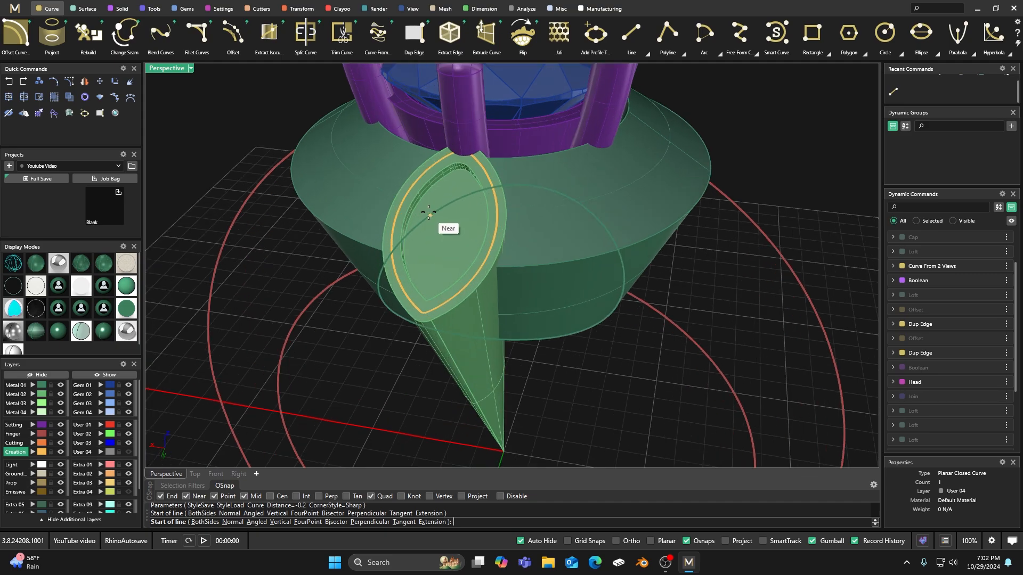
{"action": "scroll", "coordinate": [463, 175], "scroll_direction": "up", "scroll_amount": 2}
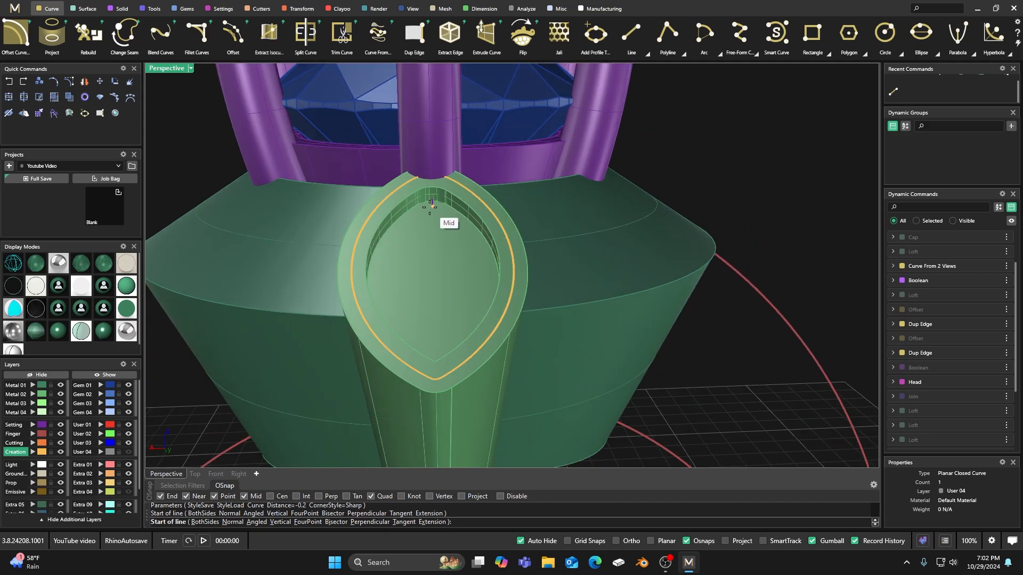
{"action": "left_click", "coordinate": [429, 201]}
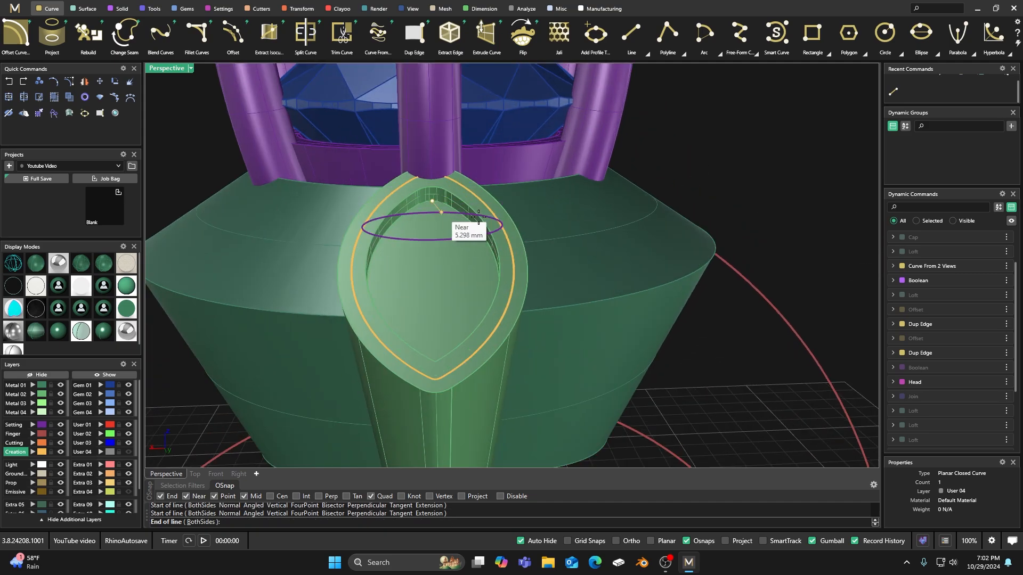
{"action": "right_click_drag", "start_coordinate": [457, 221], "coordinate": [441, 276]}
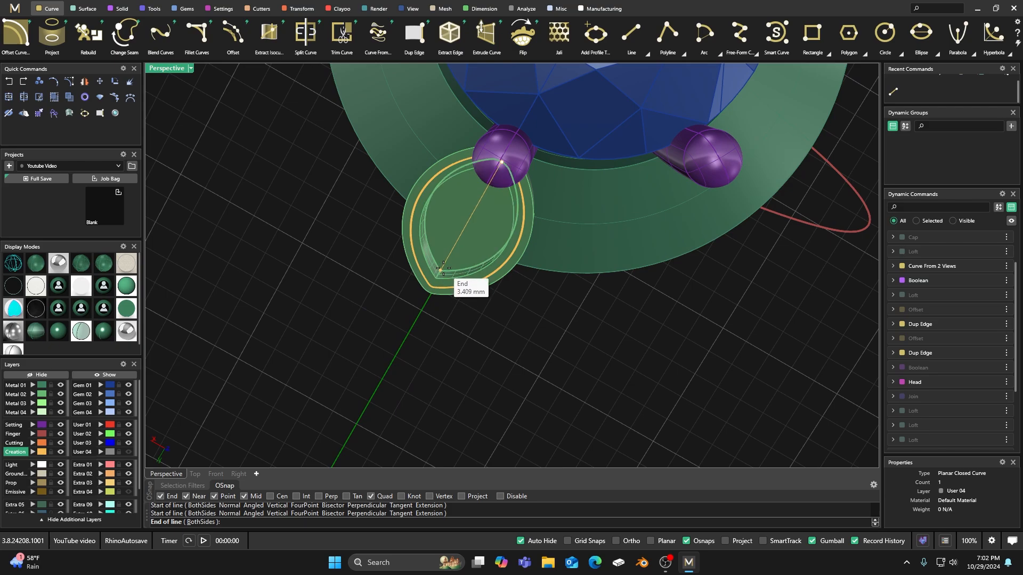
{"action": "left_click", "coordinate": [443, 268]}
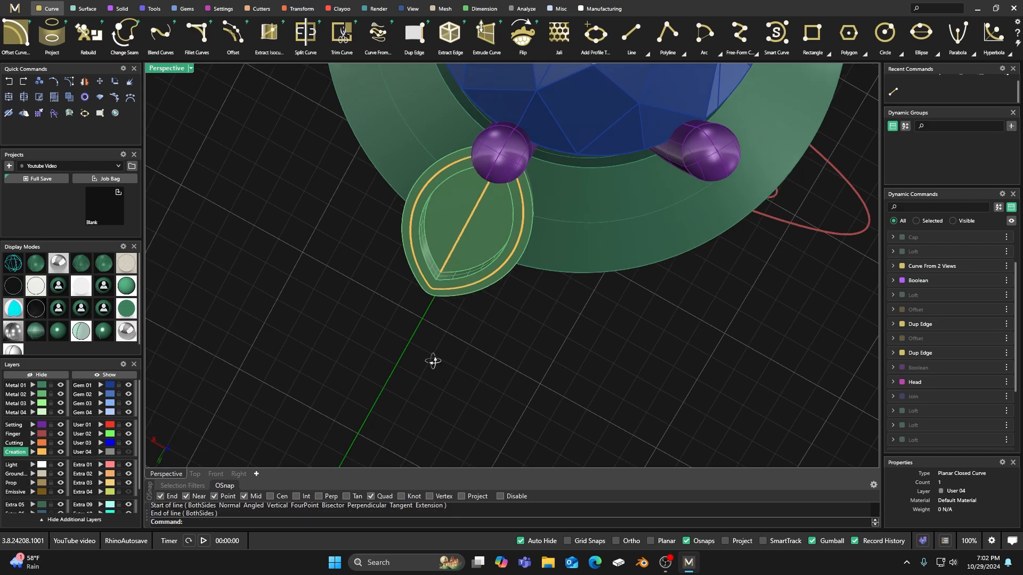
Step: Place two 1.30 mm round diamonds along the centre line on the petal with Gem on Curve, spaced to fit the recess
{"action": "right_click_drag", "start_coordinate": [434, 358], "coordinate": [462, 241]}
{"action": "left_click", "coordinate": [461, 241], "text": "shift"}
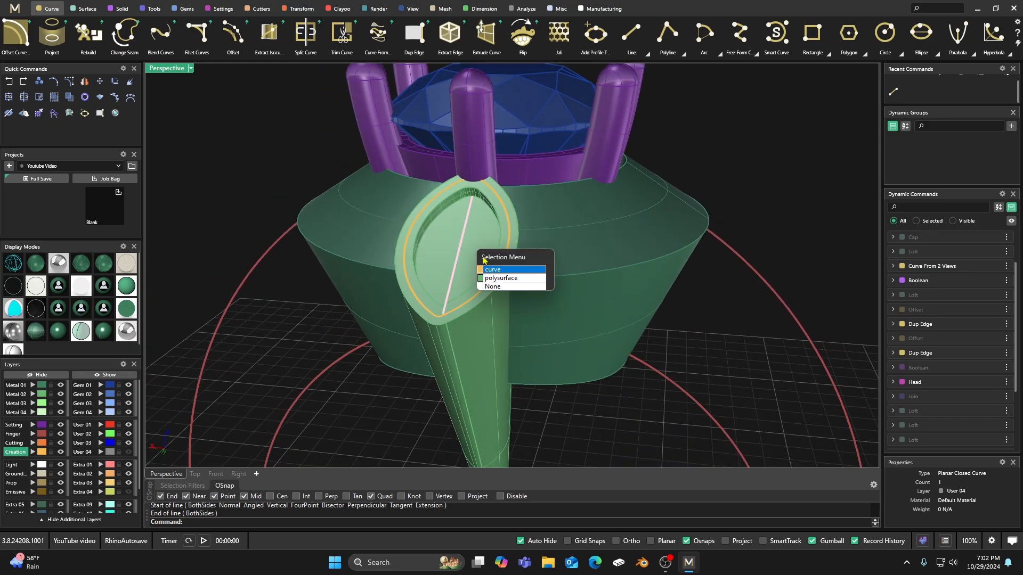
{"action": "left_click", "coordinate": [493, 274]}
{"action": "left_click", "coordinate": [187, 9]}
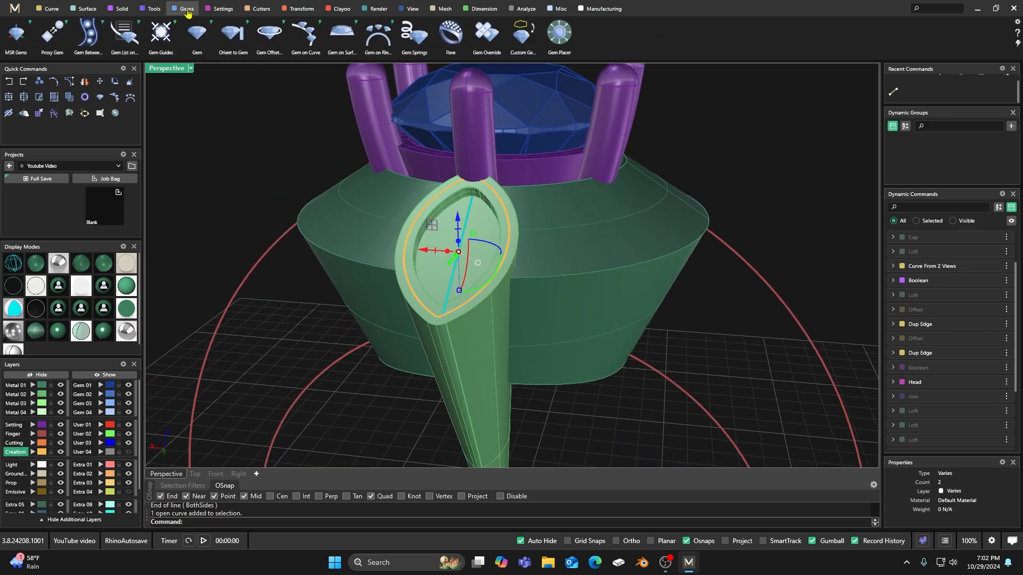
{"action": "left_click", "coordinate": [305, 34]}
{"action": "right_click_drag", "start_coordinate": [376, 121], "coordinate": [419, 154]}
{"action": "mouse_move", "coordinate": [456, 184]}
{"action": "left_mouse_down"}
{"action": "mouse_move", "coordinate": [453, 229]}
{"action": "mouse_move", "coordinate": [457, 205]}
{"action": "left_mouse_up"}
{"action": "scroll", "coordinate": [454, 235], "scroll_direction": "up", "scroll_amount": 3}
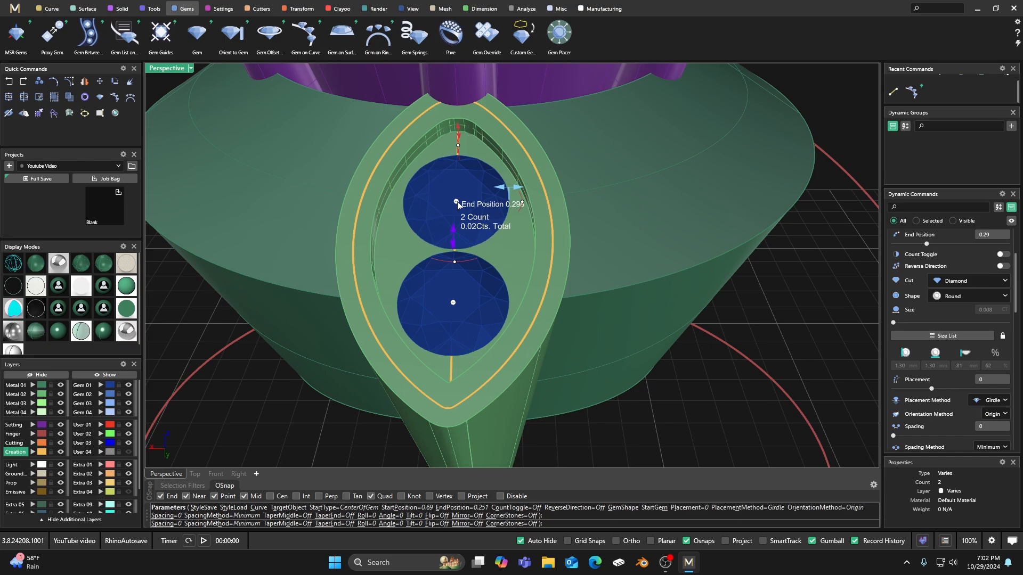
Step: Reduce the gems to 1.20 mm and set their start position to 0.678 and end position to 0.316
{"action": "right_click_drag", "start_coordinate": [456, 280], "coordinate": [455, 303]}
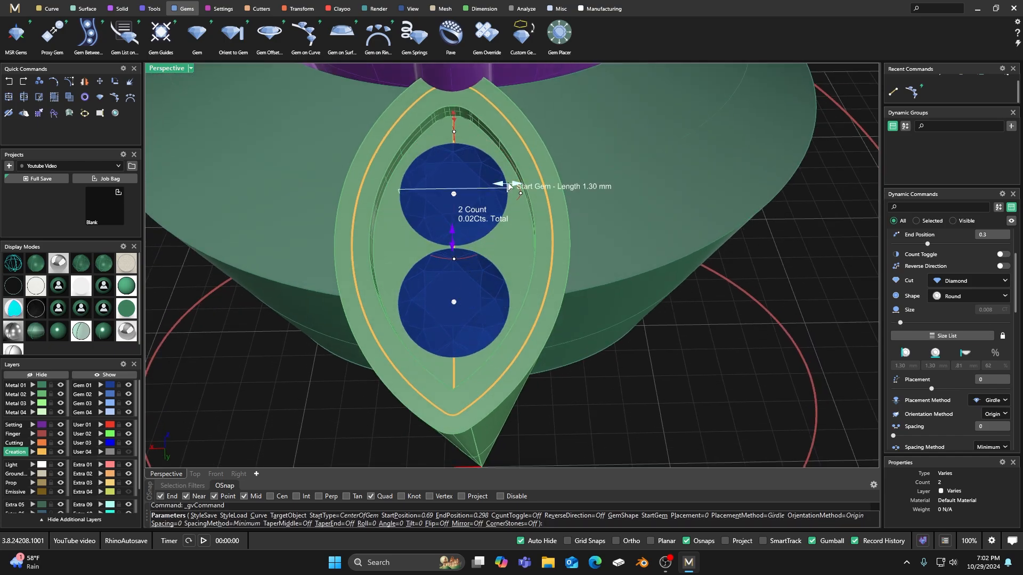
{"action": "left_click_drag", "start_coordinate": [509, 186], "coordinate": [504, 186]}
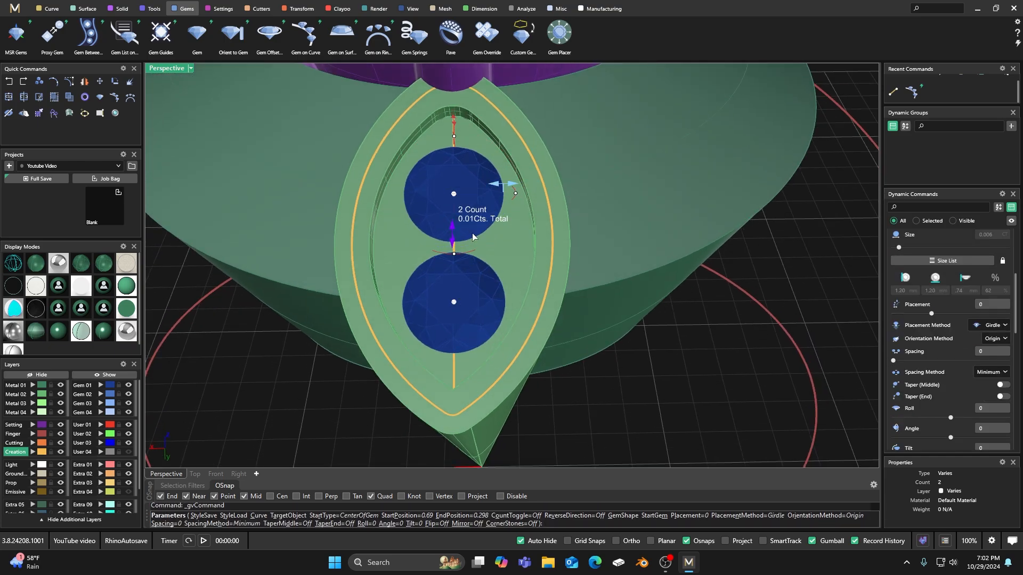
{"action": "scroll", "coordinate": [466, 261], "scroll_direction": "down", "scroll_amount": 2}
{"action": "left_click", "coordinate": [459, 276]}
{"action": "left_click_drag", "start_coordinate": [459, 277], "coordinate": [459, 280]}
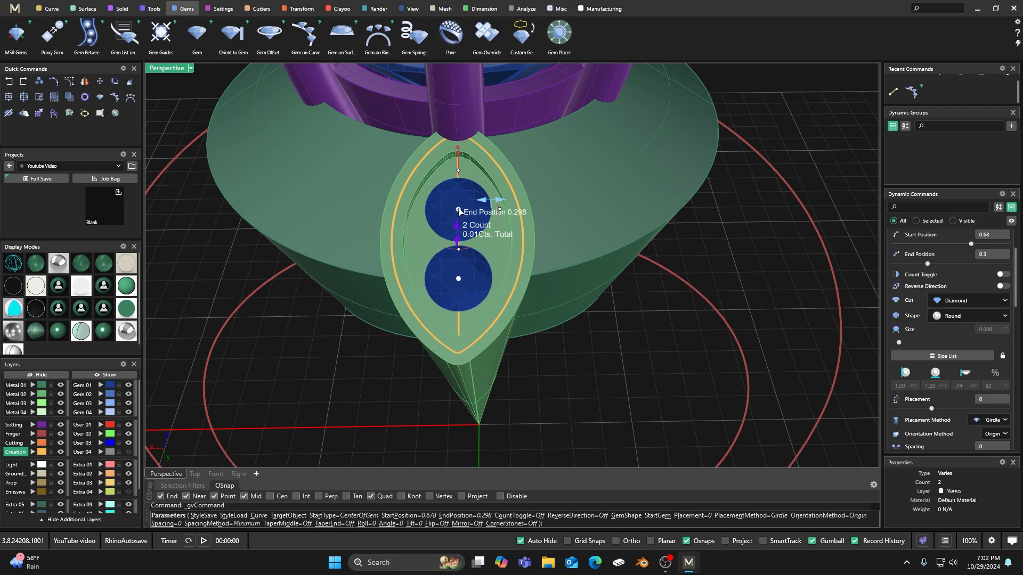
{"action": "left_click_drag", "start_coordinate": [458, 210], "coordinate": [459, 214]}
{"action": "right_click_drag", "start_coordinate": [459, 215], "coordinate": [417, 218]}
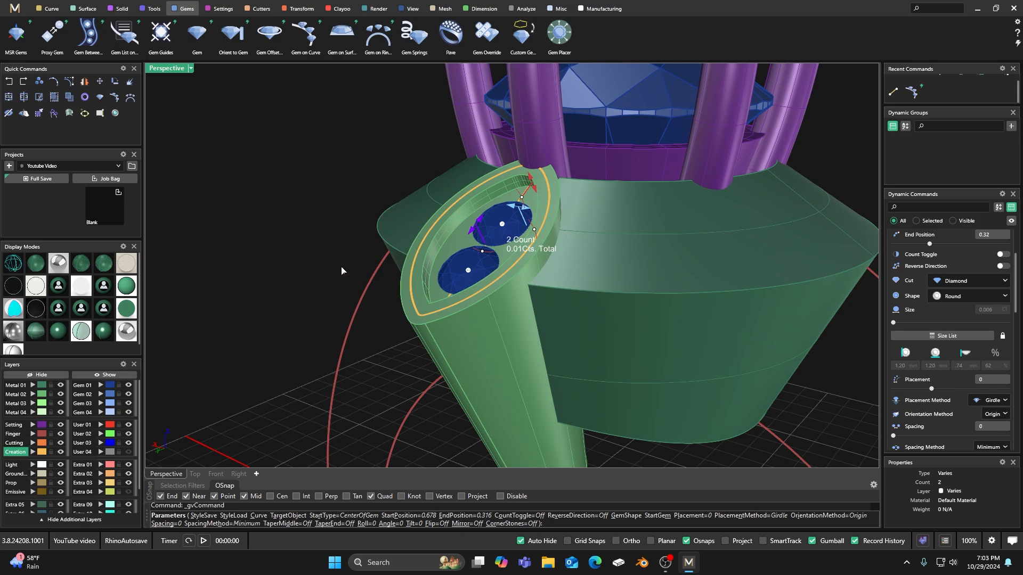
{"action": "right_click_drag", "start_coordinate": [356, 302], "coordinate": [318, 310]}
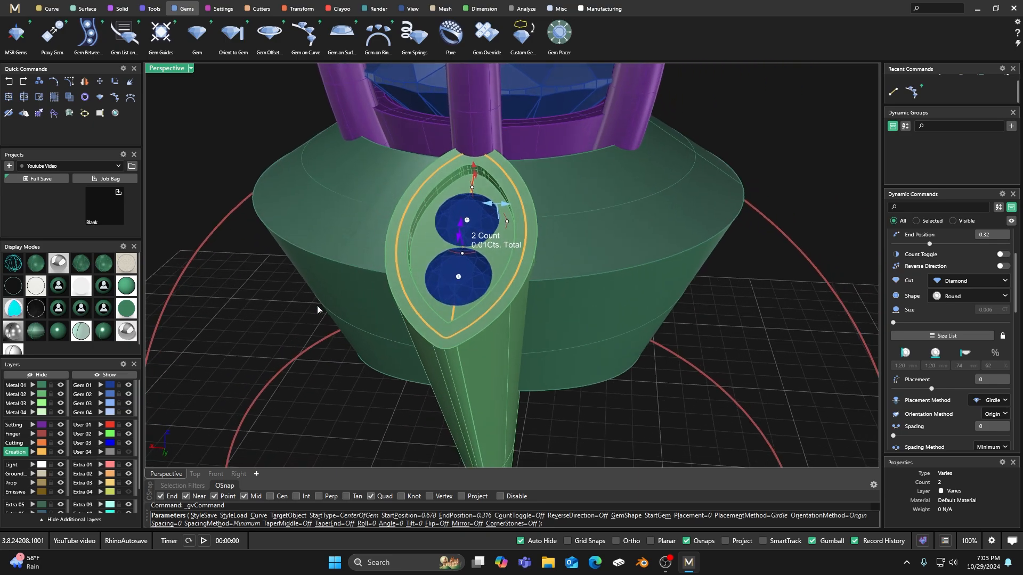
{"action": "right_click", "coordinate": [256, 327]}
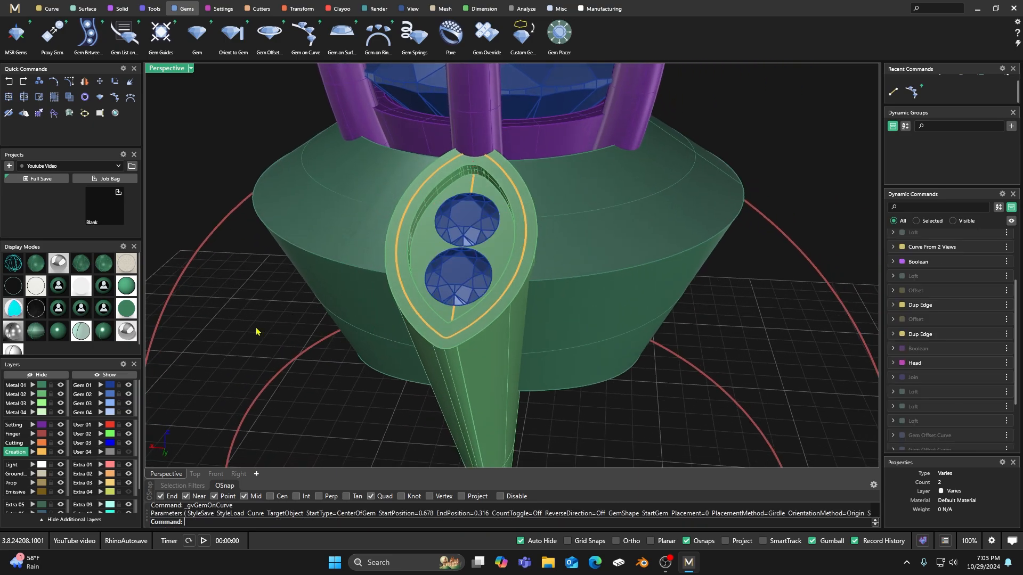
Step: Add prongs to the two petal gems with Prong Placer and set their height offset to 0.42
{"action": "left_click", "coordinate": [441, 281]}
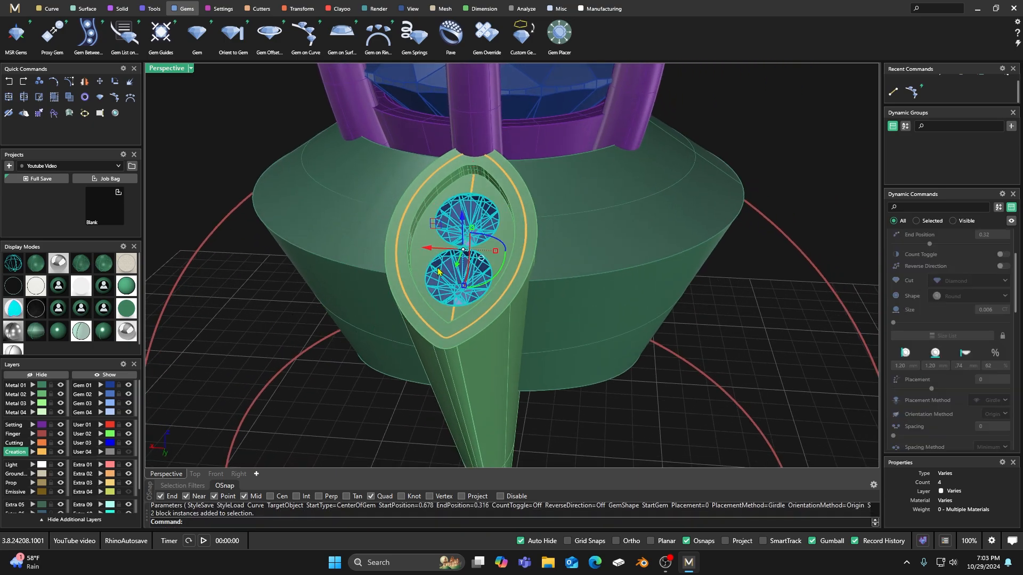
{"action": "left_click", "coordinate": [223, 8]}
{"action": "left_click", "coordinate": [233, 33]}
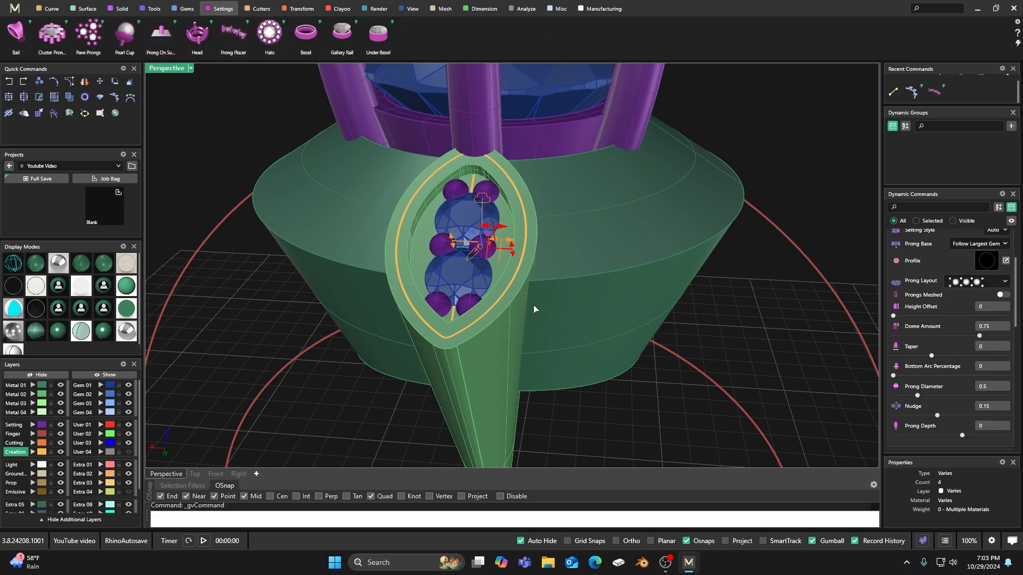
{"action": "right_click_drag", "start_coordinate": [568, 335], "coordinate": [497, 241]}
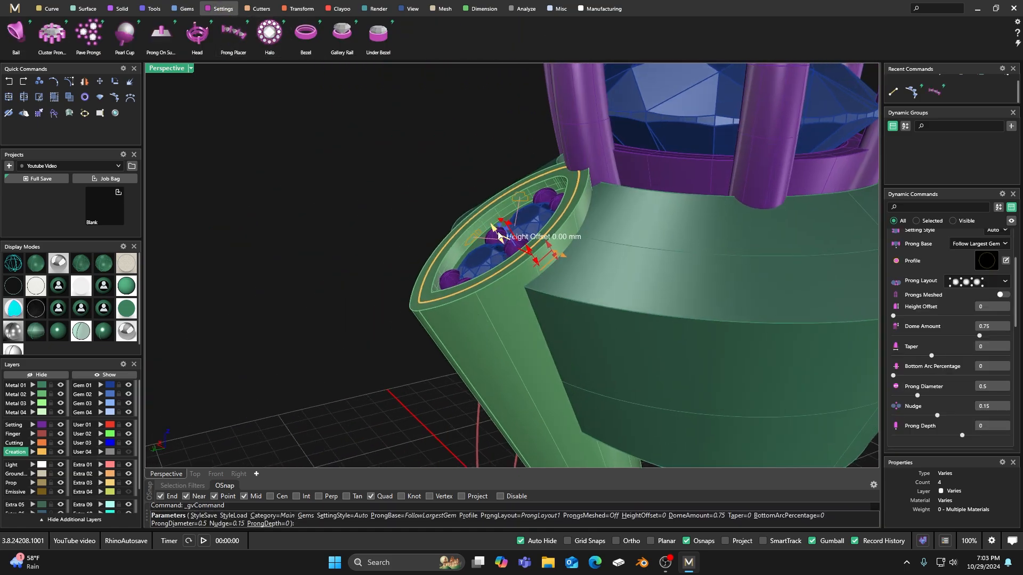
{"action": "left_click_drag", "start_coordinate": [499, 234], "coordinate": [480, 210]}
Step: Set the main prongs' diameter to 0.58 and their nudge to -0.11
{"action": "right_click_drag", "start_coordinate": [497, 293], "coordinate": [590, 347]}
{"action": "scroll", "coordinate": [475, 270], "scroll_direction": "up", "scroll_amount": 5}
{"action": "right_click_drag", "start_coordinate": [475, 269], "coordinate": [497, 277]}
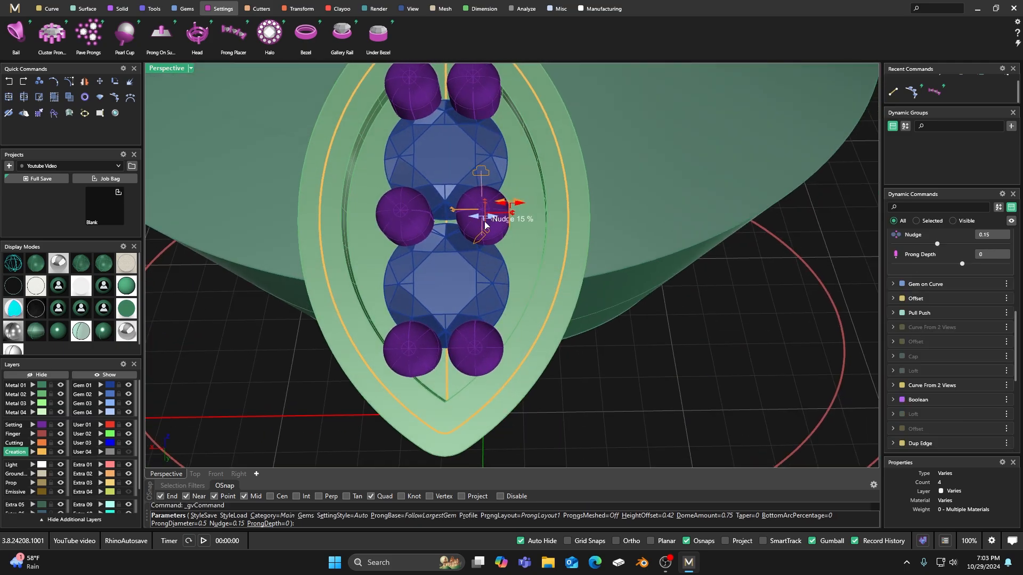
{"action": "left_click_drag", "start_coordinate": [491, 218], "coordinate": [535, 207]}
{"action": "right_click_drag", "start_coordinate": [532, 286], "coordinate": [511, 266]}
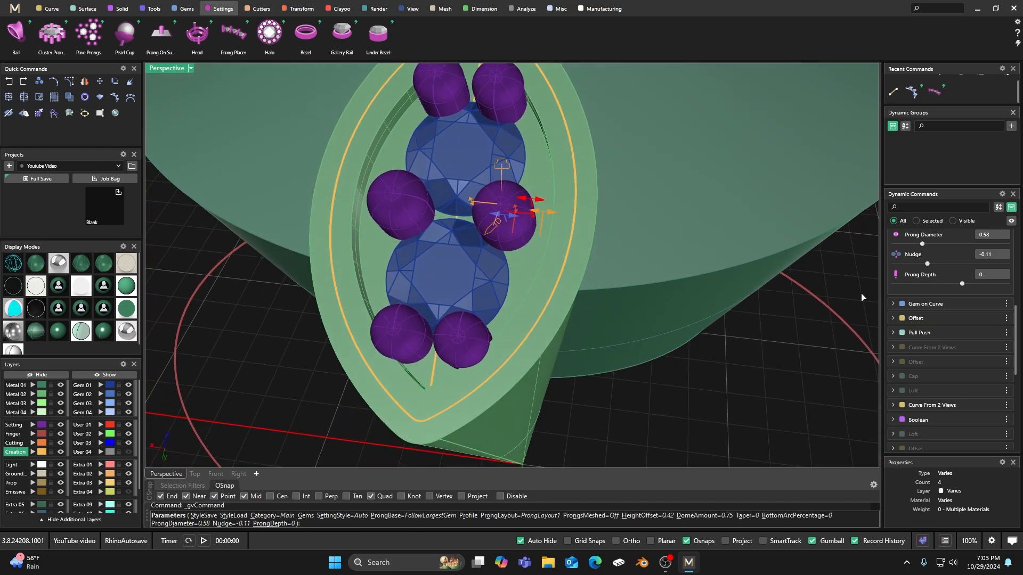
Step: Change the end prong style to a single prong at each end and set the end height offset to 0.34
{"action": "scroll", "coordinate": [928, 321], "scroll_direction": "up", "scroll_amount": 5}
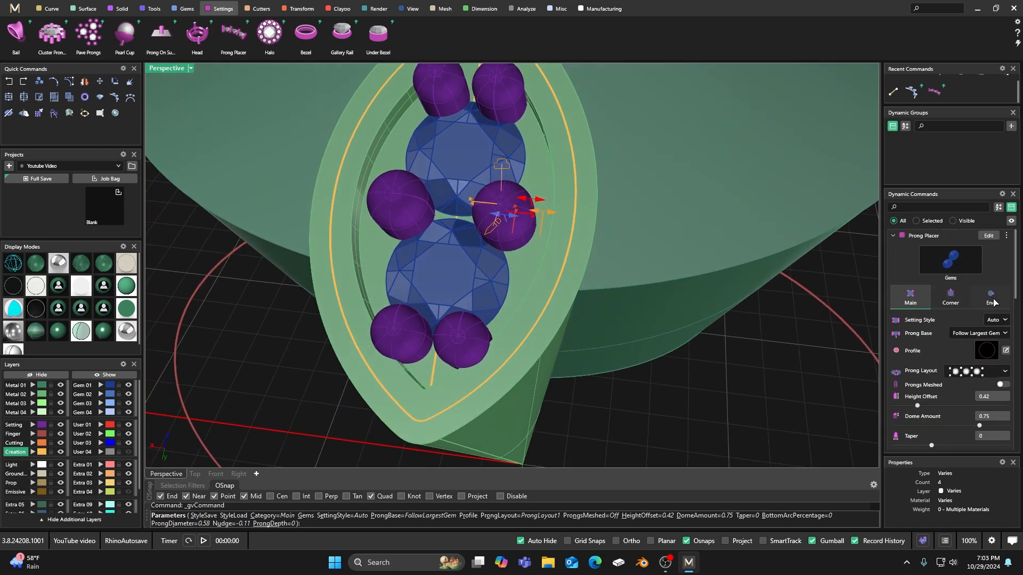
{"action": "left_click", "coordinate": [992, 300]}
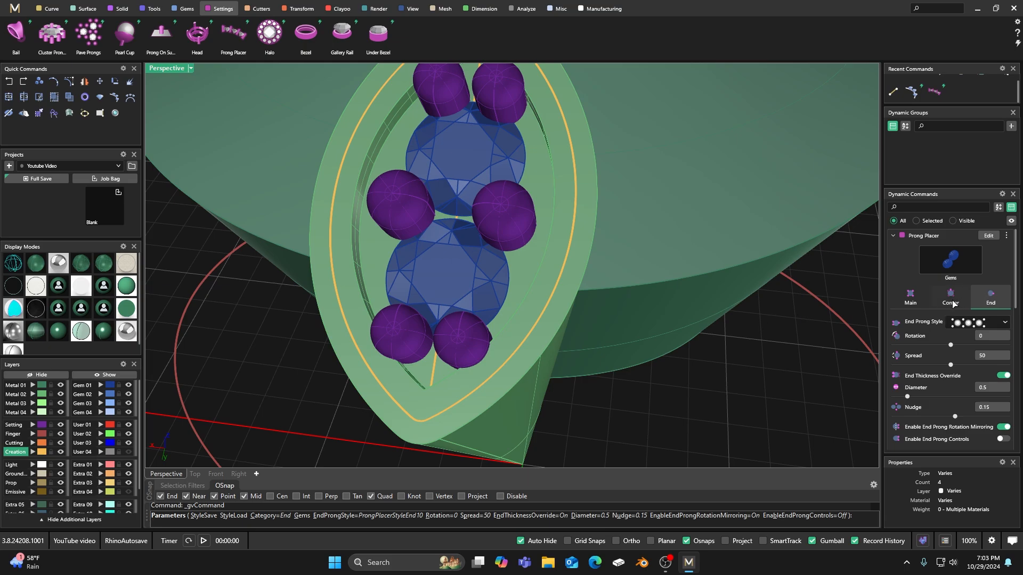
{"action": "scroll", "coordinate": [954, 303], "scroll_direction": "down", "scroll_amount": 1}
{"action": "left_click", "coordinate": [975, 302]}
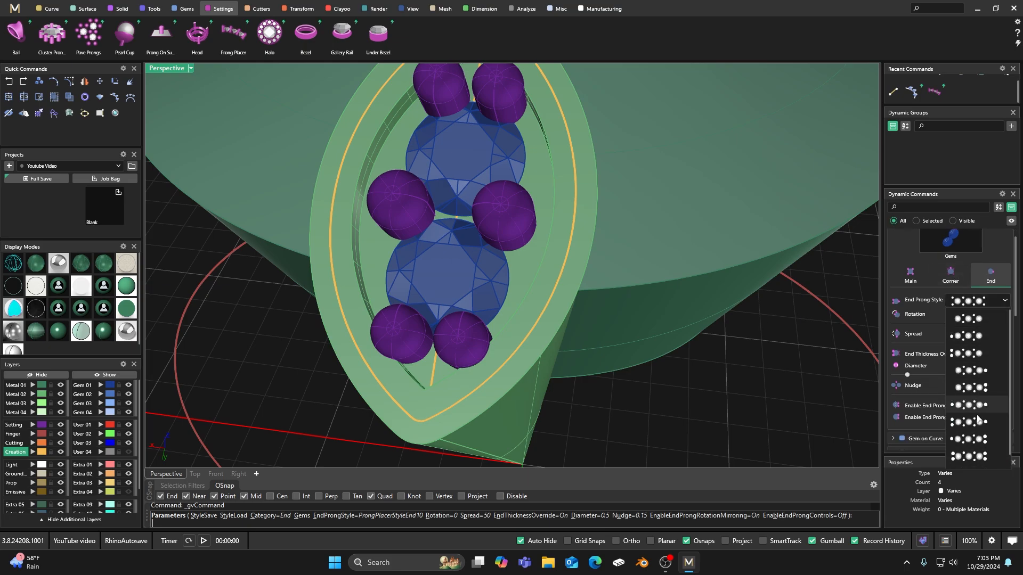
{"action": "left_click", "coordinate": [969, 406]}
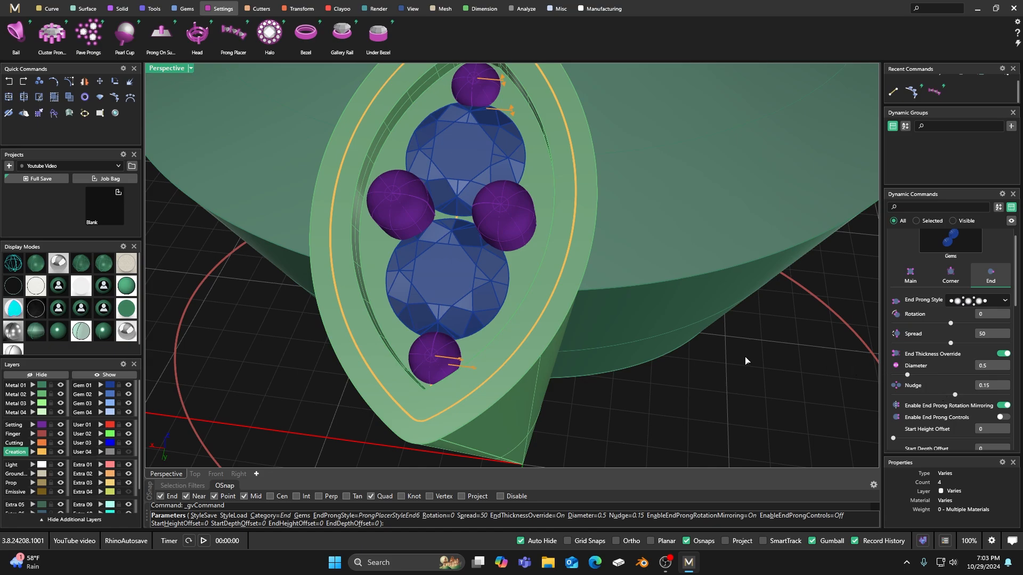
{"action": "right_click_drag", "start_coordinate": [745, 361], "coordinate": [661, 335]}
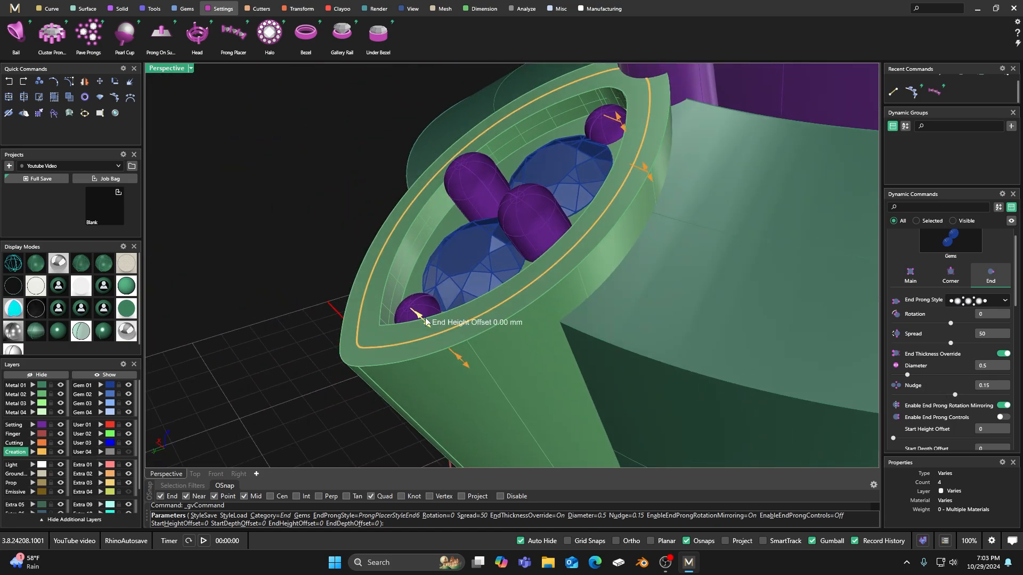
{"action": "left_click_drag", "start_coordinate": [421, 321], "coordinate": [400, 296]}
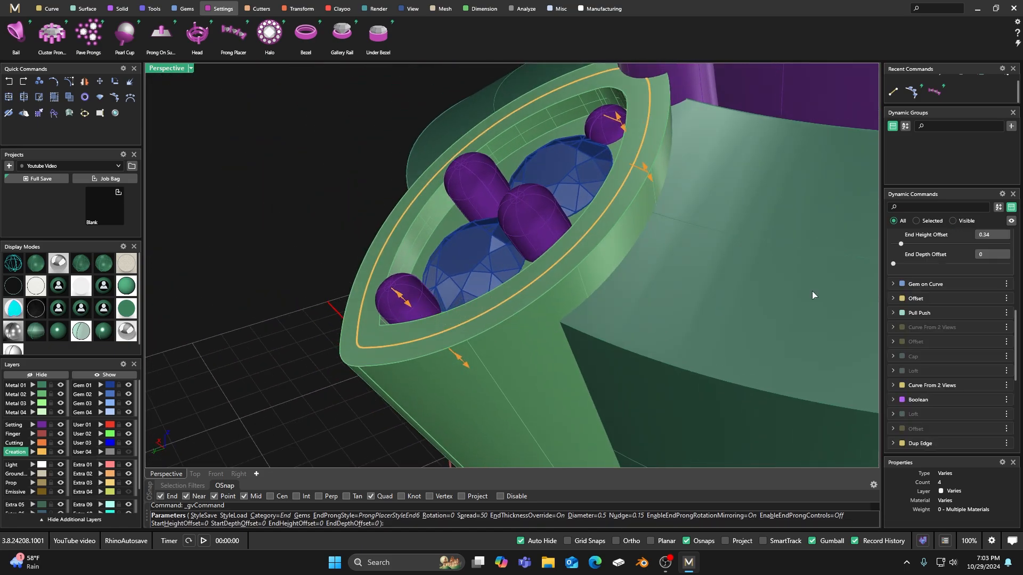
Step: Try the paired end prong style and switch back to a single prong at each end
{"action": "scroll", "coordinate": [969, 288], "scroll_direction": "up", "scroll_amount": 4}
{"action": "left_click", "coordinate": [974, 286]}
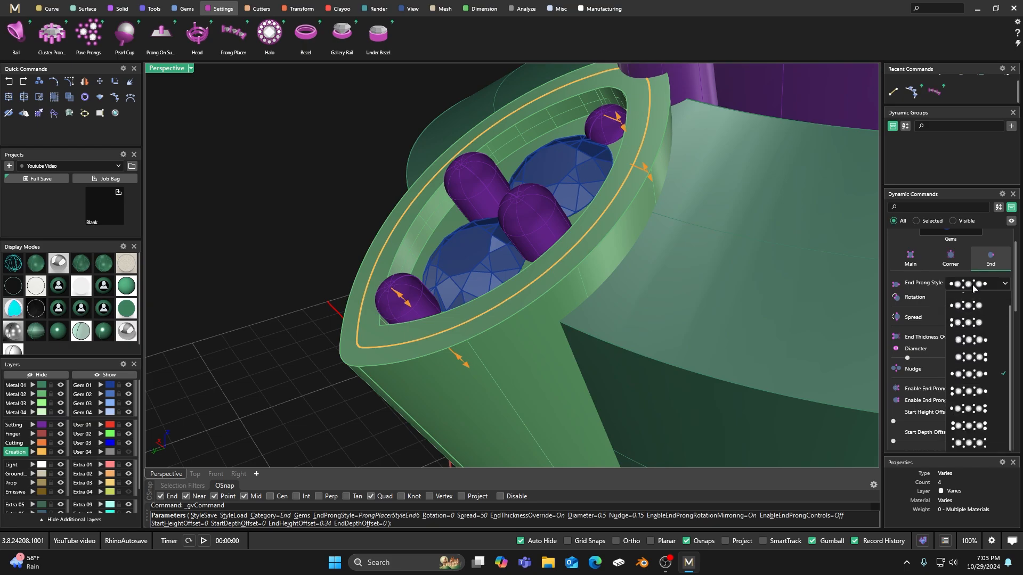
{"action": "left_click", "coordinate": [976, 439]}
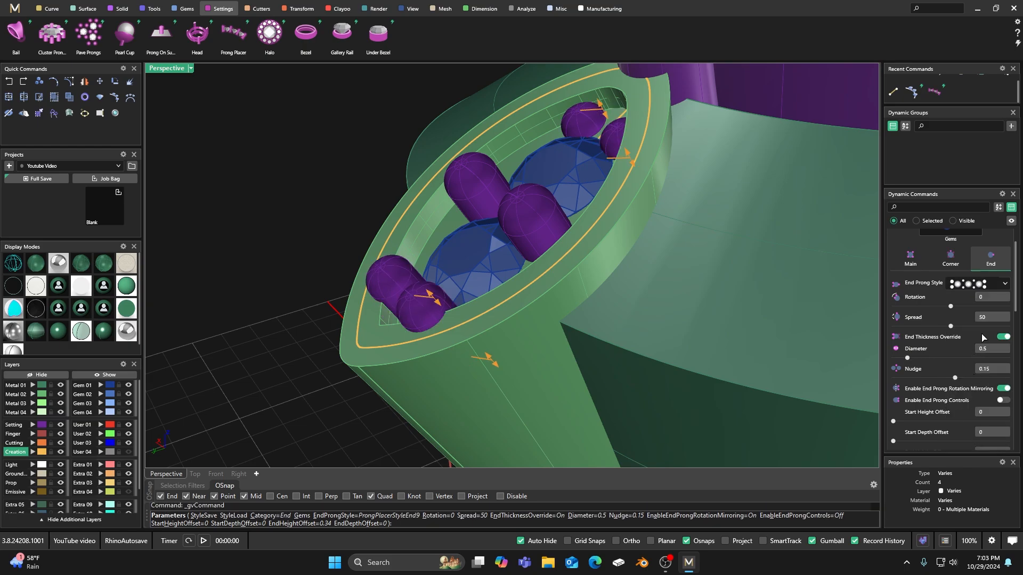
{"action": "left_click", "coordinate": [979, 284]}
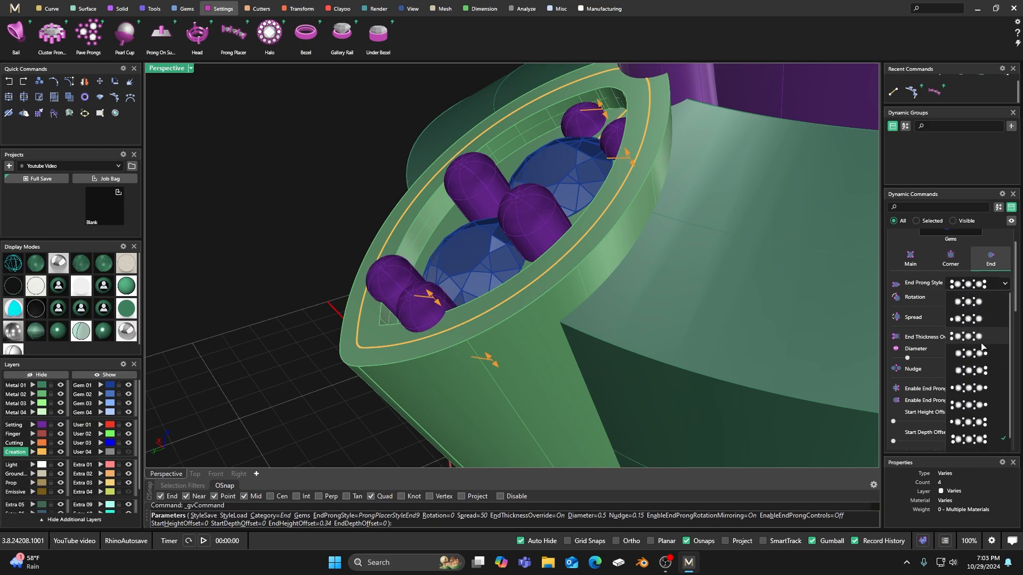
{"action": "left_click", "coordinate": [970, 393]}
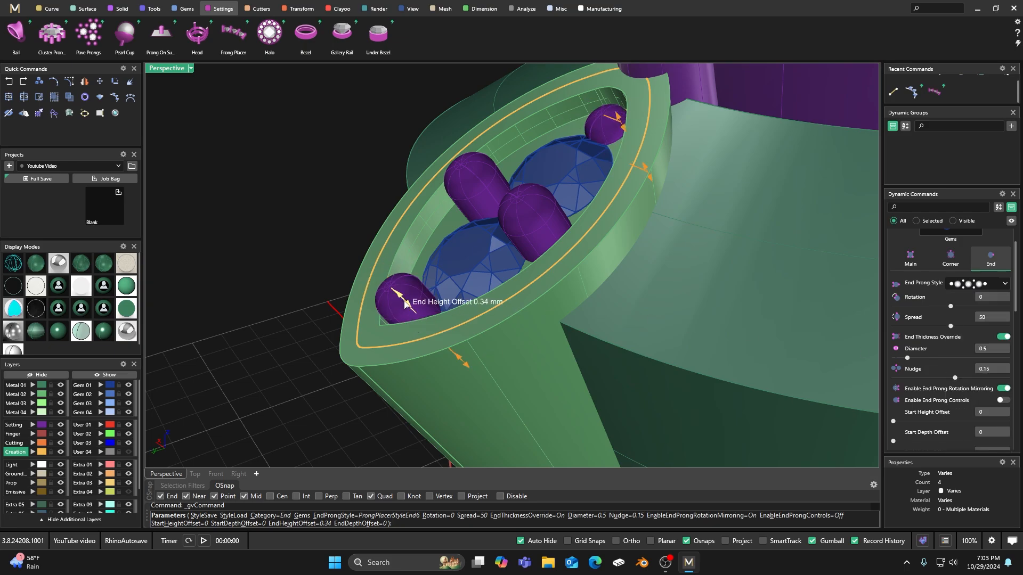
Step: Raise the lower end prong to an end height offset of 0.44
{"action": "left_click_drag", "start_coordinate": [405, 303], "coordinate": [394, 291]}
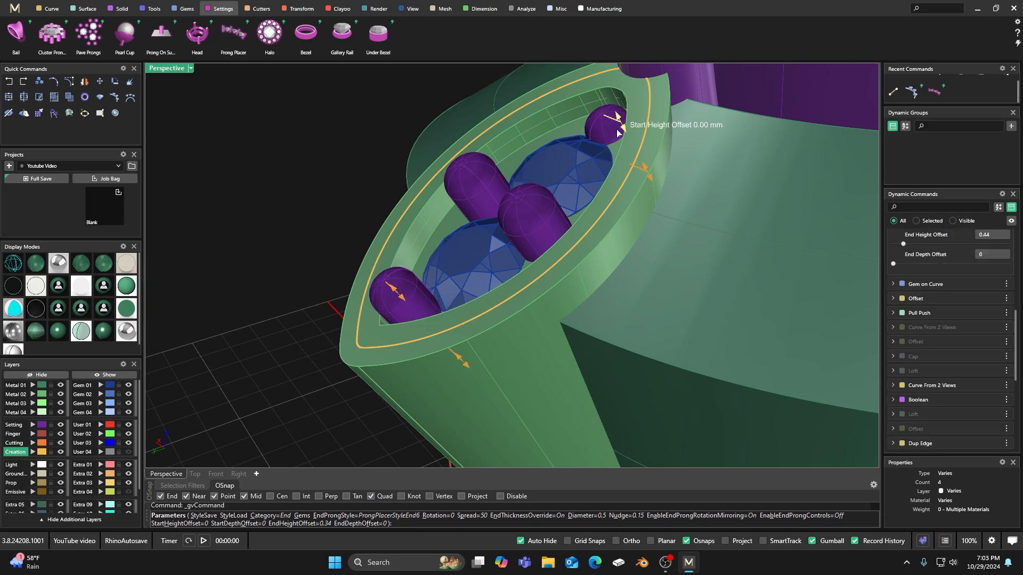
Step: Raise the upper end prong to a start height offset of 0.42 mm
{"action": "left_click_drag", "start_coordinate": [621, 127], "coordinate": [601, 102]}
{"action": "right_click_drag", "start_coordinate": [600, 102], "coordinate": [852, 334]}
{"action": "scroll", "coordinate": [963, 327], "scroll_direction": "up", "scroll_amount": 5}
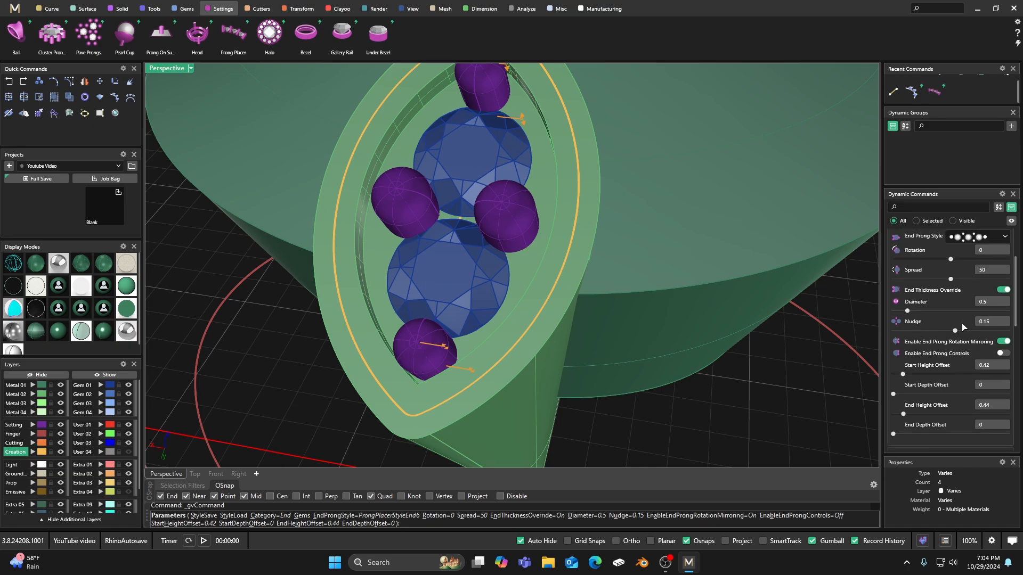
Step: Enable the separate end prong controls and set both the start and end nudge to 0.28
{"action": "scroll", "coordinate": [984, 345], "scroll_direction": "down", "scroll_amount": 3}
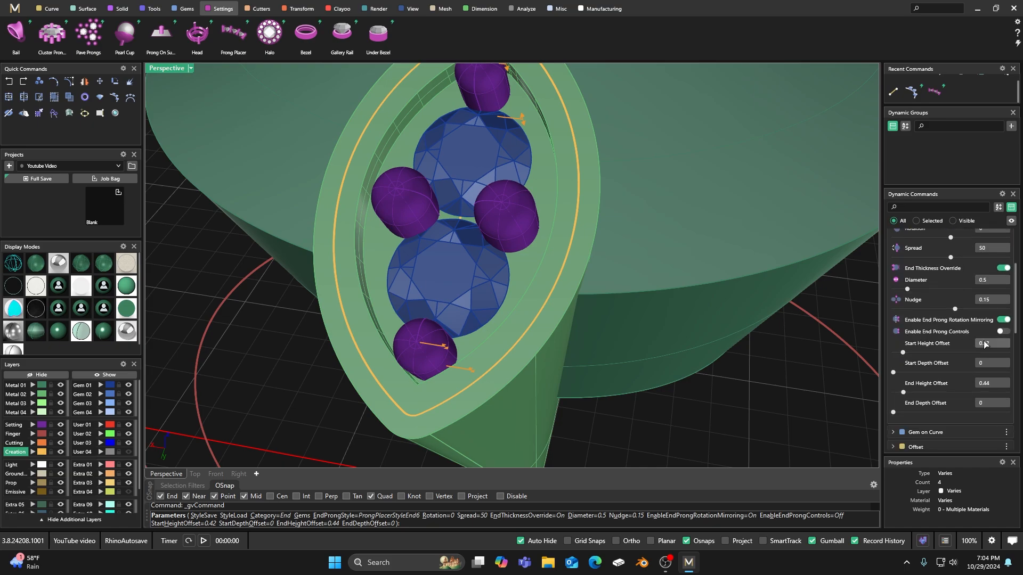
{"action": "left_click", "coordinate": [972, 331]}
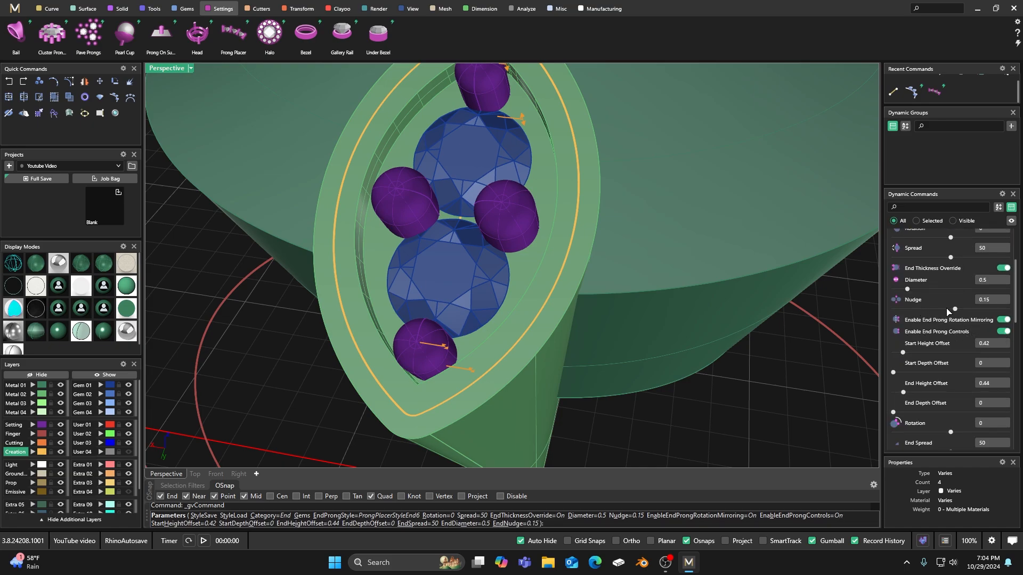
{"action": "left_click_drag", "start_coordinate": [956, 309], "coordinate": [960, 311]}
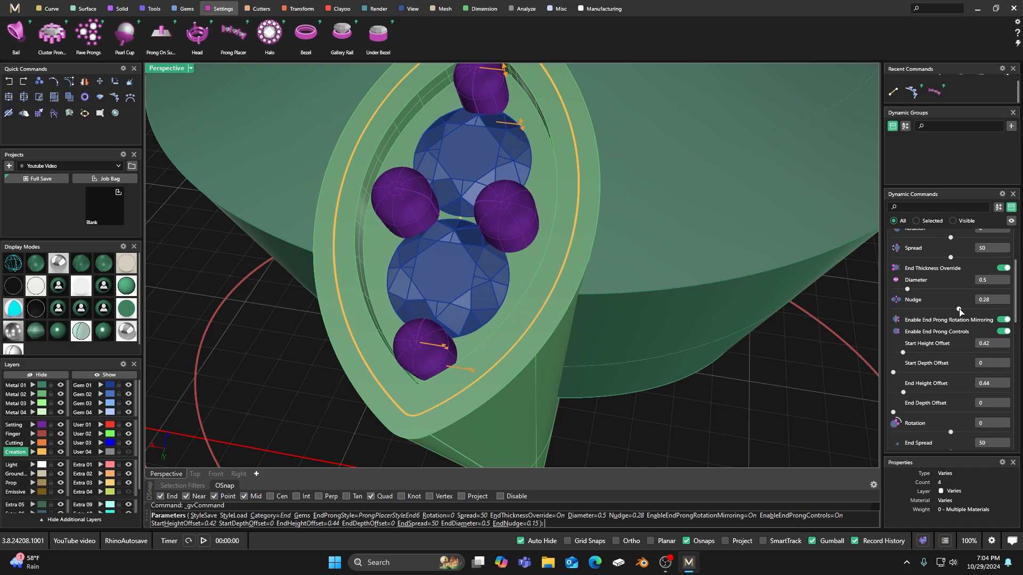
{"action": "scroll", "coordinate": [932, 366], "scroll_direction": "down", "scroll_amount": 3}
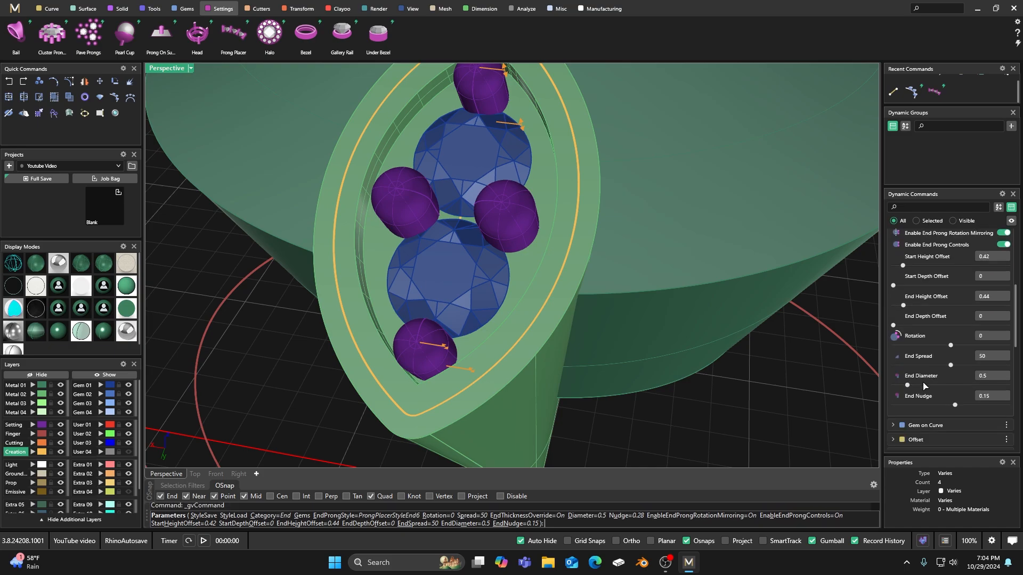
{"action": "left_click_drag", "start_coordinate": [955, 406], "coordinate": [959, 406]}
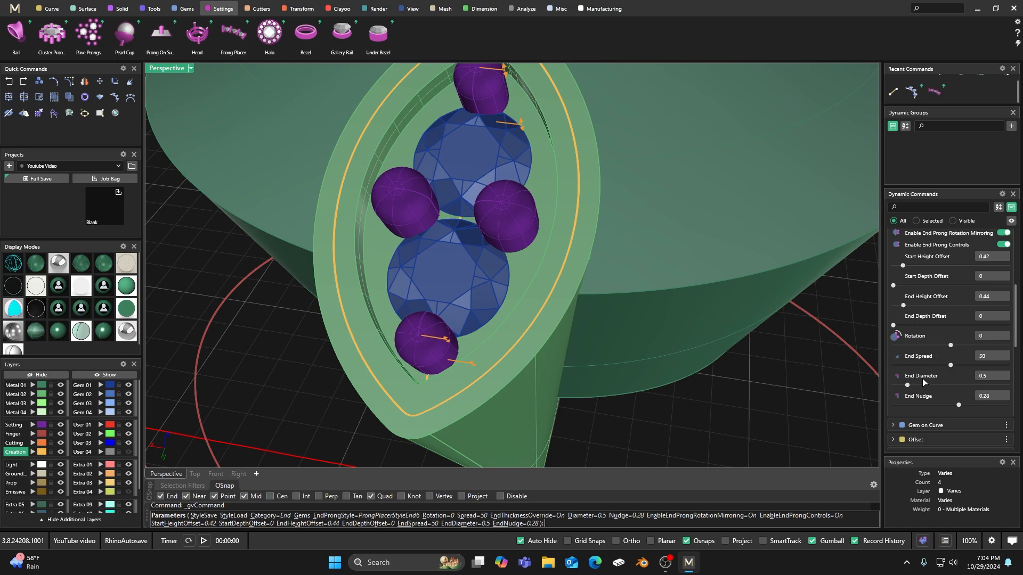
Step: Set the diameter of both end prongs to 0.58
{"action": "left_click", "coordinate": [991, 378]}
{"action": "key", "text": "Tab"}
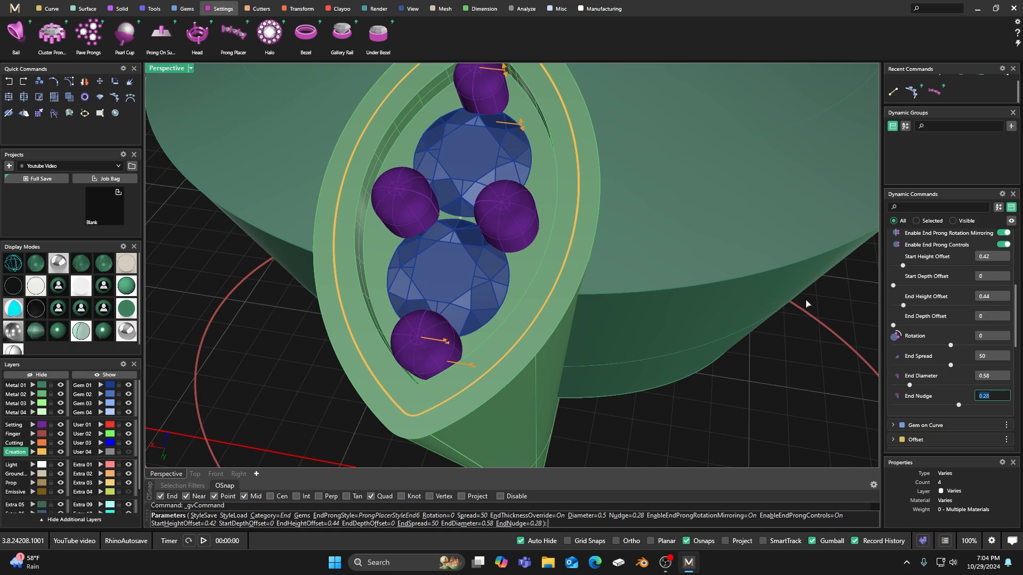
{"action": "scroll", "coordinate": [915, 306], "scroll_direction": "up", "scroll_amount": 3}
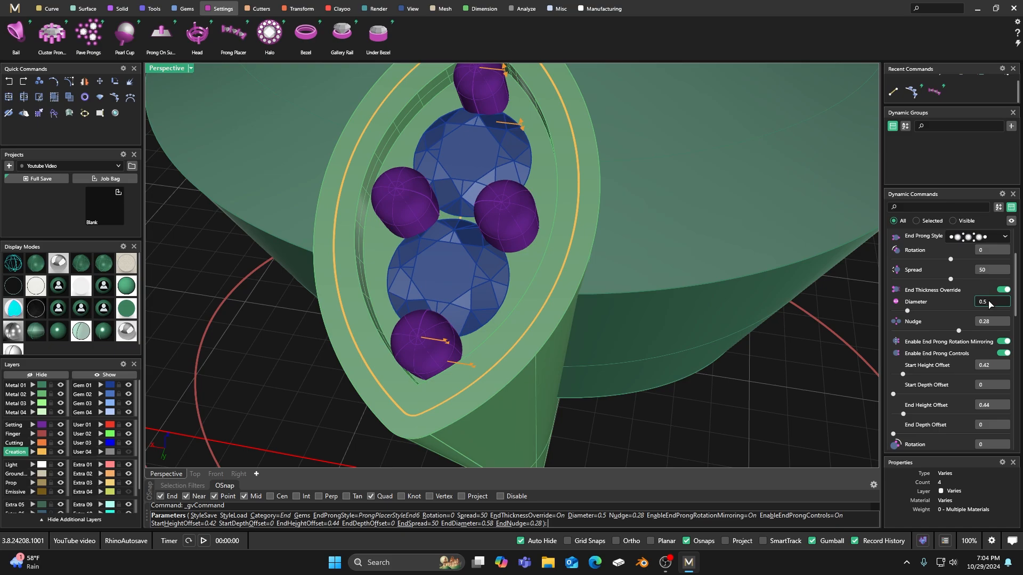
{"action": "key", "text": "Tab"}
{"action": "right_click_drag", "start_coordinate": [811, 294], "coordinate": [516, 361]}
{"action": "scroll", "coordinate": [511, 353], "scroll_direction": "down", "scroll_amount": 4}
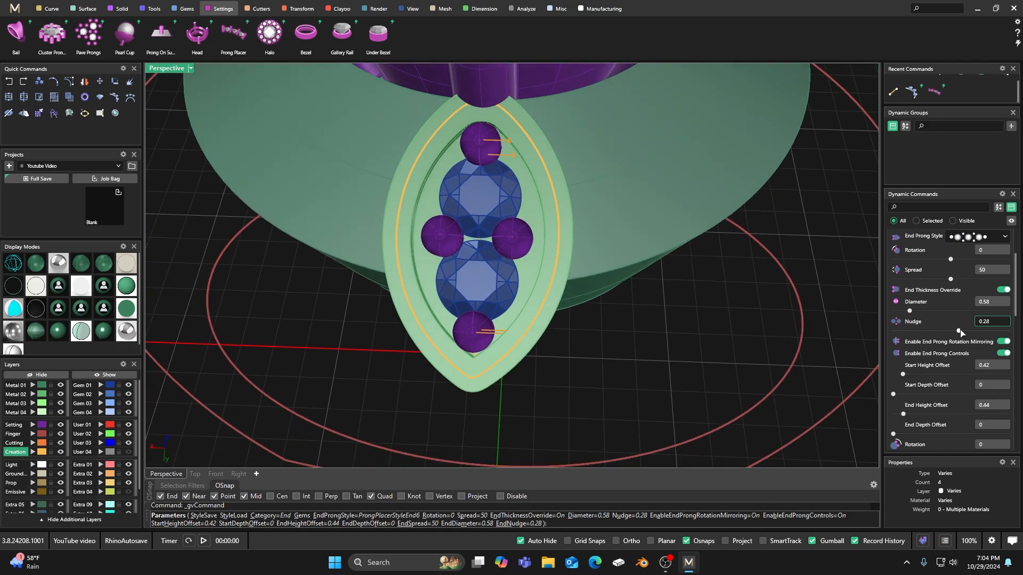
Step: Set the nudge of both end prongs to 0.34 and finish the Prong Placer command
{"action": "left_click_drag", "start_coordinate": [959, 333], "coordinate": [961, 333]}
{"action": "scroll", "coordinate": [924, 375], "scroll_direction": "down", "scroll_amount": 3}
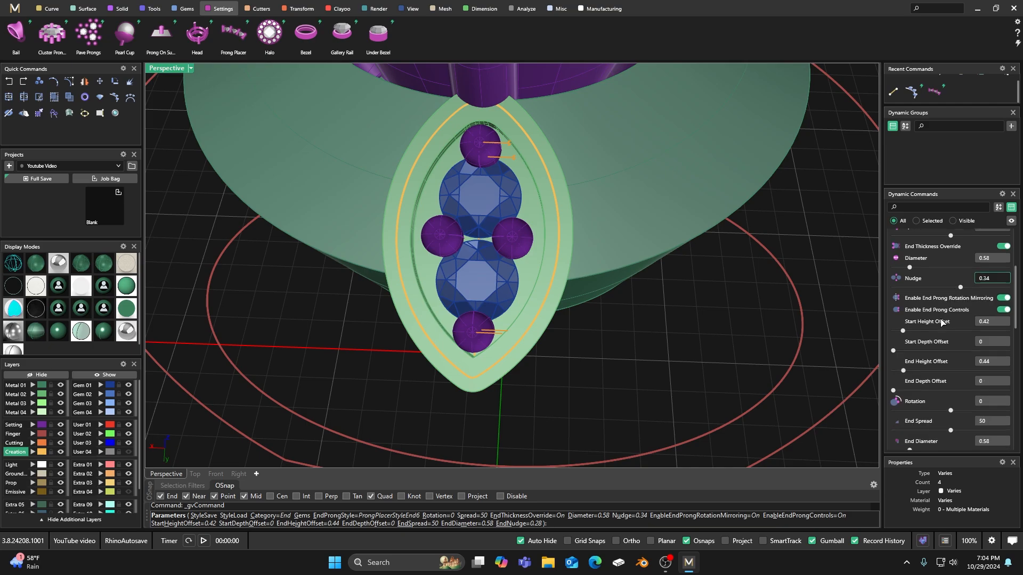
{"action": "scroll", "coordinate": [906, 383], "scroll_direction": "down", "scroll_amount": 2}
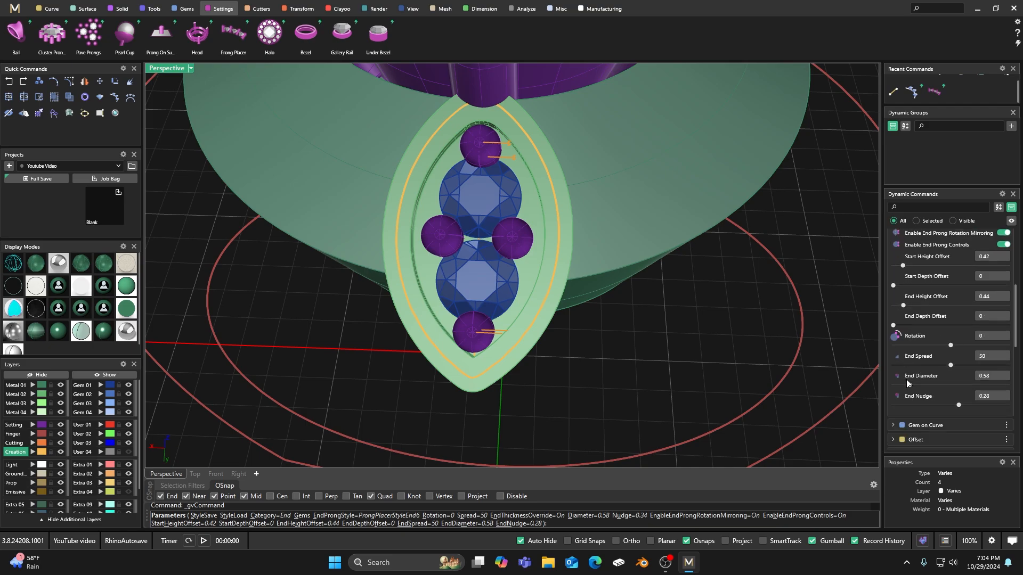
{"action": "left_click_drag", "start_coordinate": [959, 405], "coordinate": [961, 406]}
{"action": "right_click_drag", "start_coordinate": [692, 342], "coordinate": [693, 350]}
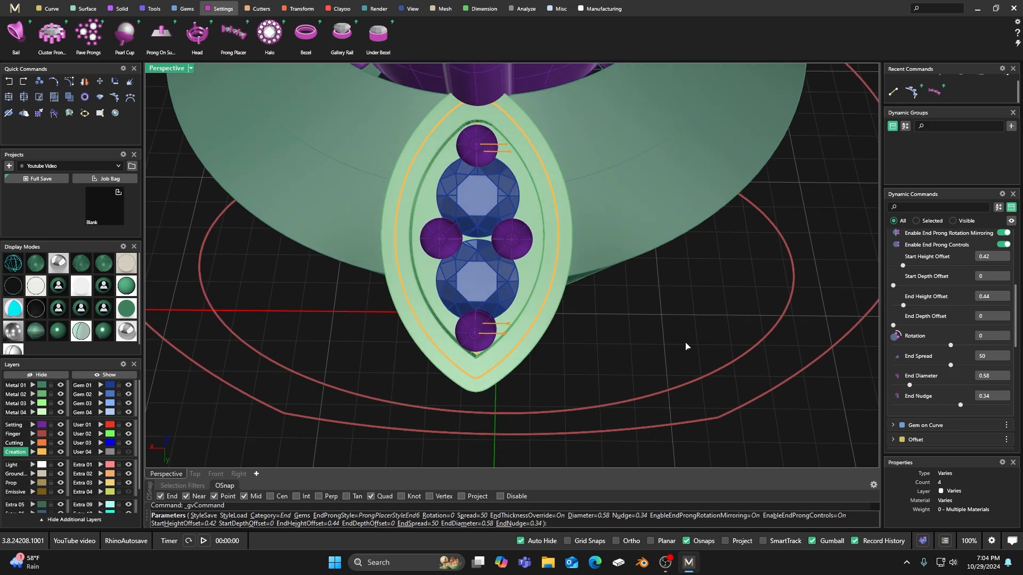
{"action": "right_click", "coordinate": [682, 342]}
{"action": "scroll", "coordinate": [663, 383], "scroll_direction": "down", "scroll_amount": 4}
Step: Run Object on Curve along the closed curve on the petal's rim to place spherical beads
{"action": "right_click_drag", "start_coordinate": [663, 384], "coordinate": [653, 334]}
{"action": "right_click_drag", "start_coordinate": [519, 347], "coordinate": [490, 336]}
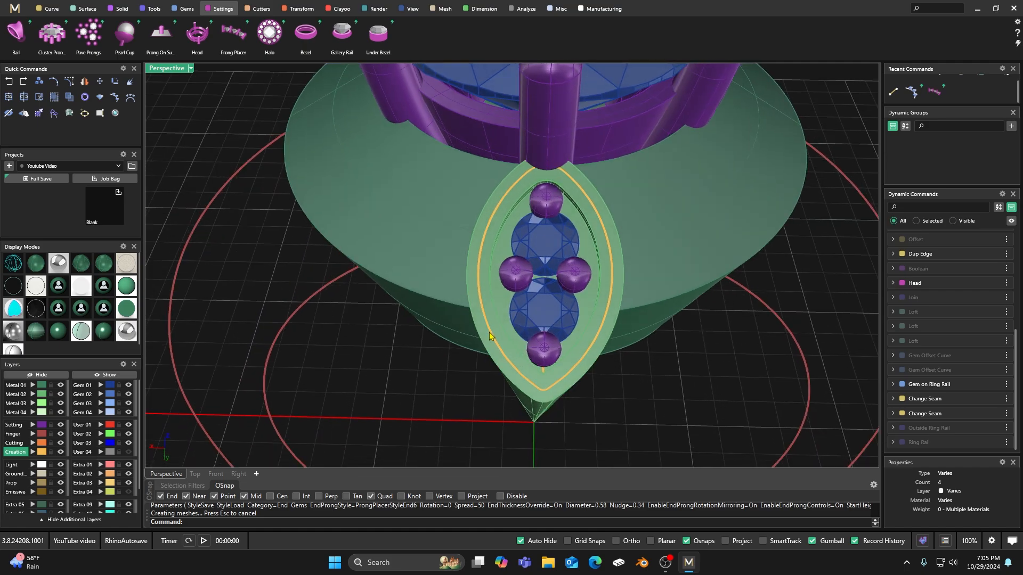
{"action": "left_click", "coordinate": [485, 317]}
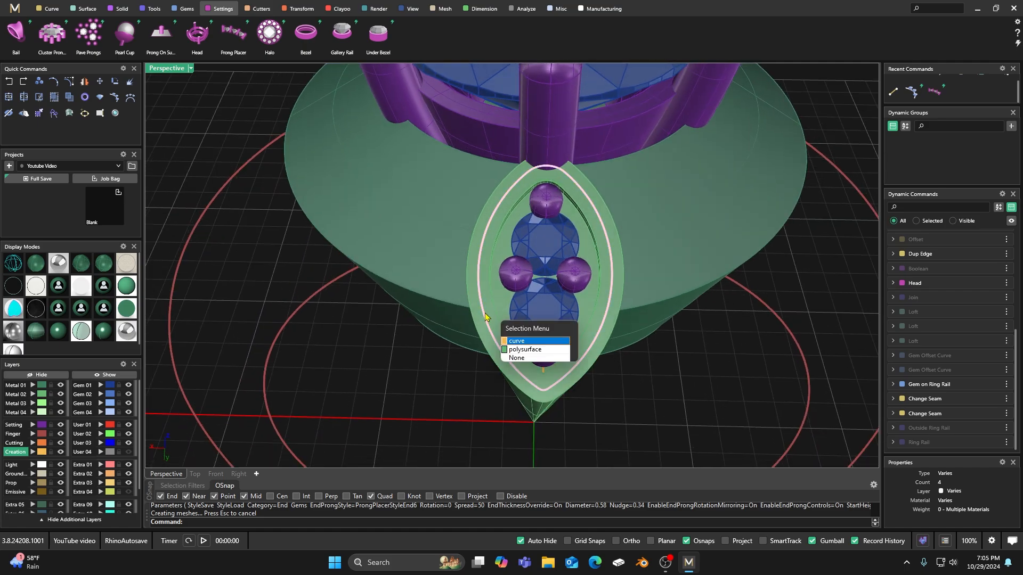
{"action": "left_click", "coordinate": [517, 343]}
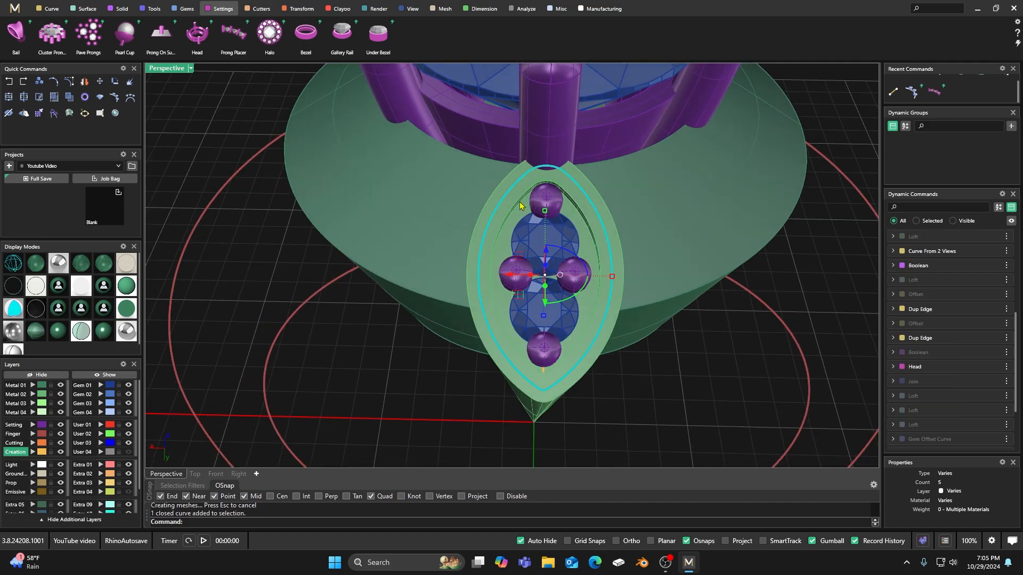
{"action": "right_click_drag", "start_coordinate": [495, 363], "coordinate": [488, 315]}
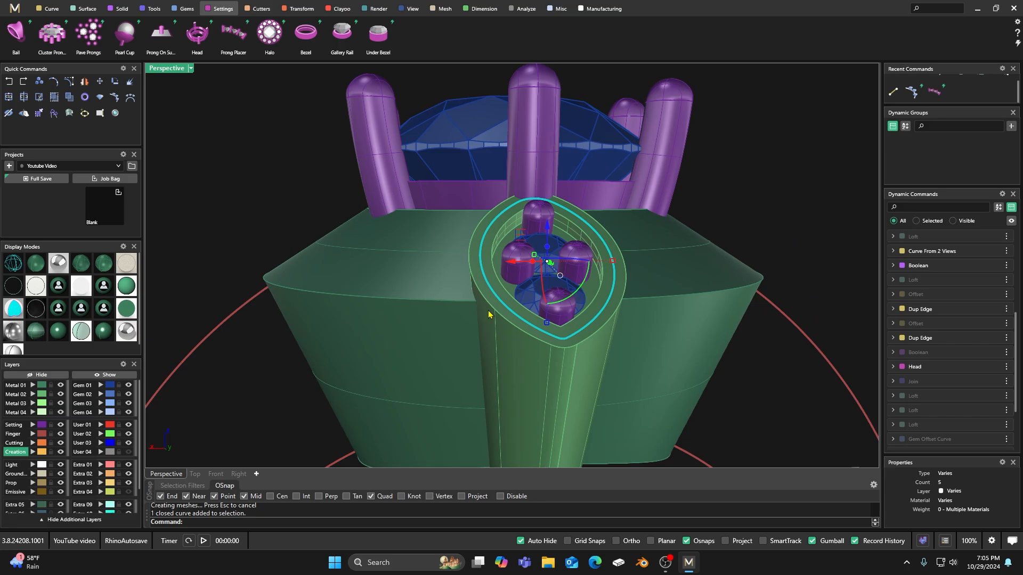
{"action": "left_click", "coordinate": [122, 8]}
{"action": "left_click", "coordinate": [161, 33]}
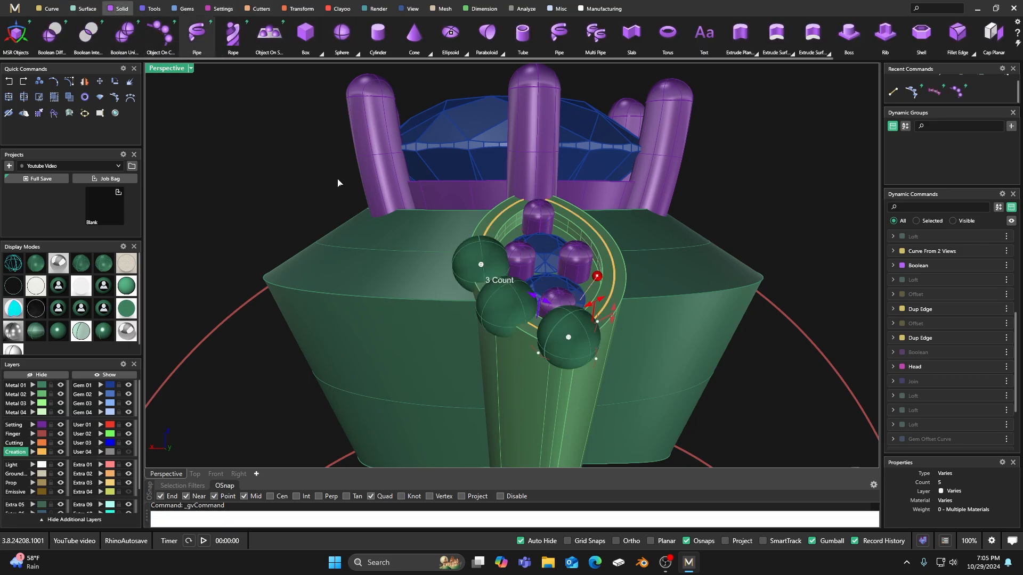
Step: Spread the beads around the whole petal rim, from start position 0.012 to end position 0.995
{"action": "right_click_drag", "start_coordinate": [454, 309], "coordinate": [447, 336]}
{"action": "right_click_drag", "start_coordinate": [524, 375], "coordinate": [517, 398]}
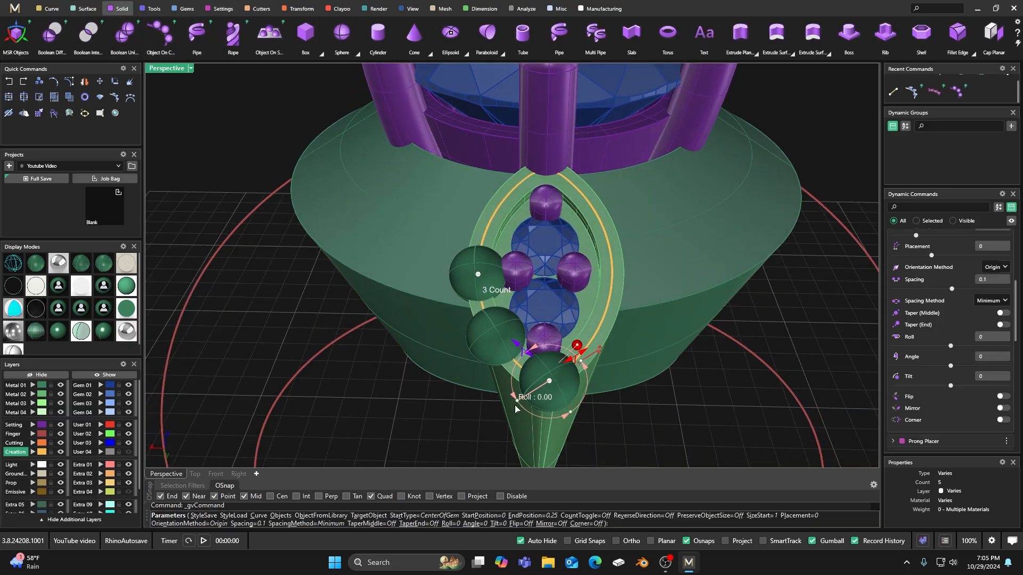
{"action": "double_click", "coordinate": [173, 69]}
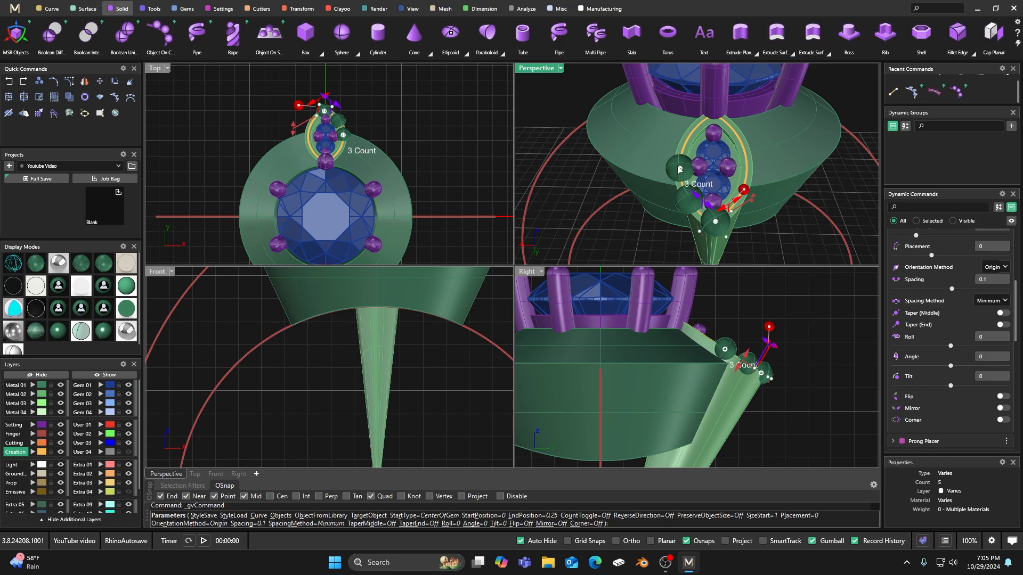
{"action": "scroll", "coordinate": [679, 170], "scroll_direction": "up", "scroll_amount": 5}
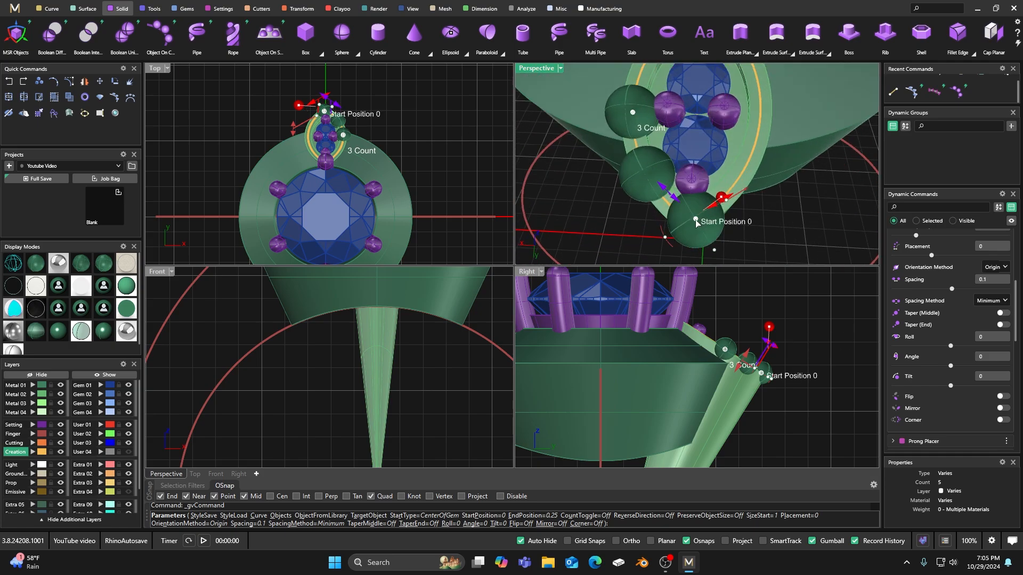
{"action": "left_click_drag", "start_coordinate": [696, 223], "coordinate": [689, 225]}
{"action": "scroll", "coordinate": [691, 225], "scroll_direction": "down", "scroll_amount": 3}
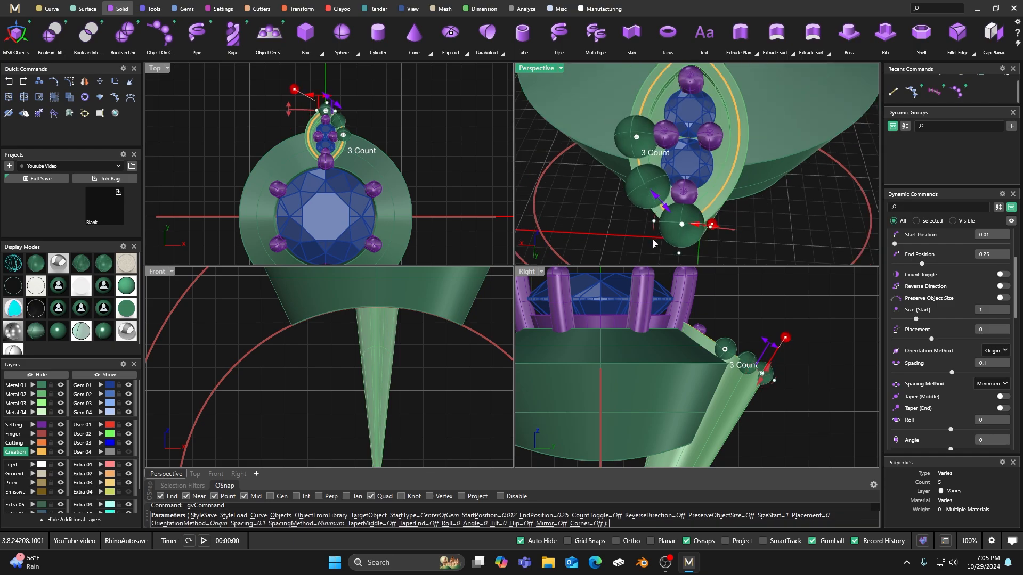
{"action": "left_click_drag", "start_coordinate": [640, 158], "coordinate": [680, 227]}
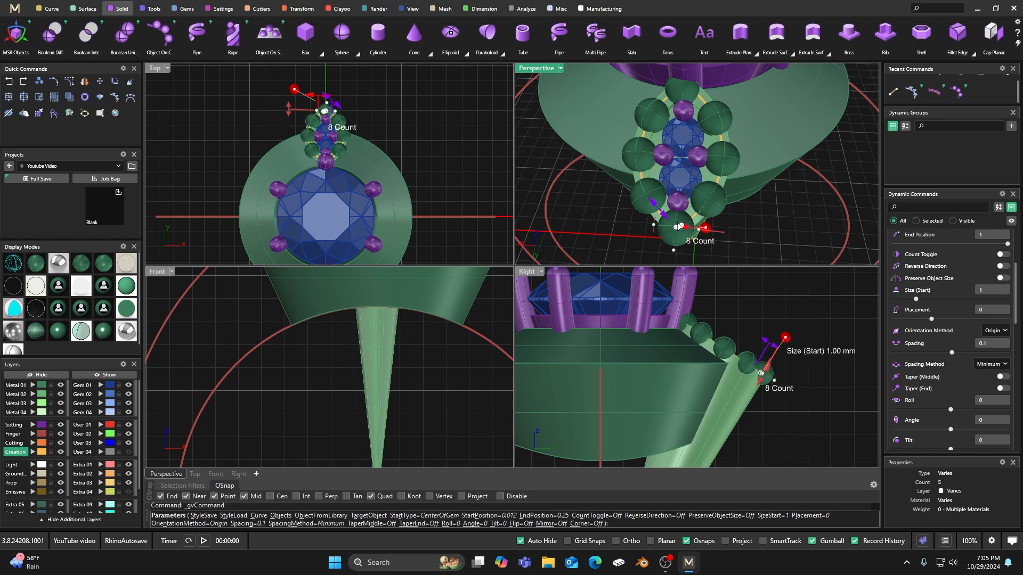
Step: Reduce the rim beads to a start size of 0.5 mm with a spacing of -0.06 and accept them
{"action": "scroll", "coordinate": [679, 226], "scroll_direction": "up", "scroll_amount": 4}
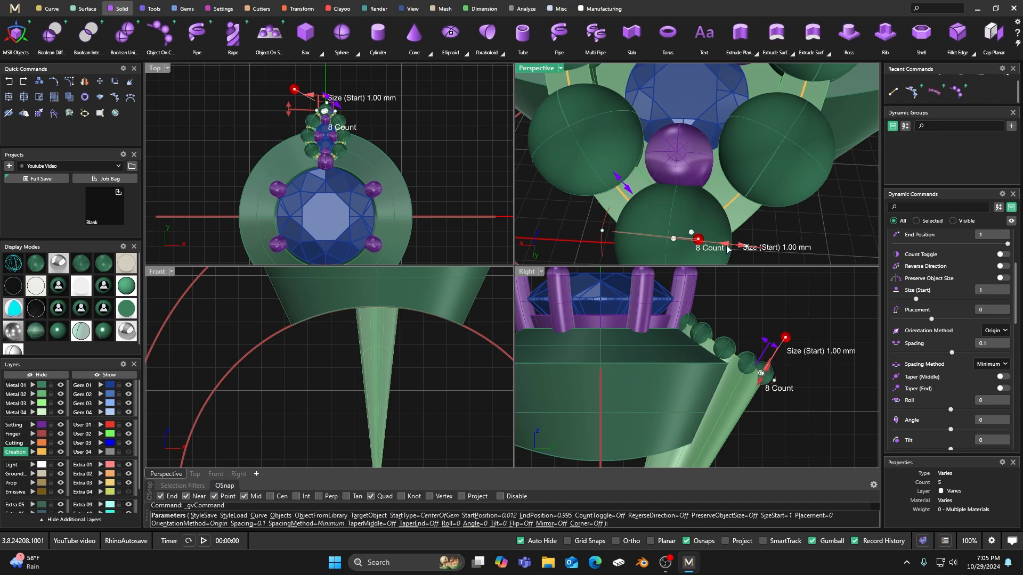
{"action": "left_click_drag", "start_coordinate": [727, 248], "coordinate": [657, 225]}
{"action": "scroll", "coordinate": [642, 216], "scroll_direction": "down", "scroll_amount": 5}
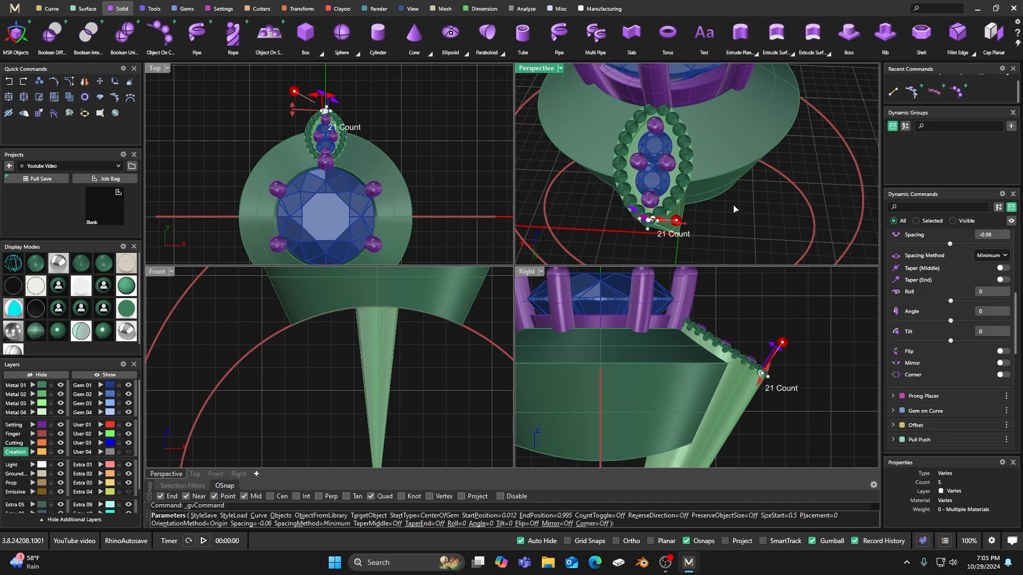
{"action": "double_click", "coordinate": [548, 69]}
{"action": "right_click_drag", "start_coordinate": [593, 118], "coordinate": [624, 152]}
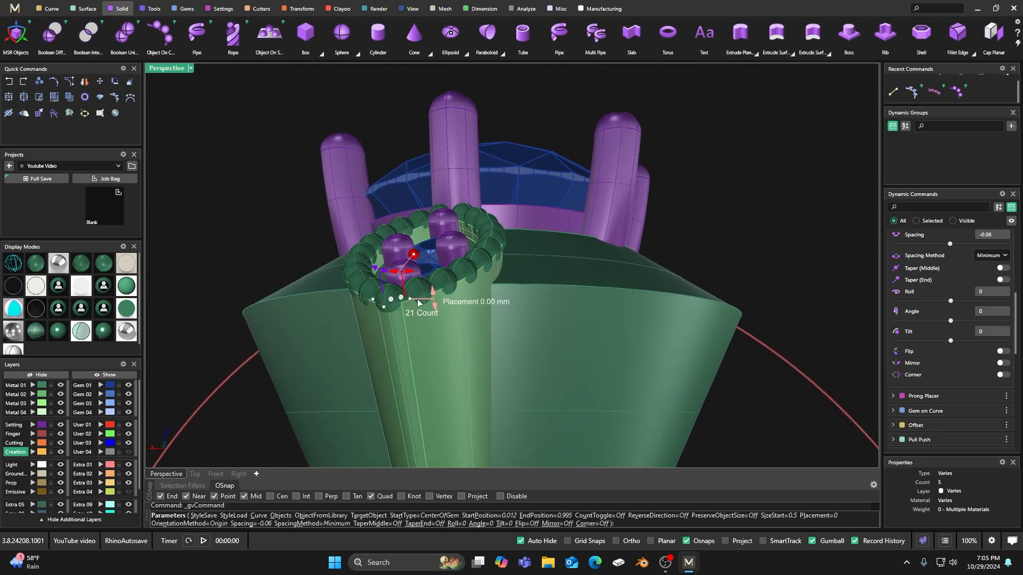
{"action": "right_click", "coordinate": [722, 169]}
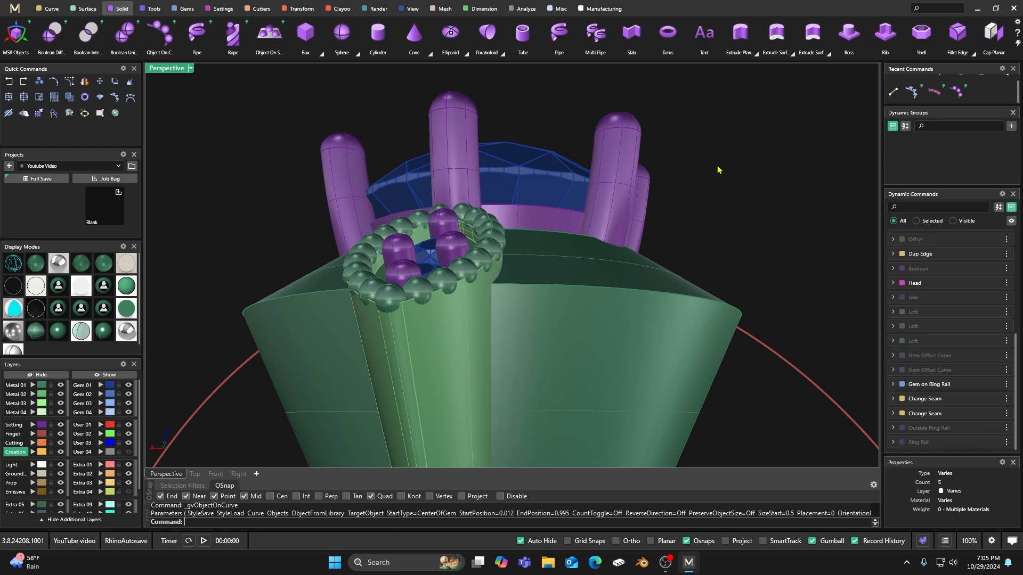
{"action": "scroll", "coordinate": [708, 172], "scroll_direction": "down", "scroll_amount": 5}
{"action": "right_click_drag", "start_coordinate": [708, 171], "coordinate": [675, 350]}
{"action": "scroll", "coordinate": [492, 273], "scroll_direction": "down", "scroll_amount": 5}
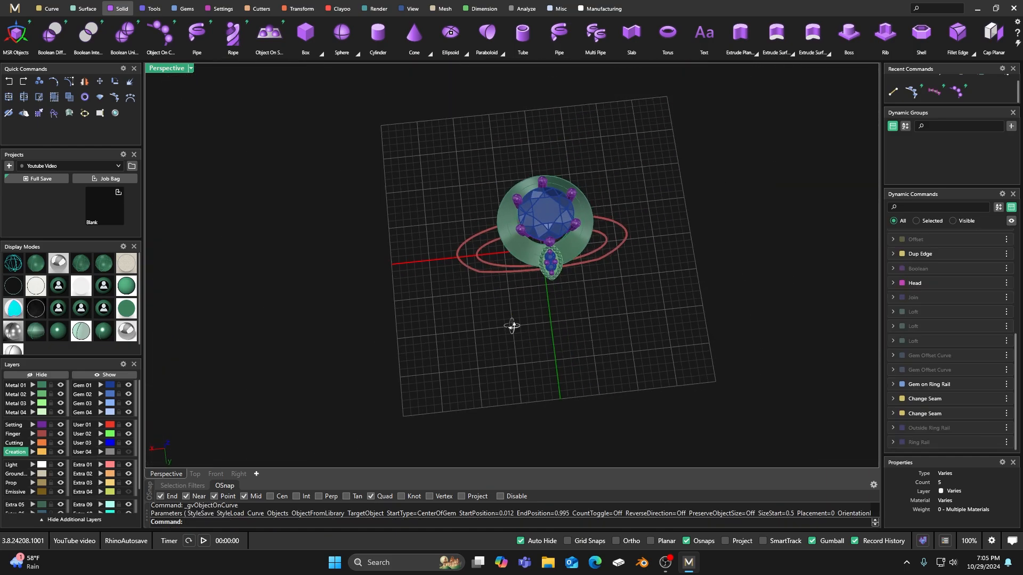
{"action": "right_click_drag", "start_coordinate": [512, 326], "coordinate": [484, 282]}
{"action": "scroll", "coordinate": [551, 292], "scroll_direction": "up", "scroll_amount": 8}
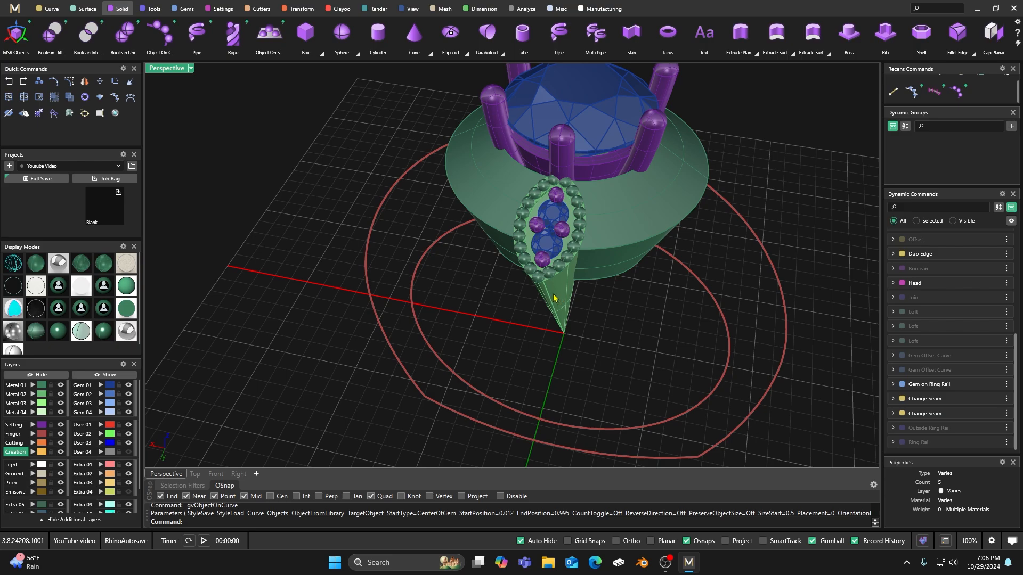
{"action": "left_click", "coordinate": [552, 308]}
{"action": "scroll", "coordinate": [551, 303], "scroll_direction": "up", "scroll_amount": 3}
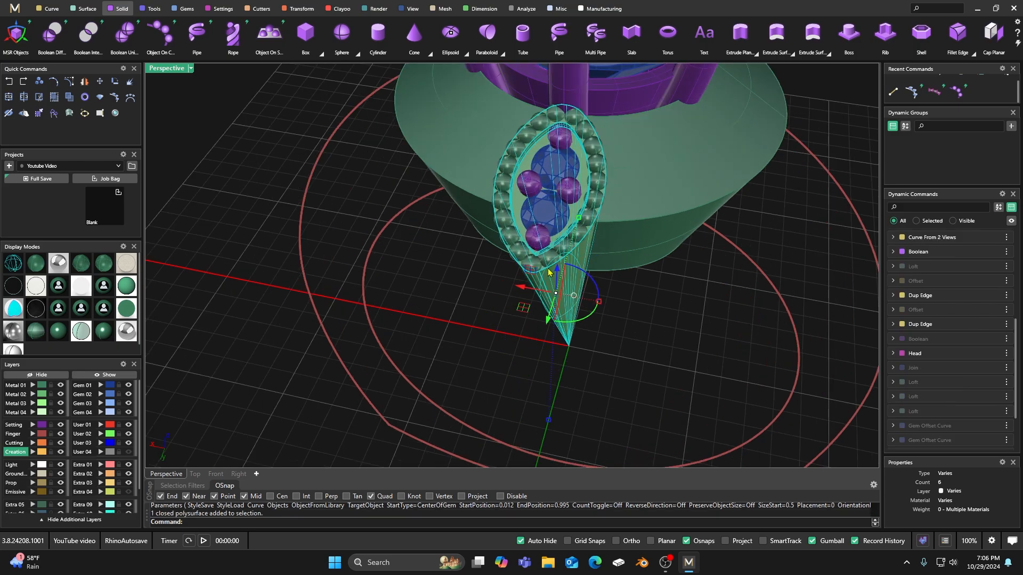
{"action": "left_click", "coordinate": [538, 238], "text": "shift"}
{"action": "left_click", "coordinate": [547, 215], "text": "shift"}
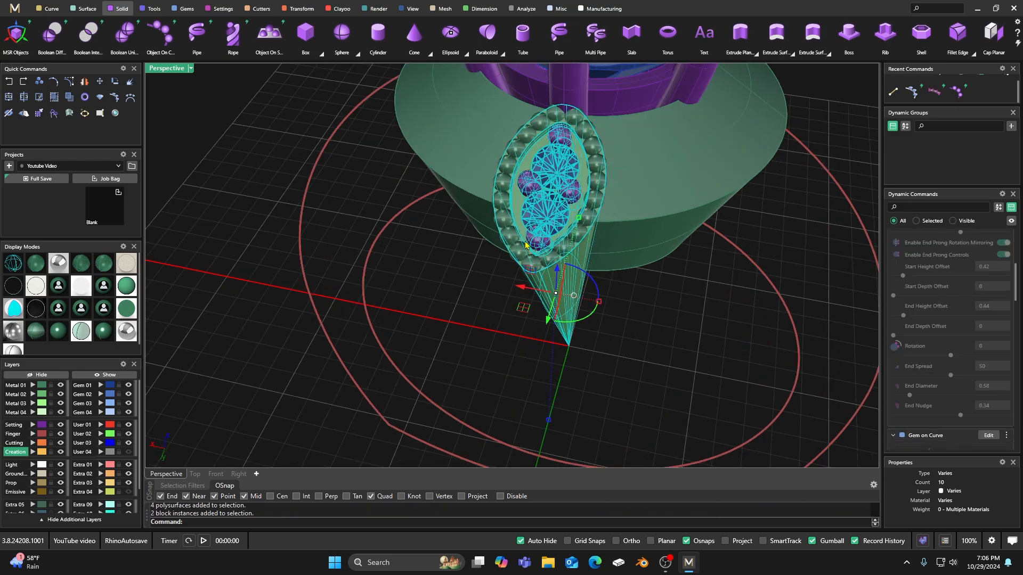
{"action": "left_click", "coordinate": [513, 312]}
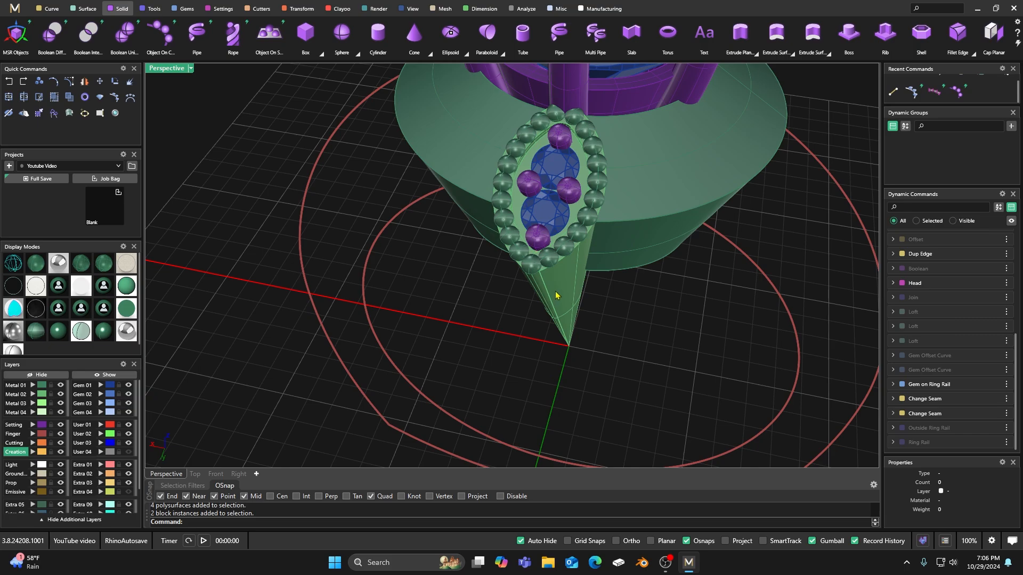
{"action": "left_click", "coordinate": [555, 295]}
{"action": "left_click", "coordinate": [494, 327]}
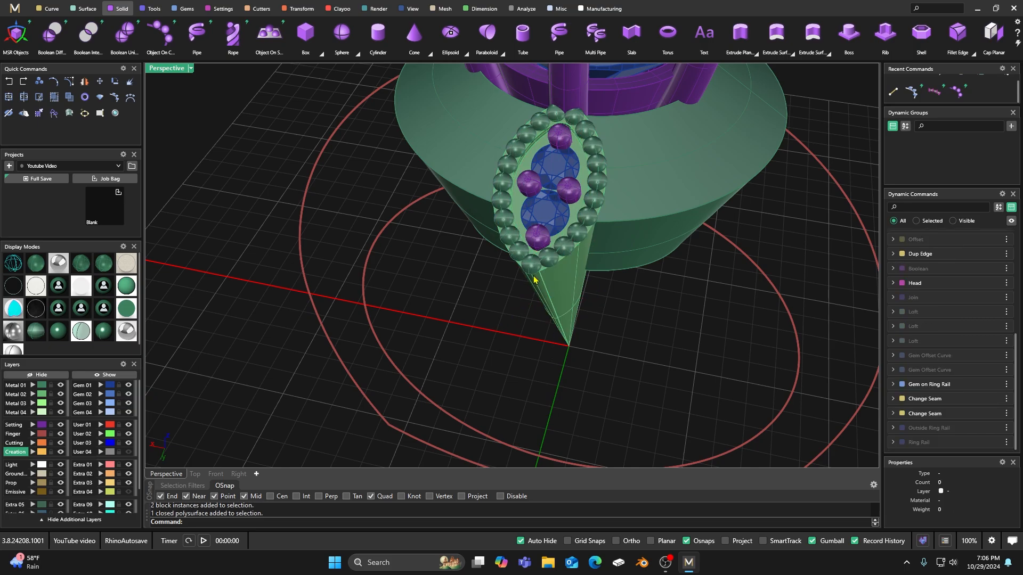
Step: Select the beads around the petal rim and move them to the User 01 layer
{"action": "left_click", "coordinate": [534, 268]}
{"action": "left_click", "coordinate": [557, 288]}
{"action": "left_click", "coordinate": [506, 294]}
{"action": "left_click", "coordinate": [529, 272]}
{"action": "left_click", "coordinate": [100, 425]}
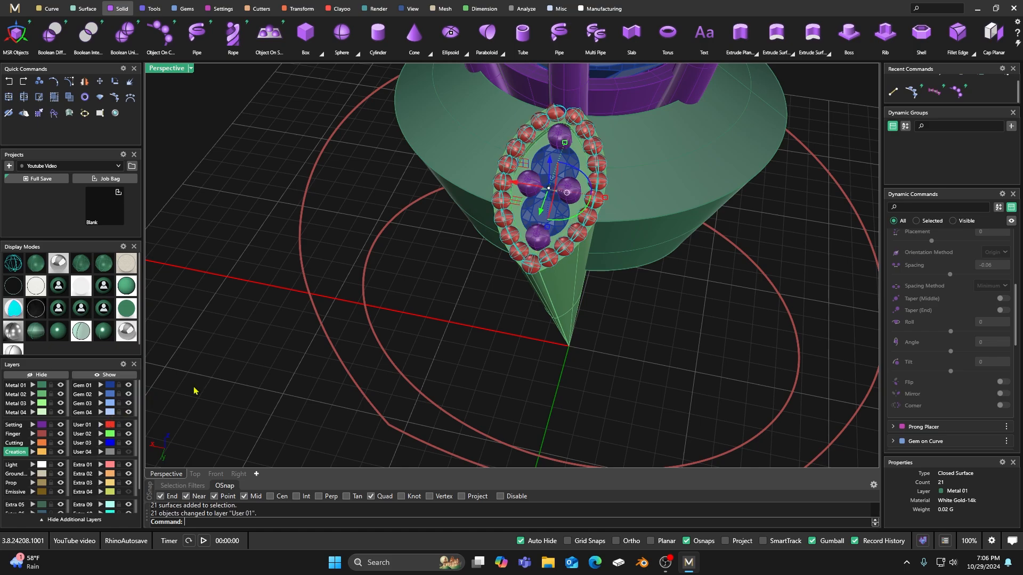
{"action": "left_click", "coordinate": [417, 324]}
Step: Run Polar Array on the tapered petal with its rim beads, prongs and gems, using the Flatten Z Axis plane
{"action": "left_click", "coordinate": [538, 307]}
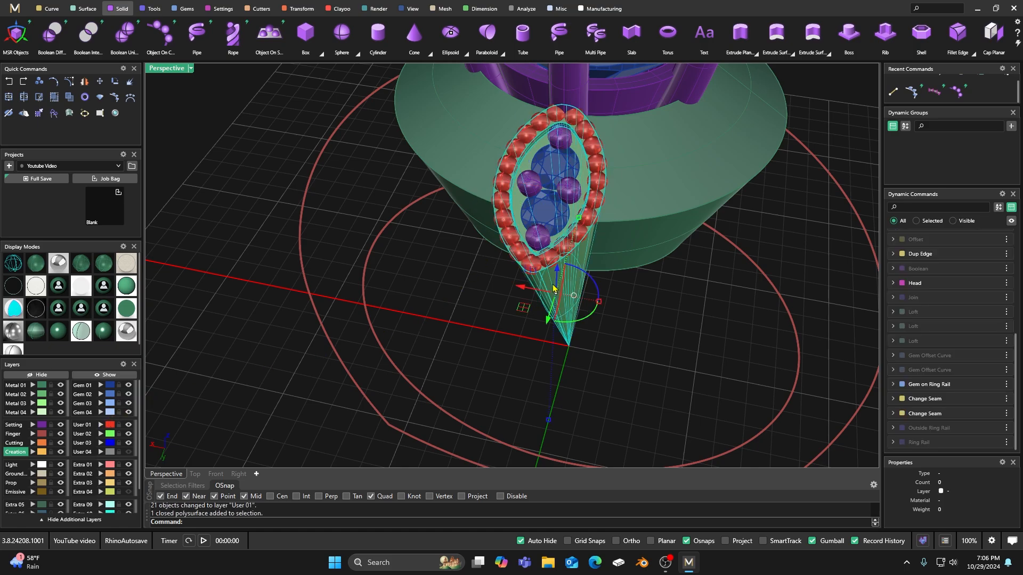
{"action": "left_click", "coordinate": [525, 254], "text": "shift"}
{"action": "left_click", "coordinate": [538, 235], "text": "shift"}
{"action": "left_click", "coordinate": [539, 211], "text": "shift"}
{"action": "scroll", "coordinate": [539, 212], "scroll_direction": "down", "scroll_amount": 3}
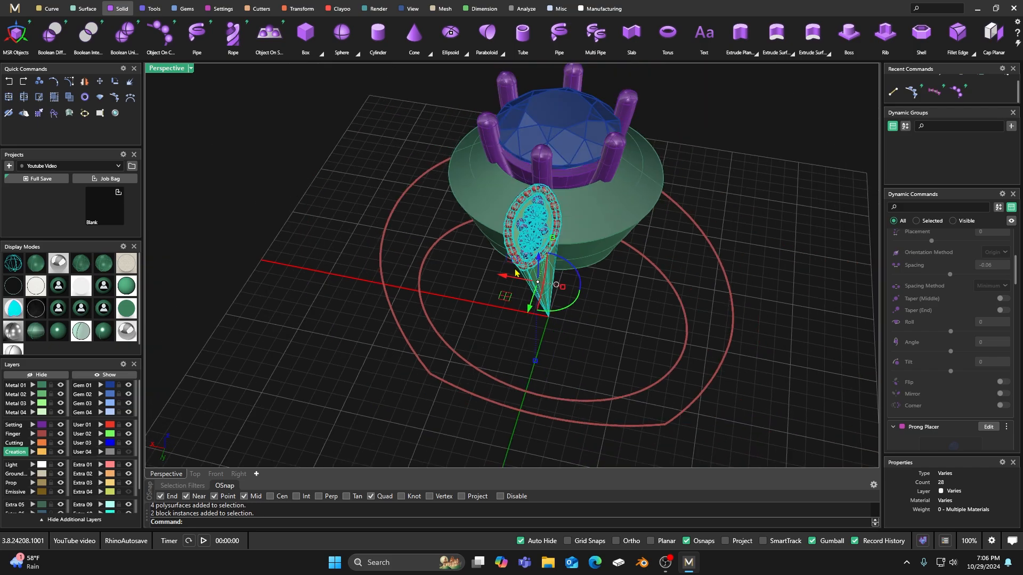
{"action": "left_click", "coordinate": [297, 10]}
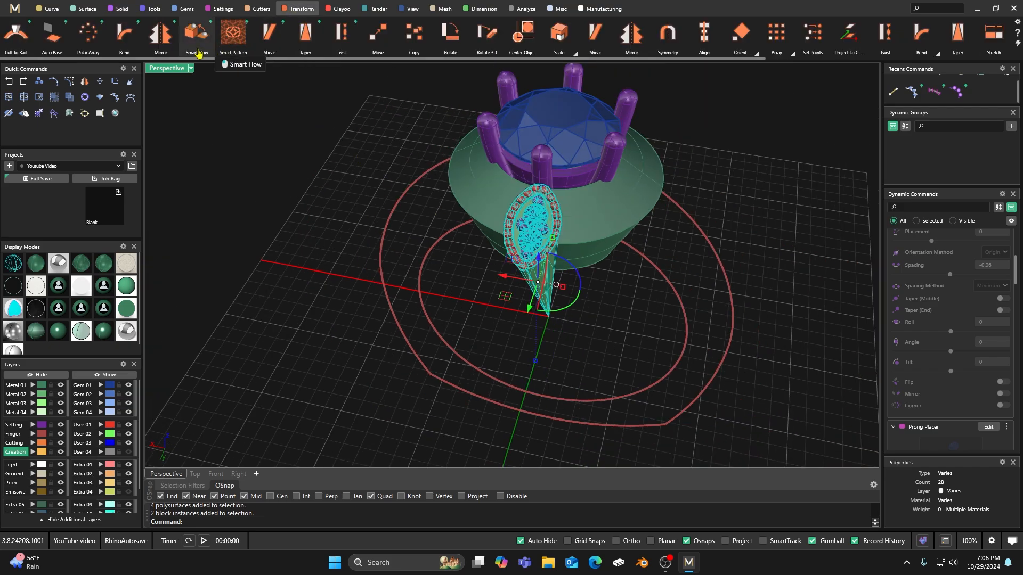
{"action": "left_click", "coordinate": [88, 33]}
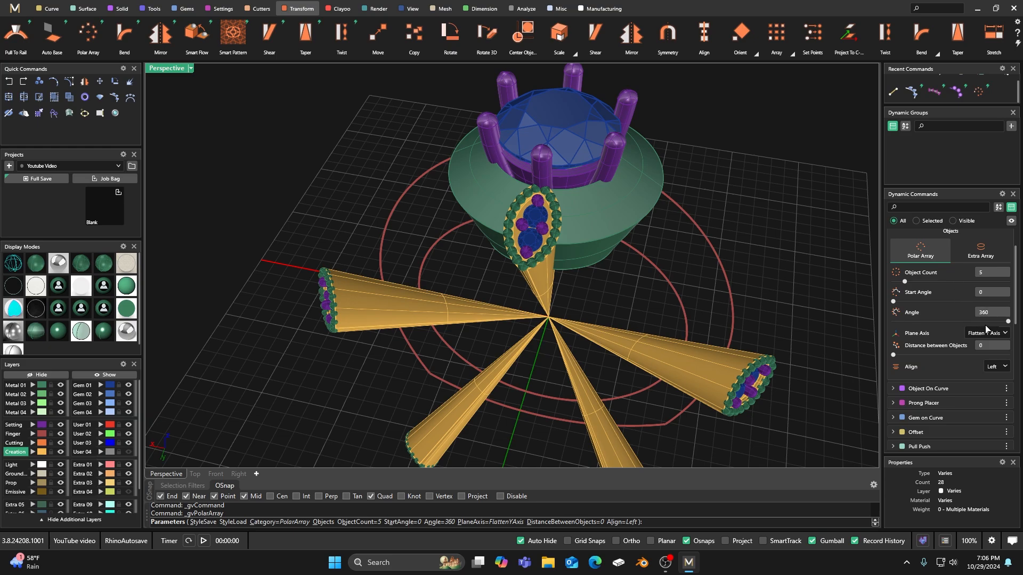
{"action": "left_click", "coordinate": [987, 334]}
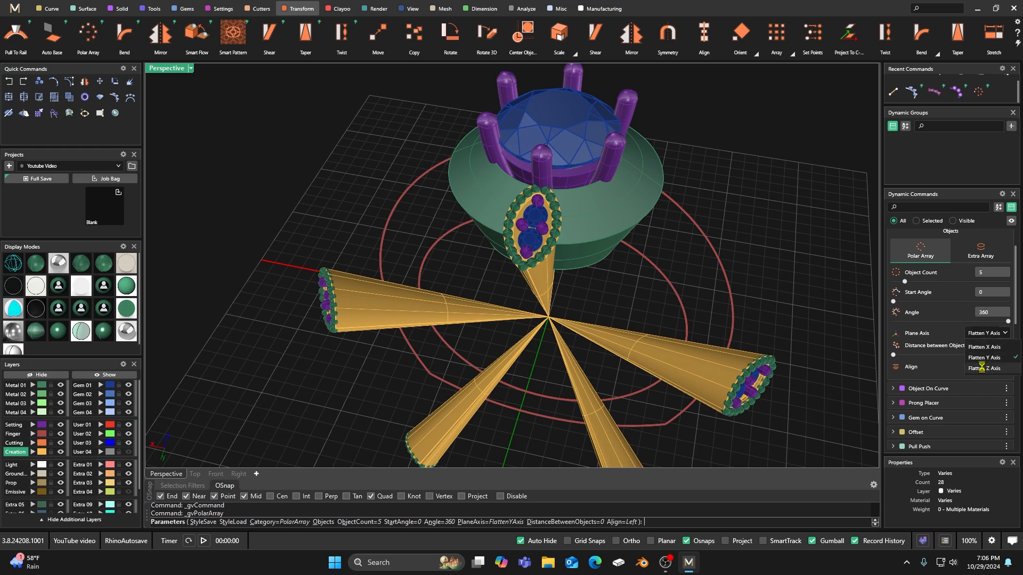
{"action": "left_click", "coordinate": [982, 368]}
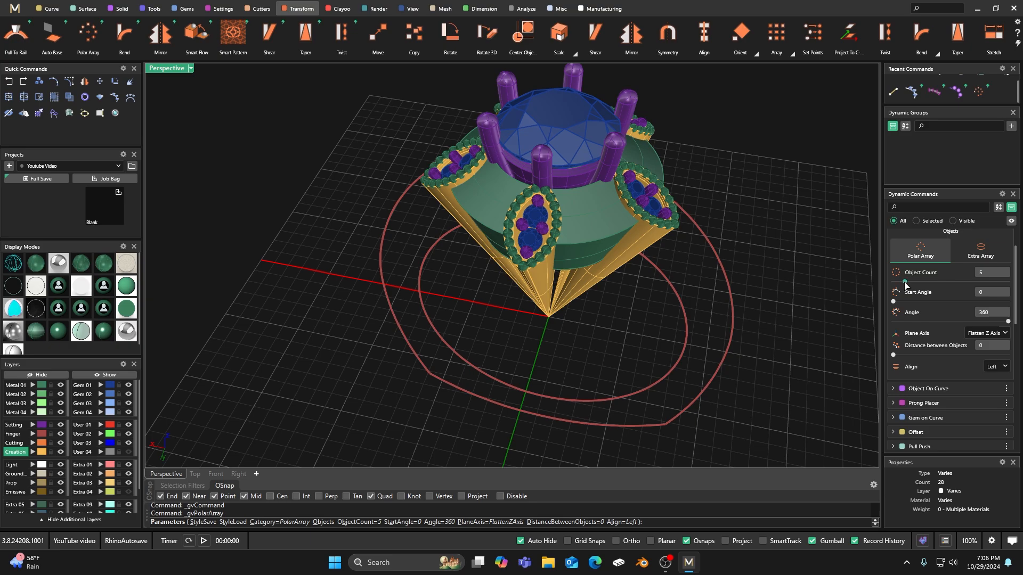
Step: Set the petal array's object count to 6 and accept it
{"action": "left_click_drag", "start_coordinate": [905, 285], "coordinate": [907, 285]}
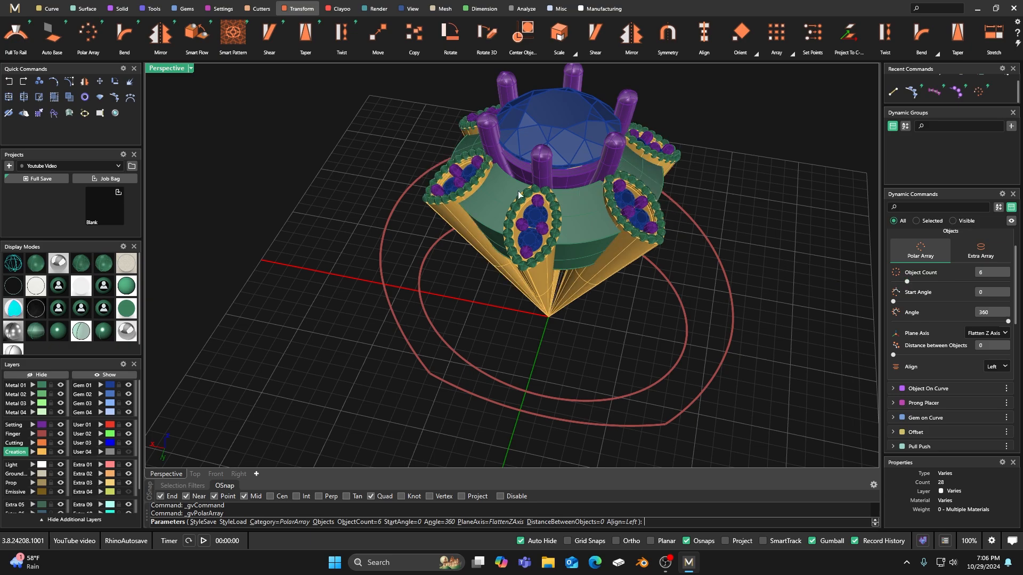
{"action": "right_click_drag", "start_coordinate": [519, 194], "coordinate": [463, 343]}
{"action": "right_click", "coordinate": [475, 342]}
Step: Examine the arrayed petals around the head from above and from the side, checking their spacing and alignment with the prongs
{"action": "scroll", "coordinate": [536, 288], "scroll_direction": "up", "scroll_amount": 5}
{"action": "scroll", "coordinate": [506, 330], "scroll_direction": "down", "scroll_amount": 6}
{"action": "scroll", "coordinate": [438, 252], "scroll_direction": "down", "scroll_amount": 6}
{"action": "scroll", "coordinate": [463, 325], "scroll_direction": "up", "scroll_amount": 5}
{"action": "scroll", "coordinate": [505, 353], "scroll_direction": "down", "scroll_amount": 3}
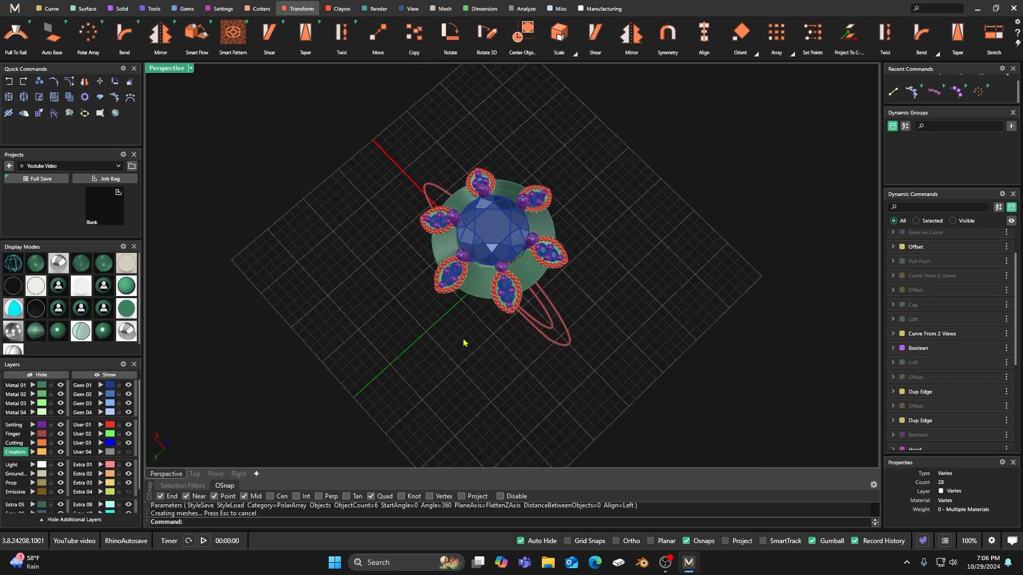
{"action": "scroll", "coordinate": [510, 255], "scroll_direction": "up", "scroll_amount": 4}
{"action": "scroll", "coordinate": [506, 297], "scroll_direction": "down", "scroll_amount": 3}
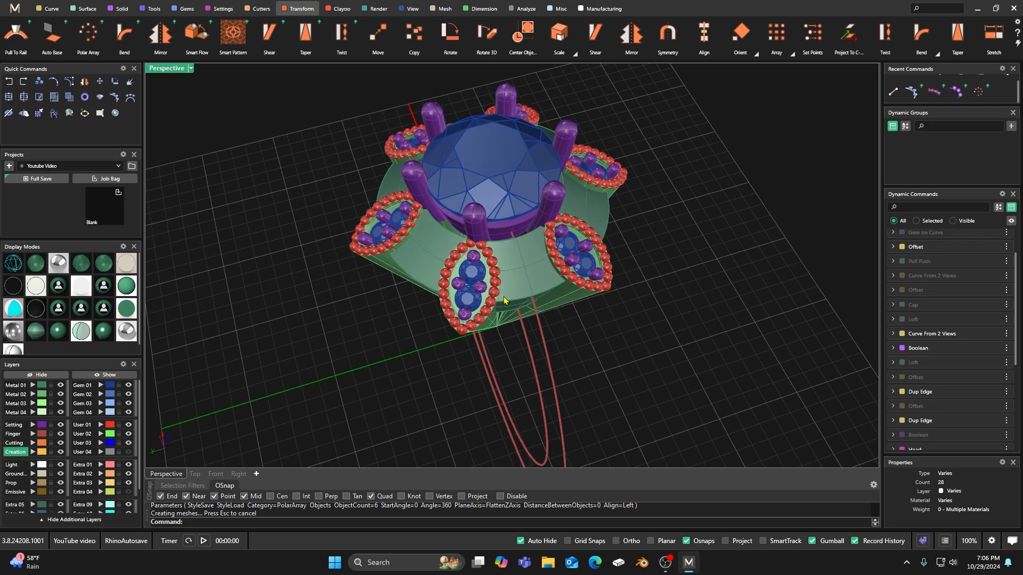
{"action": "right_click_drag", "start_coordinate": [505, 296], "coordinate": [540, 324]}
{"action": "scroll", "coordinate": [497, 294], "scroll_direction": "up", "scroll_amount": 5}
{"action": "scroll", "coordinate": [498, 292], "scroll_direction": "down", "scroll_amount": 3}
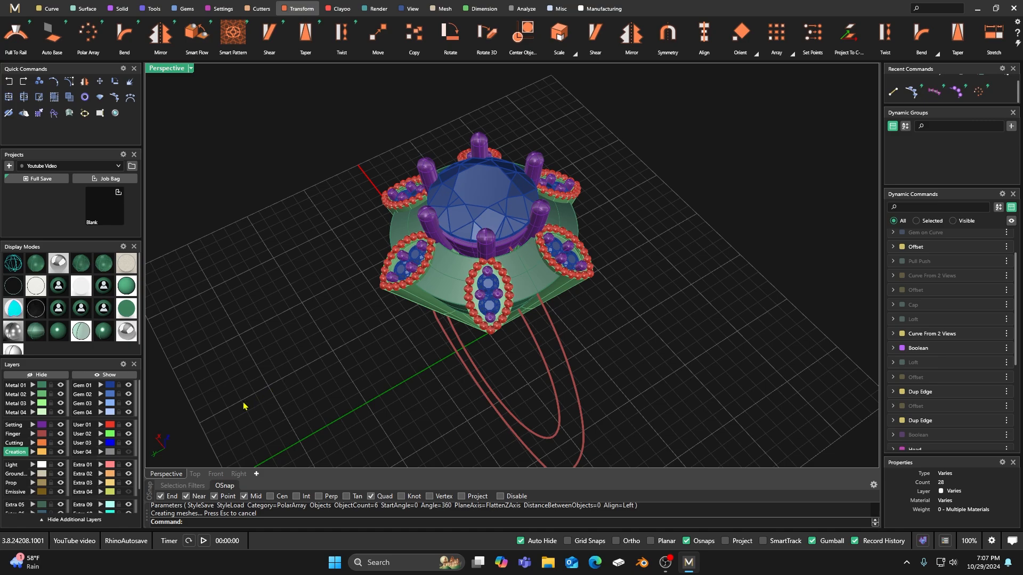